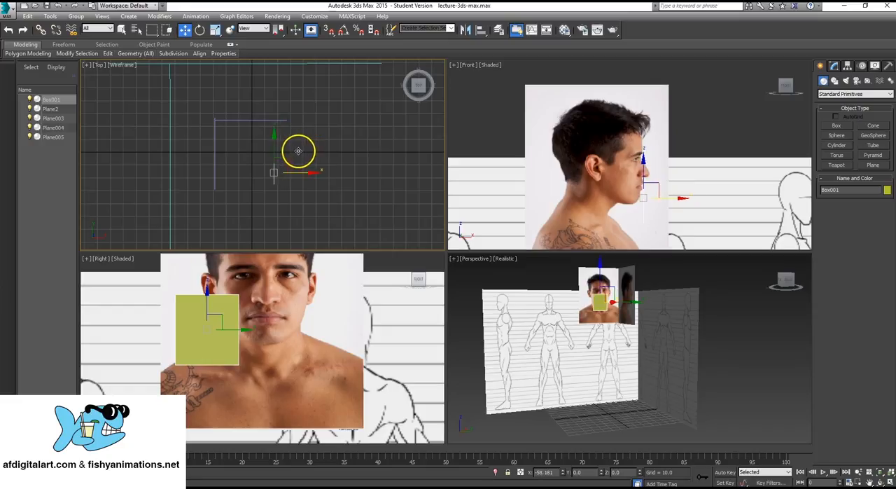
- Raise the flat box to face height and shift it sideways over the eye half of the front portrait
drag(638, 175, 645, 142)
drag(680, 165, 672, 161)
scroll(296, 380, up, 2)
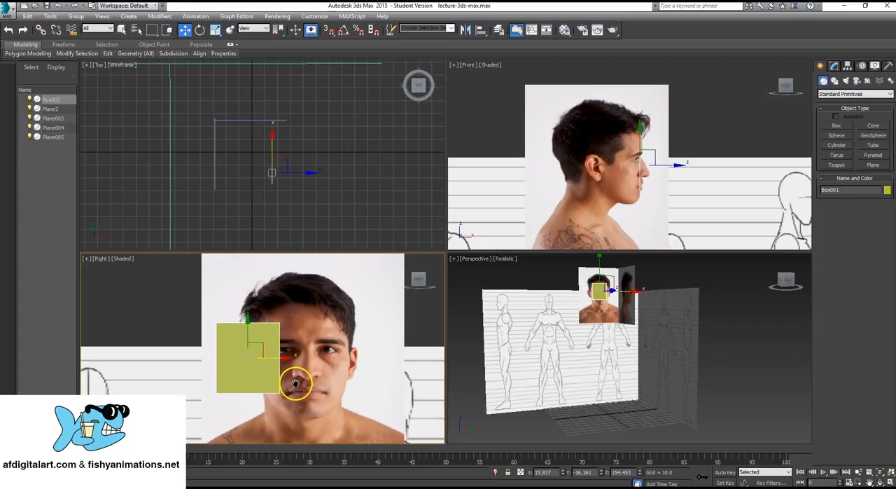
mouse_move(296, 381)
middle_down()
mouse_move(276, 372)
mouse_move(285, 373)
middle_up()
scroll(275, 369, up, 3)
scroll(285, 373, up, 2)
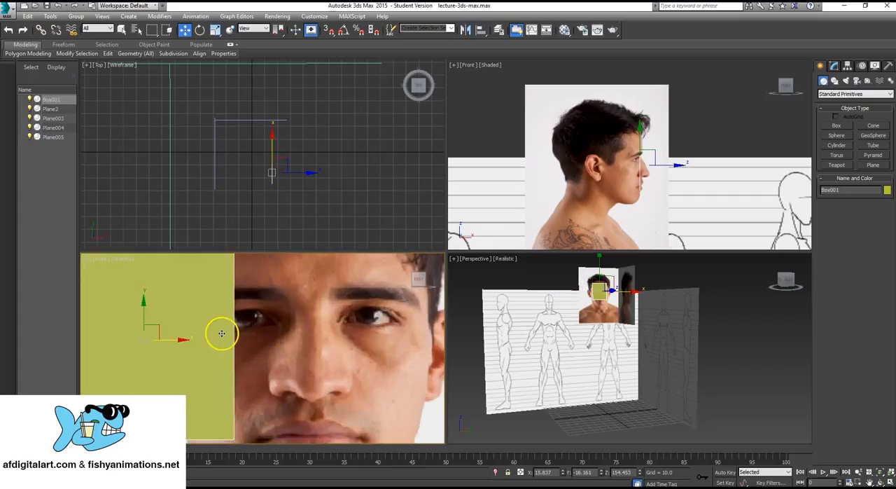
middle_drag(173, 341, 270, 319)
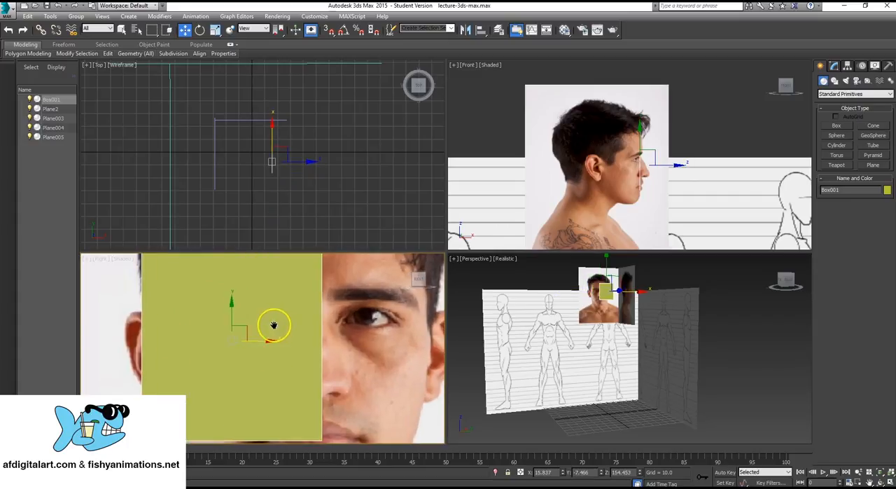
scroll(270, 320, down, 3)
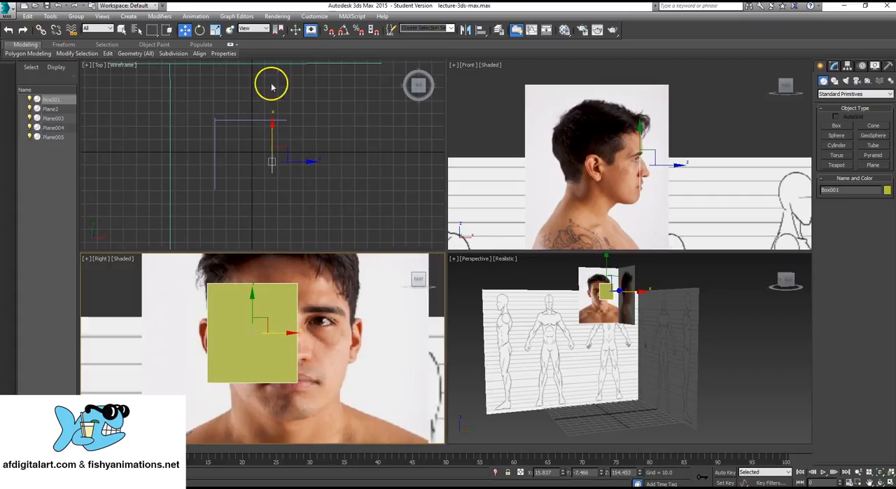
- Scale the box uniformly to about 26 percent and move it onto the cheek just below the eye
click(216, 29)
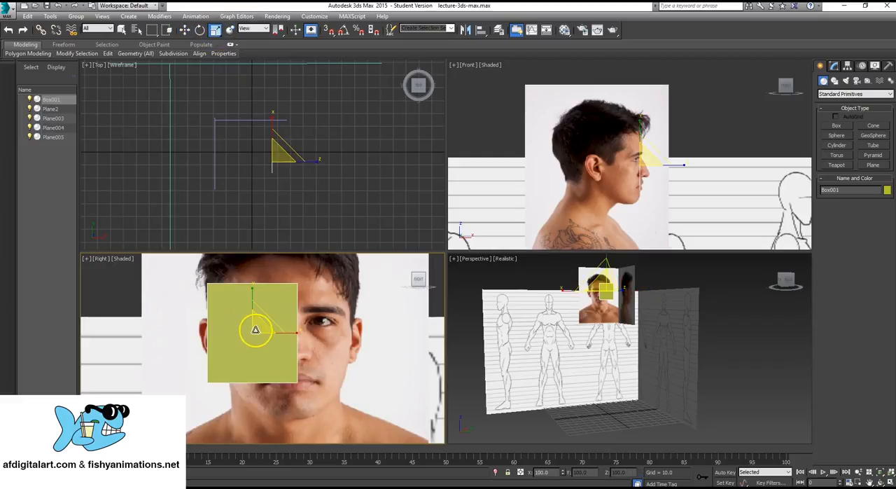
drag(256, 329, 185, 448)
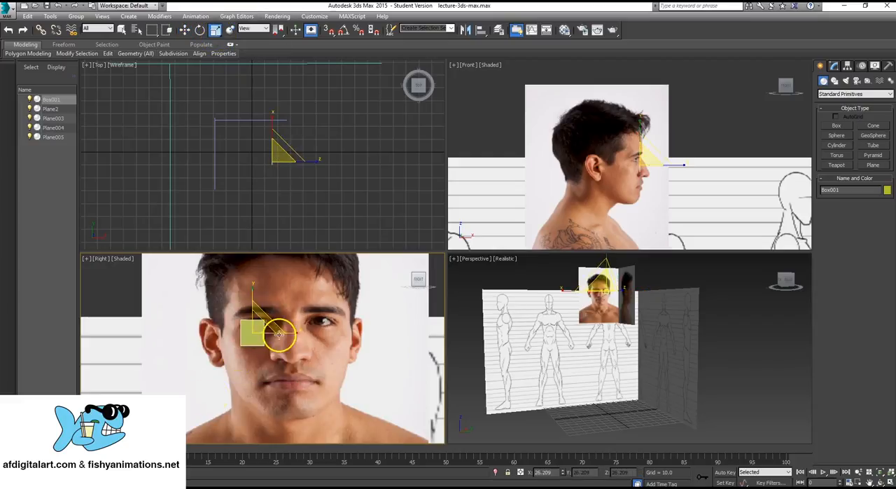
scroll(279, 335, up, 6)
drag(242, 326, 272, 349)
key(w)
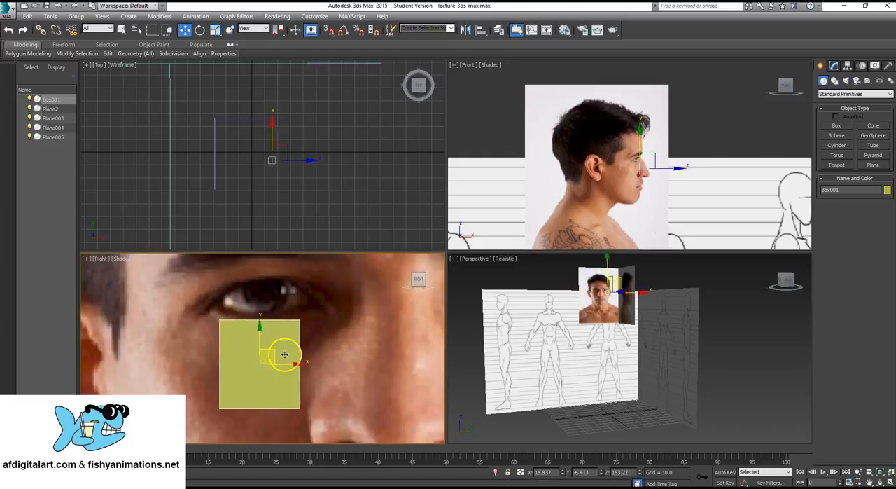
- Scale the box down further to a small square and nudge it up beneath the lower eyelid
key(r)
drag(261, 358, 190, 408)
key(w)
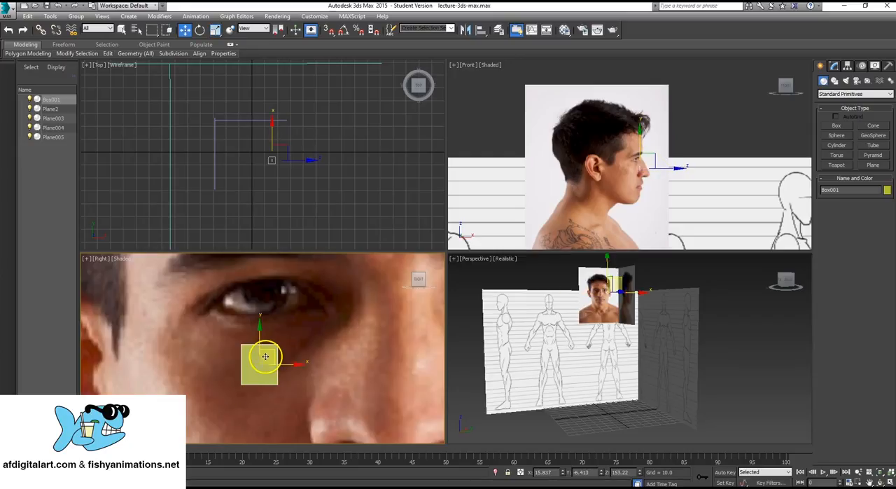
mouse_move(262, 352)
mouse_down()
mouse_move(274, 332)
mouse_move(274, 341)
mouse_up()
- Move the box back in the profile view so it sits on the cheek below the eye
scroll(574, 153, up, 10)
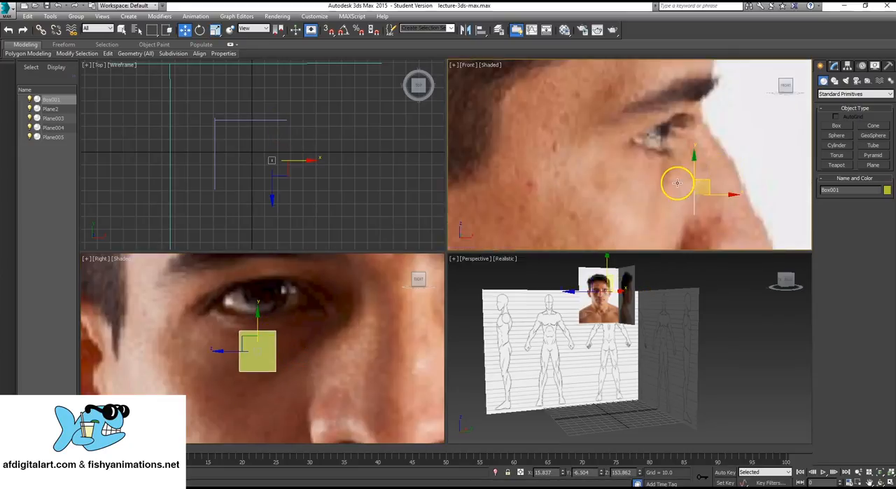
scroll(677, 183, up, 5)
drag(713, 186, 671, 185)
- Examine the box's placement relative to the face reference planes in the perspective and top views
mouse_move(586, 343)
middle_down()
mouse_move(590, 359)
mouse_move(599, 350)
middle_up()
alt+middle_drag(560, 326, 618, 341)
scroll(618, 341, up, 6)
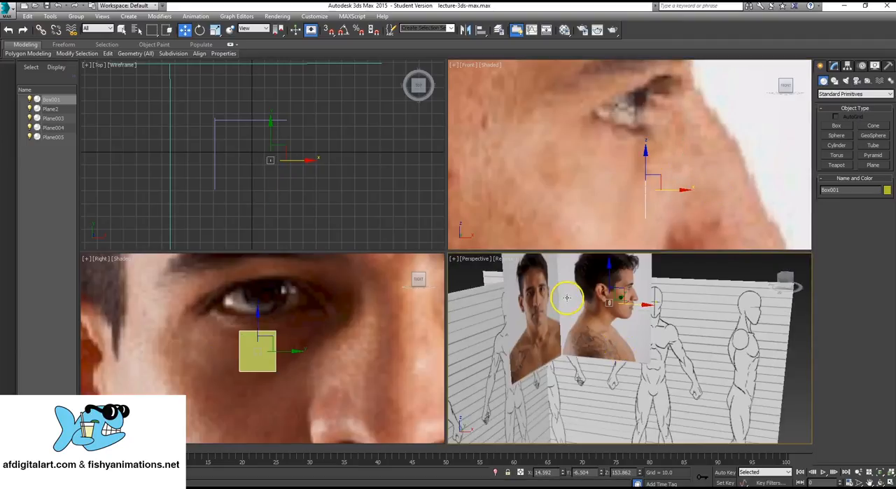
scroll(567, 297, up, 3)
middle_drag(567, 297, 598, 343)
scroll(607, 348, up, 4)
mouse_move(662, 381)
alt+middle_down()
mouse_move(614, 372)
mouse_move(635, 374)
mouse_move(636, 340)
mouse_move(662, 341)
mouse_move(566, 340)
mouse_move(606, 352)
mouse_move(588, 360)
alt+middle_up()
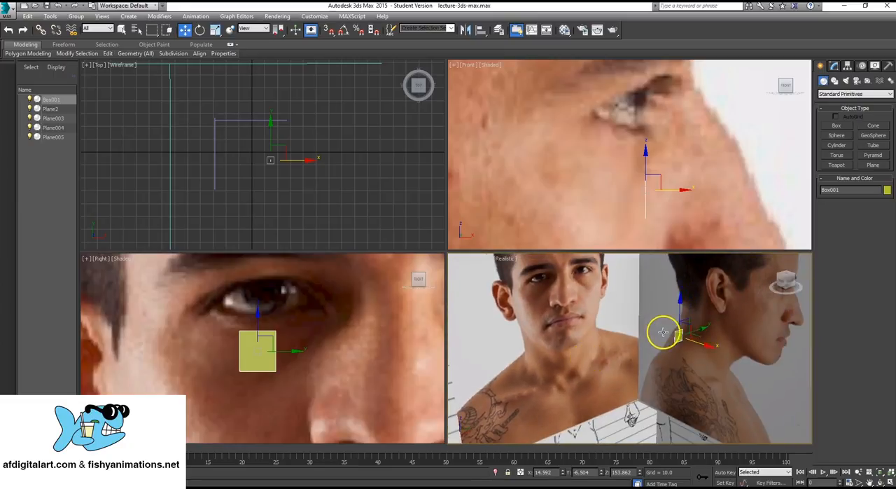
alt+middle_drag(663, 332, 637, 341)
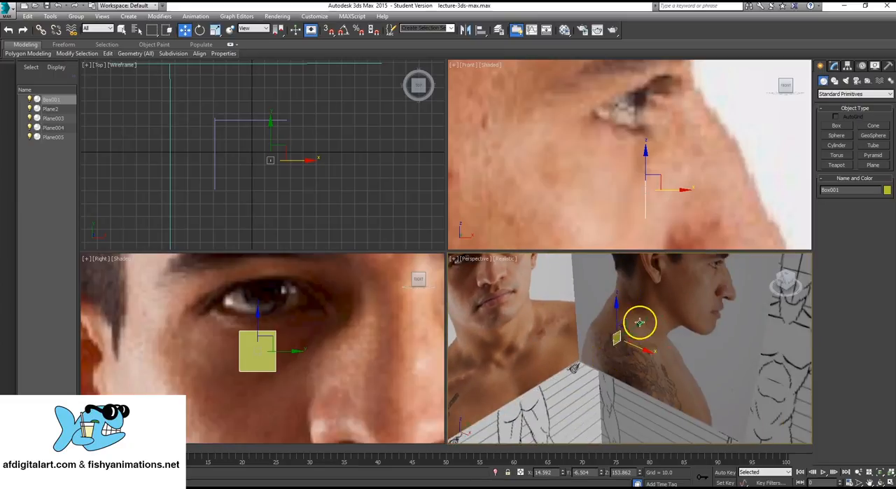
alt+middle_drag(564, 354, 583, 346)
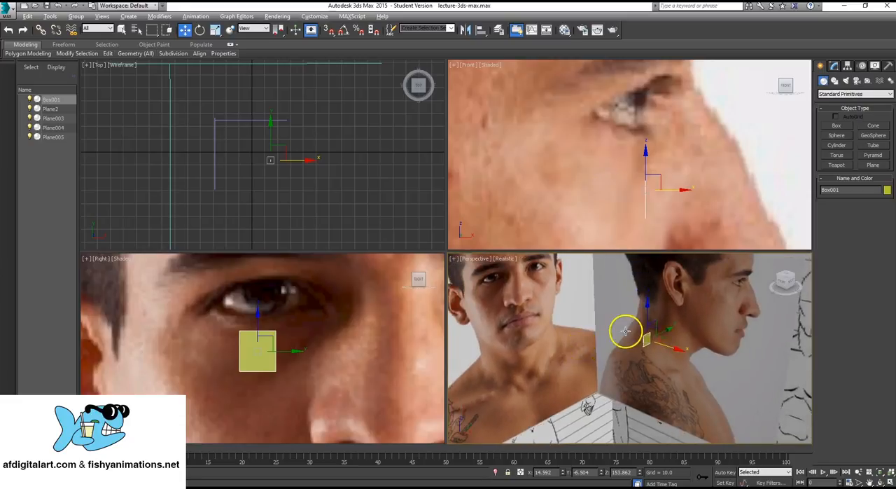
alt+middle_drag(626, 332, 637, 335)
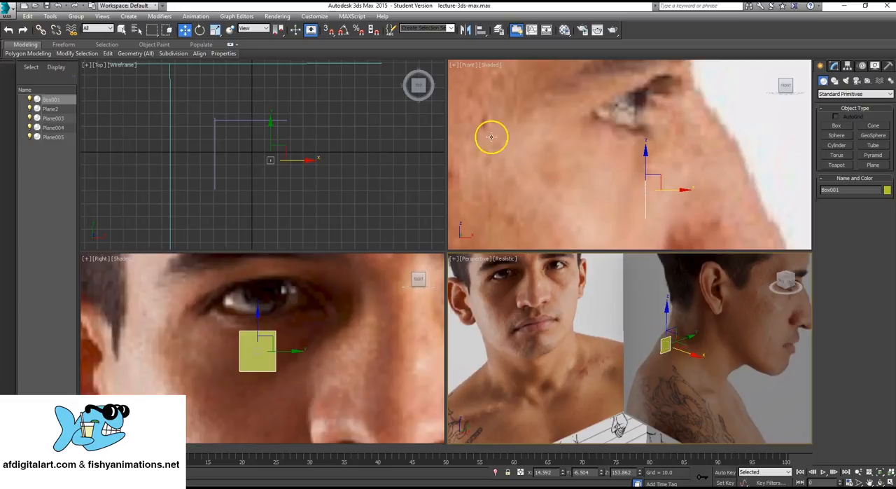
middle_drag(225, 149, 243, 148)
scroll(296, 143, up, 3)
middle_drag(295, 140, 283, 164)
scroll(290, 122, down, 3)
scroll(286, 151, up, 3)
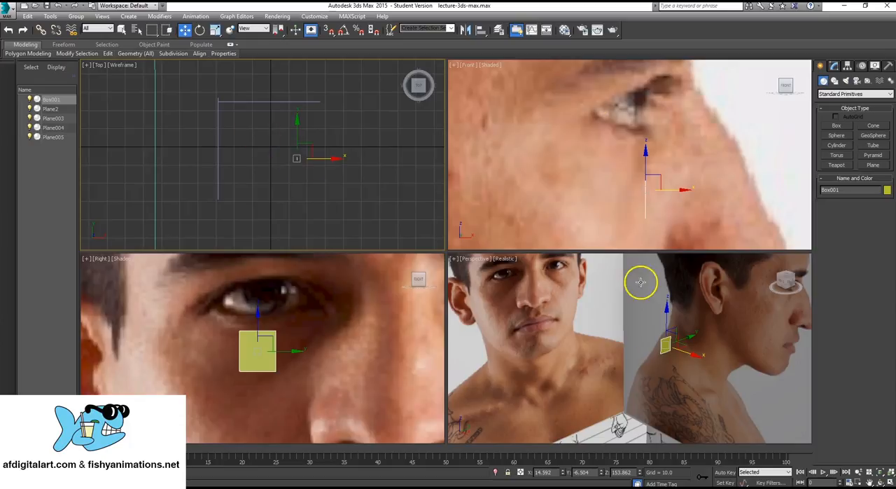
- Convert the small box below the eye to an Editable Poly
middle_drag(214, 326, 211, 325)
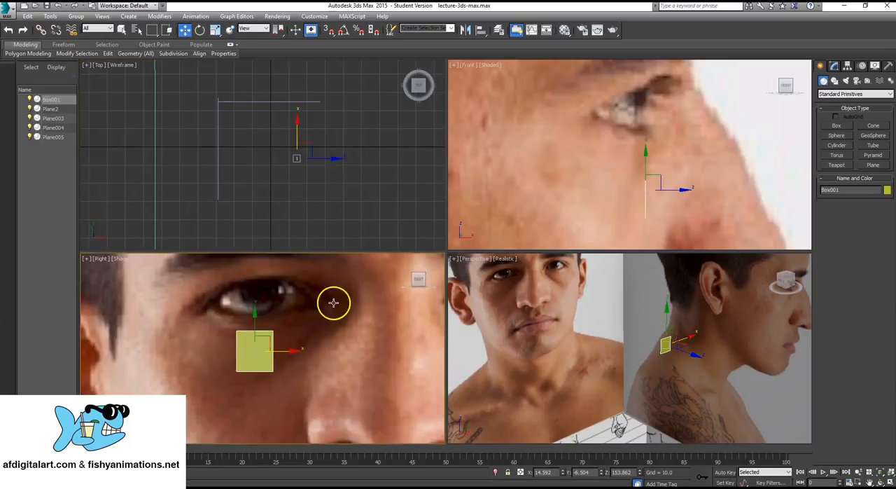
middle_drag(295, 341, 304, 360)
scroll(296, 342, up, 3)
scroll(258, 332, down, 3)
scroll(303, 354, up, 2)
scroll(258, 344, down, 1)
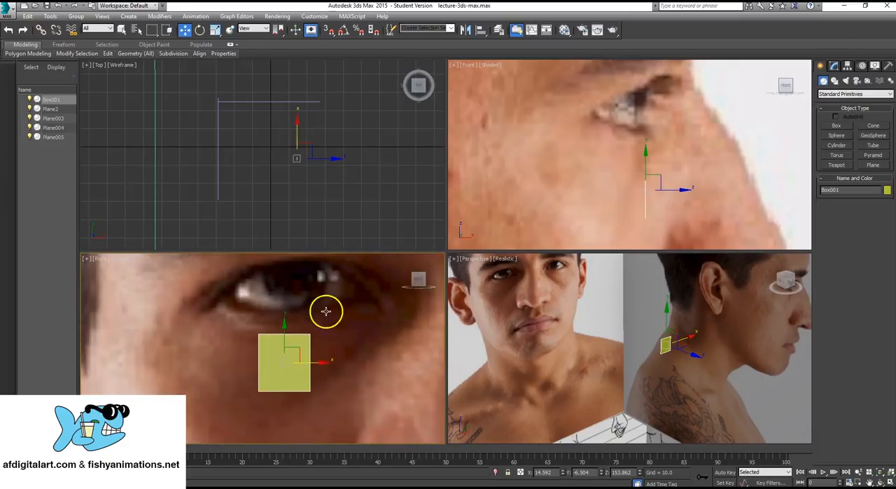
right_click(286, 349)
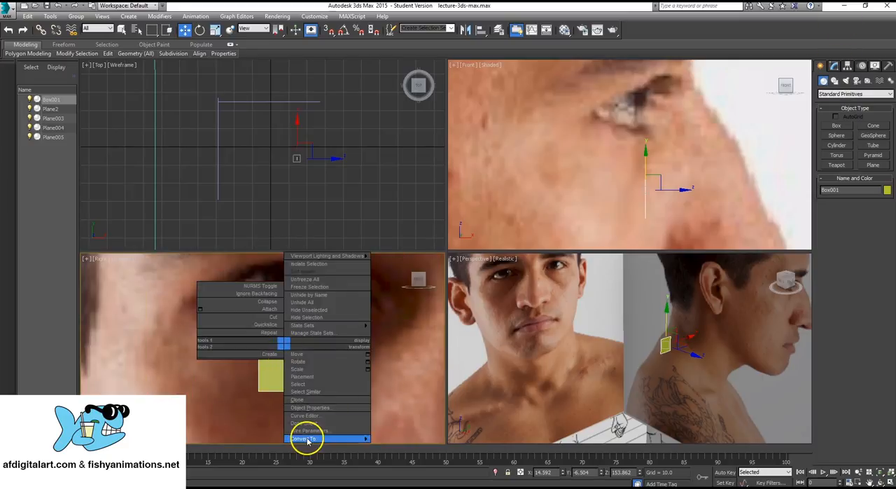
mouse_move(306, 438)
click(404, 446)
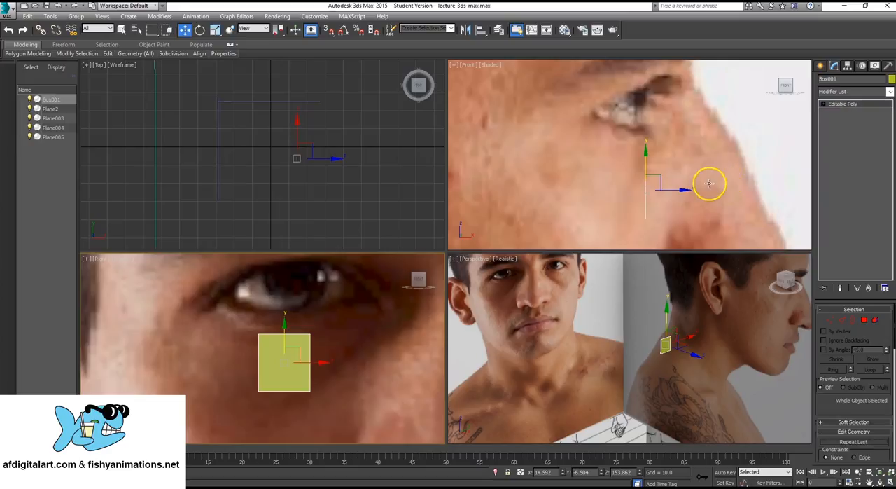
- In edge mode, extend the box's nose-side edge into a new polygon angled up toward the inner eye corner
click(824, 104)
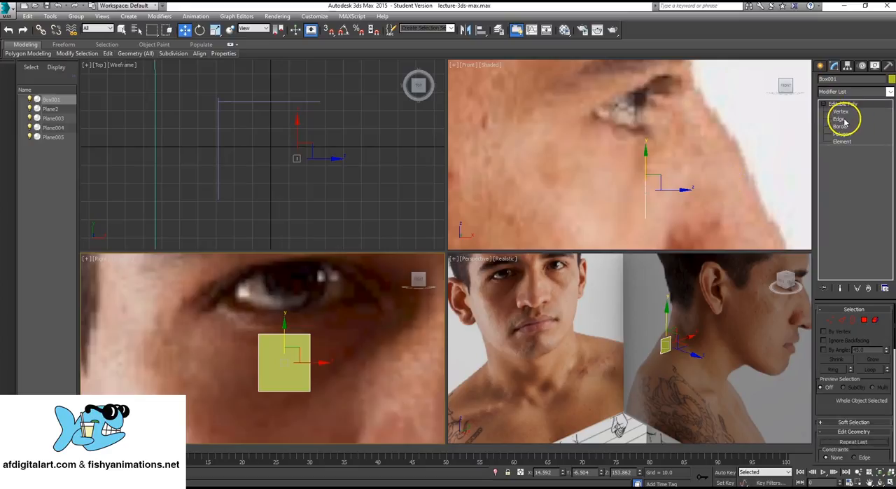
click(840, 119)
middle_drag(315, 352, 264, 362)
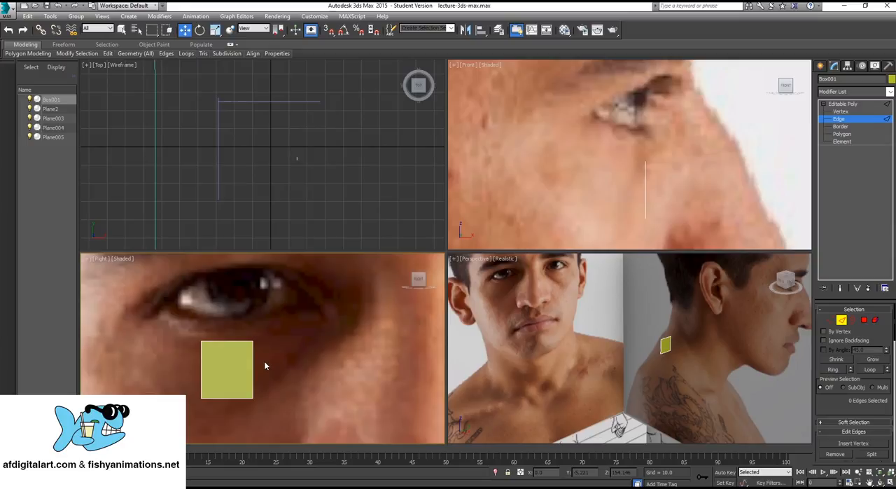
click(253, 369)
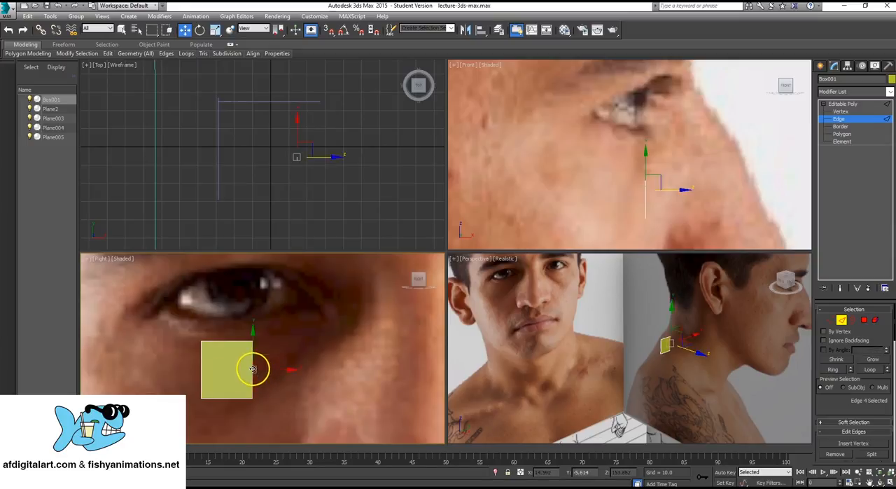
shift+drag(264, 369, 334, 337)
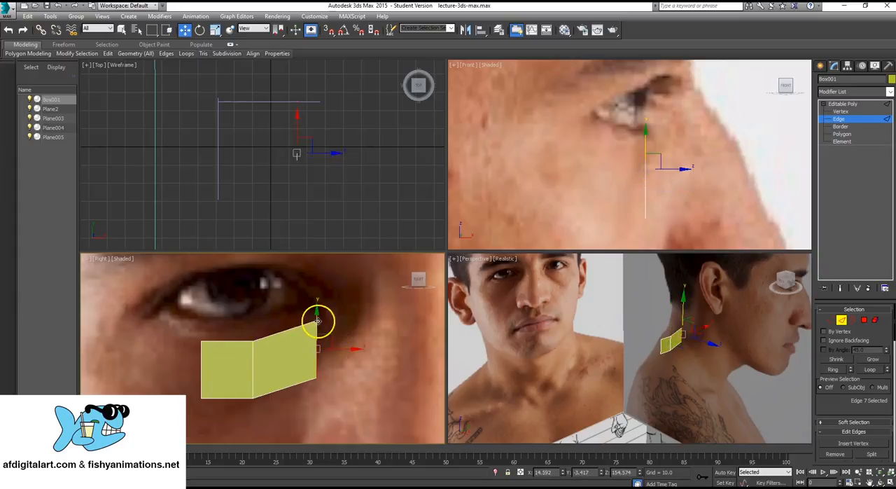
mouse_move(326, 361)
middle_down()
mouse_move(314, 357)
mouse_move(324, 360)
middle_up()
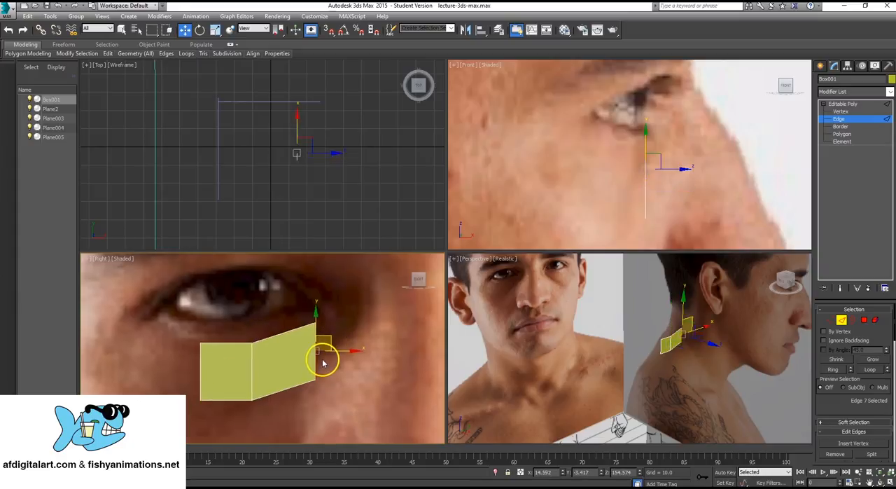
- Rotate the new end edge so its upper end tilts toward the eye, following the lower lid's contour
click(200, 29)
drag(350, 315, 329, 300)
middle_drag(298, 344, 255, 368)
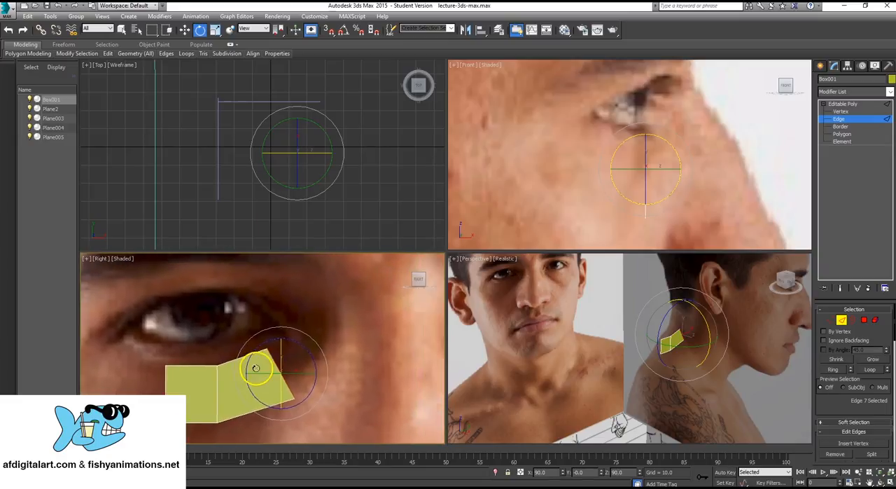
key(w)
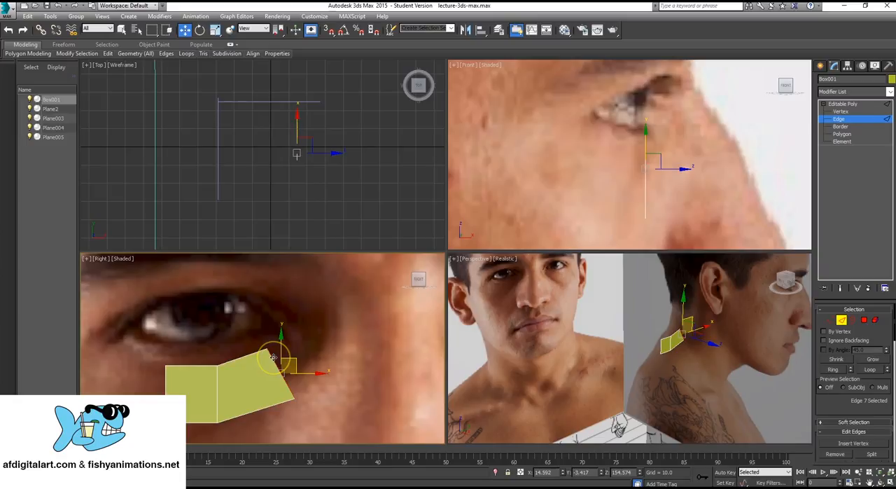
middle_drag(284, 354, 287, 347)
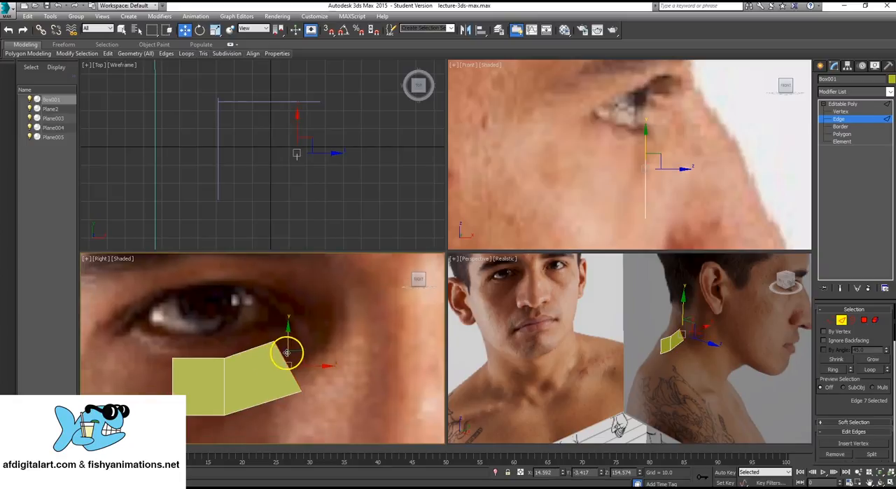
- Extend the strip's end edge further toward the nose bridge as a new polygon and rotate the end edge upright
middle_drag(301, 348, 272, 348)
scroll(271, 368, down, 2)
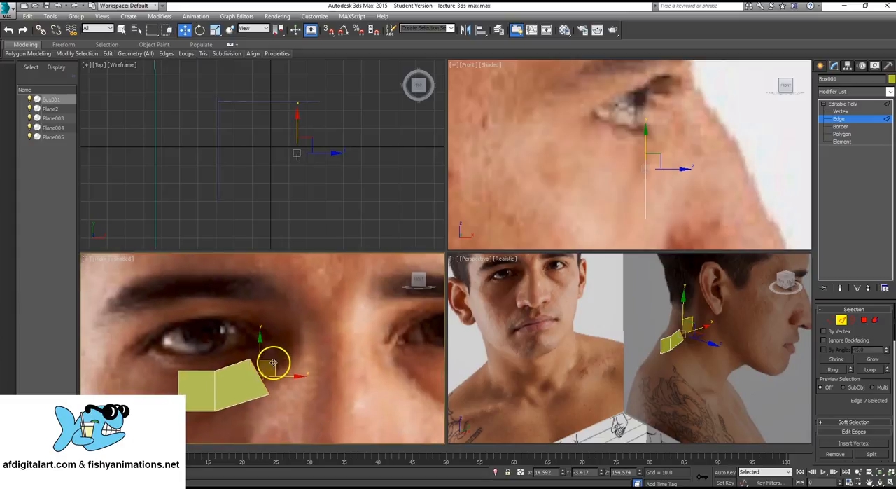
shift+drag(273, 363, 362, 332)
key(e)
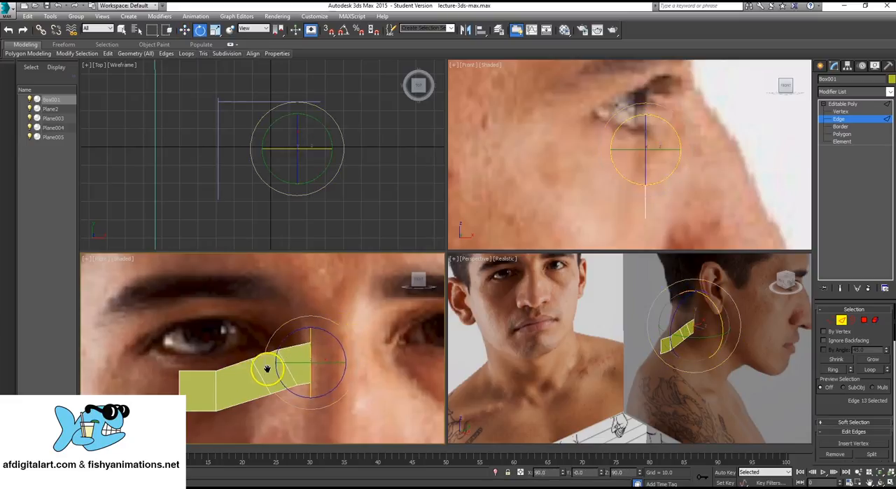
middle_drag(266, 366, 262, 385)
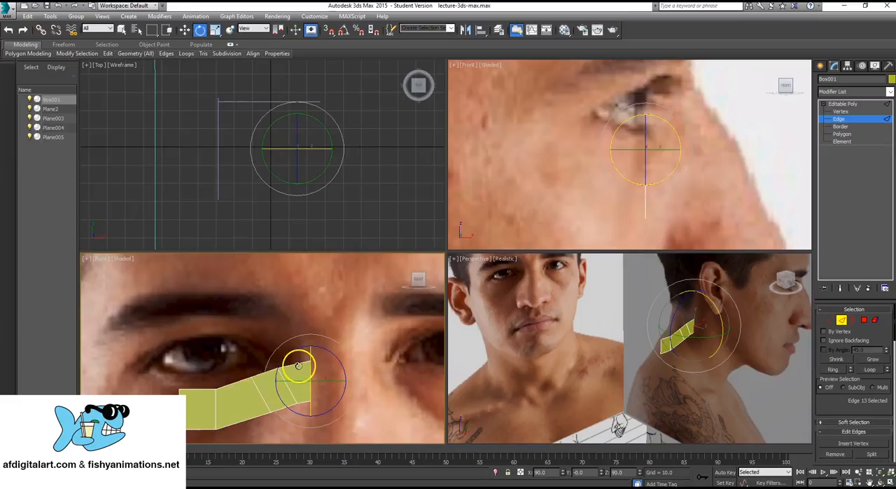
- Extend the last polygon's top edge upward beside the inner eye corner and rotate it to follow the eye socket
click(299, 362)
key(w)
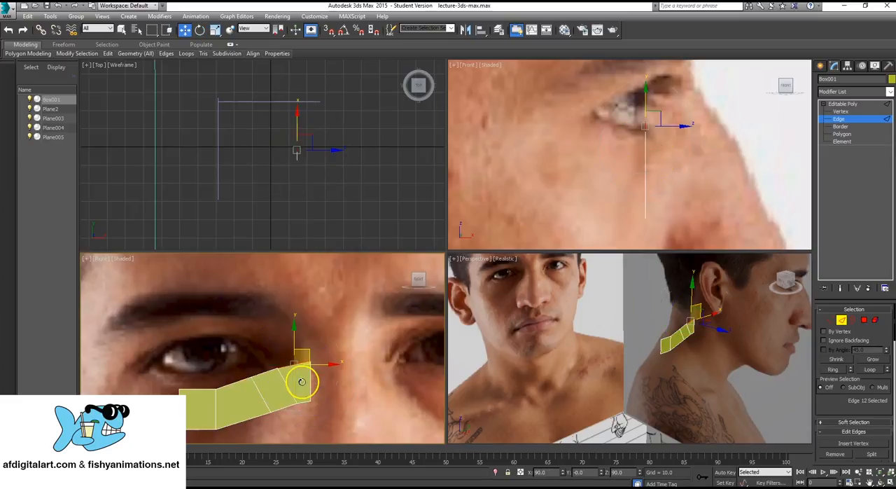
shift+drag(308, 350, 273, 292)
key(e)
key(w)
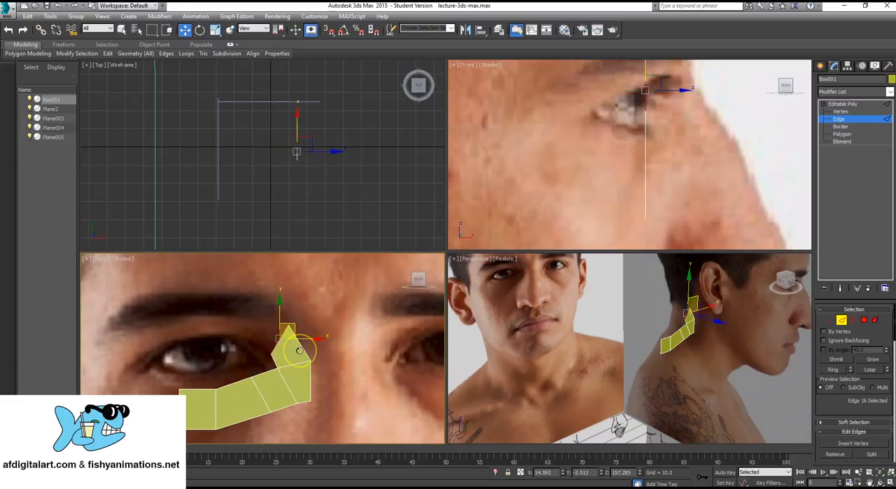
- Extend the upper end edge into another polygon toward the eyebrow, curving the strip over the inner eye corner
shift+drag(293, 324, 265, 306)
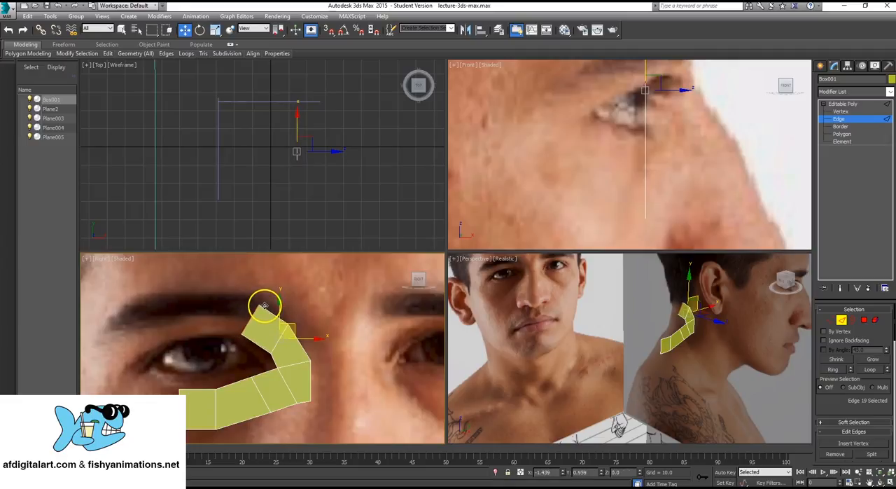
scroll(216, 372, up, 4)
scroll(224, 366, down, 3)
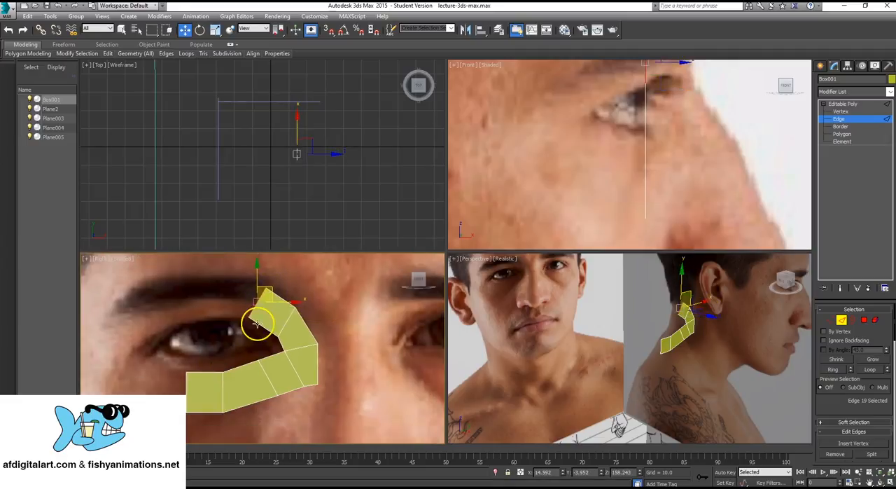
scroll(262, 322, up, 2)
scroll(265, 320, down, 4)
scroll(272, 322, up, 2)
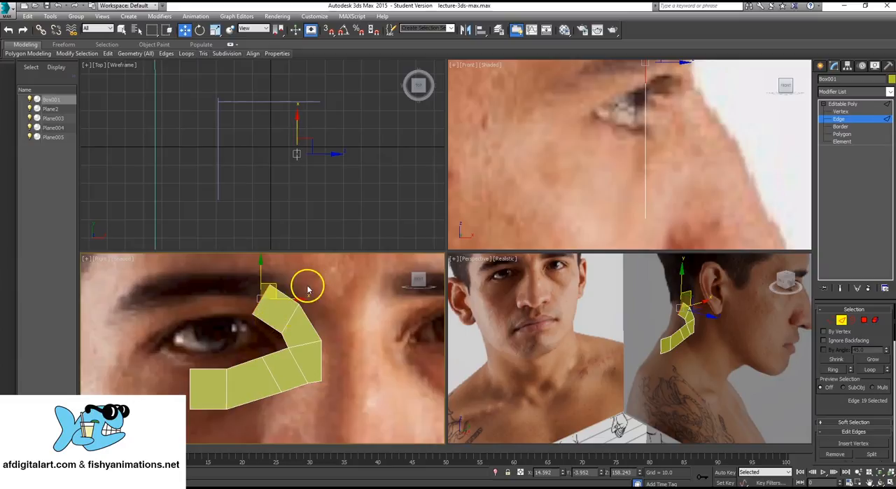
- Move the outermost top vertex at the strip's upper end away from the nose, widening the last polygon beneath the eyebrow
click(842, 111)
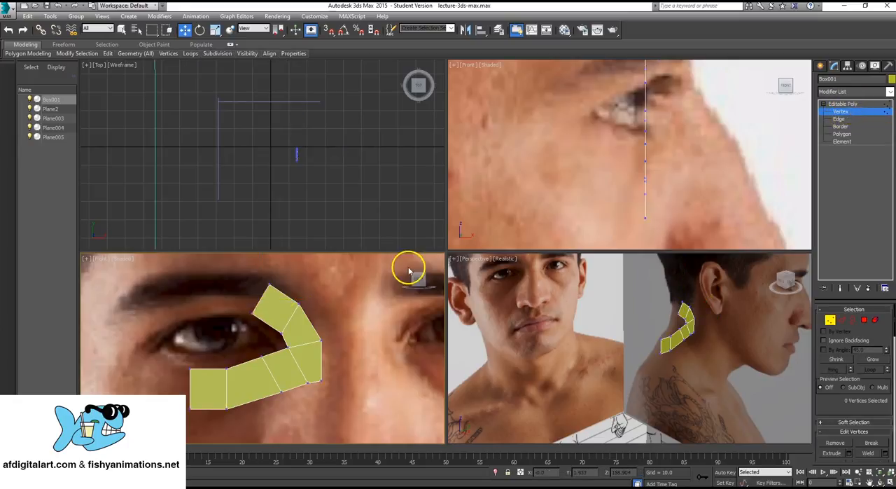
drag(280, 294, 280, 293)
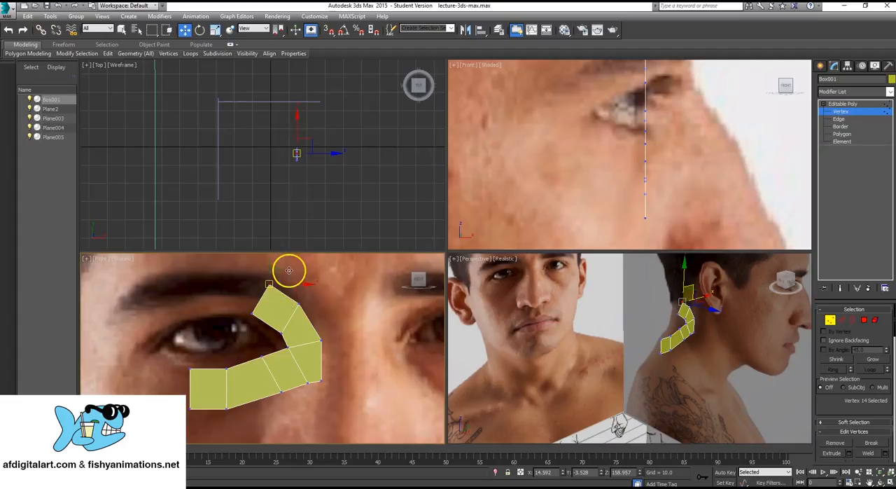
mouse_move(279, 266)
mouse_down()
mouse_move(266, 280)
mouse_move(274, 268)
mouse_up()
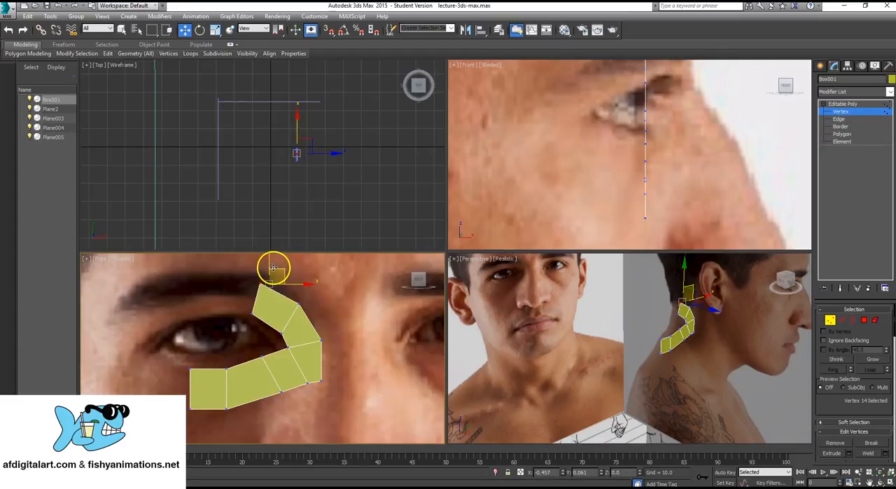
- Try the Edge, Border, Polygon and Element selection levels on the eye strip, selecting sample edges, a polygon and the whole element
key(2)
click(259, 295)
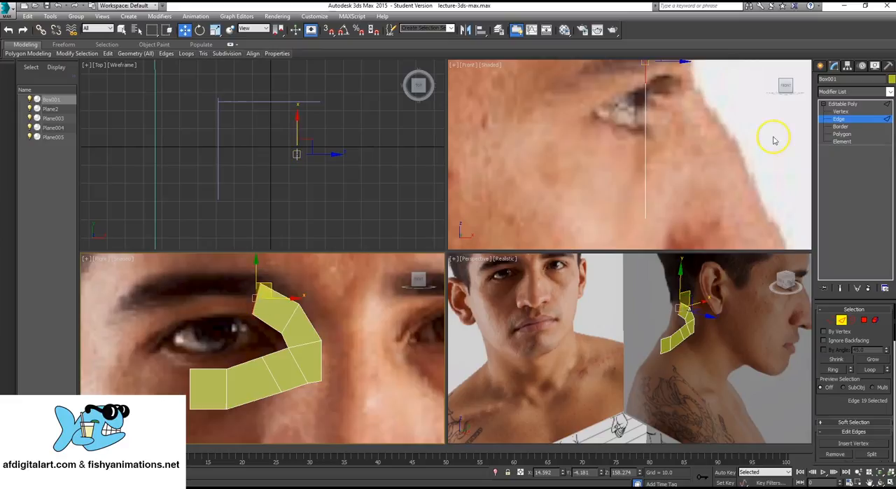
click(278, 291)
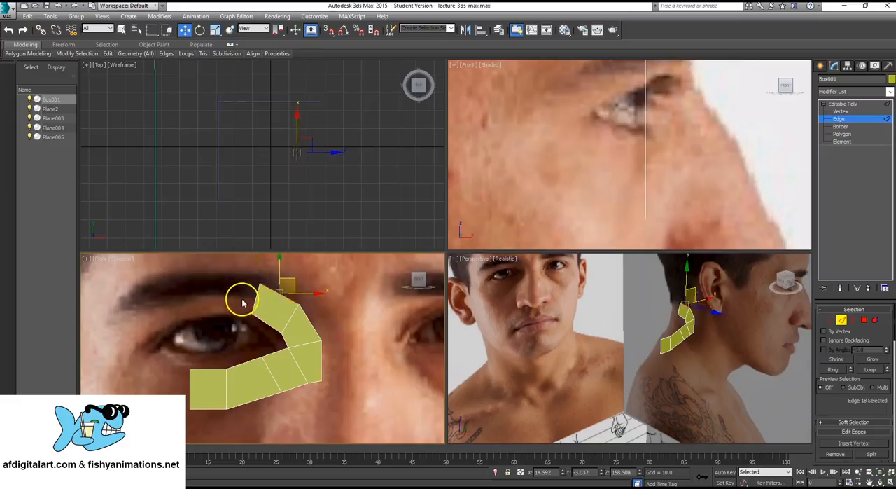
click(270, 287)
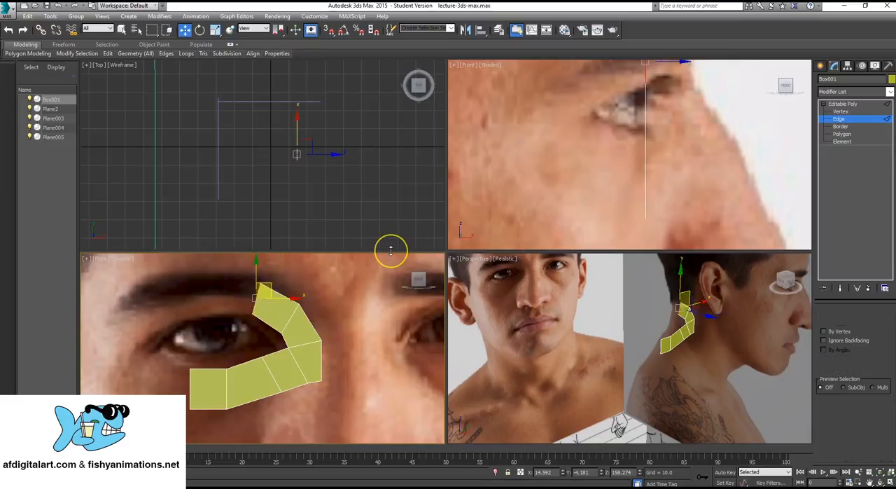
key(3)
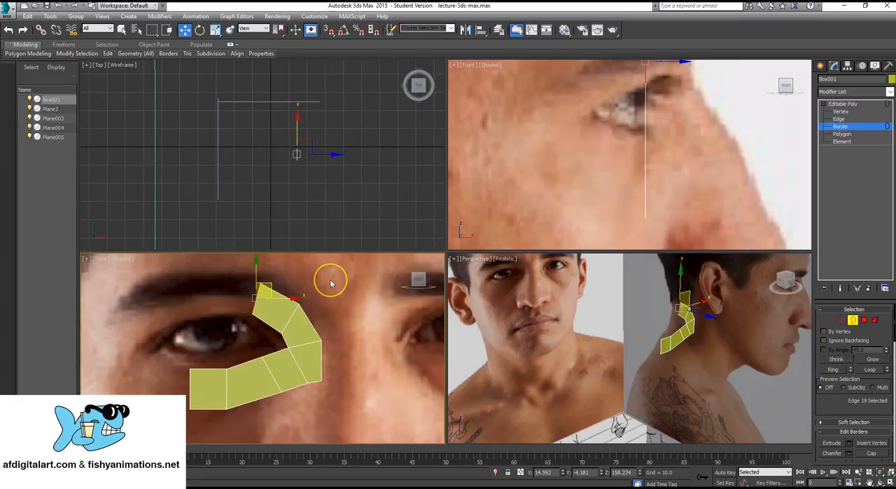
key(4)
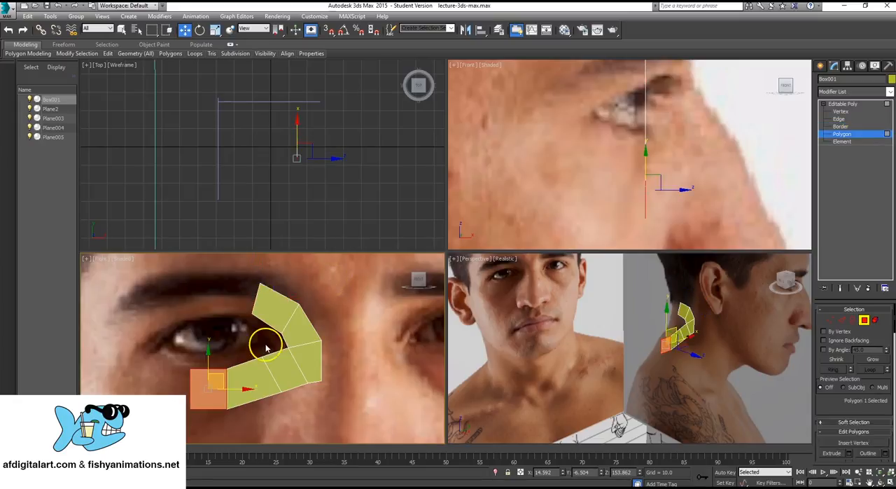
click(281, 317)
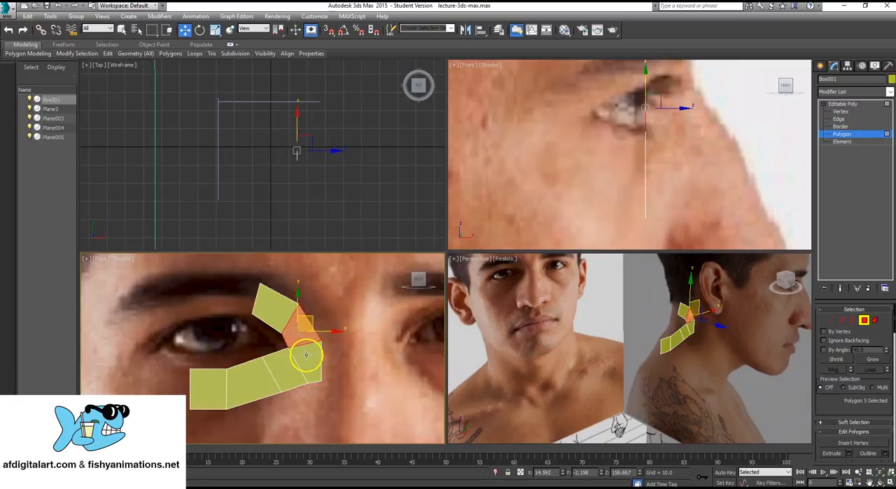
key(5)
click(291, 333)
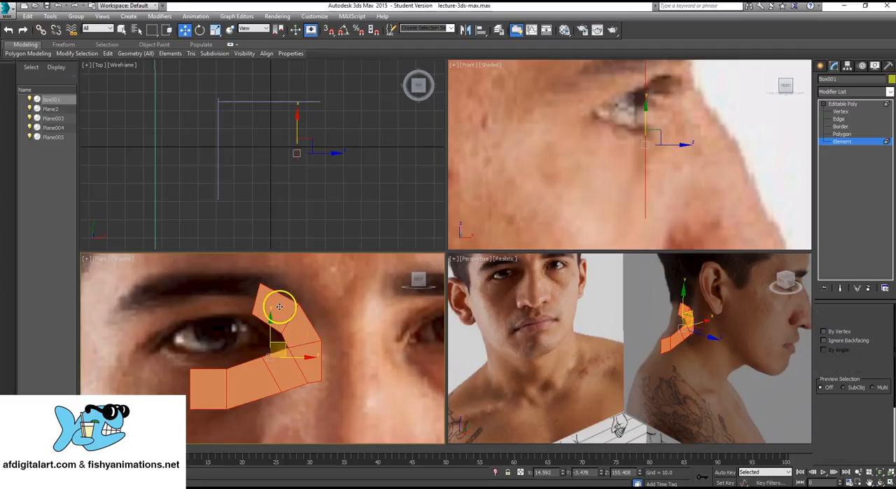
- Extend the strip's upper end edge across the upper eyelid with two new polygons, rotating the end edge upright
key(2)
click(255, 294)
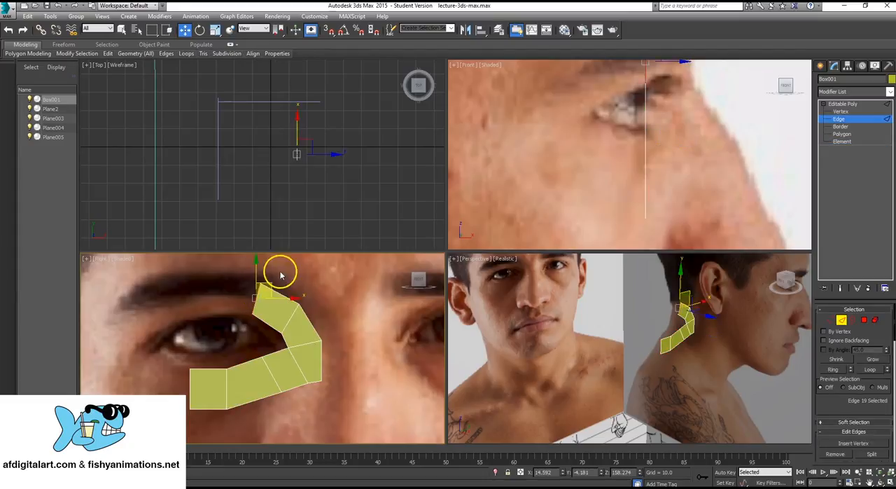
key(e)
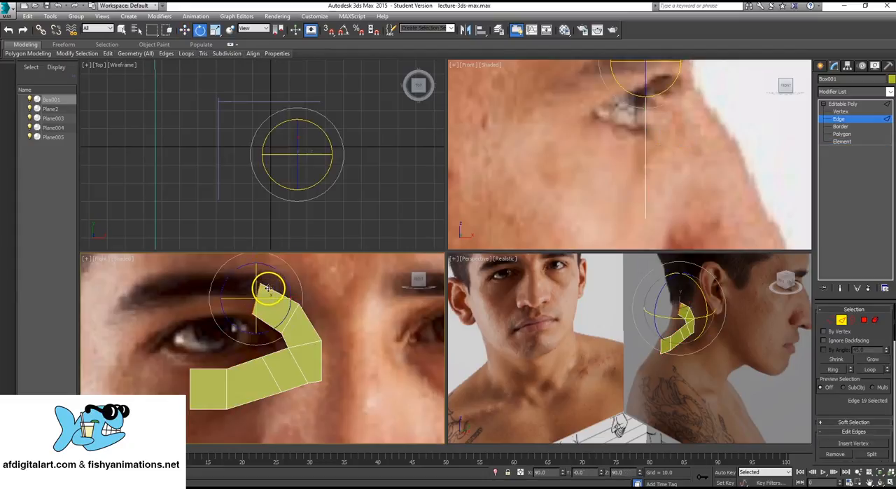
drag(294, 272, 240, 317)
key(w)
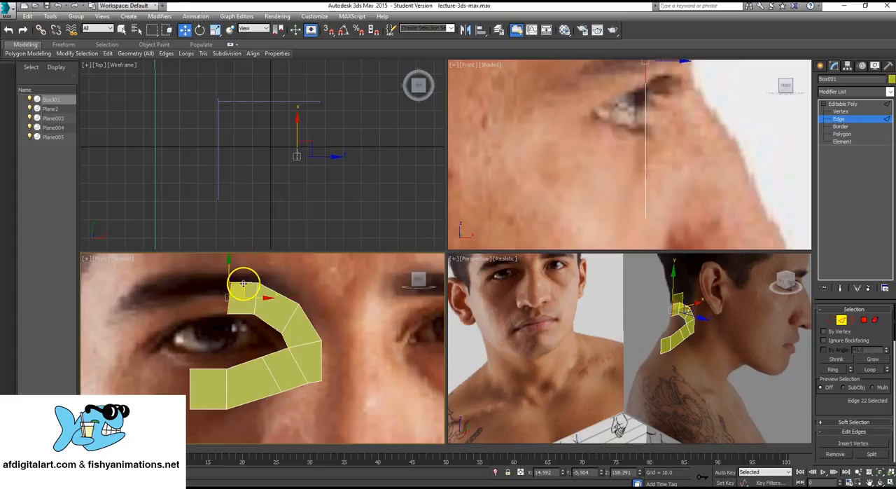
shift+drag(243, 283, 206, 287)
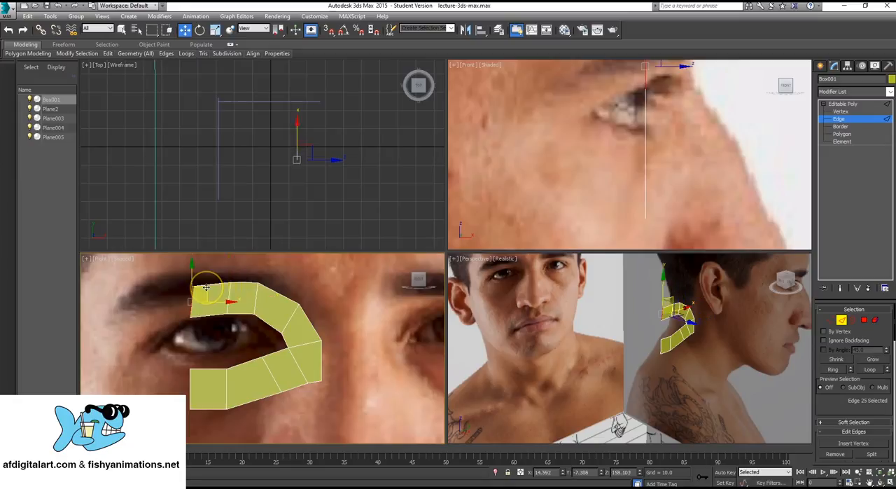
- Extend the upper end edge down toward the outer eye corner as another polygon and tilt the edge to follow the socket
key(e)
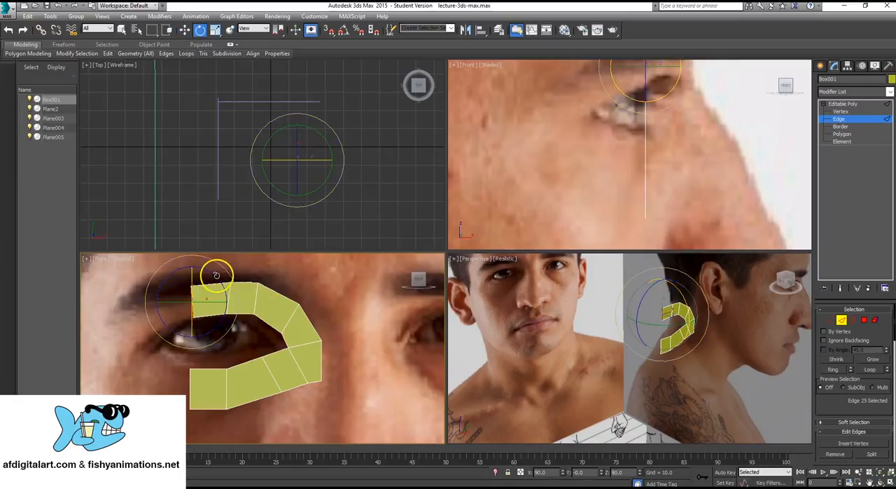
middle_drag(145, 372, 198, 364)
scroll(214, 350, up, 2)
scroll(214, 349, down, 2)
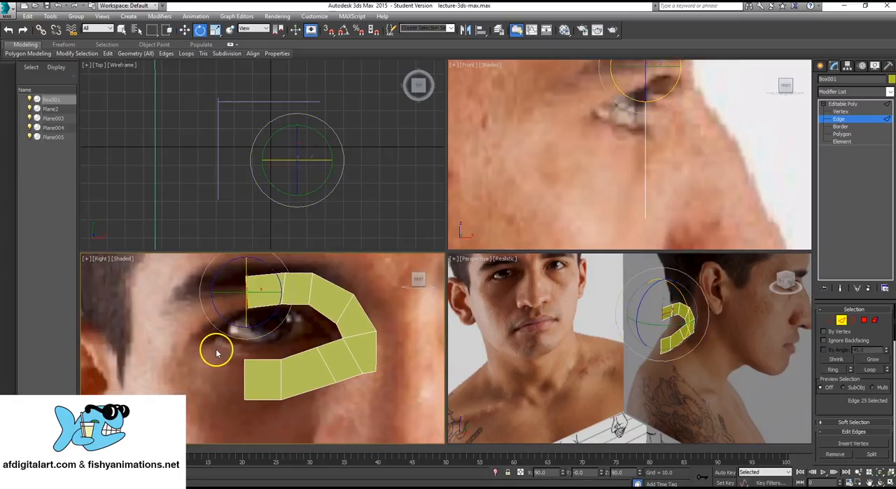
key(w)
drag(253, 279, 222, 300)
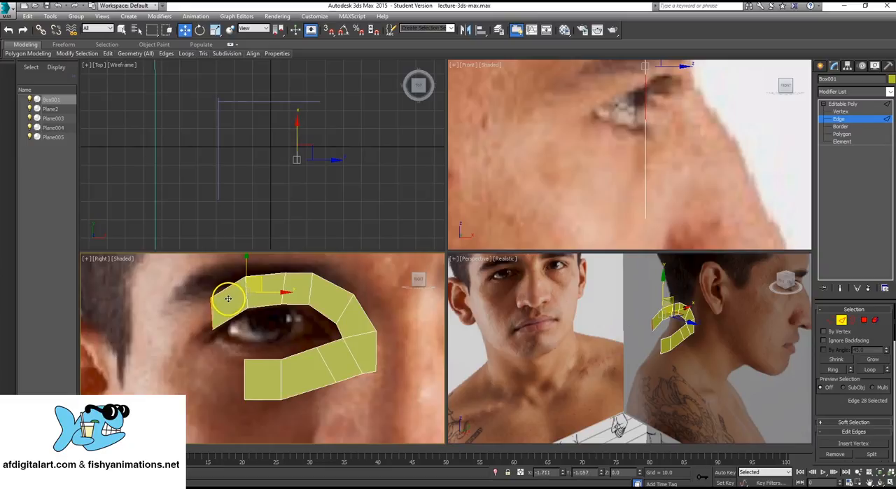
key(e)
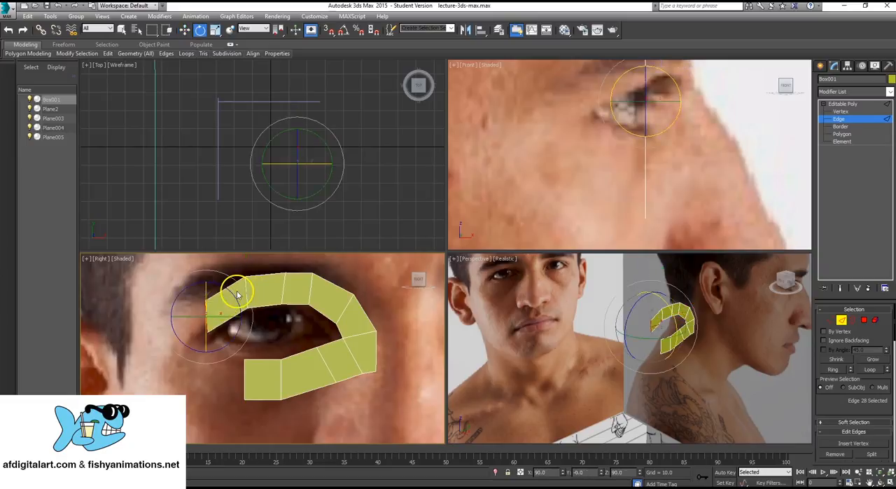
drag(242, 286, 218, 318)
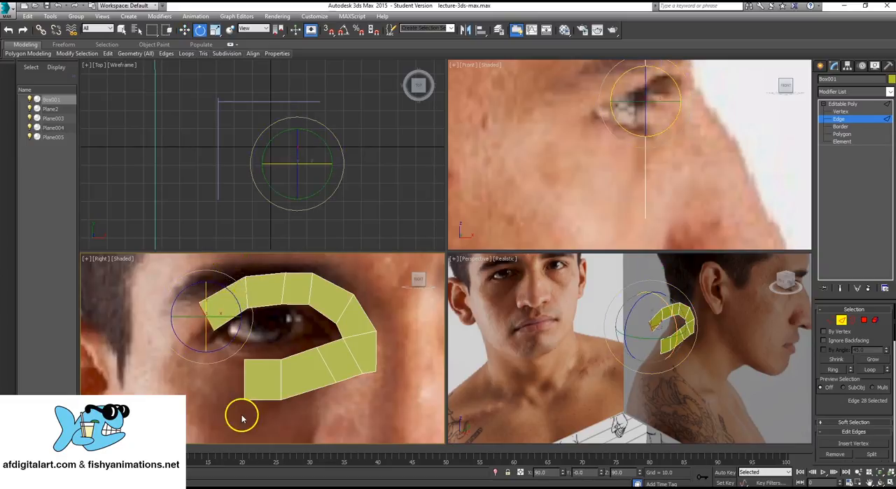
- Extend the outer end edge of the lower-lid strip with two new polygons rising toward the outer eye corner
click(242, 378)
key(w)
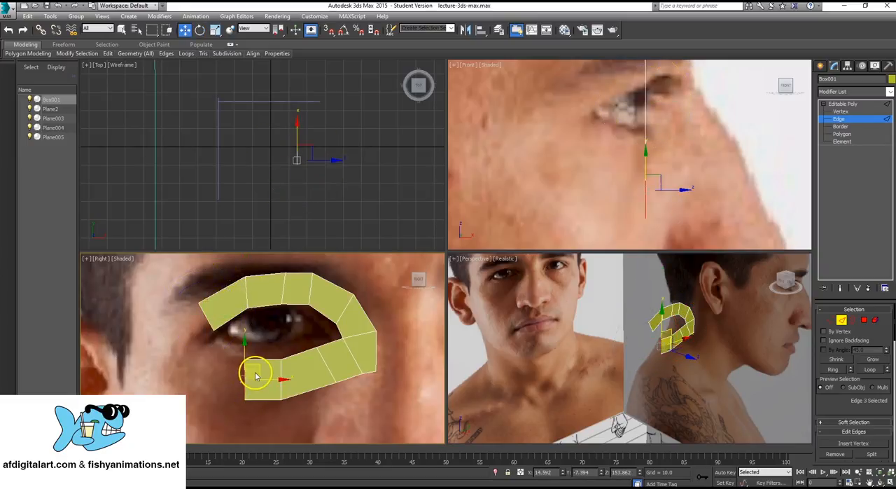
shift+drag(253, 367, 194, 330)
scroll(230, 314, up, 3)
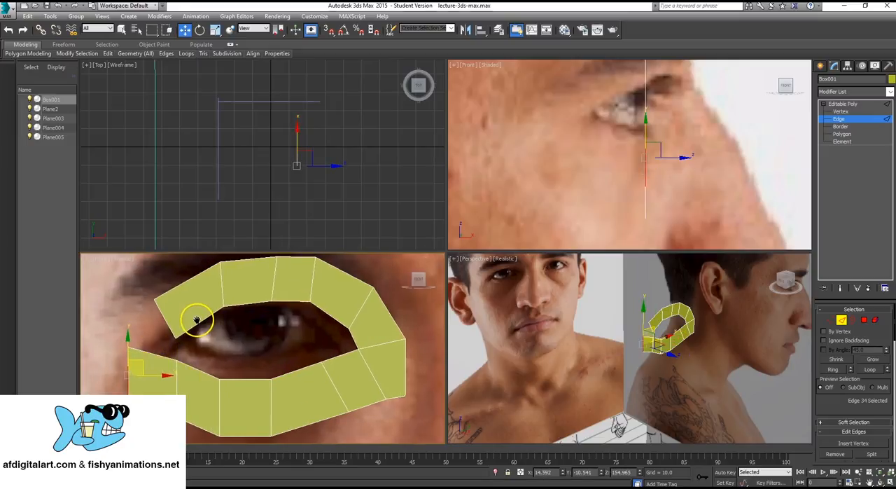
- Nudge the inner and outer vertices of the edge above the inner eye corner to smooth the strip's curve
middle_drag(365, 336, 360, 335)
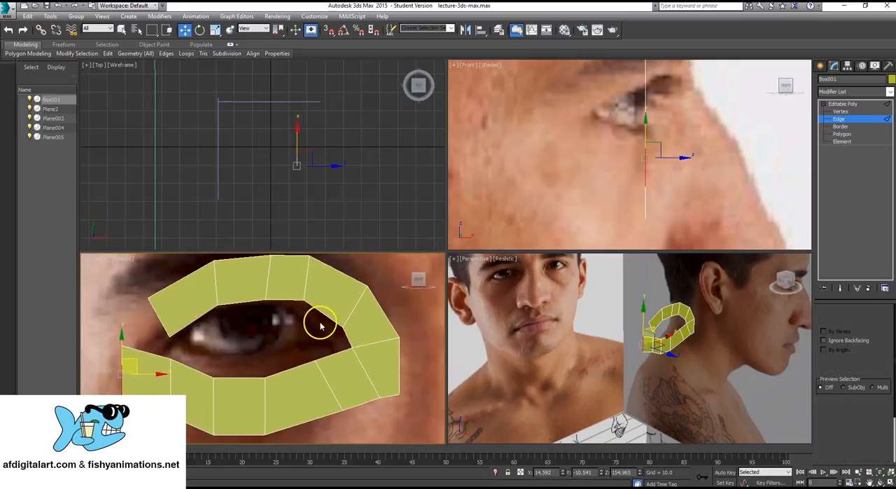
key(1)
click(342, 327)
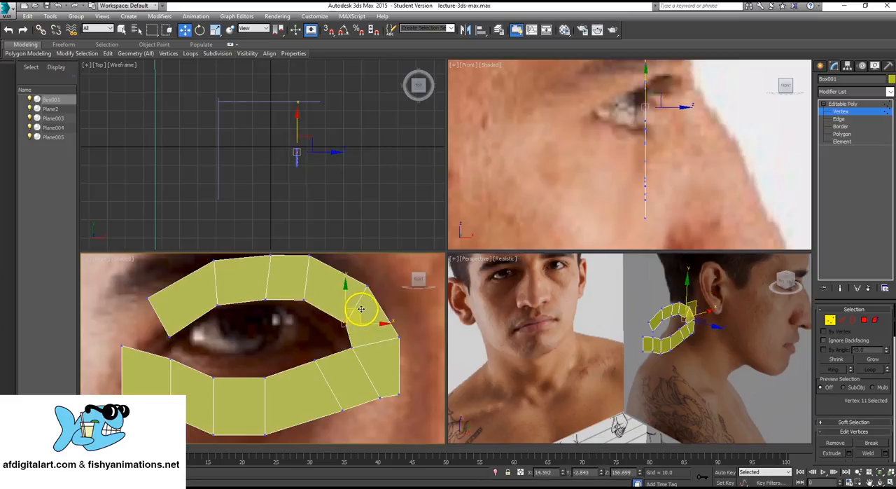
click(371, 282)
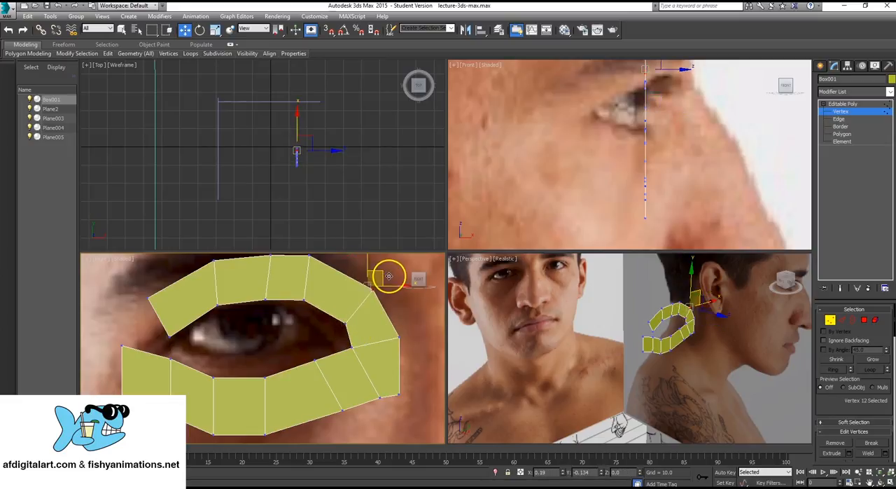
scroll(230, 374, up, 3)
middle_drag(230, 373, 295, 385)
scroll(295, 385, down, 4)
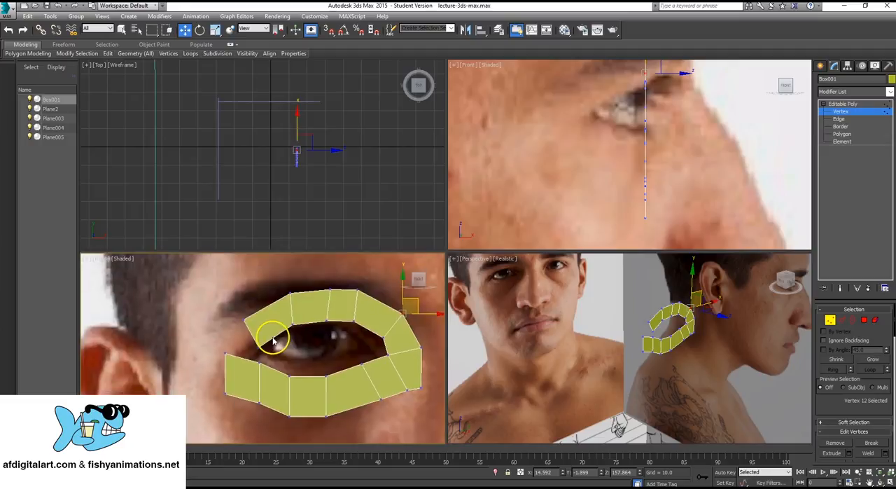
- Raise the vertex at the inner eye corner and lower its outer counterpart so the edge between them runs horizontally
mouse_move(274, 340)
middle_down()
mouse_move(245, 303)
mouse_move(233, 317)
mouse_move(260, 340)
middle_up()
scroll(244, 304, up, 2)
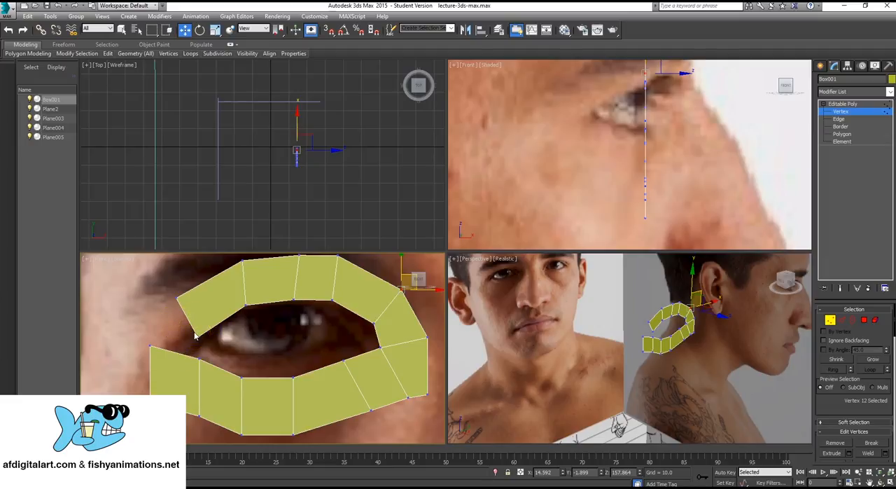
drag(383, 352, 388, 333)
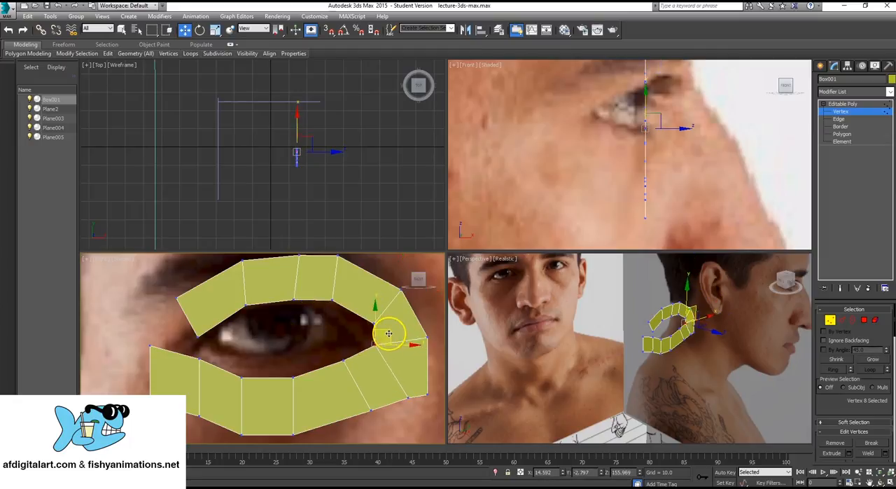
click(426, 338)
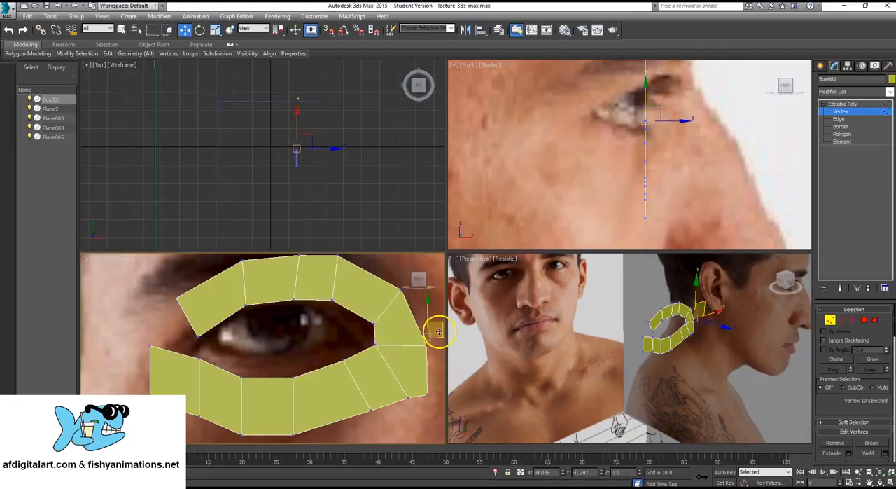
drag(439, 332, 437, 331)
- Adjust the upper strip's two end vertices, moving the inner one toward the lid and the outer one away from the eye
drag(189, 333, 217, 321)
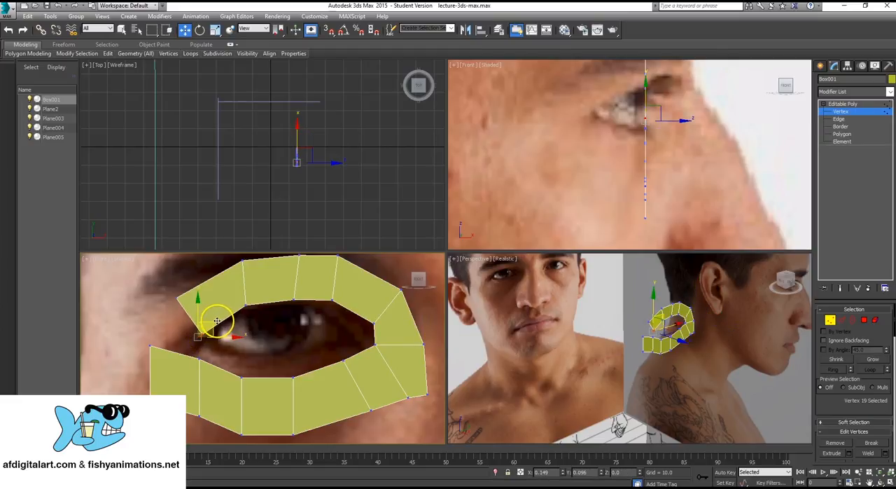
click(177, 299)
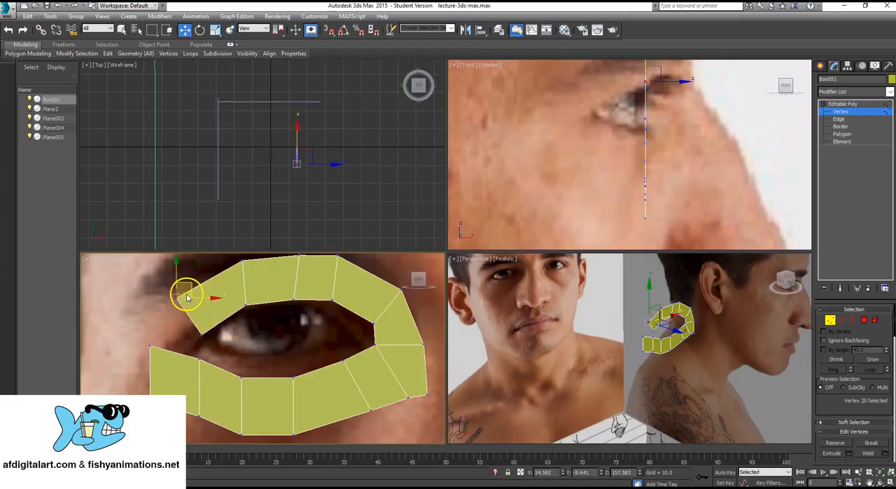
drag(190, 286, 182, 289)
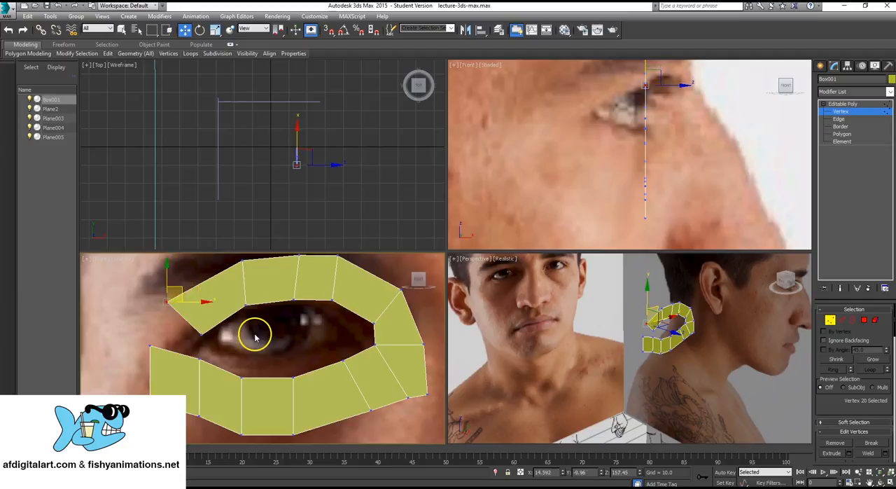
- Switch to the polygon selection level, then leave sub-object editing by returning to the Editable Poly object level
middle_drag(256, 327, 263, 349)
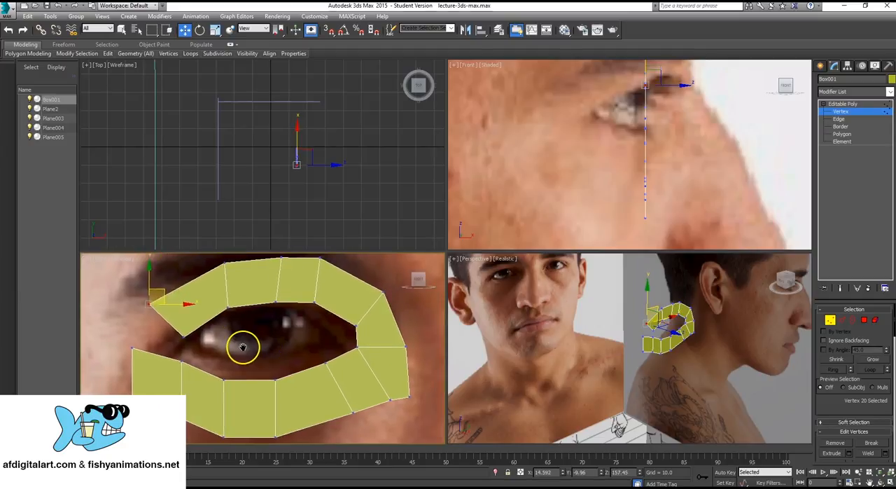
scroll(242, 343, up, 3)
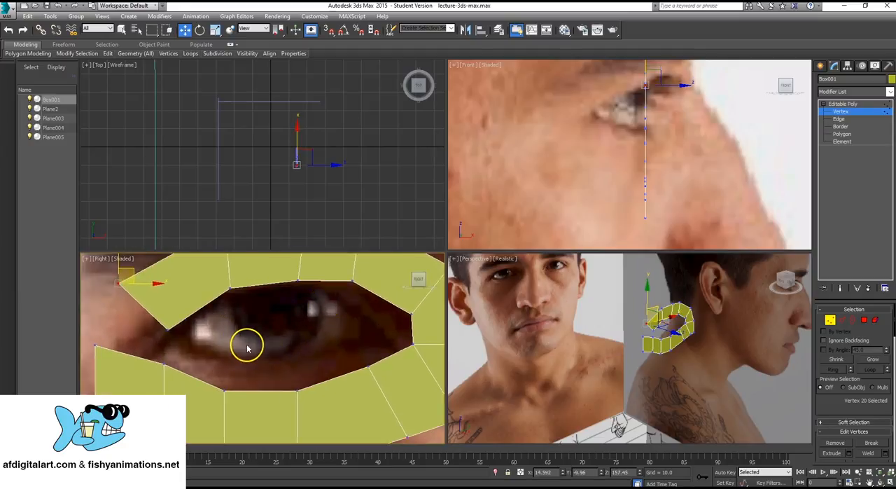
ctrl+click(842, 134)
scroll(271, 346, down, 4)
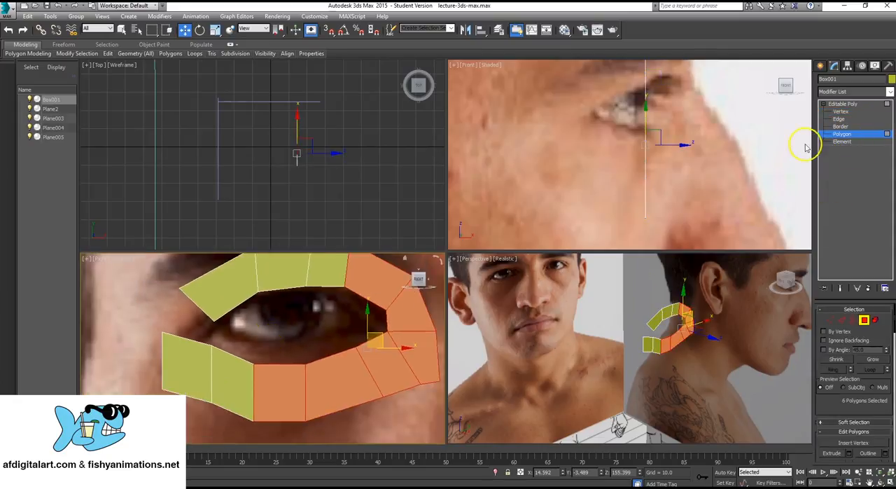
click(845, 104)
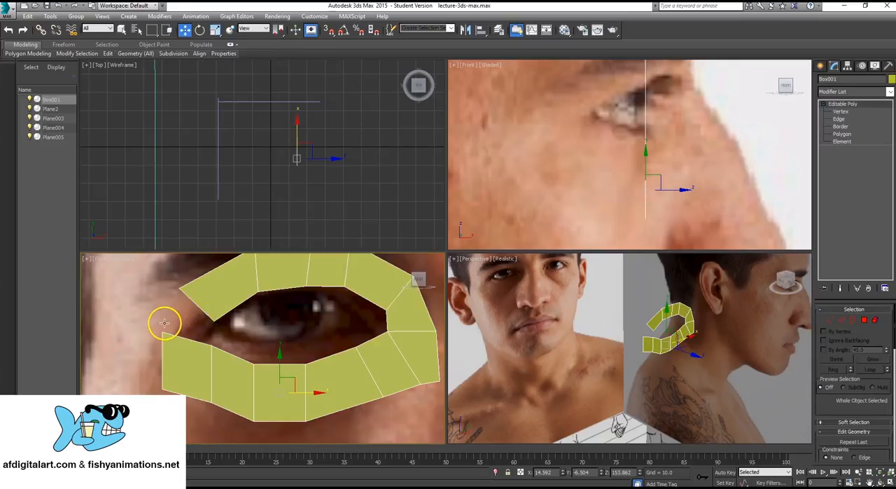
- At the polygon level, create a four-sided polygon that closes the gap between the upper and lower strips at the outer eye corner
click(236, 294)
click(253, 286)
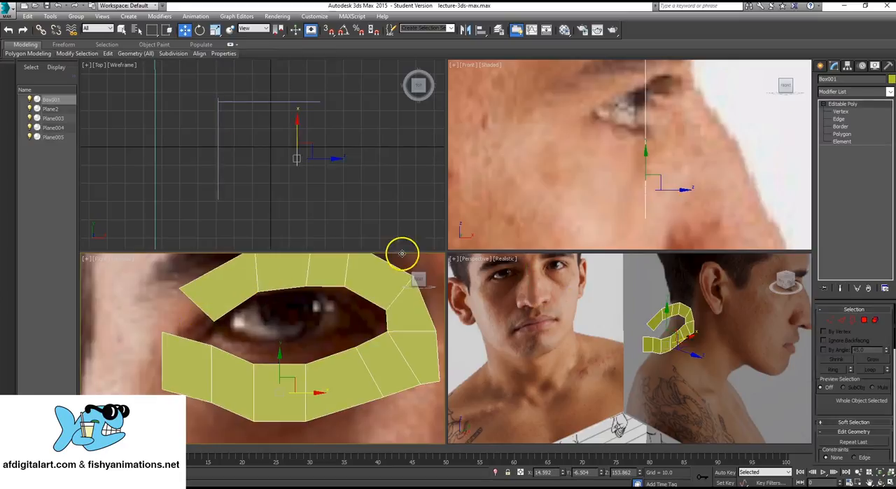
click(842, 134)
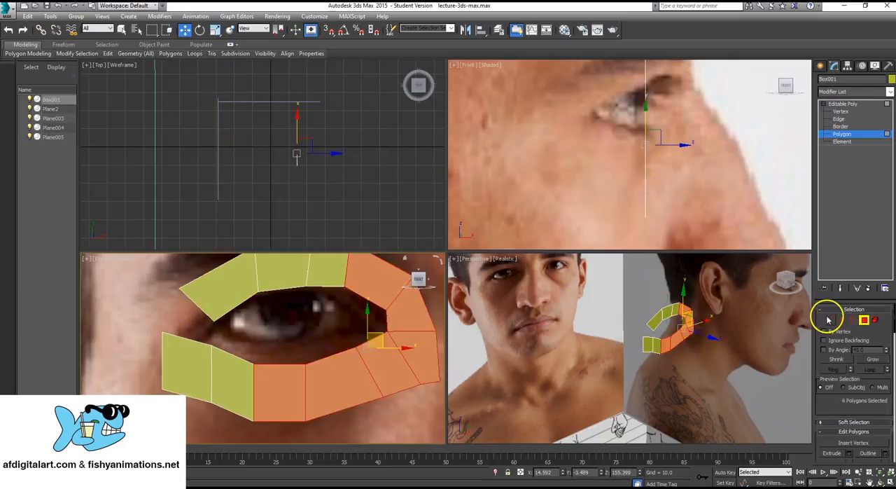
mouse_move(820, 315)
mouse_down()
mouse_move(822, 287)
mouse_move(818, 330)
mouse_up()
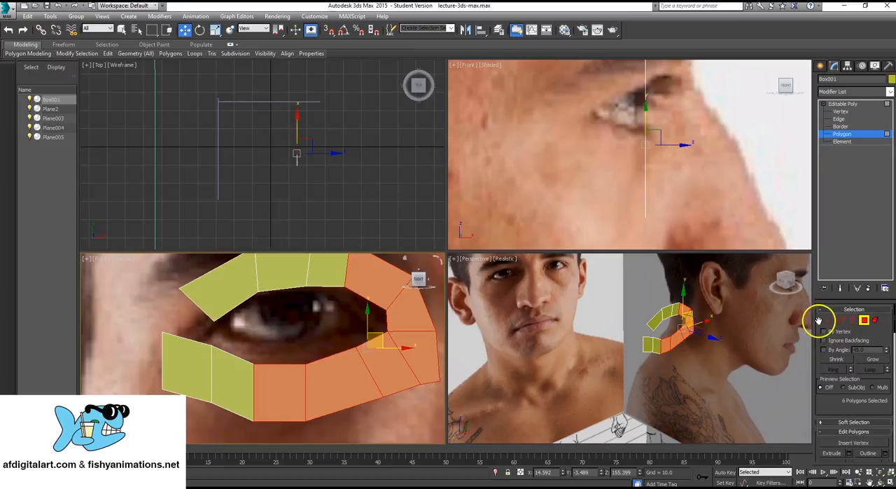
scroll(819, 312, down, 3)
scroll(828, 353, down, 2)
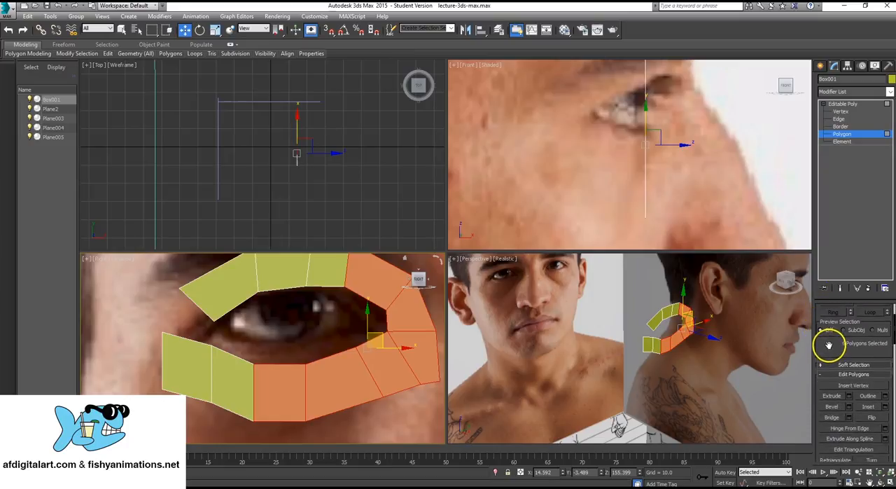
drag(828, 344, 870, 220)
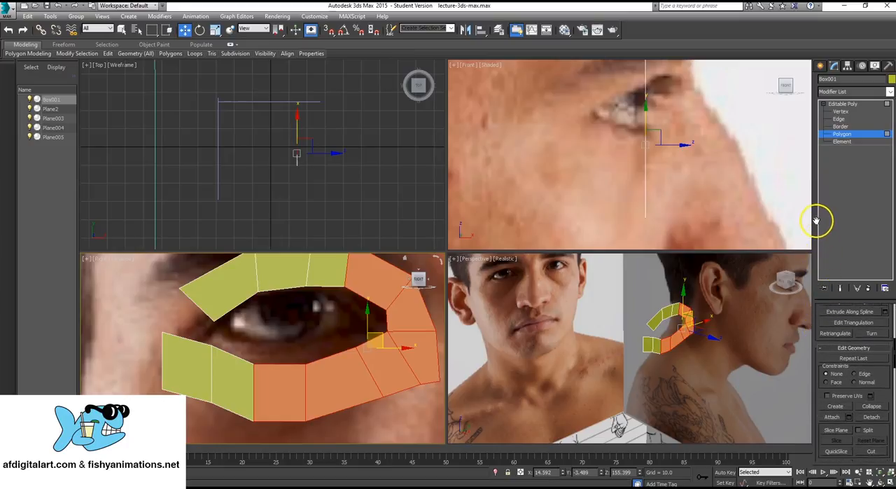
click(835, 404)
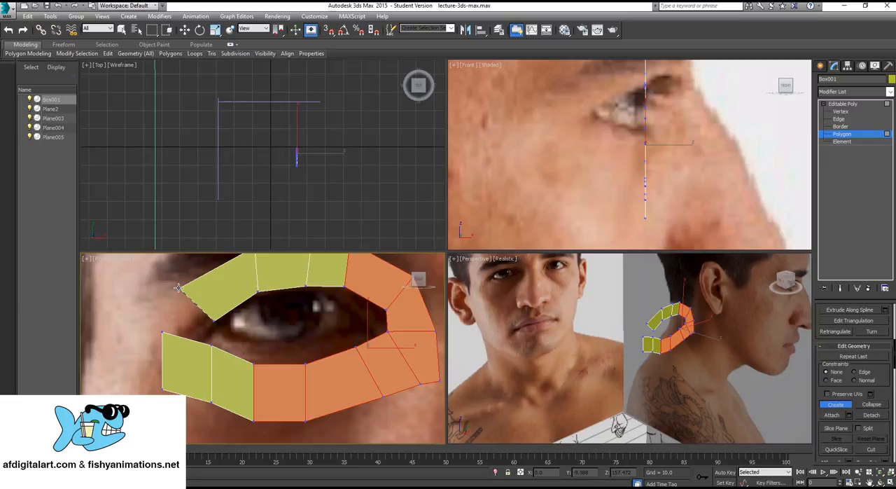
click(163, 340)
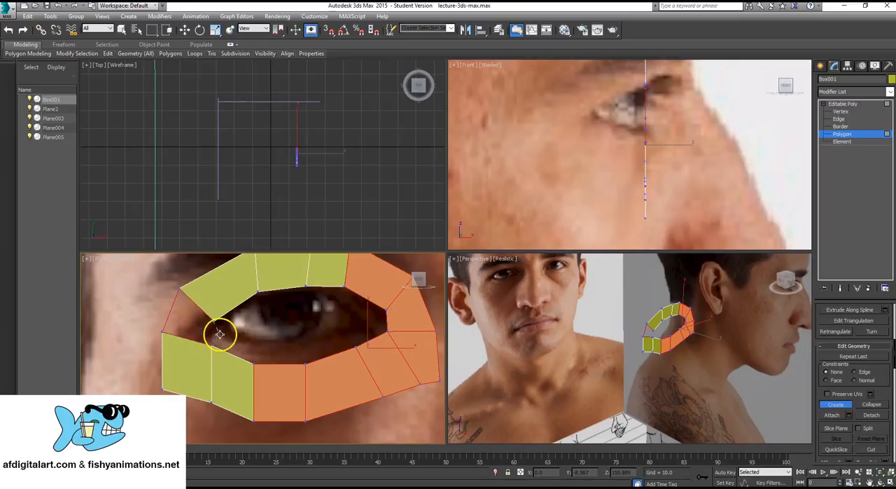
click(213, 320)
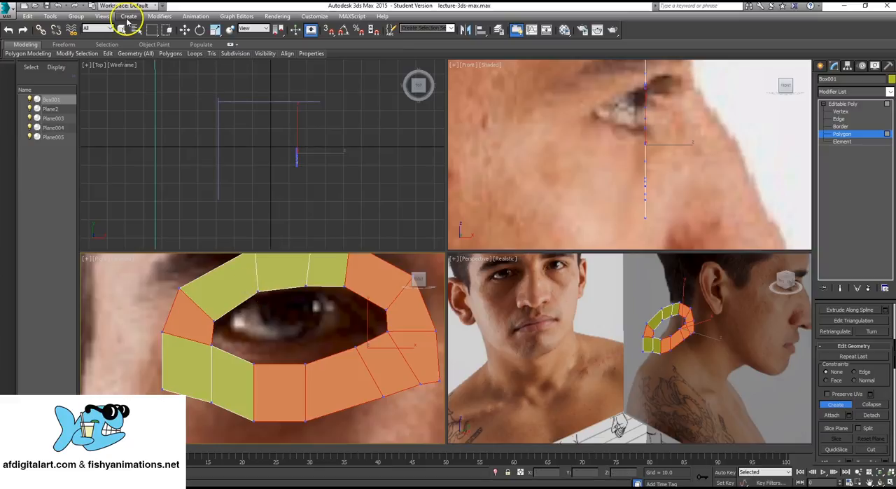
click(122, 30)
- Select the polygons around the eye ring one after another to check the individual faces, including the new one at the outer corner
click(177, 315)
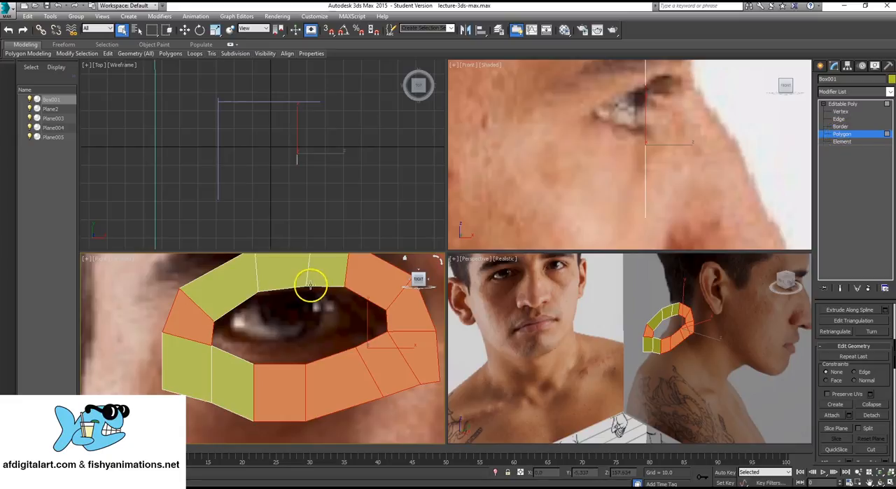
click(299, 262)
click(226, 279)
click(344, 265)
click(380, 272)
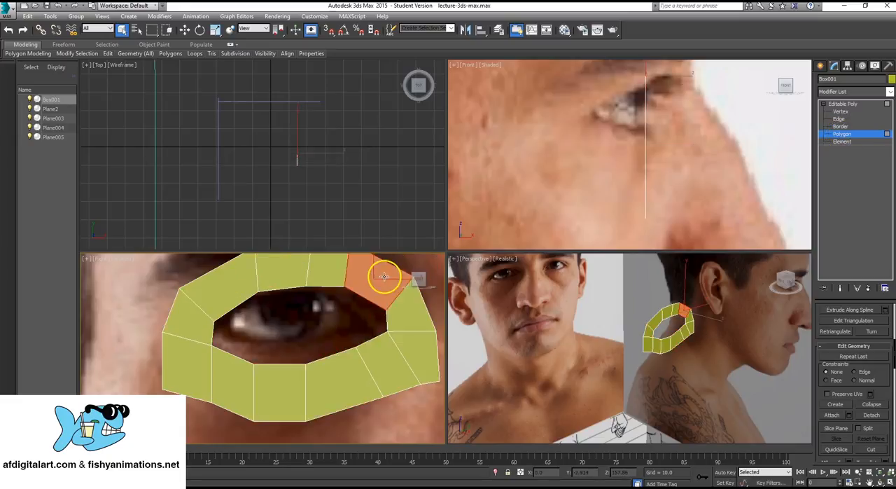
click(410, 330)
click(380, 357)
click(339, 380)
click(293, 386)
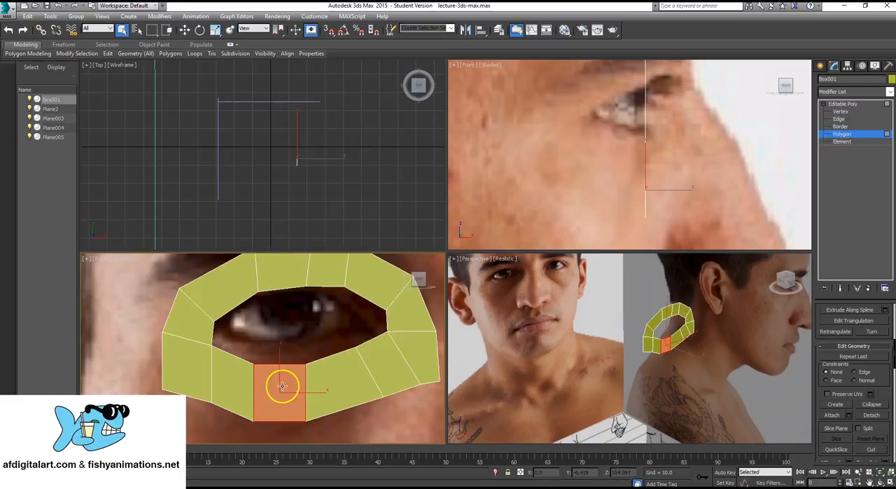
click(234, 382)
click(193, 357)
click(196, 322)
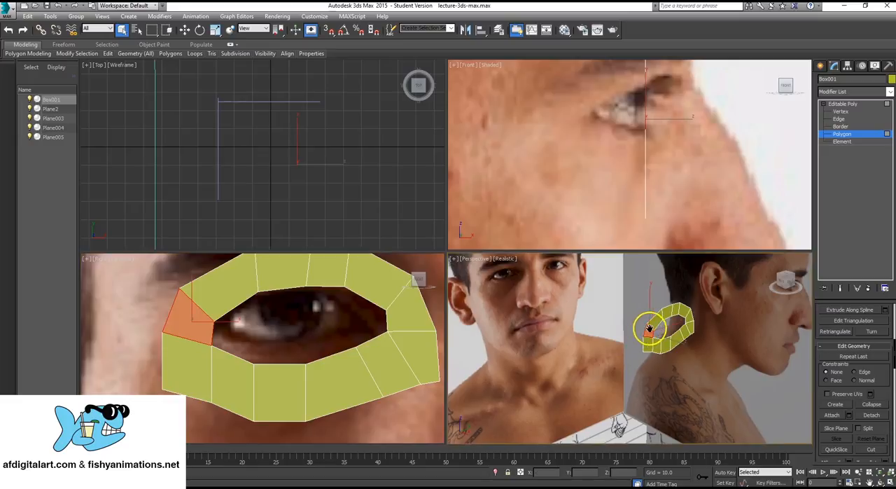
scroll(623, 322, up, 5)
mouse_move(586, 319)
alt+middle_down()
mouse_move(644, 330)
mouse_move(686, 324)
mouse_move(581, 319)
mouse_move(595, 319)
alt+middle_up()
- At the vertex level, select all ten inner vertices bordering the eye opening
click(839, 111)
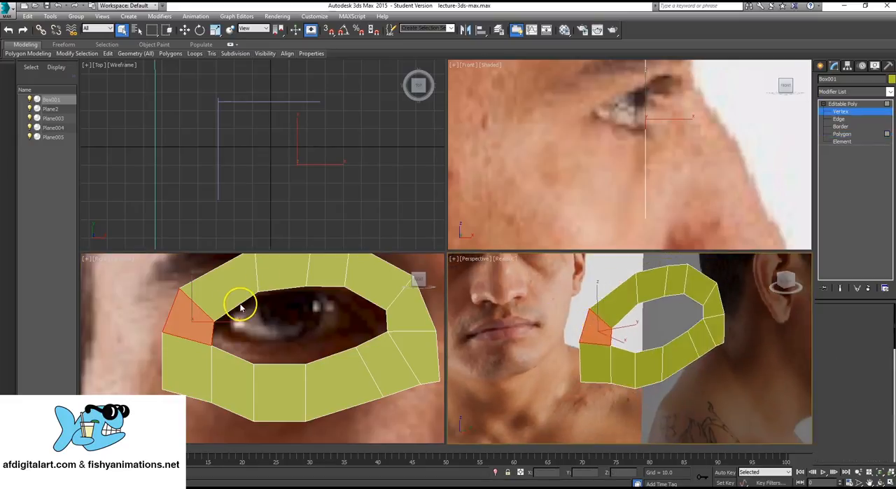
drag(250, 281, 362, 355)
ctrl+drag(300, 353, 314, 378)
ctrl+drag(245, 351, 279, 382)
ctrl+drag(196, 336, 231, 355)
ctrl+drag(210, 308, 238, 325)
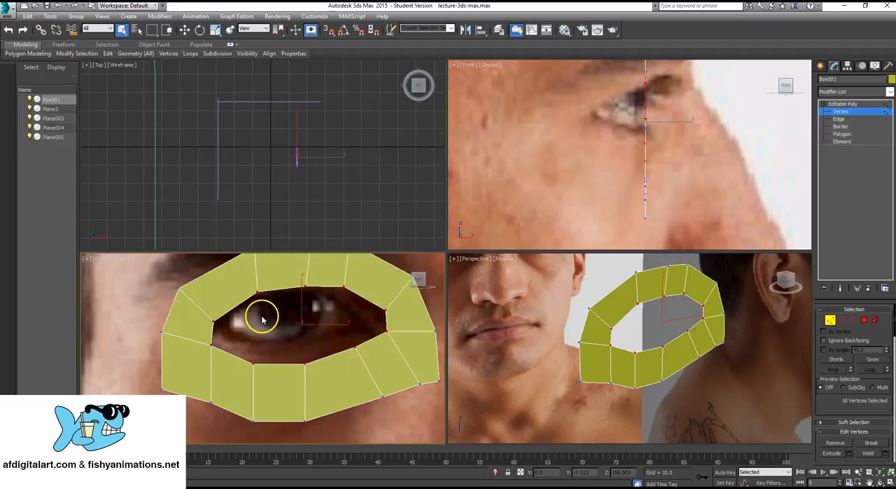
- Move the selected inner vertices backward along X so the eye opening sits deeper than the ring's outer border
click(184, 30)
middle_drag(328, 134, 332, 136)
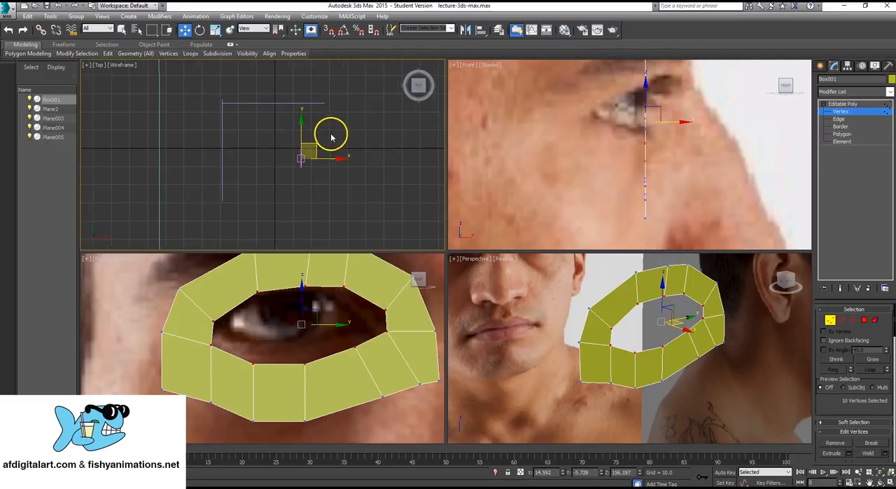
scroll(327, 153, up, 6)
middle_drag(273, 169, 316, 142)
scroll(316, 142, up, 2)
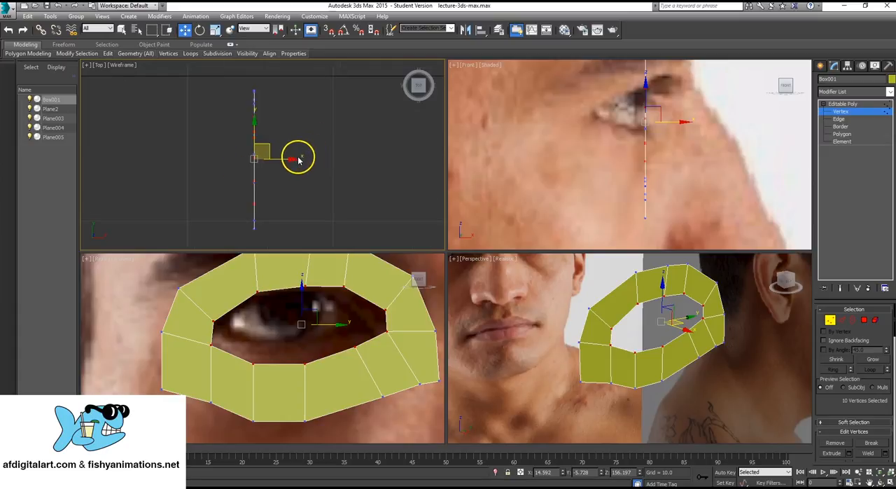
drag(293, 159, 275, 161)
- At the edge level, select the ring's outer border edges above the eye and around the outer eye corner
mouse_move(635, 286)
alt+middle_down()
mouse_move(607, 335)
mouse_move(680, 322)
mouse_move(571, 316)
mouse_move(599, 332)
mouse_move(574, 344)
mouse_move(582, 352)
alt+middle_up()
scroll(607, 336, up, 3)
scroll(571, 316, down, 5)
mouse_move(553, 280)
alt+middle_down()
mouse_move(612, 327)
mouse_move(612, 316)
alt+middle_up()
click(846, 120)
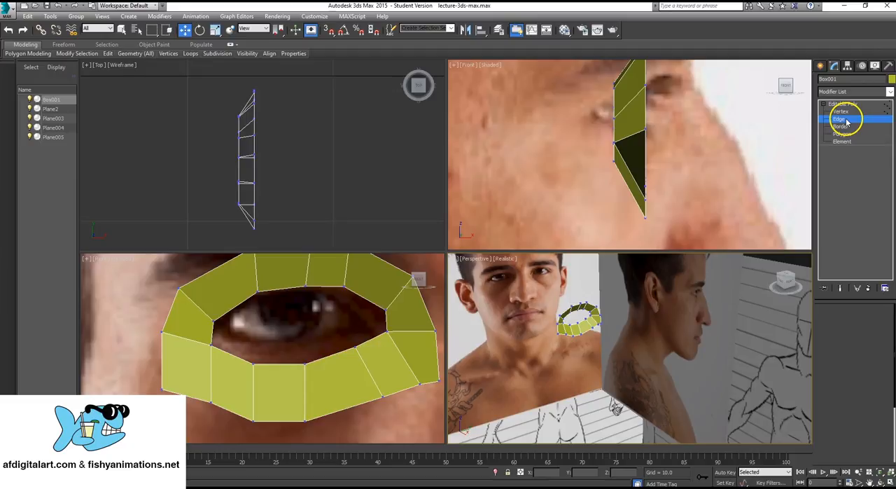
key(ctrl+a)
scroll(322, 308, down, 5)
scroll(318, 318, up, 8)
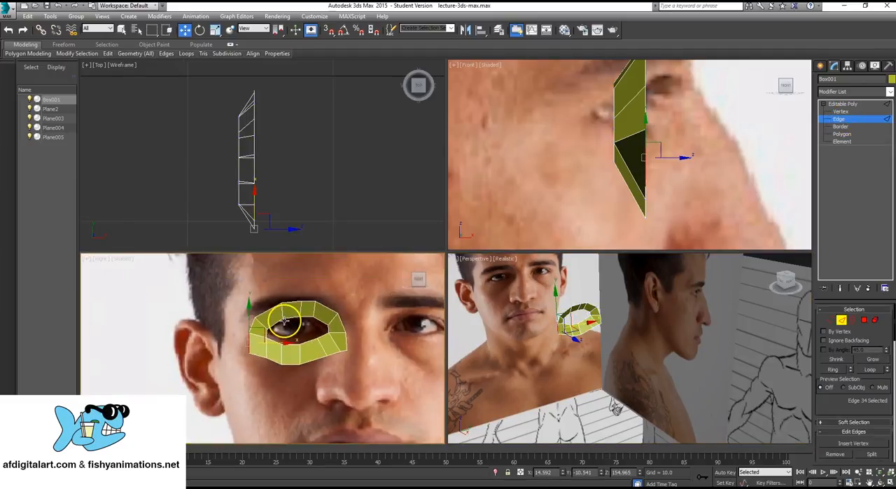
click(288, 272)
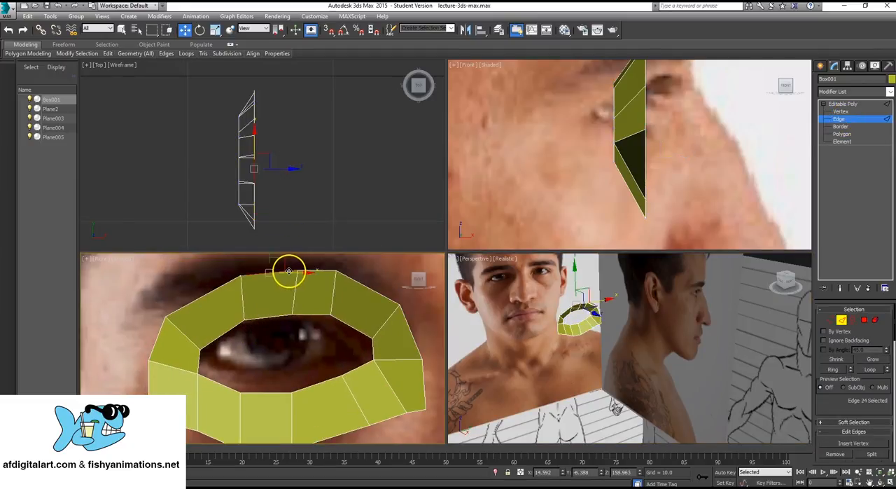
ctrl+click(216, 280)
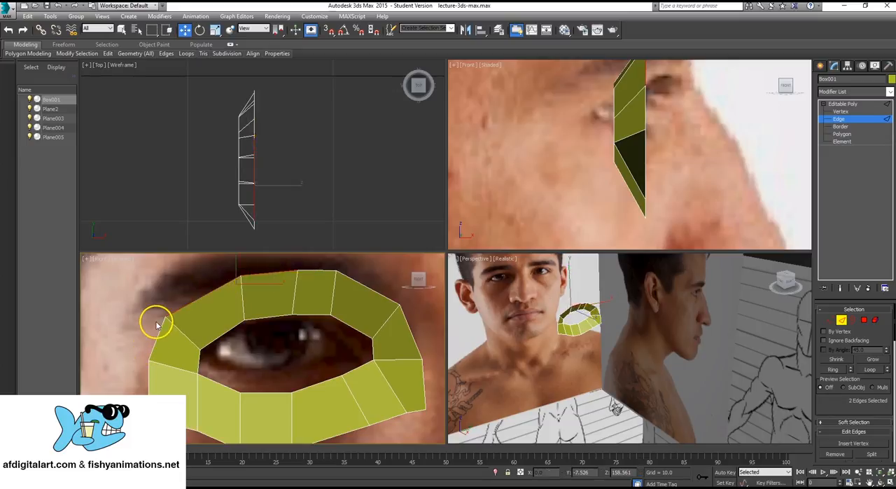
key(q)
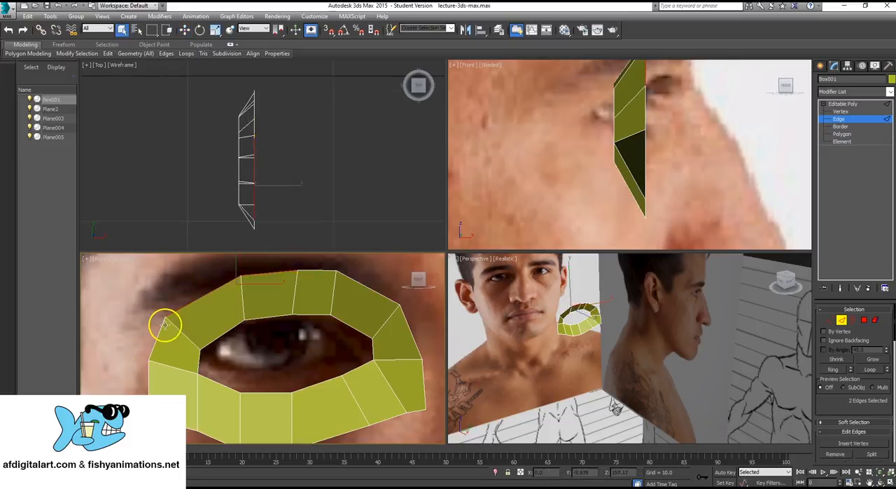
ctrl+click(164, 324)
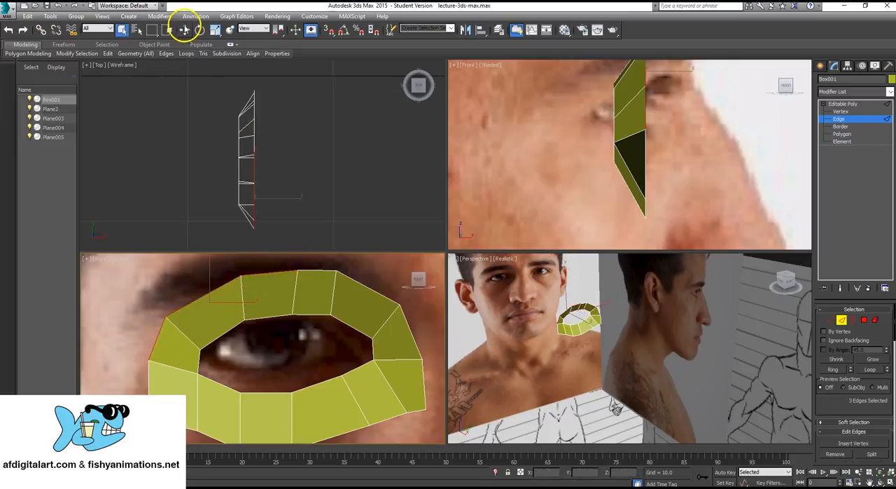
click(215, 28)
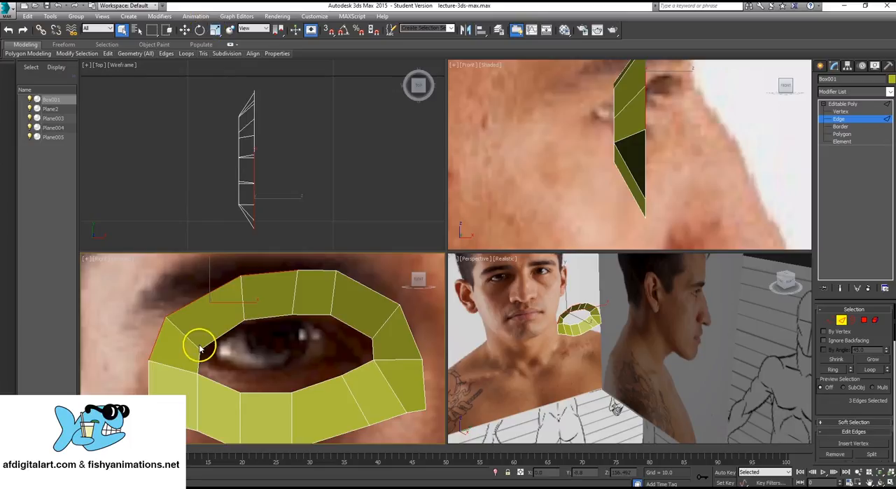
ctrl+click(146, 385)
- Add the outer border edges along the bottom of the ring, below the eye, to the selection
middle_drag(196, 395, 204, 344)
ctrl+click(176, 376)
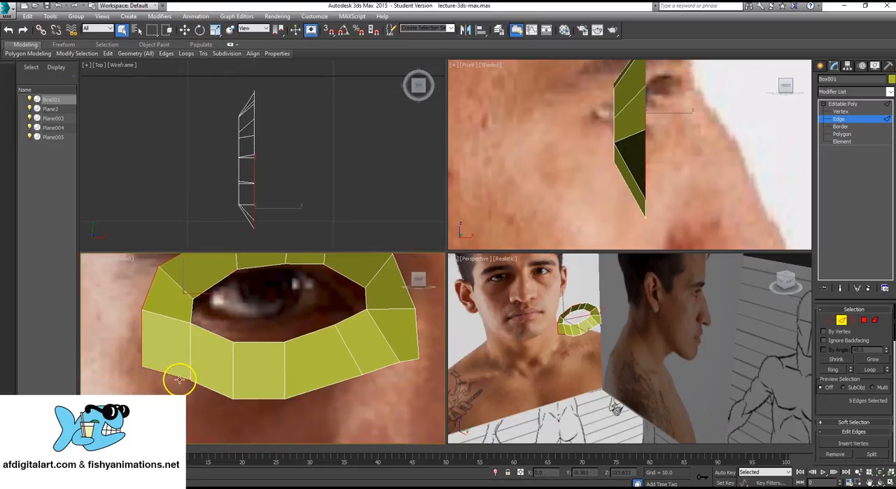
ctrl+click(216, 390)
ctrl+click(266, 399)
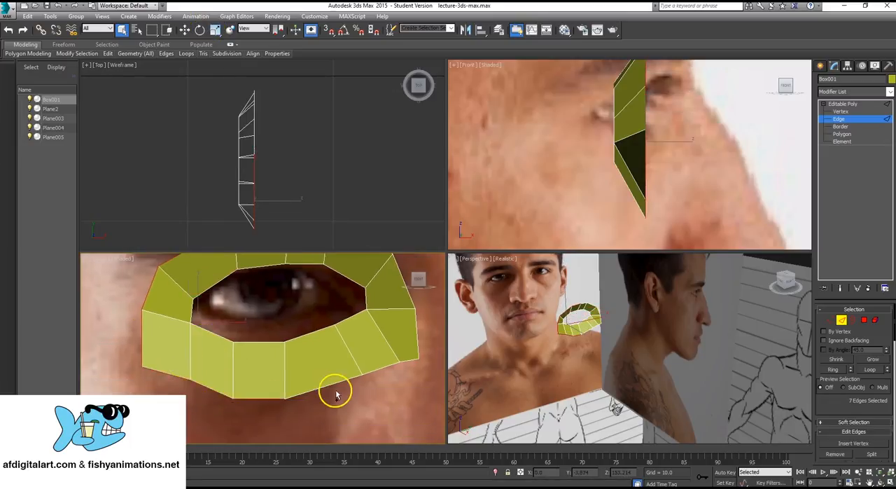
ctrl+click(334, 383)
ctrl+click(390, 364)
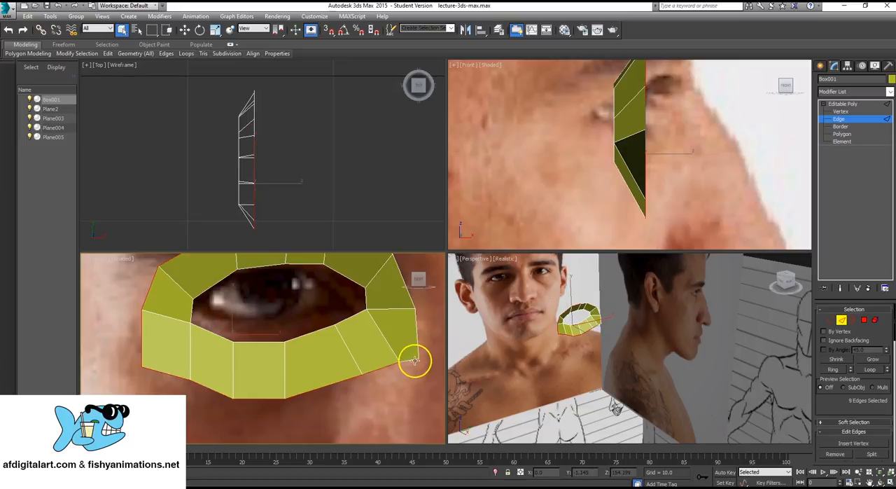
- Complete the outer border selection with the remaining edges around the inner eye corner and back up to the top
ctrl+click(414, 359)
ctrl+click(417, 334)
ctrl+click(413, 301)
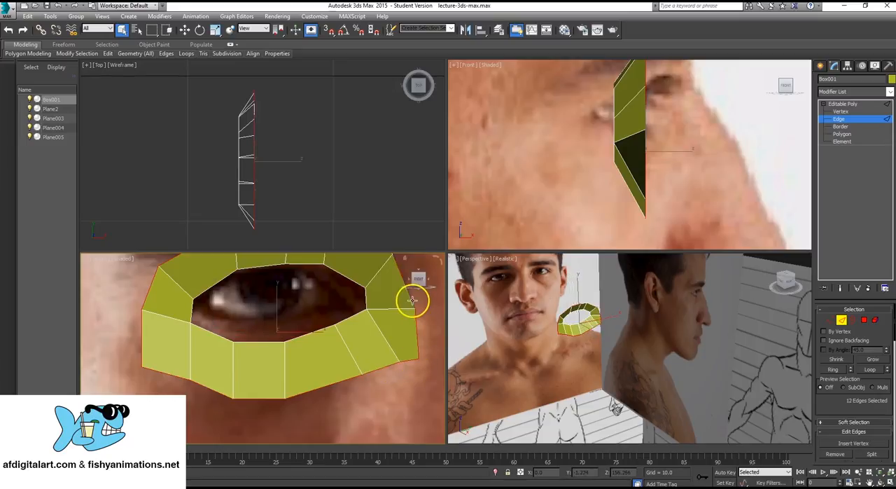
middle_drag(276, 321, 250, 380)
ctrl+click(290, 297)
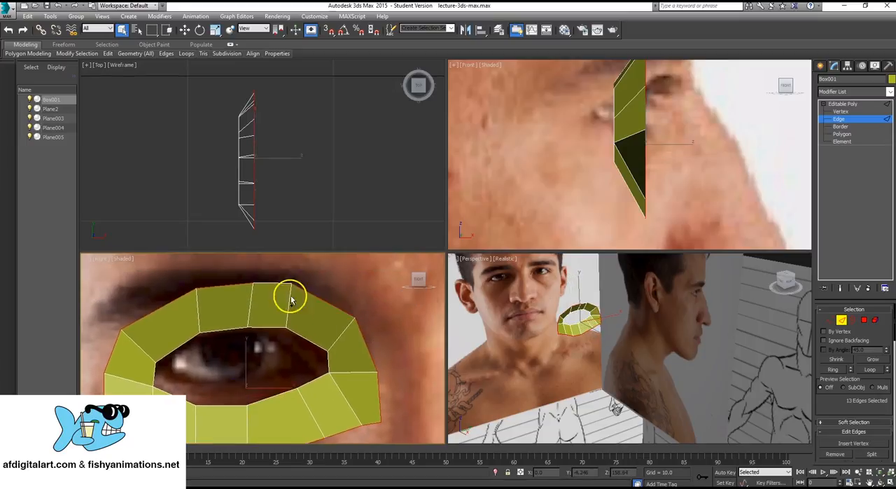
ctrl+click(274, 283)
scroll(271, 300, up, 3)
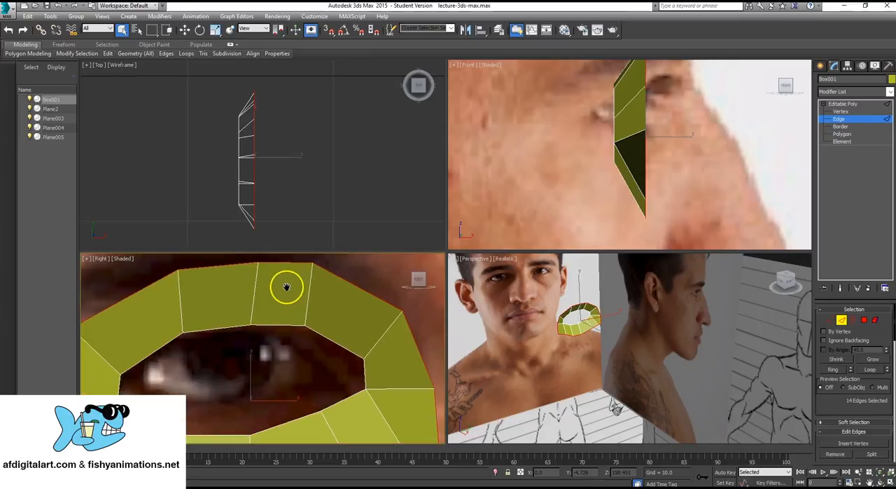
- Move the selected outer border edges backward along X by about 0.25 units, toward the depth of the inner loop
click(184, 30)
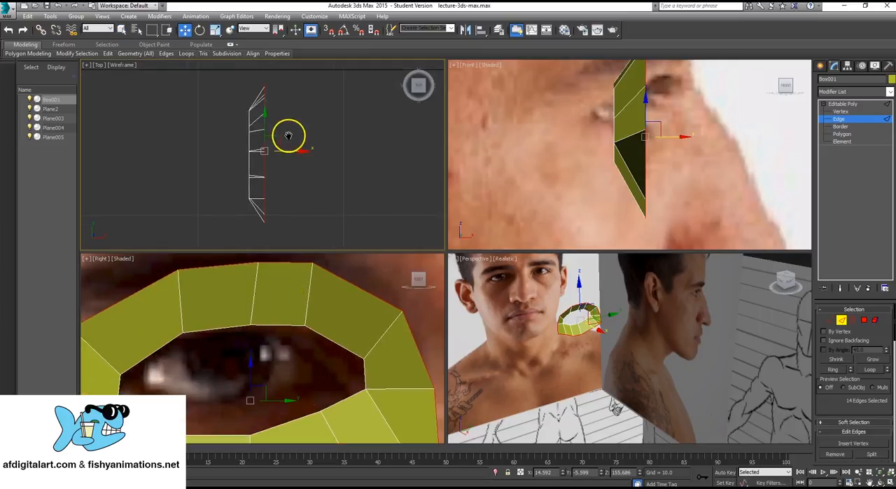
scroll(287, 160, down, 2)
scroll(266, 299, down, 2)
middle_drag(266, 299, 260, 356)
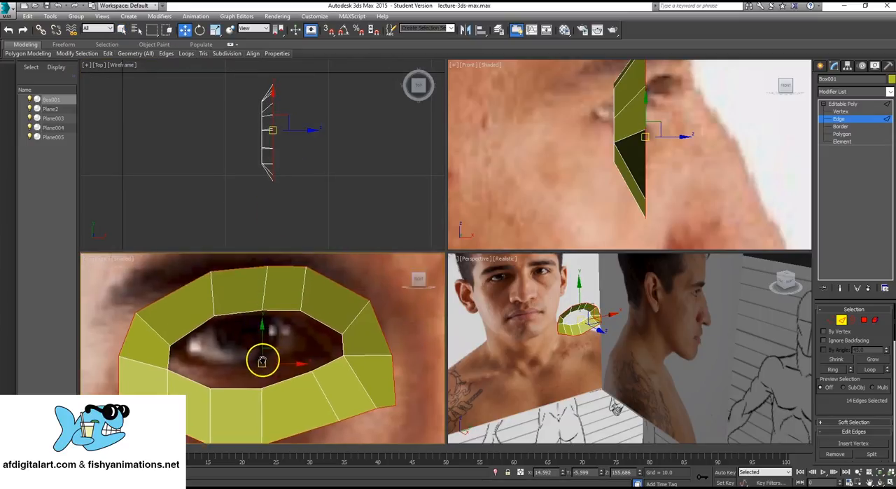
alt+middle_drag(564, 336, 591, 345)
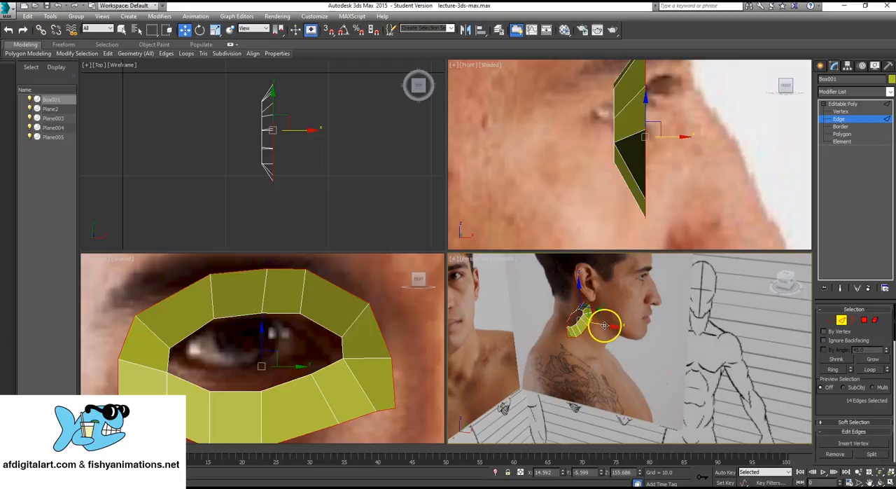
mouse_move(603, 325)
mouse_down()
mouse_move(589, 322)
mouse_move(605, 321)
mouse_up()
- Shift the outer border edges another 0.18 units or so backward along X, matching them against the side-view photo
middle_drag(655, 82, 614, 150)
scroll(632, 127, down, 3)
scroll(609, 142, up, 3)
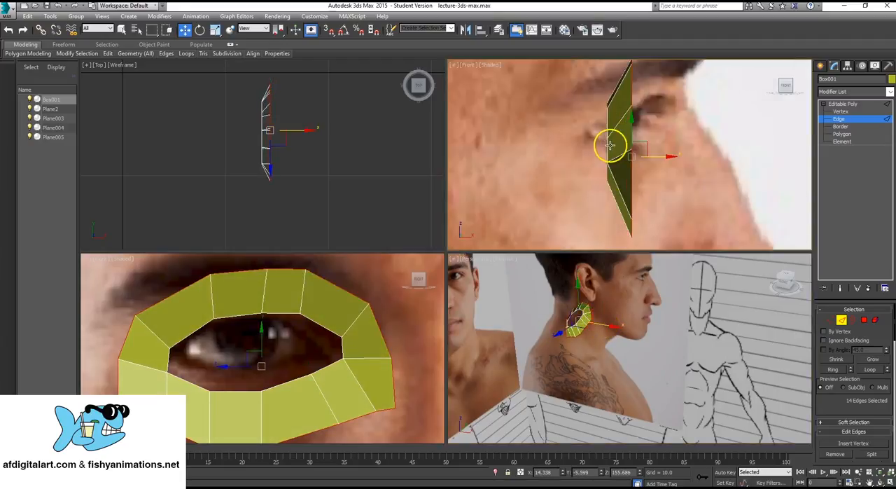
drag(645, 146, 653, 159)
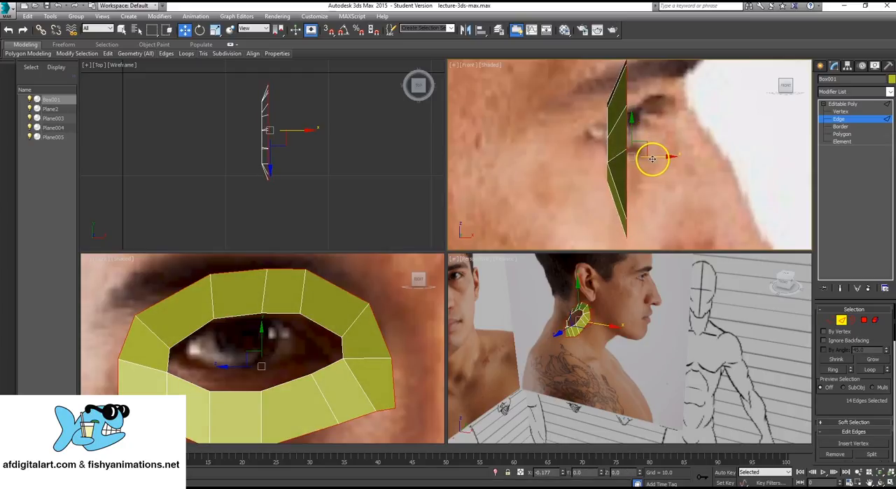
scroll(276, 308, down, 5)
scroll(281, 301, up, 3)
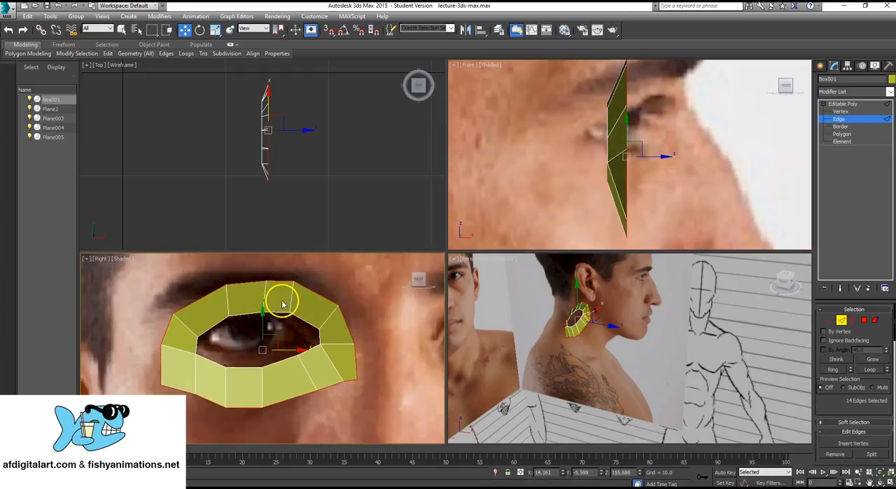
- Center the eye ring's pivot on the object and move the whole ring about 0.39 units toward the ear and 0.11 up
click(842, 104)
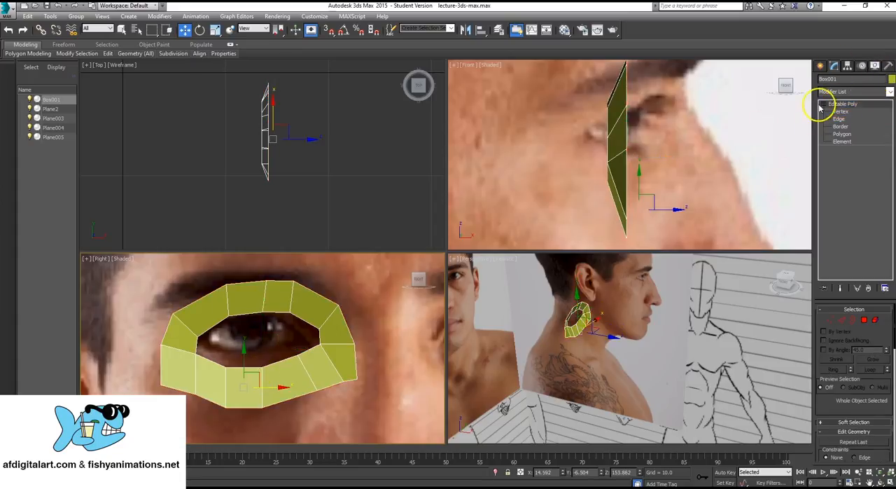
click(847, 65)
click(847, 125)
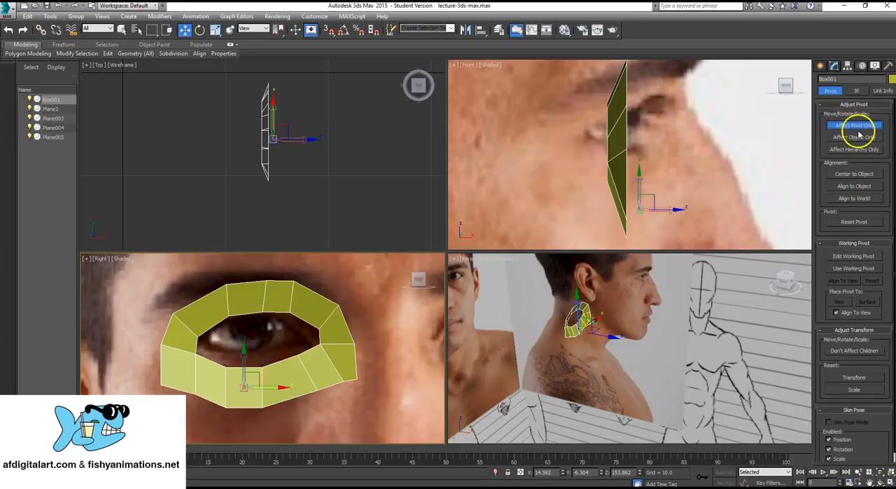
click(847, 175)
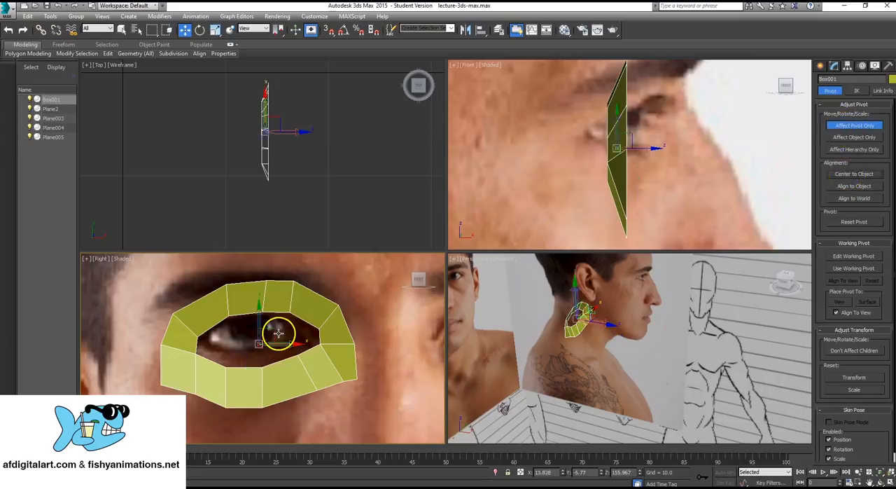
click(854, 127)
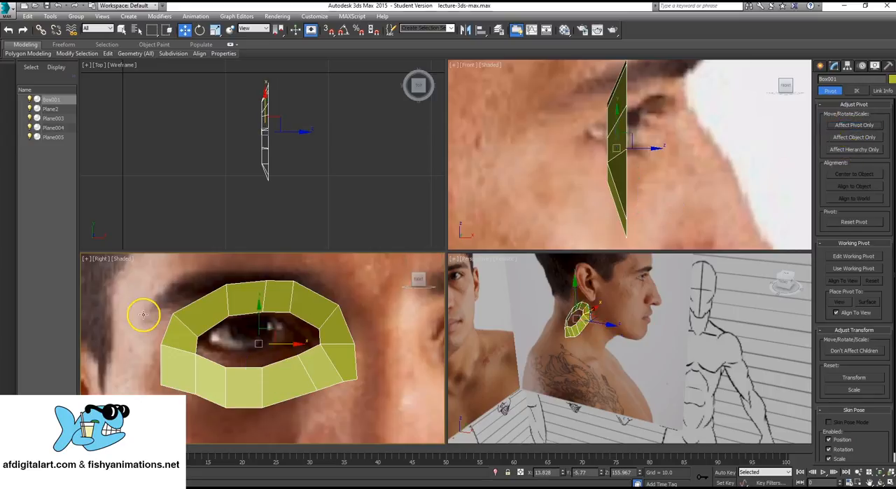
mouse_move(269, 332)
mouse_down()
mouse_move(272, 321)
mouse_move(264, 329)
mouse_up()
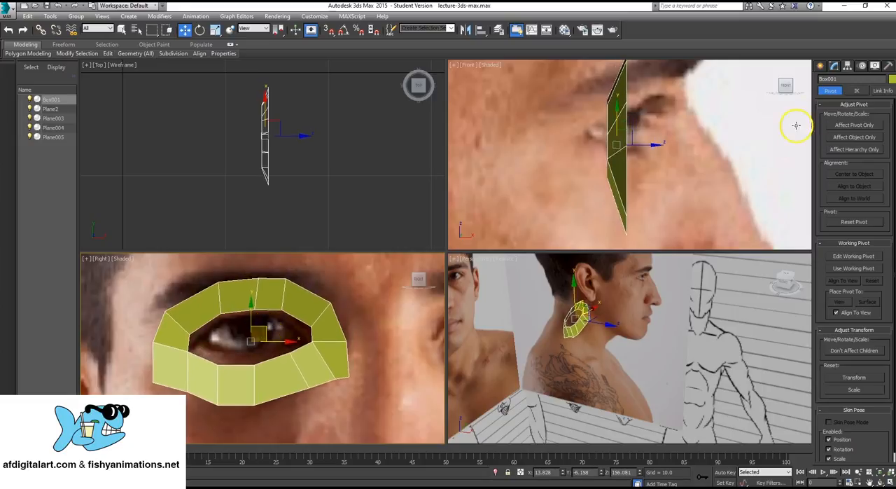
- Extrude the ring's 14 outer border edges outward by copy-scaling them, adding a band of polygons around the eye
click(834, 66)
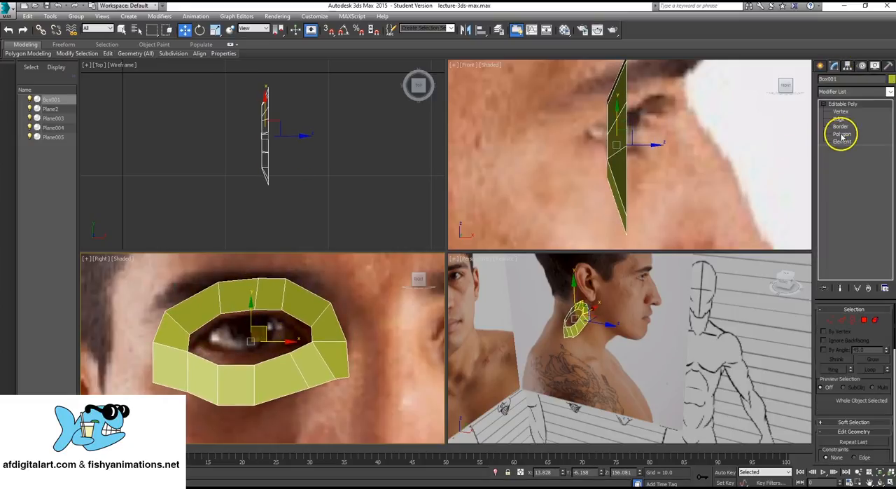
click(840, 119)
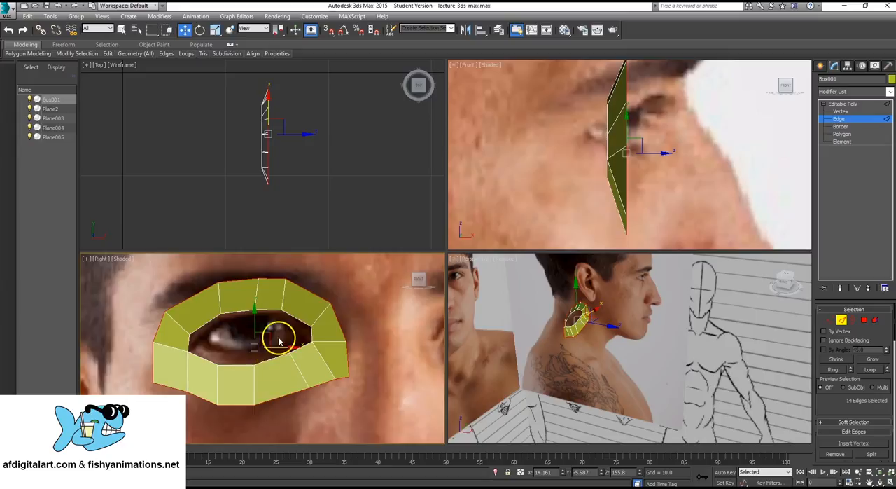
scroll(278, 341, up, 2)
scroll(245, 337, down, 4)
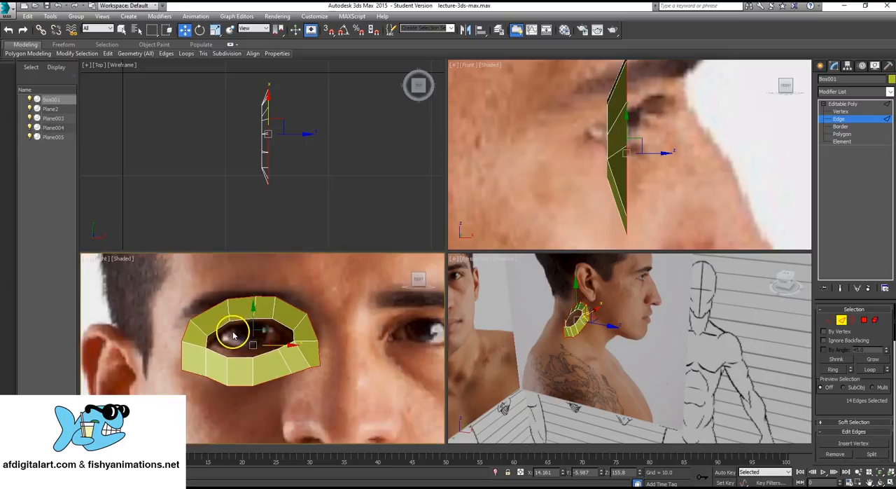
click(215, 29)
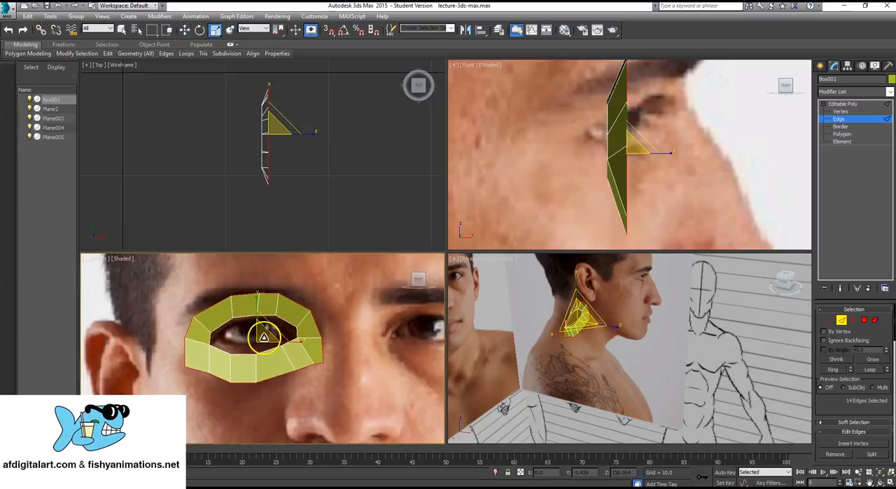
middle_drag(264, 337, 268, 333)
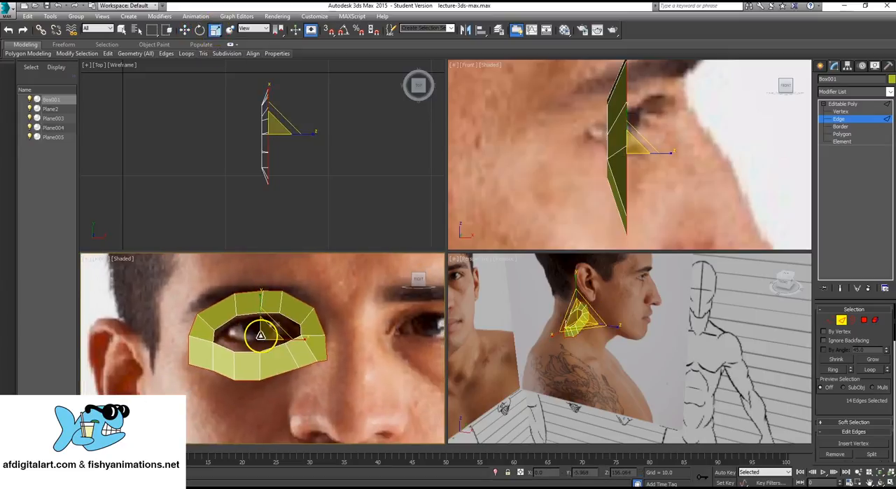
drag(265, 335, 297, 315)
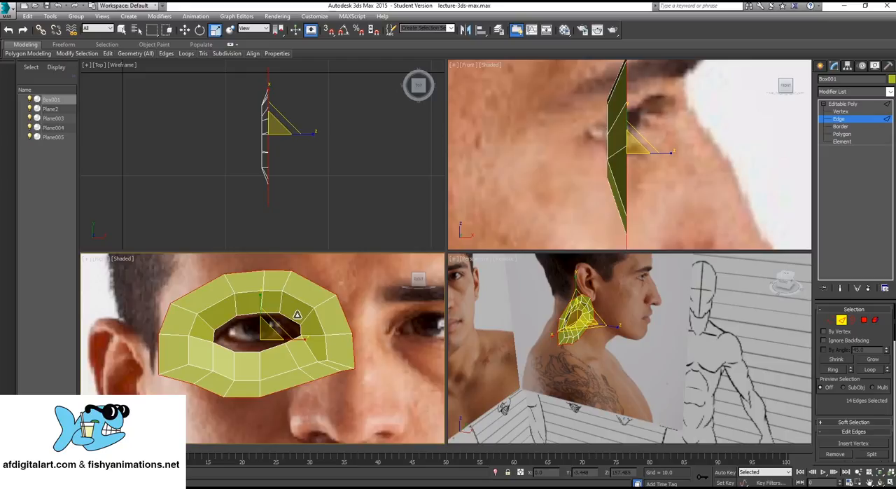
- Extrude the outer border edges once more by copy-scaling them outward over the brow and upper cheek
alt+middle_drag(581, 330, 549, 329)
scroll(558, 328, up, 5)
alt+middle_drag(616, 355, 594, 348)
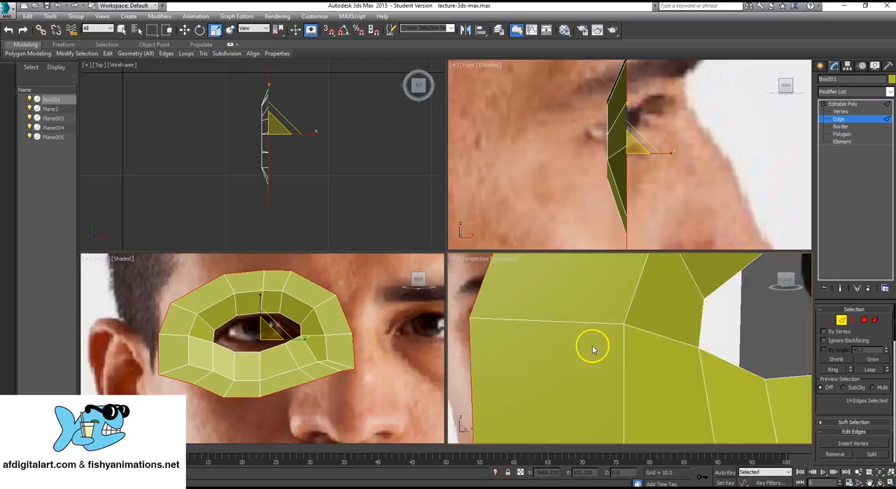
scroll(595, 348, down, 3)
alt+middle_drag(666, 350, 544, 315)
scroll(203, 337, down, 5)
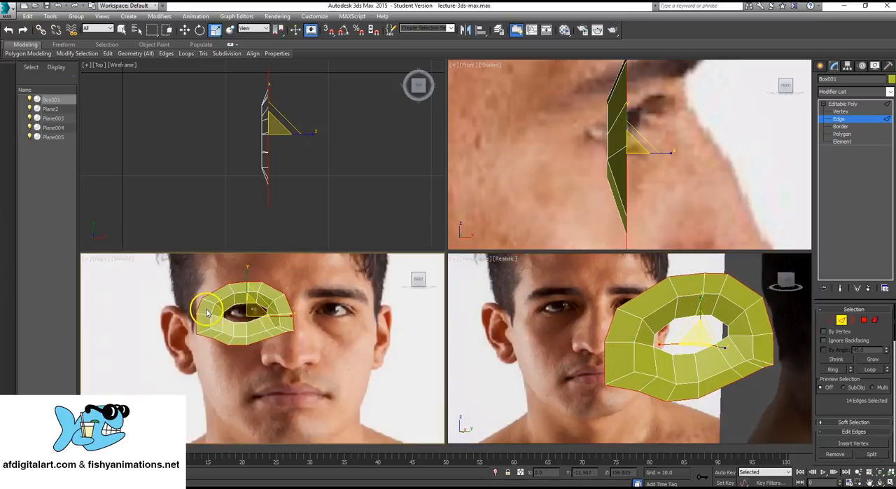
scroll(263, 329, up, 5)
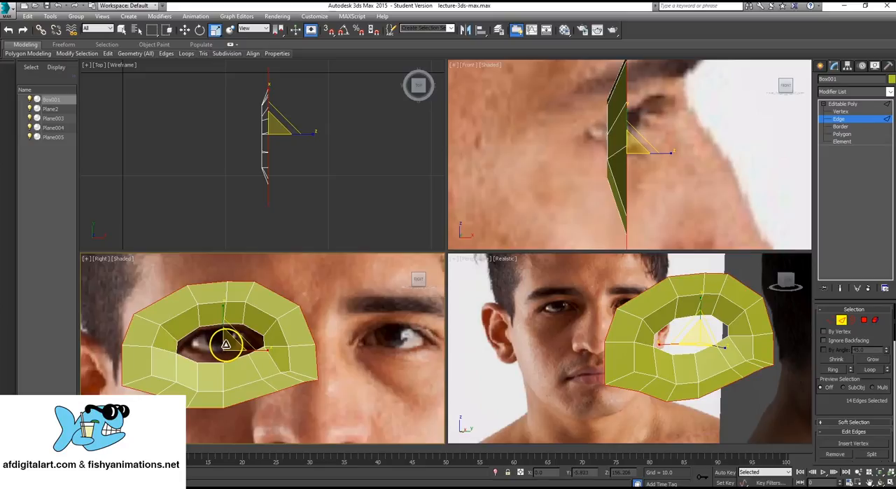
drag(227, 344, 264, 326)
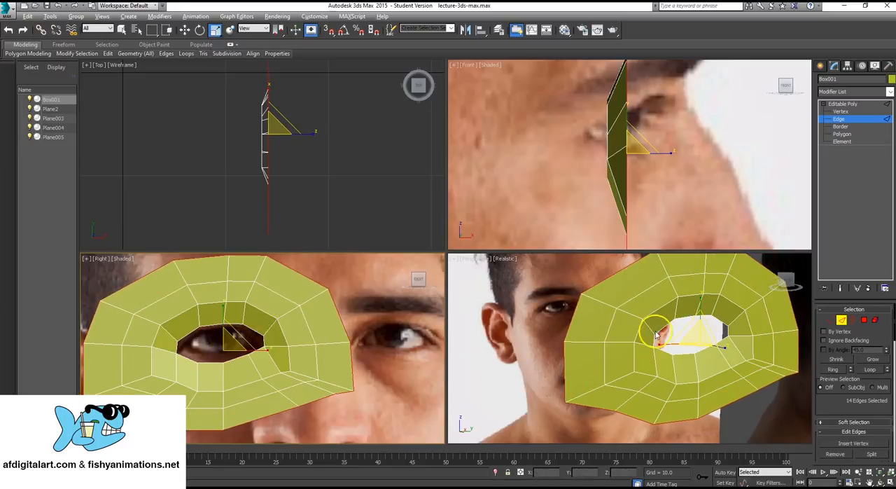
- Move the outermost border edges about 0.55 units backward along X to give the new bands depth
mouse_move(657, 335)
alt+middle_down()
mouse_move(720, 336)
mouse_move(648, 334)
mouse_move(668, 344)
mouse_move(654, 301)
mouse_move(657, 318)
alt+middle_up()
scroll(648, 333, down, 5)
scroll(642, 326, up, 5)
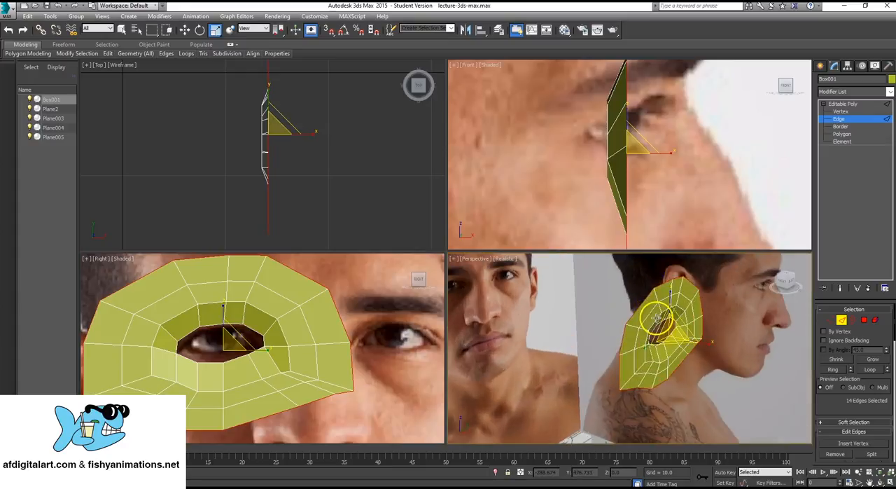
click(185, 30)
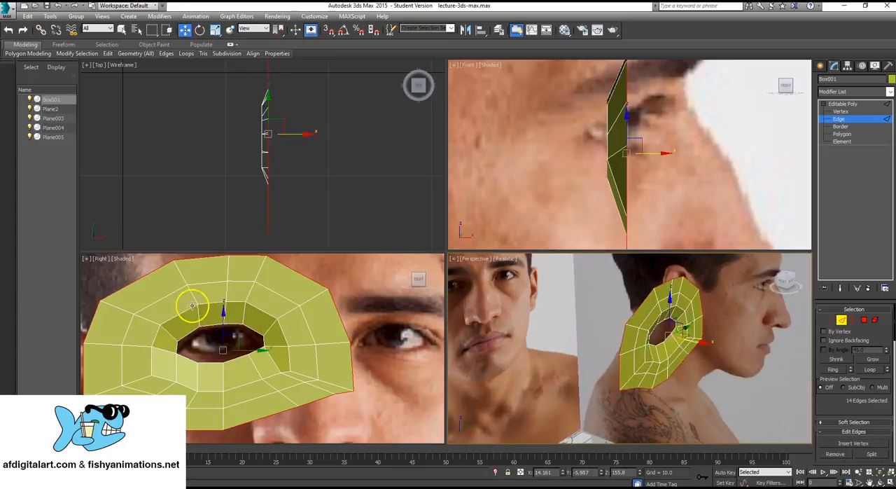
scroll(193, 306, down, 2)
middle_drag(310, 130, 316, 134)
drag(309, 136, 304, 143)
- Move the outermost lower corner vertex beside the ear about 1.3 units inward toward the eye and 0.2 units up
alt+middle_drag(646, 294, 658, 358)
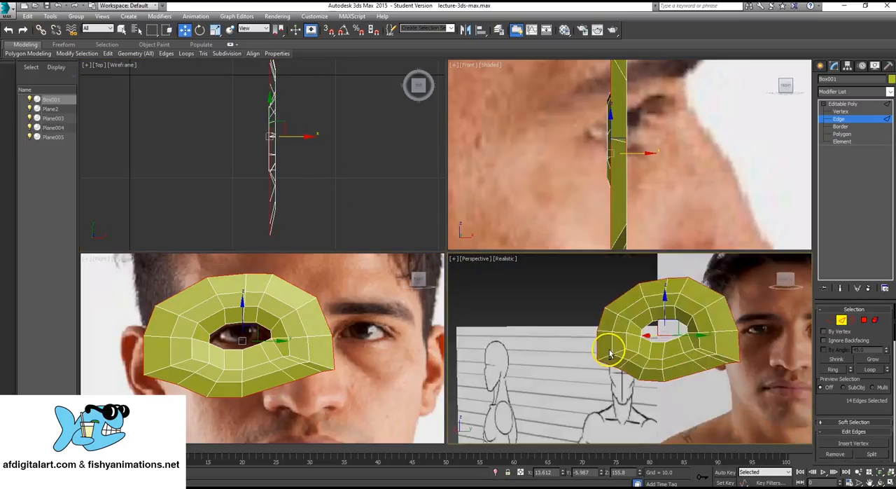
scroll(350, 378, down, 6)
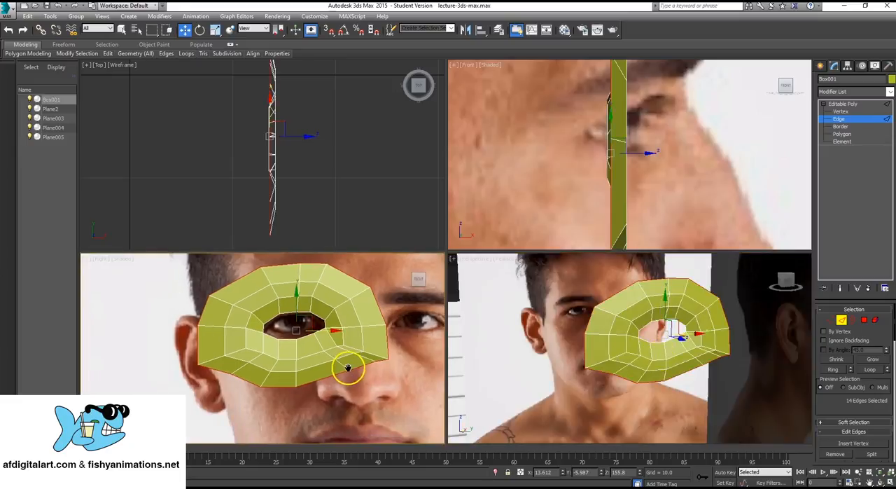
scroll(308, 333, up, 2)
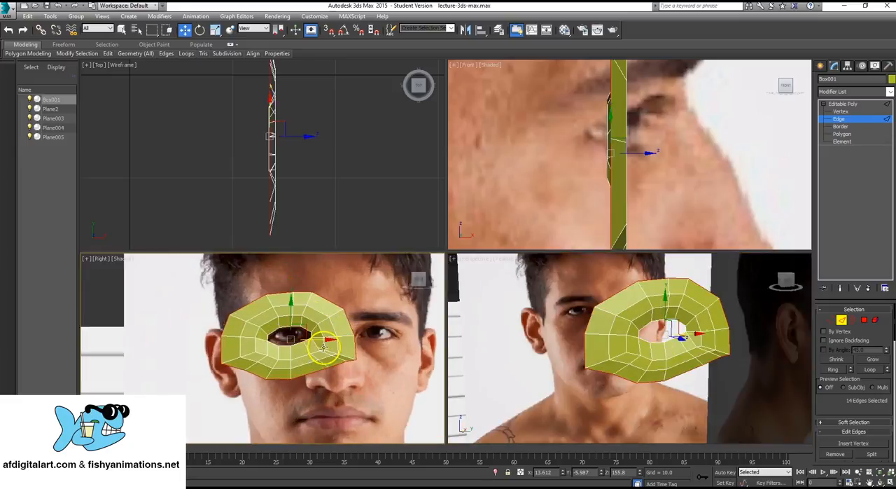
middle_drag(360, 336, 334, 335)
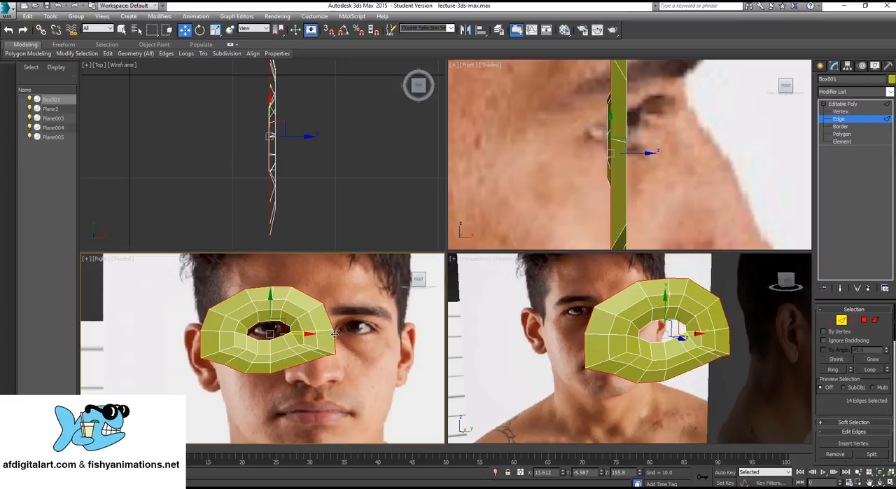
scroll(309, 334, down, 3)
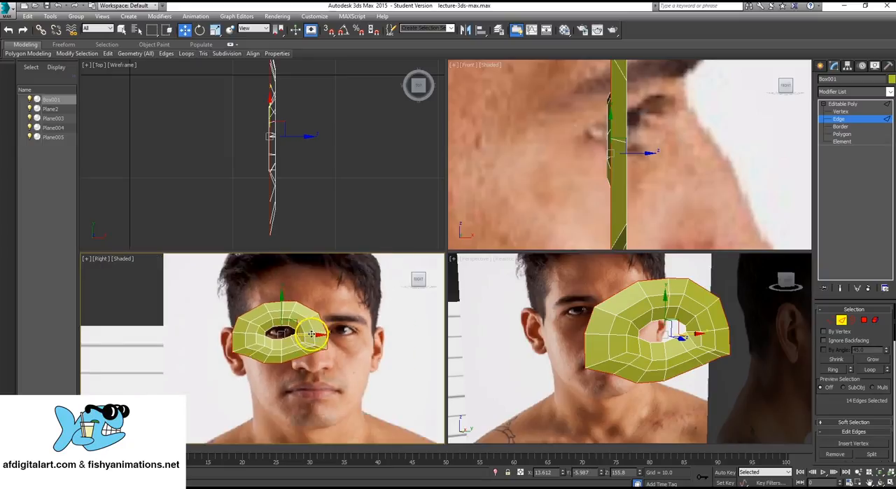
click(843, 112)
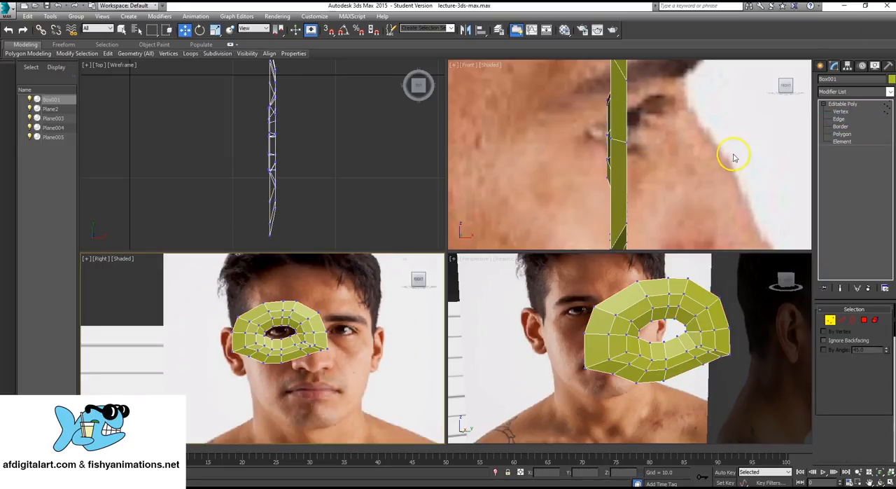
scroll(266, 343, up, 5)
scroll(267, 324, down, 3)
scroll(250, 334, up, 1)
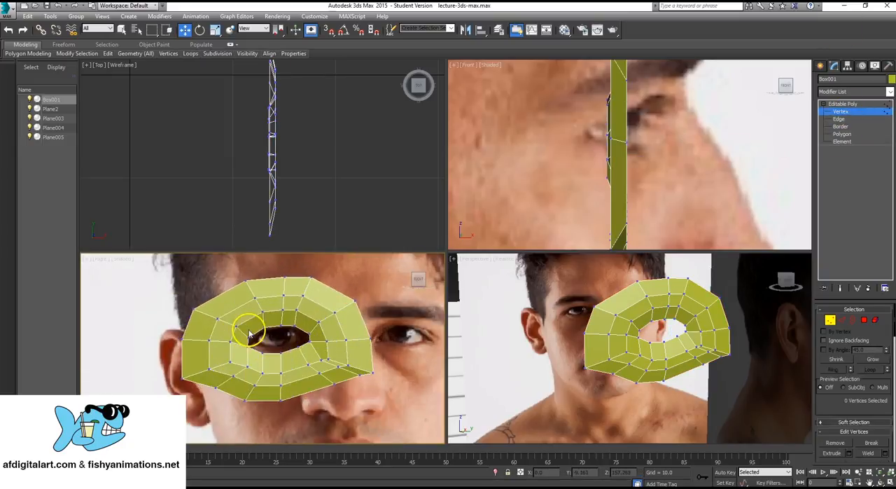
click(183, 376)
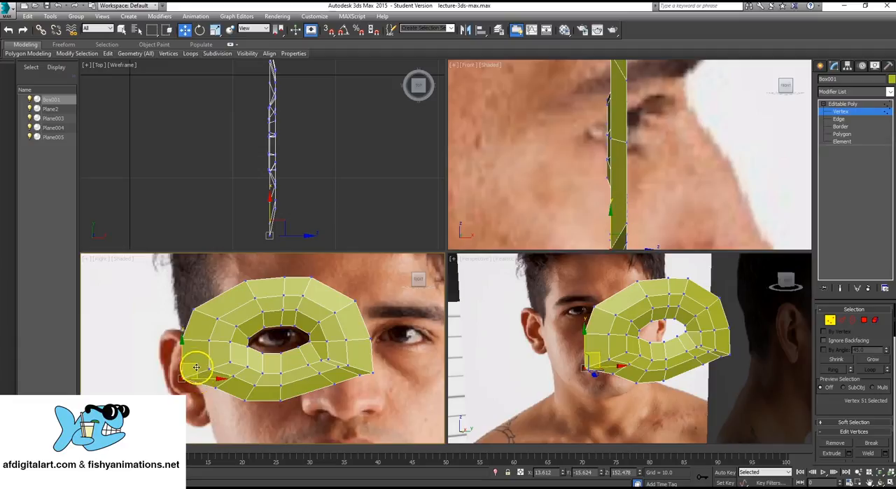
drag(207, 361, 208, 362)
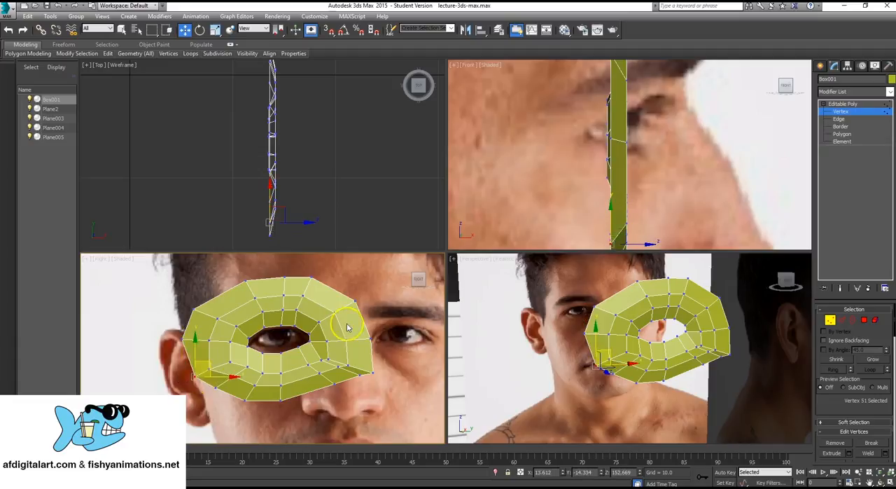
- Scale the whole eye ring down uniformly to about 6.884 to fit the eye opening in the front photo
click(850, 105)
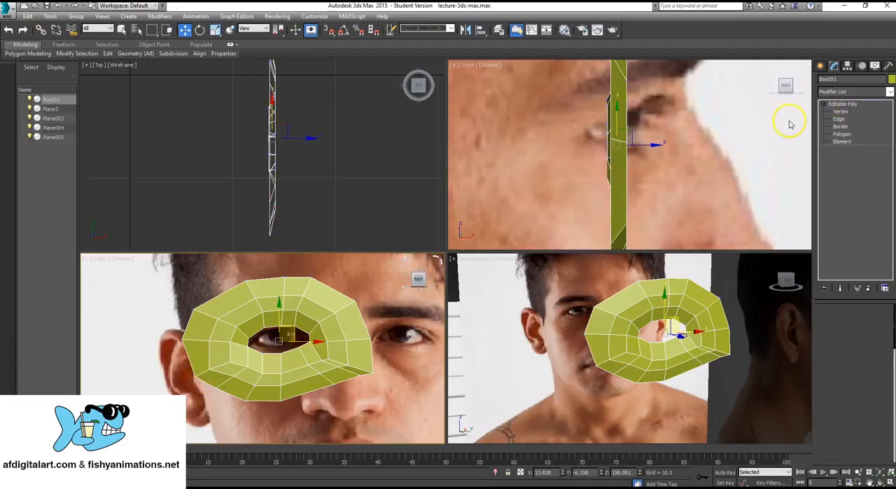
scroll(270, 342, up, 3)
scroll(259, 349, down, 4)
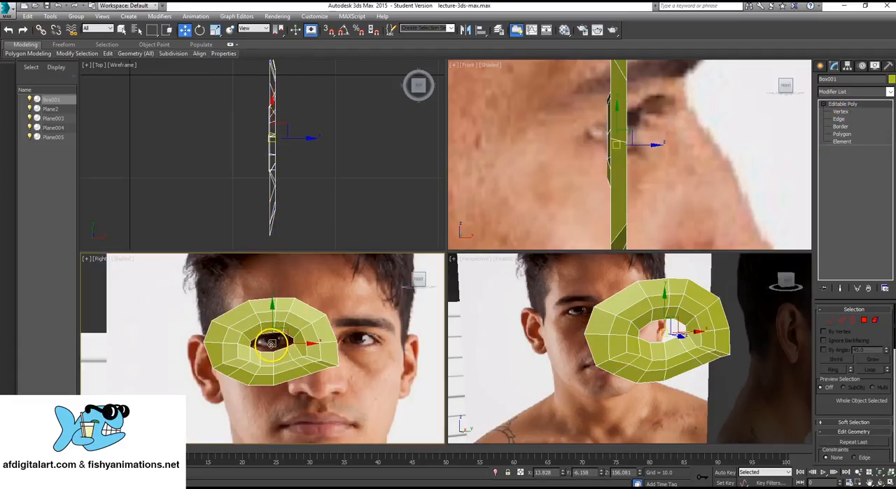
click(216, 29)
click(271, 379)
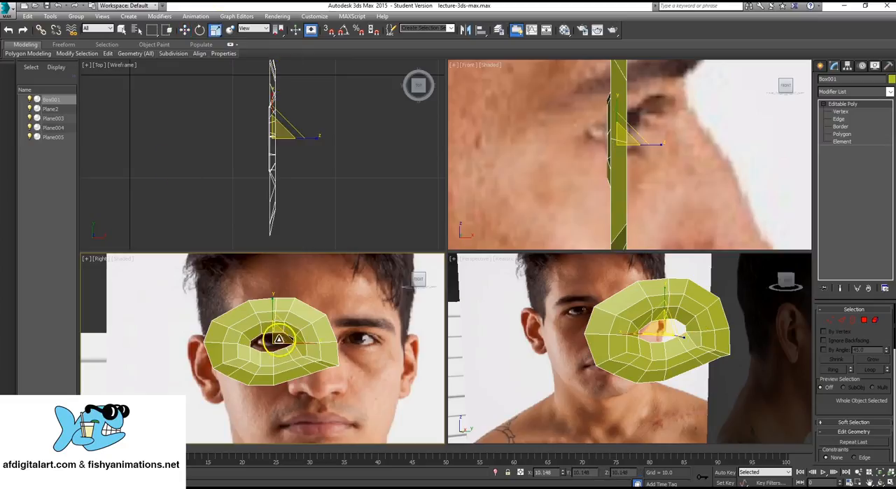
drag(278, 339, 280, 372)
scroll(280, 371, up, 4)
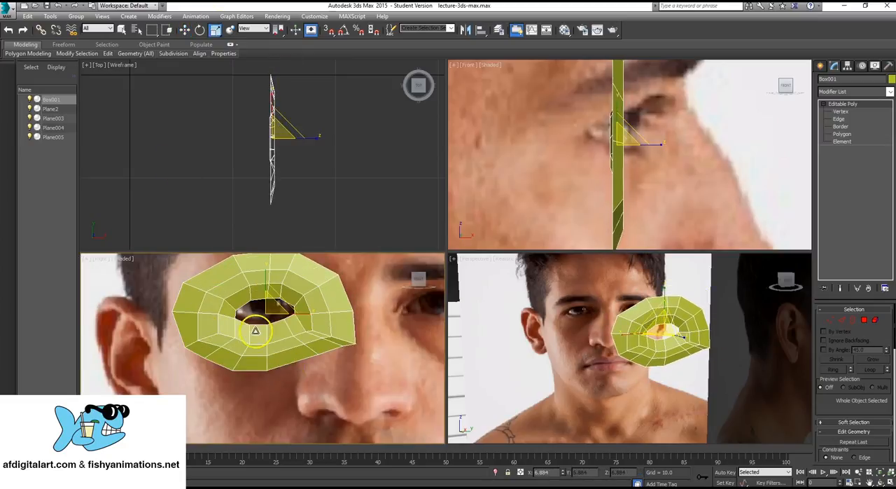
- Move the scaled ring about 0.27 units toward the ear and 0.27 up over the eye, and deselect it by selecting the front photo plane
scroll(255, 330, up, 2)
key(w)
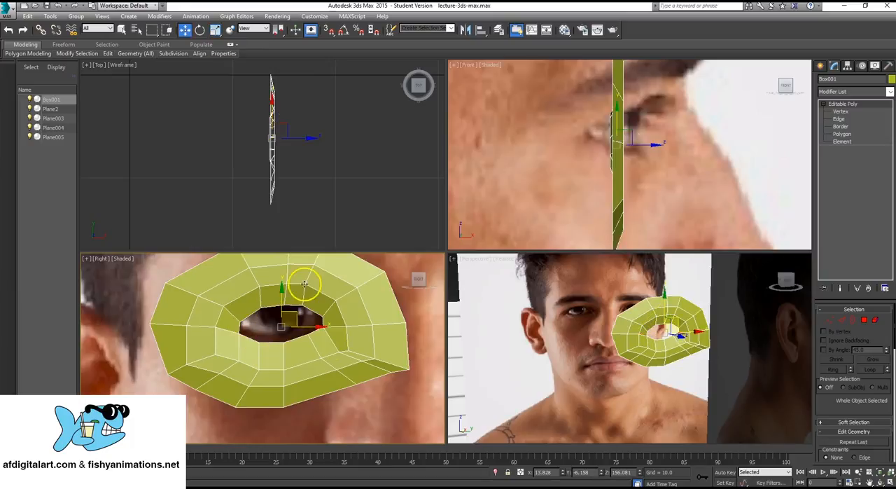
drag(288, 308, 290, 307)
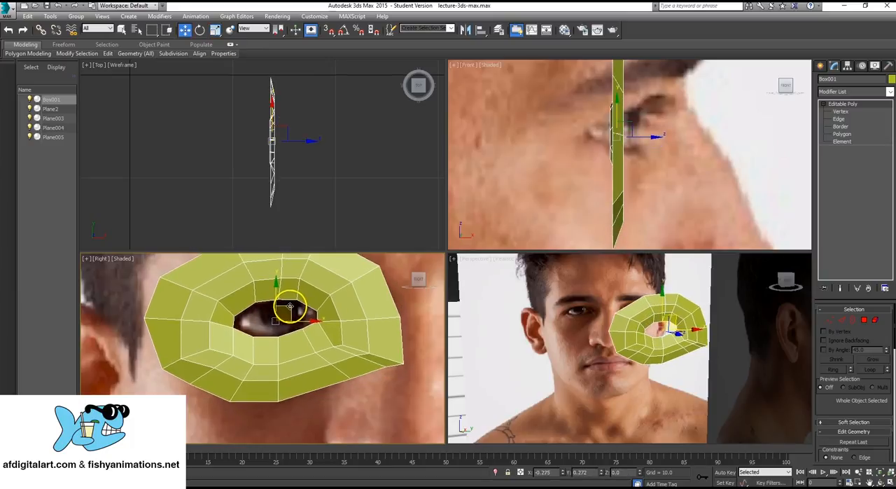
scroll(305, 336, down, 4)
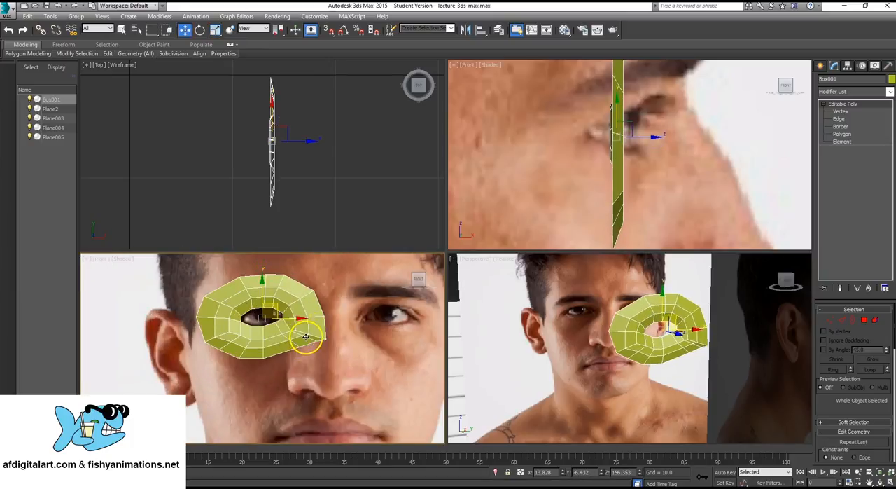
scroll(305, 337, up, 2)
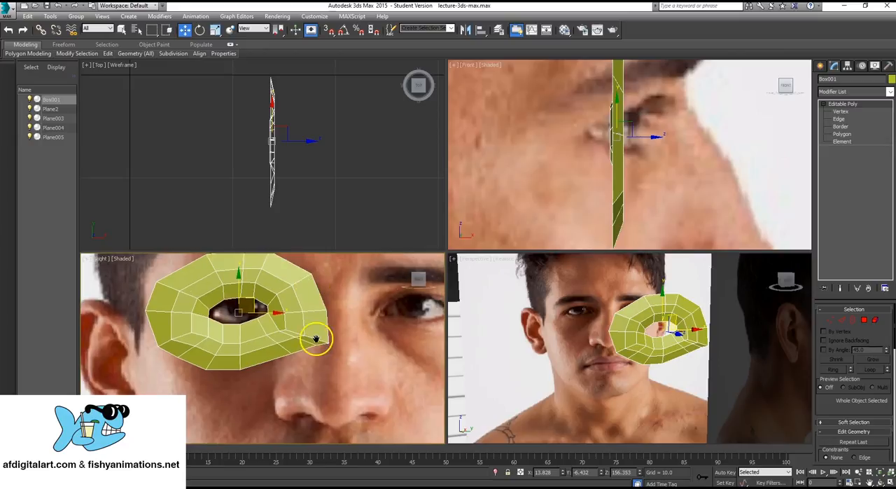
scroll(310, 355, up, 2)
mouse_move(274, 370)
middle_down()
mouse_move(281, 392)
mouse_move(256, 367)
middle_up()
click(385, 275)
scroll(240, 354, down, 4)
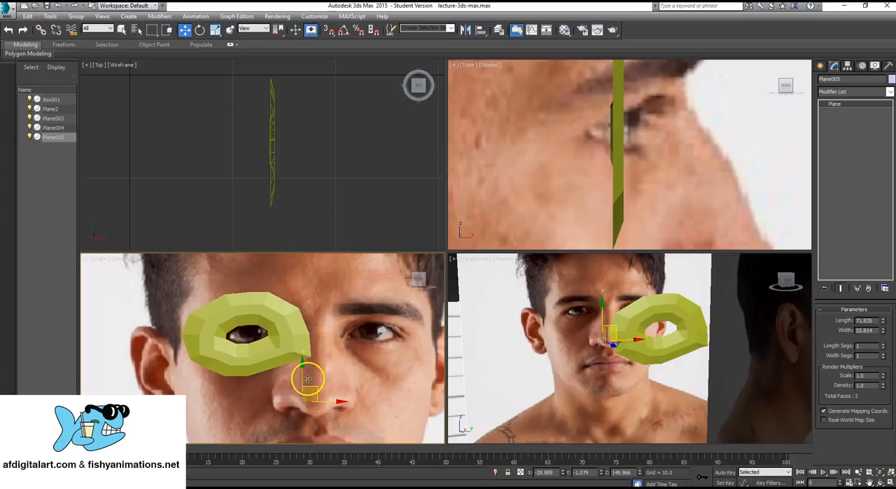
- Select the eye ring and, at vertex level, shift two lower border vertices near the nose outward and down along the edge
click(287, 341)
click(313, 403)
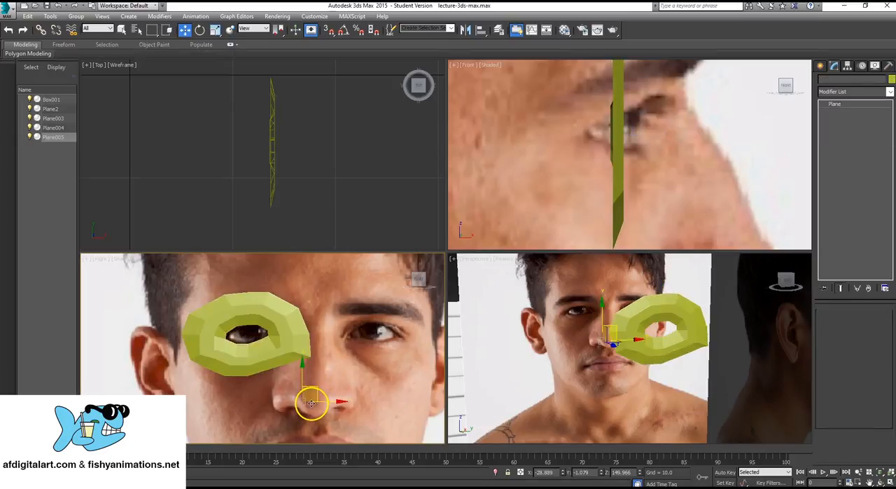
mouse_move(229, 365)
middle_down()
mouse_move(257, 356)
mouse_move(228, 352)
middle_up()
scroll(231, 348, up, 5)
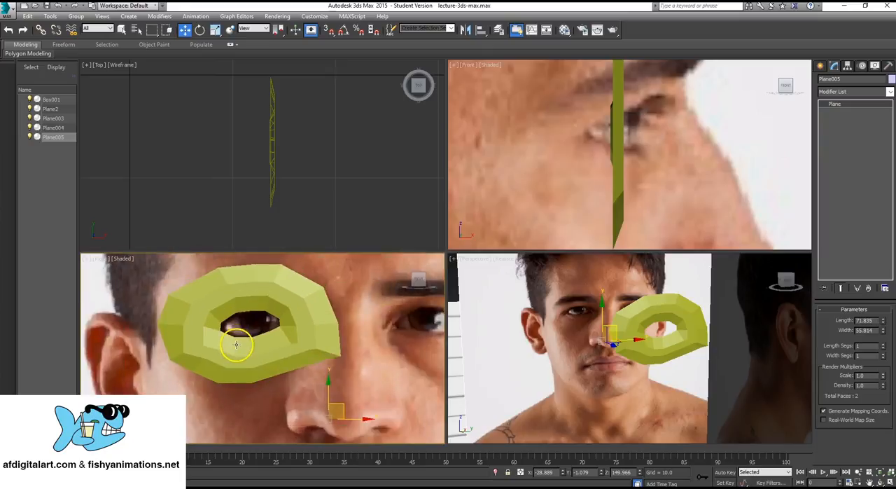
scroll(231, 347, down, 5)
click(262, 319)
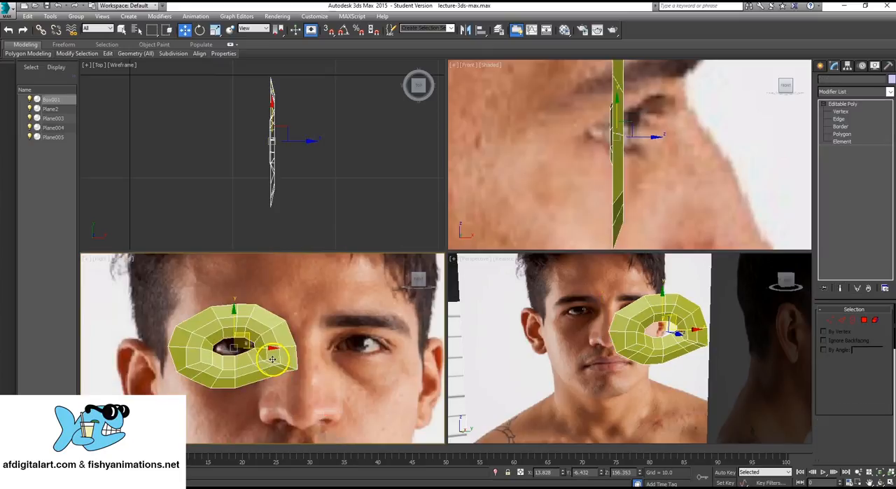
click(842, 111)
scroll(364, 373, up, 3)
scroll(220, 326, up, 4)
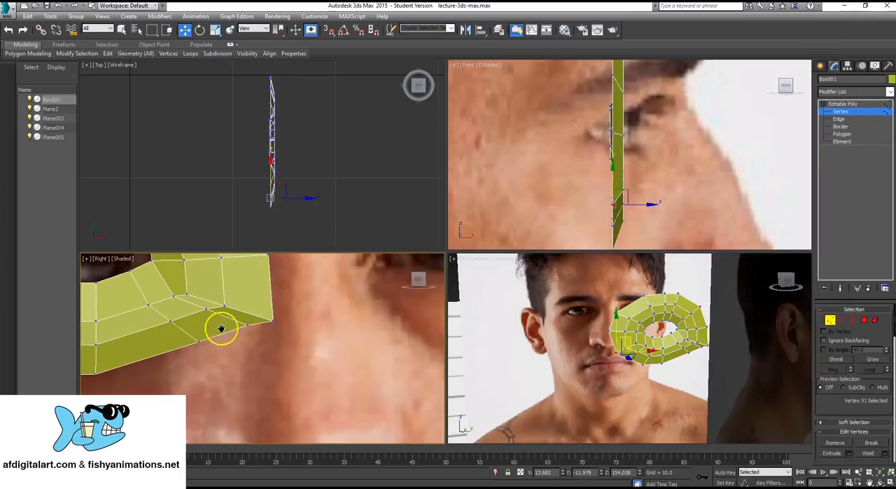
scroll(261, 326, down, 1)
drag(288, 338, 316, 353)
click(315, 338)
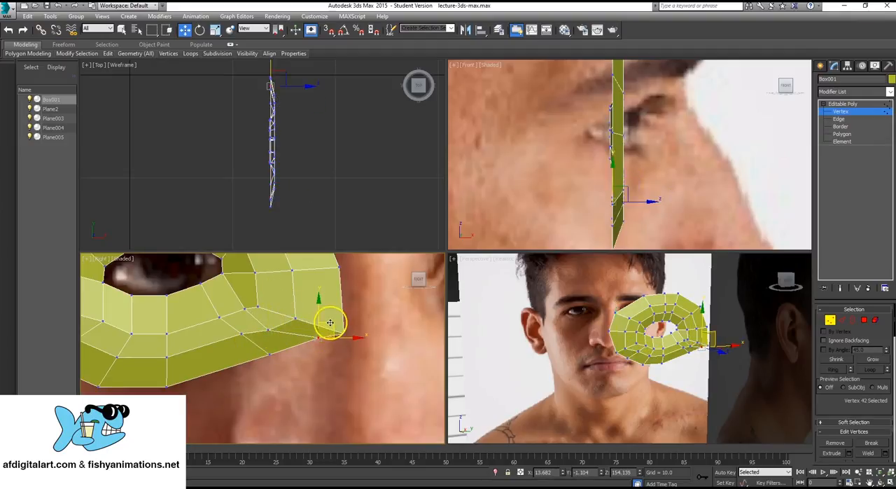
drag(330, 322, 266, 353)
click(268, 354)
- Reposition the inner vertices at the ring's nose-side lower corner to space the polygons evenly, and deselect the ring
click(242, 333)
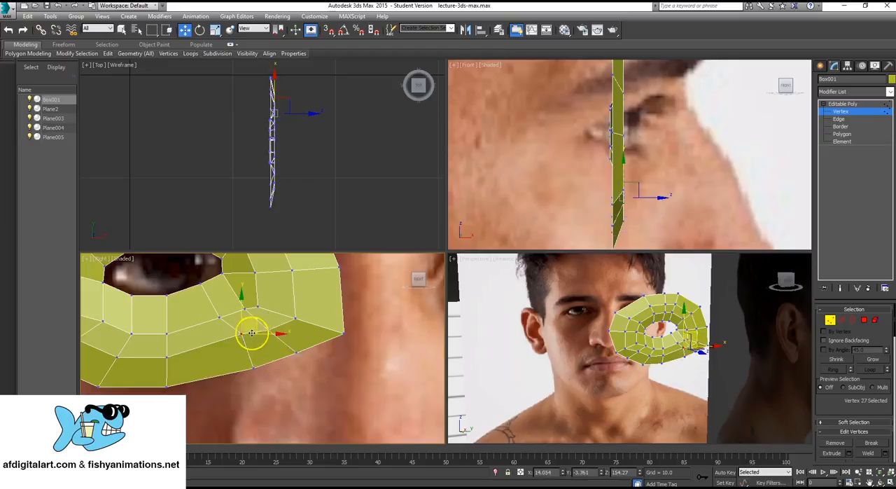
drag(254, 320, 247, 326)
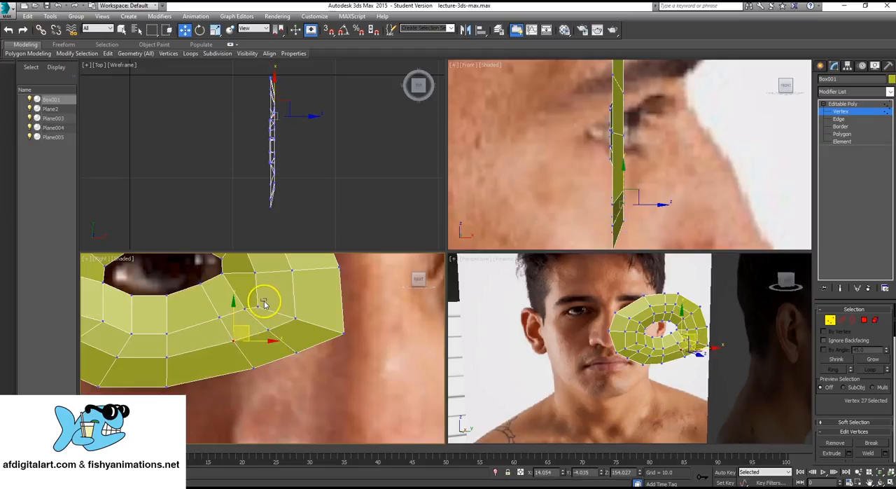
click(257, 309)
drag(273, 294, 280, 282)
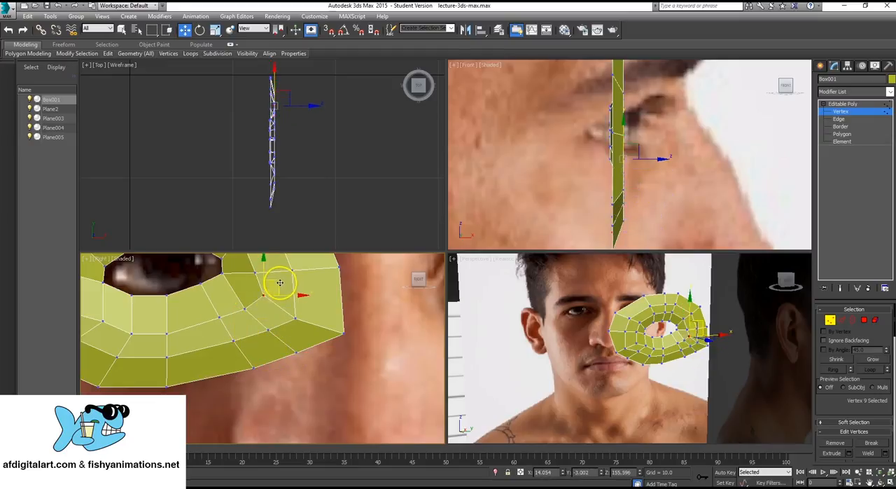
middle_drag(224, 291, 247, 329)
click(390, 323)
middle_drag(208, 293, 245, 293)
scroll(302, 320, down, 5)
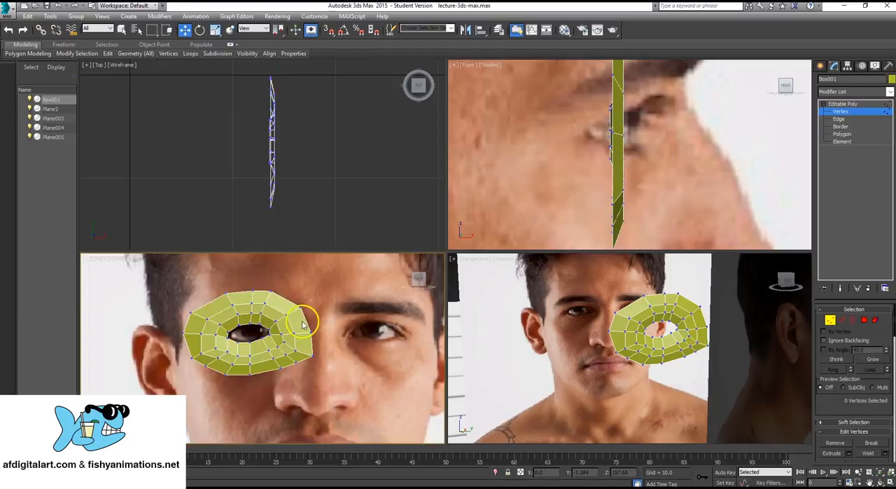
middle_drag(304, 319, 290, 319)
click(842, 104)
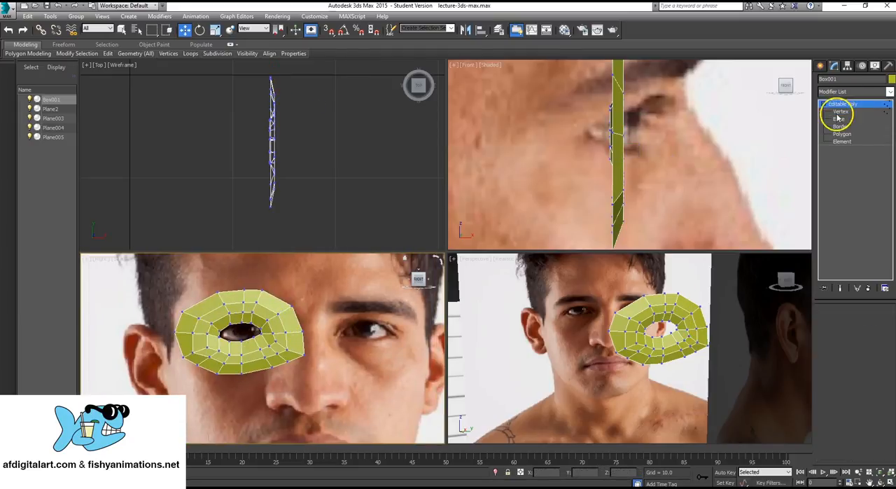
scroll(175, 345, down, 4)
click(85, 291)
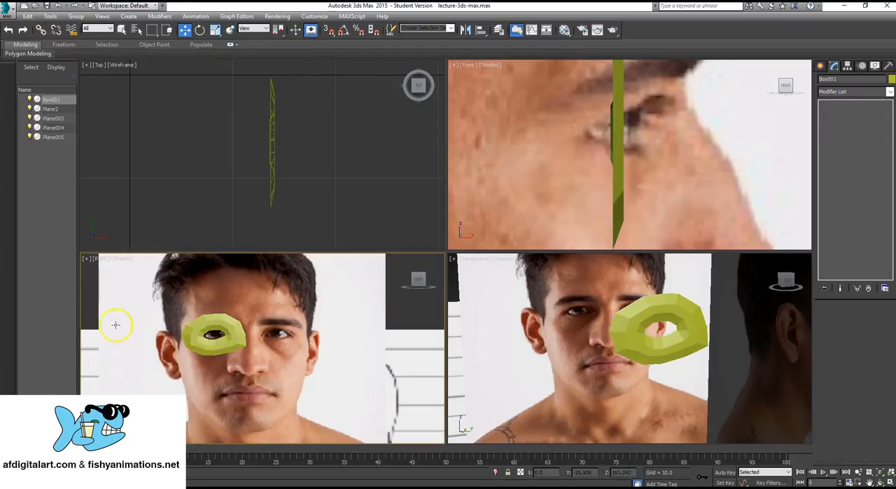
scroll(260, 356, up, 5)
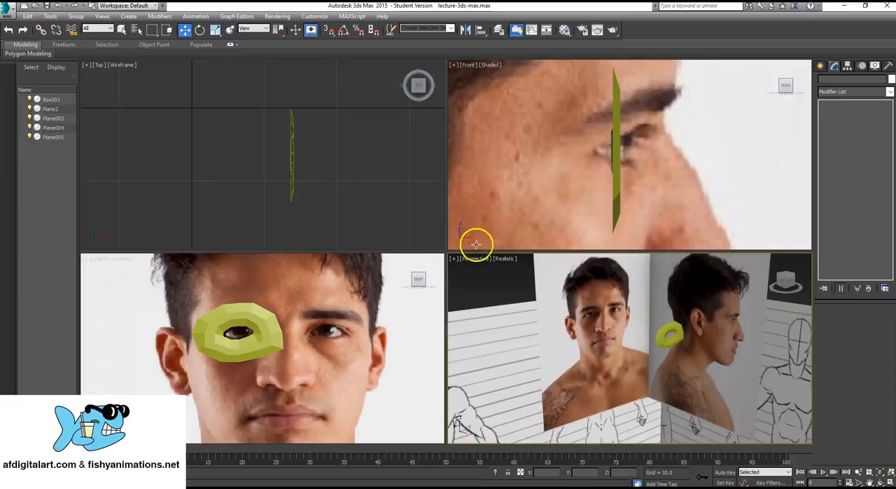
- Switch to the web browser, open the head modeling part of the 3DTotal Joan of Arc tutorial and dismiss the newsletter sign-up
mouse_move(301, 483)
click(329, 468)
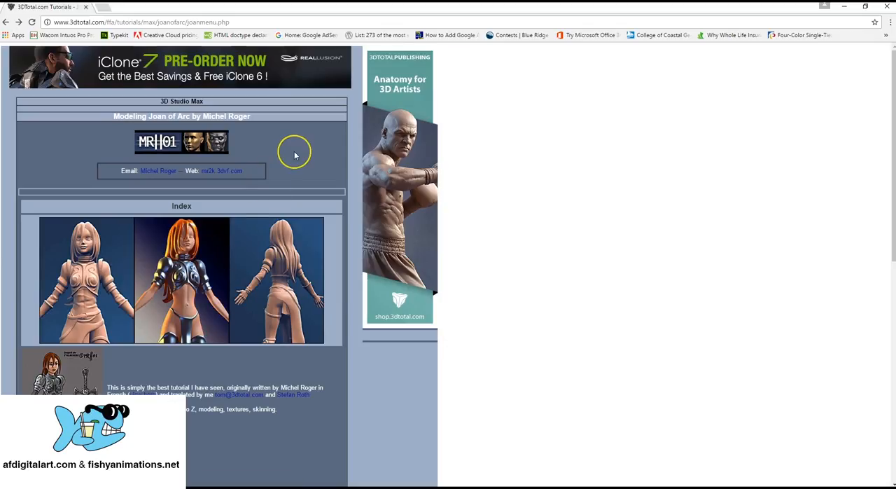
scroll(294, 151, down, 5)
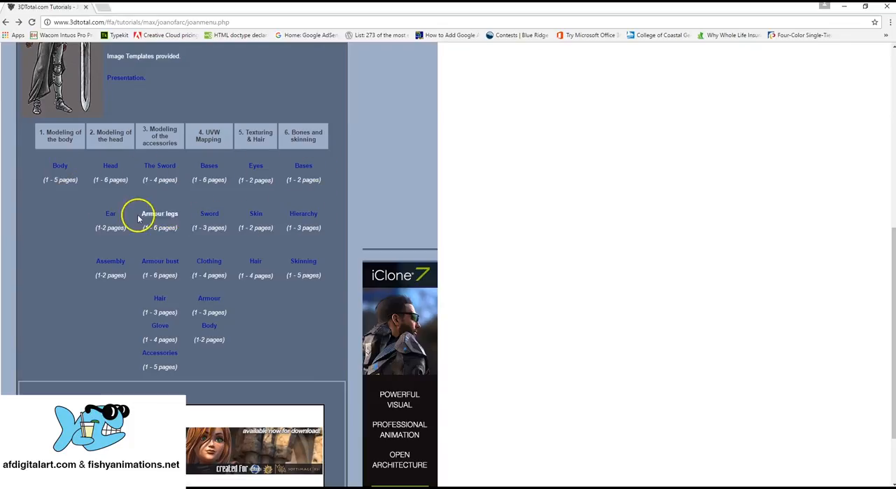
scroll(320, 292, up, 2)
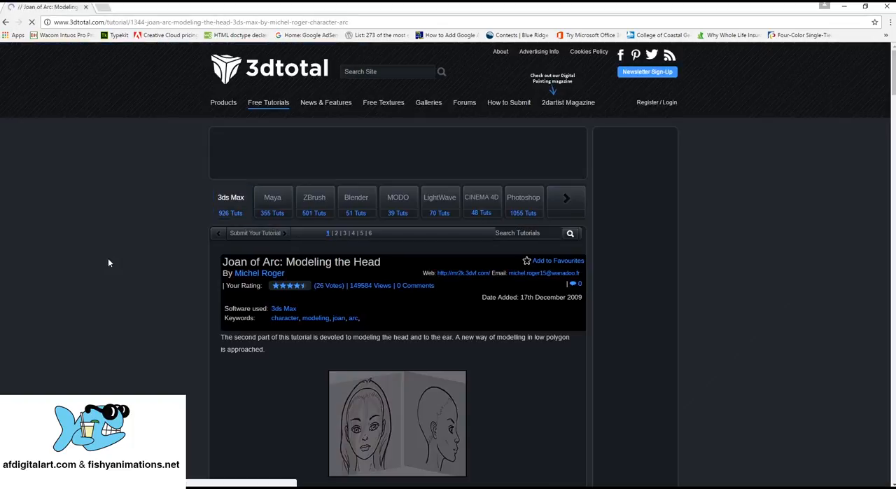
scroll(595, 259, down, 3)
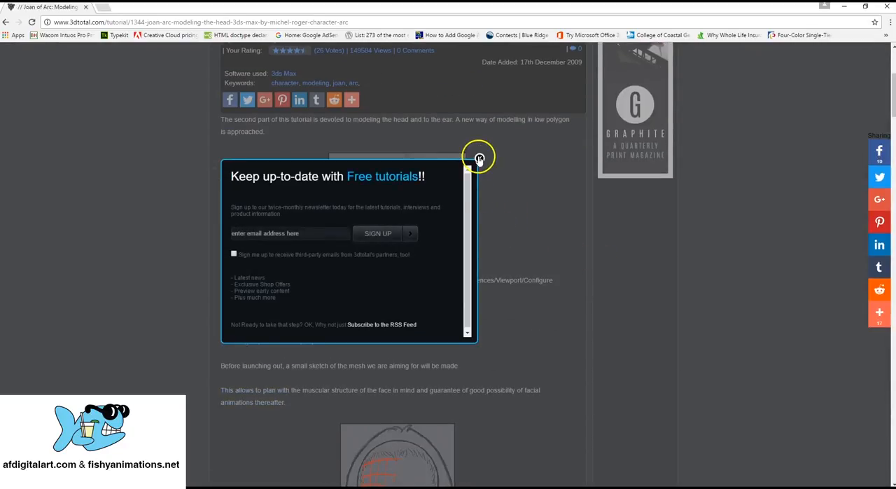
click(478, 159)
- Skim the head modeling tutorial for its template images, eye ring and mouth construction, and return to its beginning
scroll(532, 204, down, 3)
scroll(535, 205, up, 1)
scroll(535, 205, up, 3)
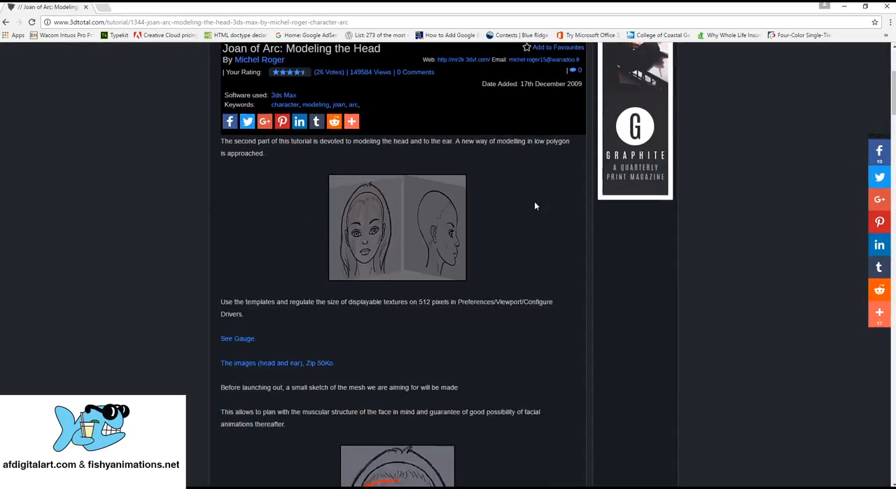
scroll(534, 205, down, 2)
scroll(535, 205, up, 1)
scroll(534, 205, down, 13)
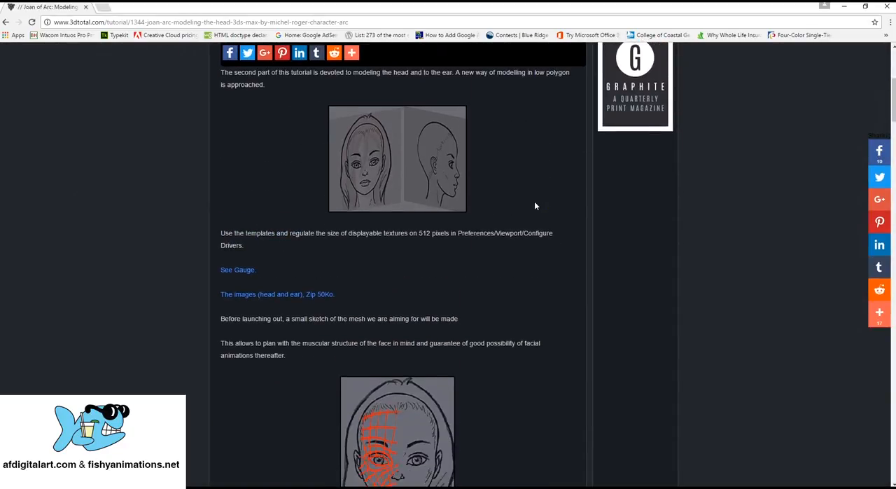
scroll(534, 205, down, 15)
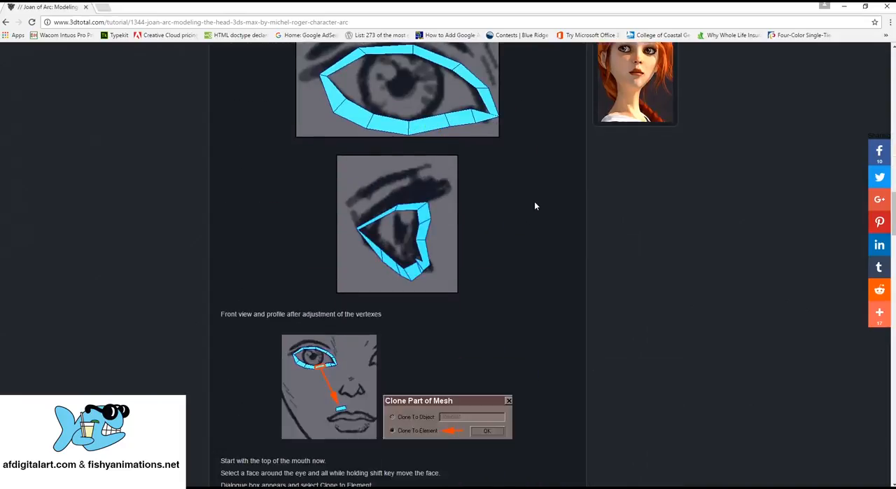
scroll(534, 205, down, 5)
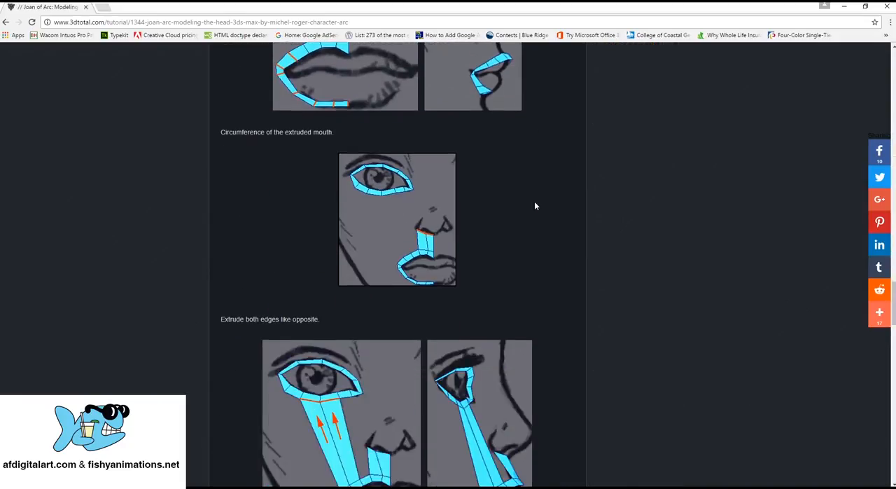
scroll(534, 205, up, 3)
scroll(534, 205, up, 3)
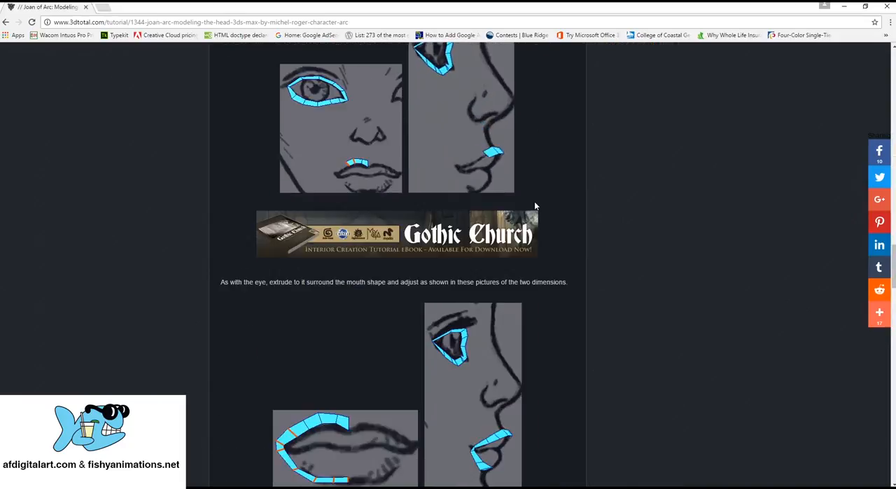
scroll(534, 206, up, 15)
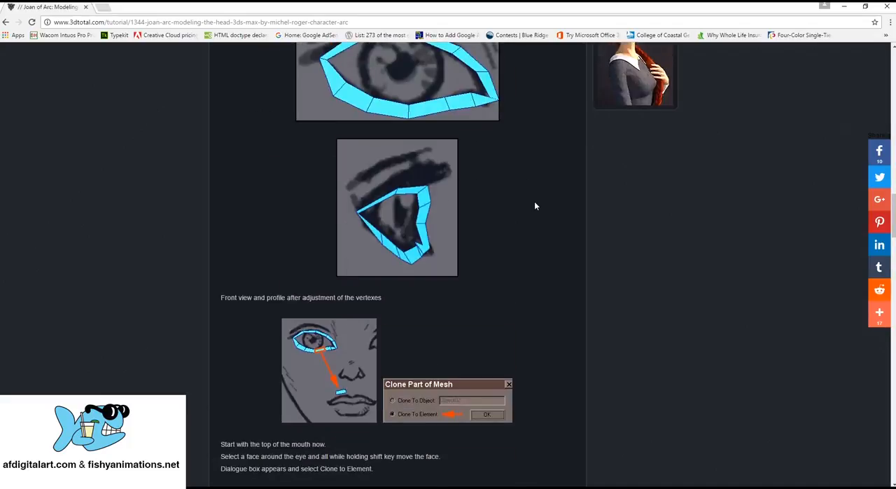
scroll(534, 205, up, 15)
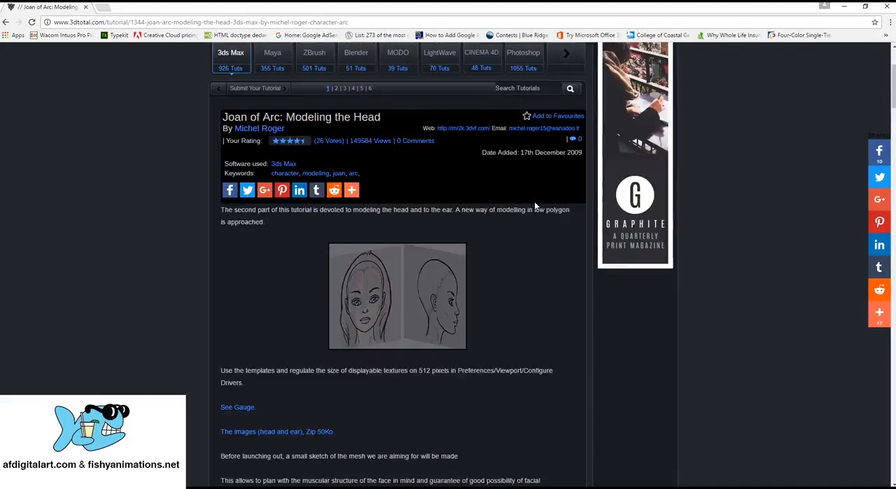
- Go through the tutorial's illustrated stages from the face sketch and eye ring to cloning a face and extruding around the mouth
scroll(534, 205, down, 3)
scroll(534, 205, down, 9)
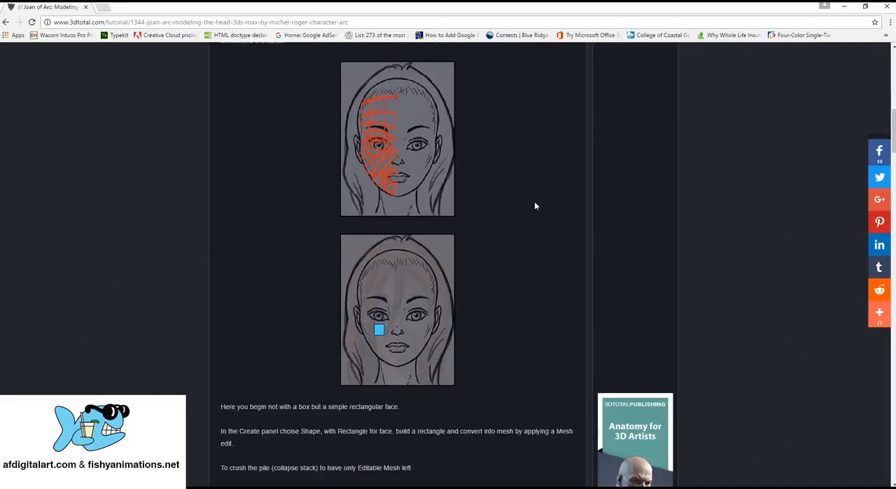
scroll(534, 205, down, 4)
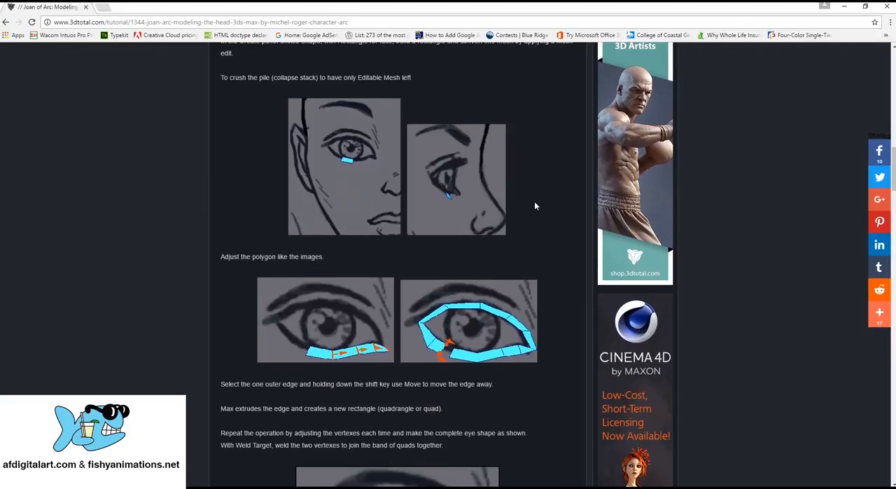
scroll(534, 205, down, 5)
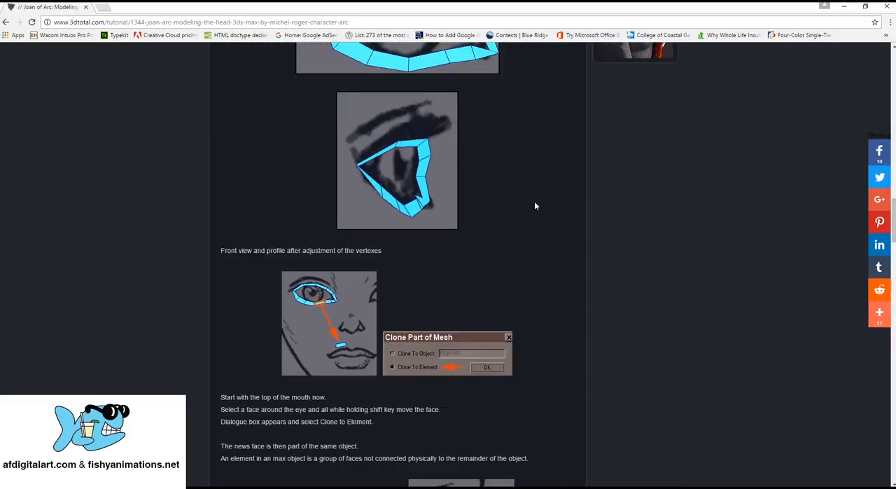
scroll(535, 205, down, 7)
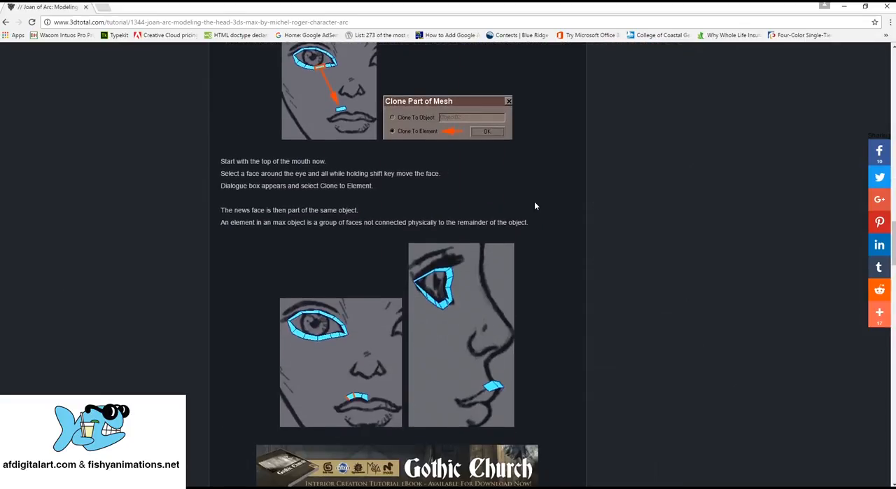
scroll(535, 205, down, 3)
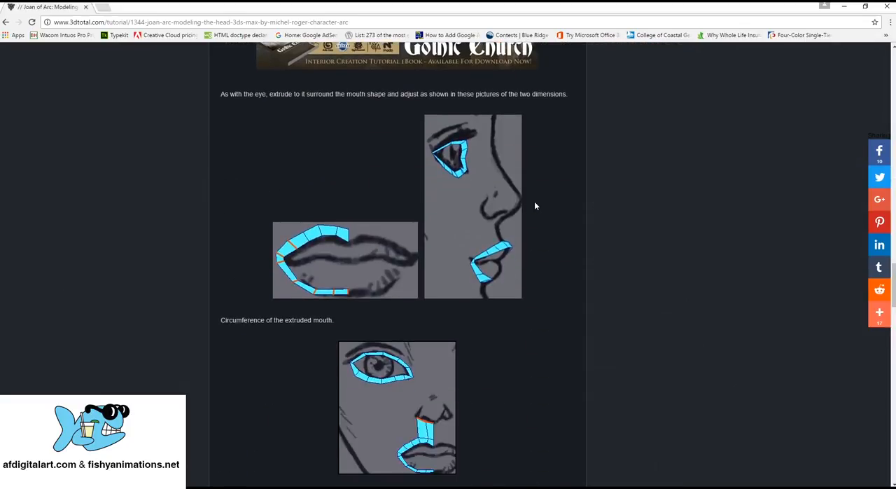
scroll(534, 205, down, 2)
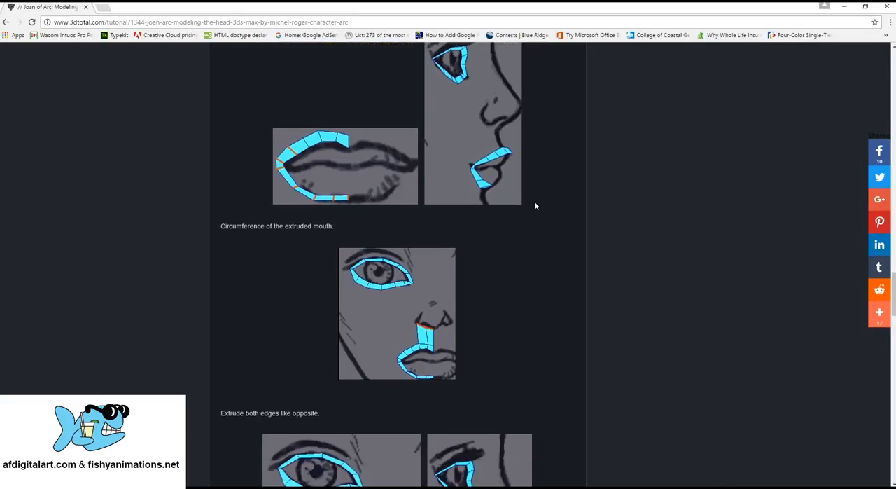
scroll(534, 205, up, 1)
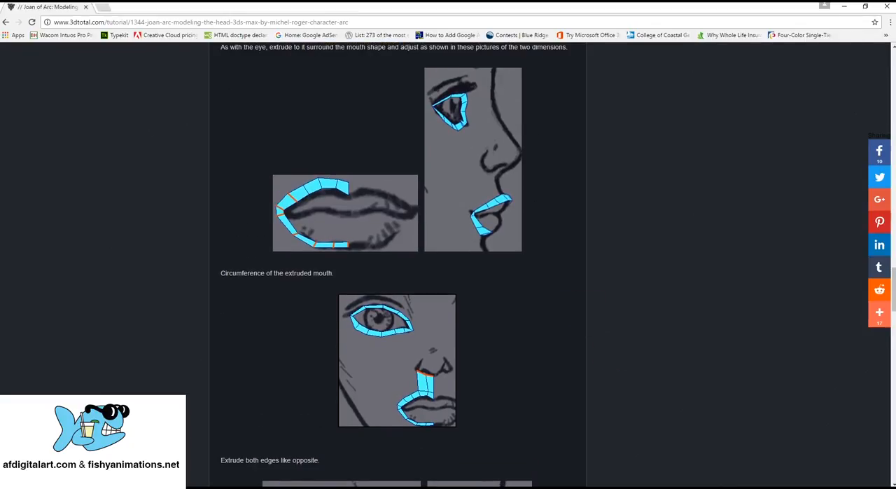
- Switch back to 3ds Max and examine the mouth area and lip outline in the front photo
click(629, 453)
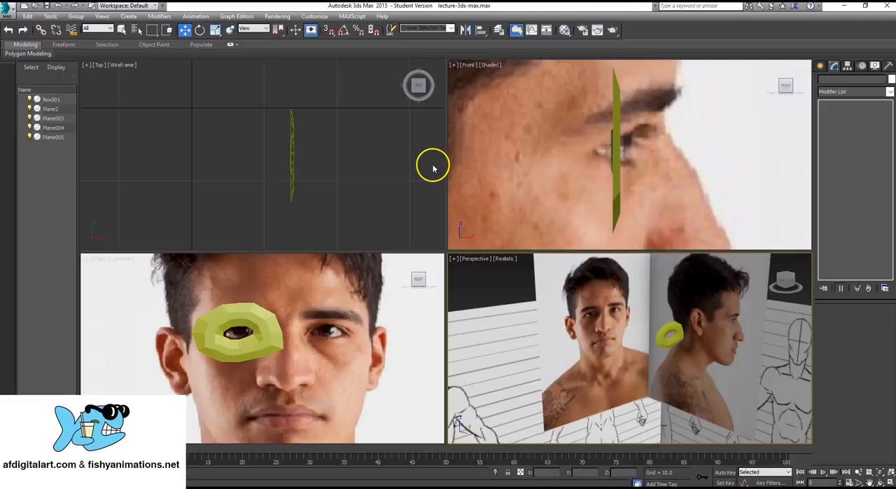
scroll(308, 371, up, 5)
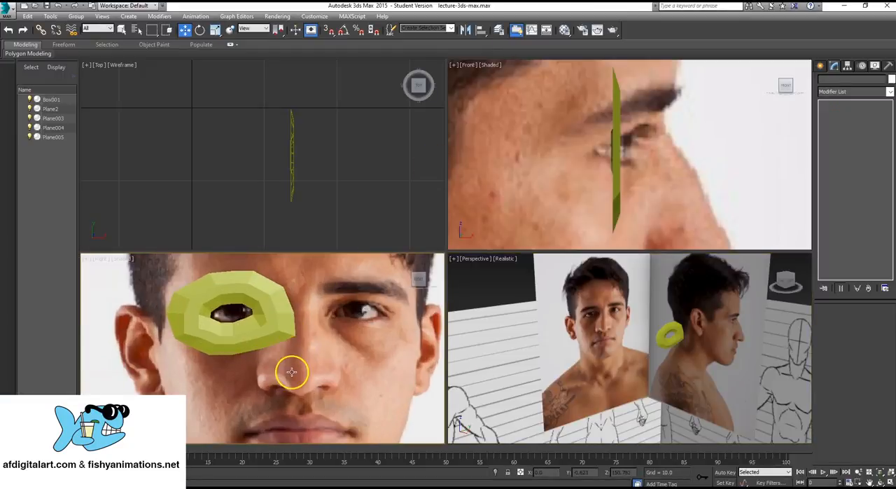
middle_drag(290, 373, 288, 278)
scroll(278, 385, down, 3)
scroll(292, 340, up, 3)
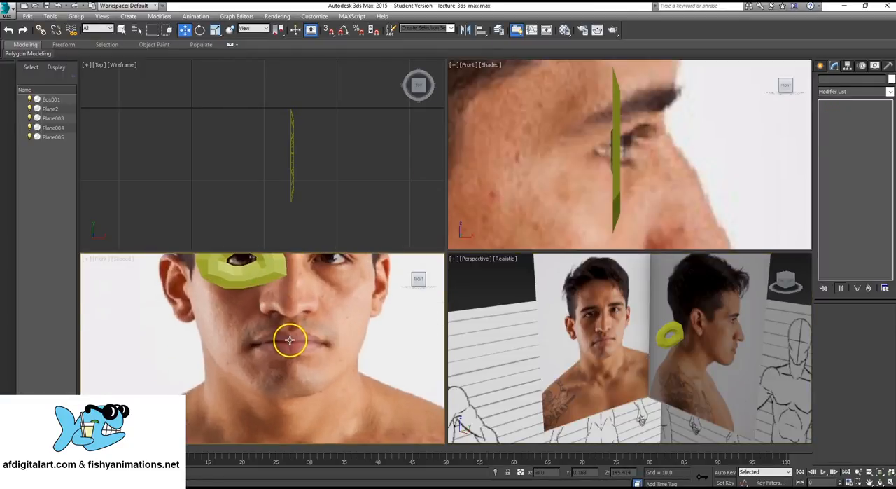
middle_drag(292, 340, 270, 386)
scroll(270, 386, up, 4)
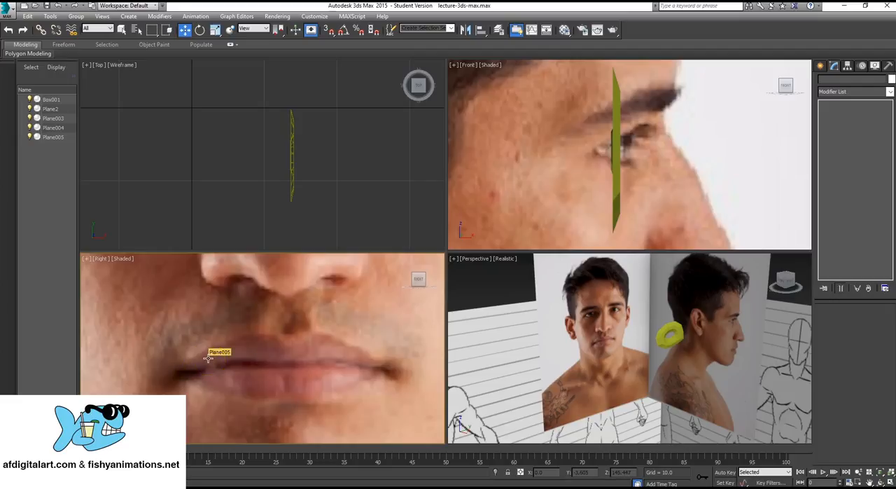
scroll(295, 356, down, 3)
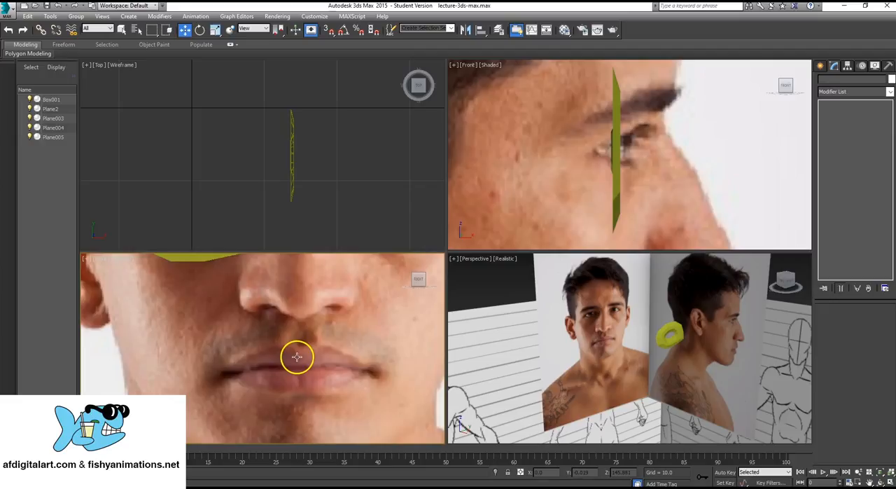
- Create a small box about 1.6 long, 1.6 wide and 1.2 high beside the eye ring in the top view
scroll(298, 333, down, 3)
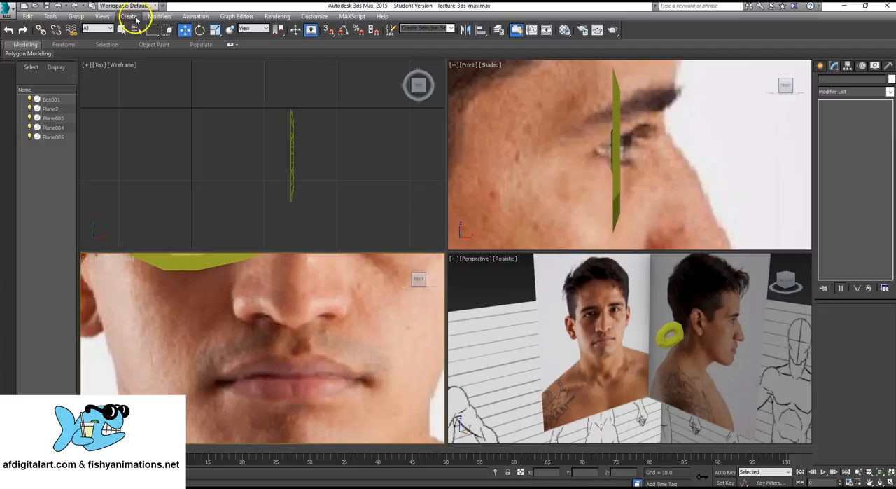
click(131, 17)
mouse_move(161, 27)
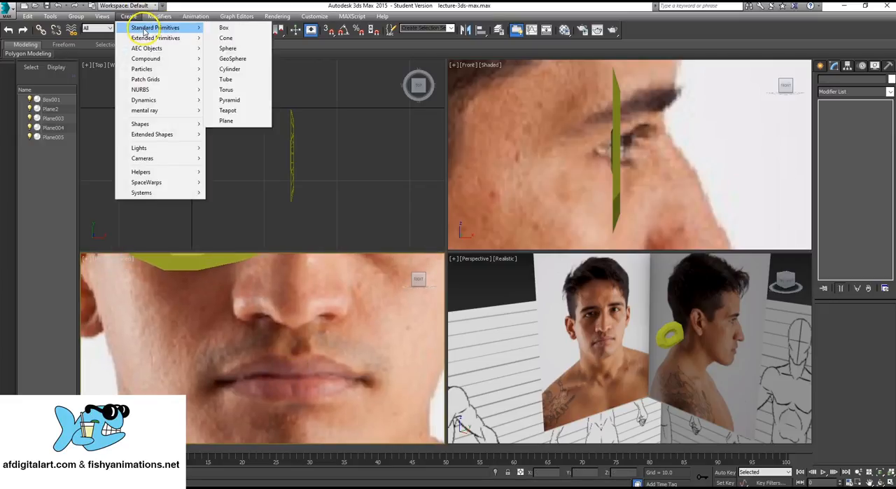
click(241, 29)
middle_drag(353, 136, 318, 126)
scroll(245, 130, down, 5)
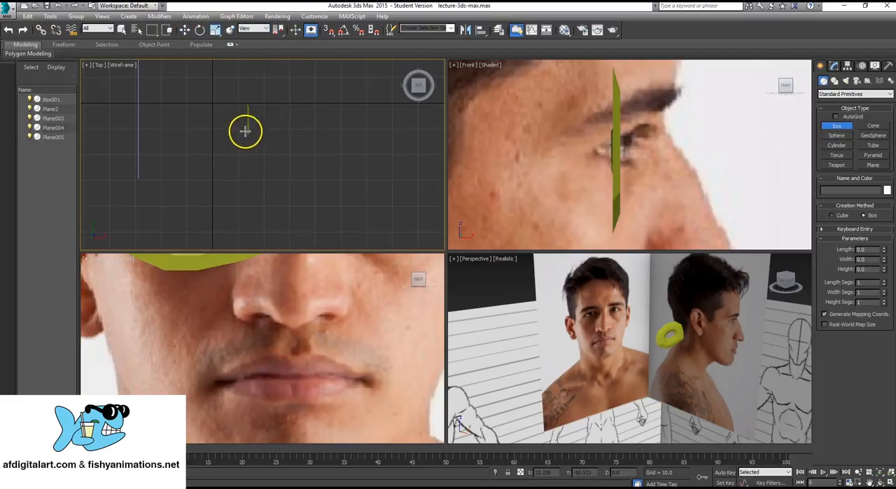
middle_drag(246, 133, 287, 193)
scroll(288, 194, up, 1)
key(F3)
scroll(284, 184, up, 5)
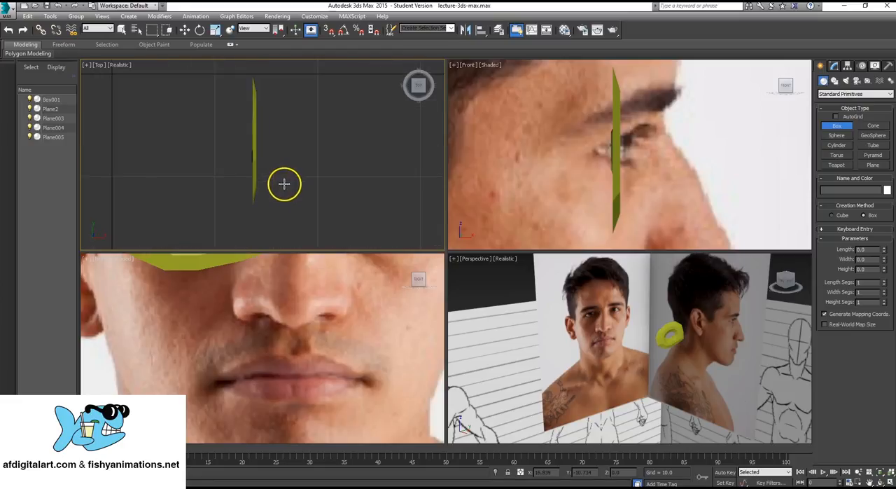
scroll(263, 160, down, 3)
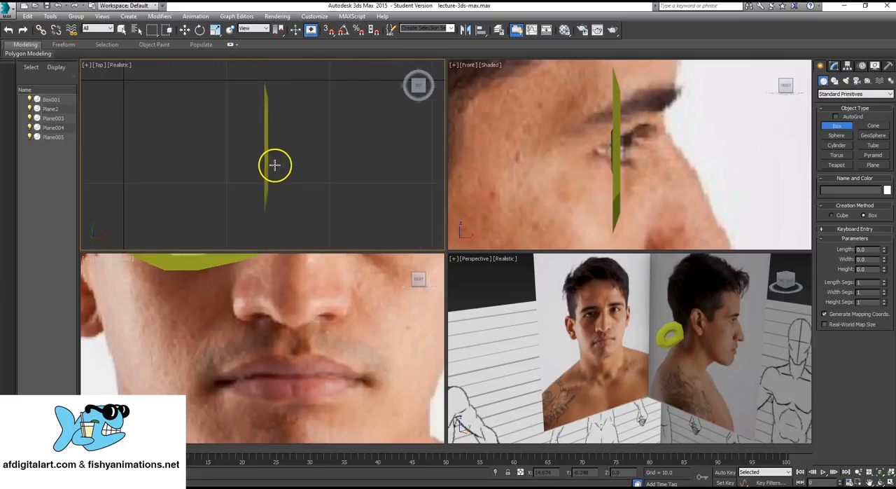
drag(313, 145, 329, 158)
click(329, 150)
- Raise the new box from the ground to head height and place it over the upper lip in the front photo
scroll(716, 300, down, 8)
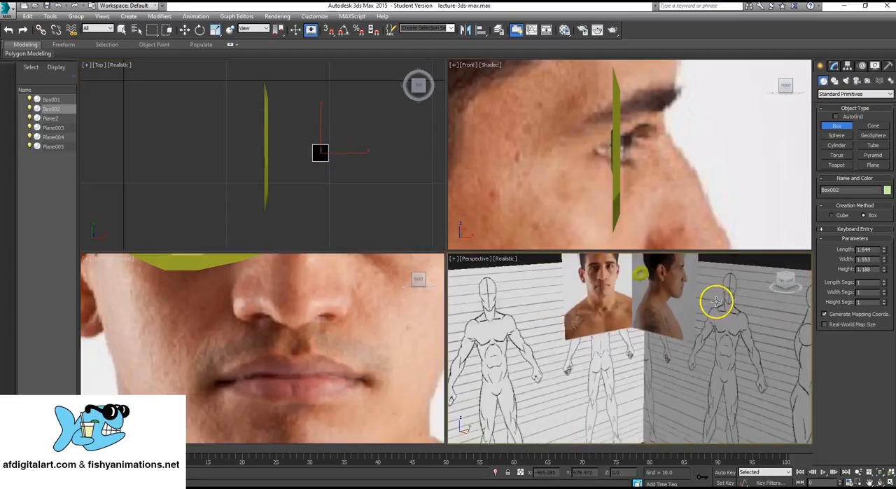
middle_drag(669, 312, 660, 296)
scroll(662, 307, up, 5)
middle_drag(714, 367, 653, 391)
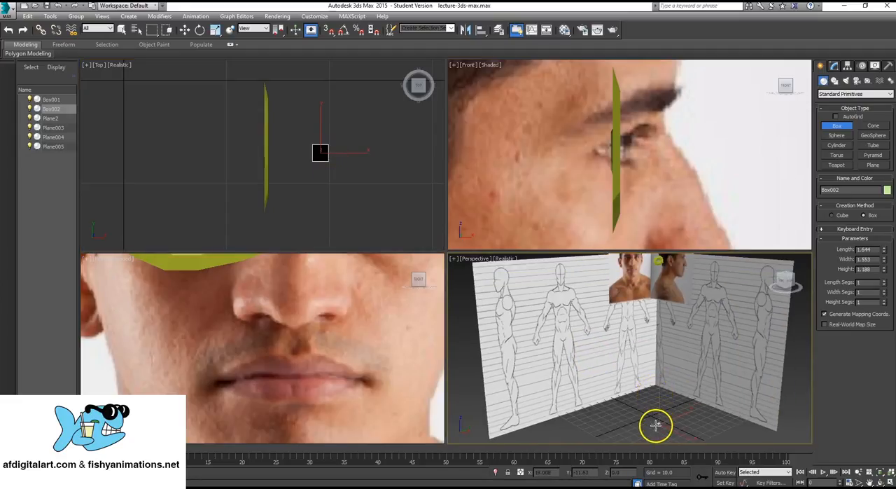
key(w)
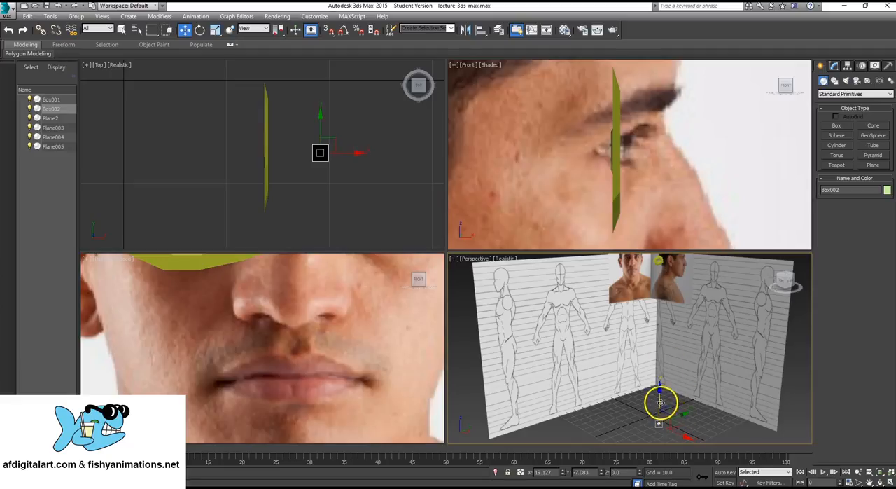
drag(660, 394, 647, 254)
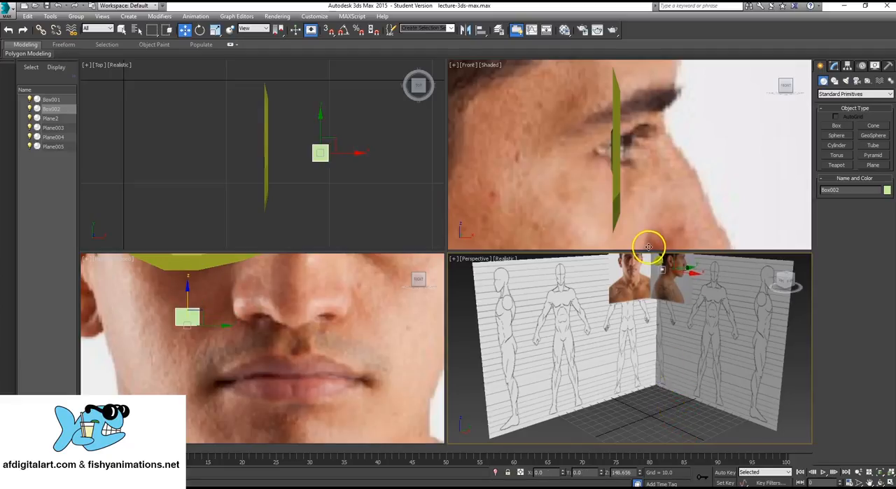
click(201, 310)
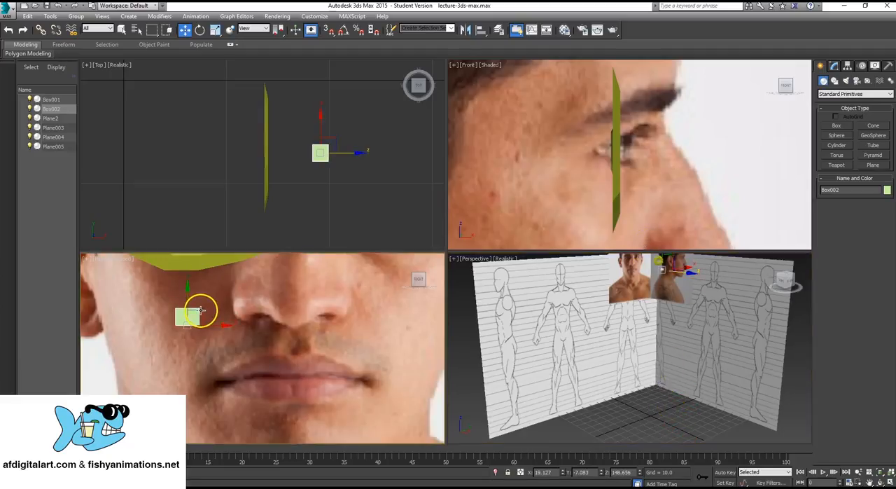
drag(202, 312, 286, 360)
- Convert the small box on the upper lip to an Editable Poly
right_click(319, 93)
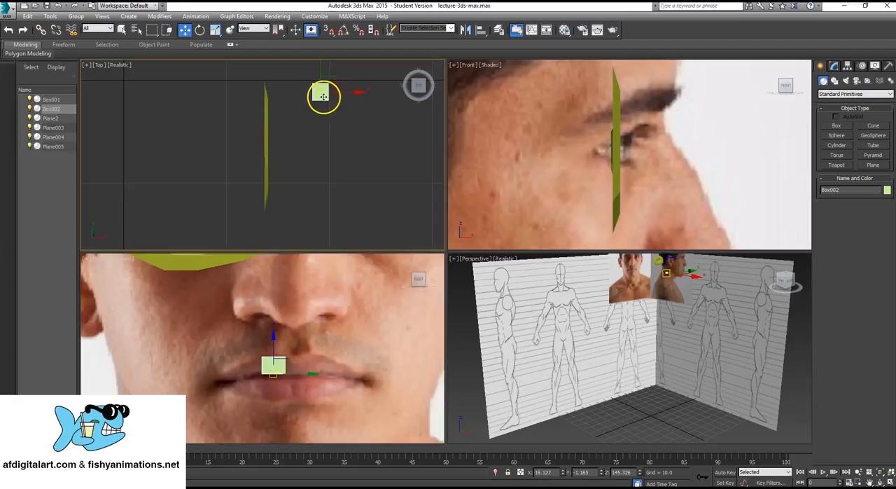
right_click(322, 94)
mouse_move(366, 190)
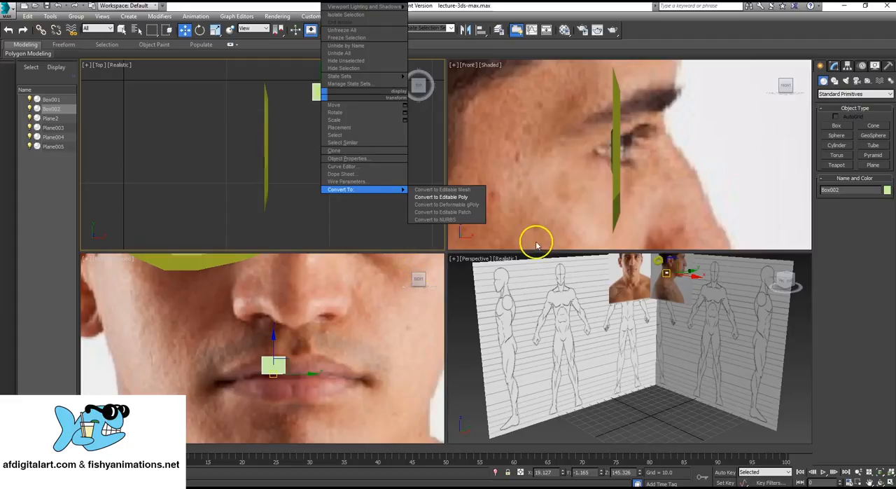
click(453, 197)
- Delete five of the box's polygons, keeping only the single face that lies over the lip in the front photo
click(824, 104)
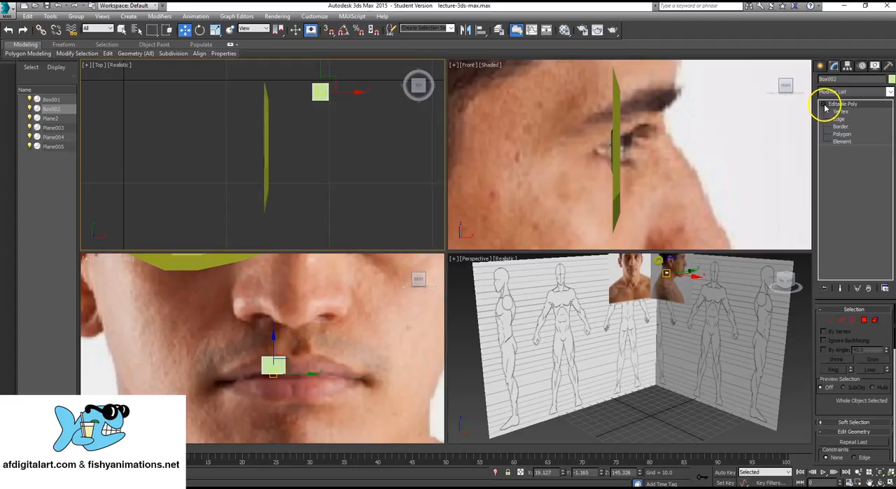
click(854, 135)
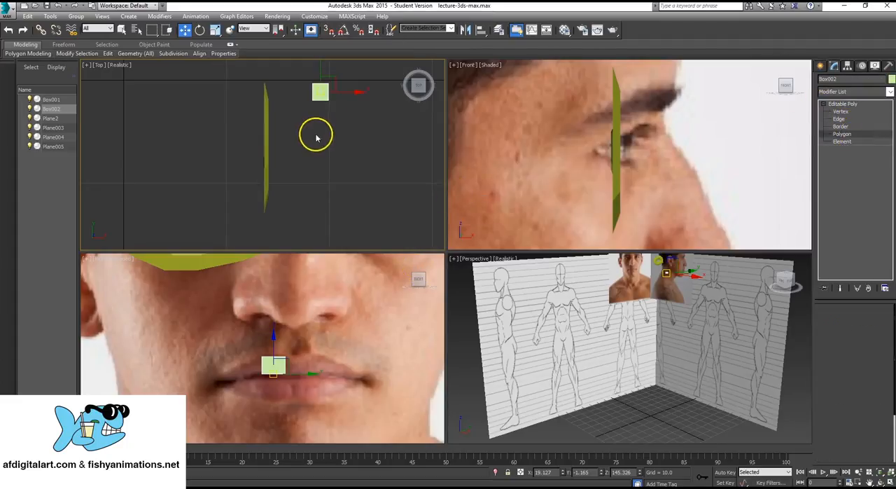
drag(298, 73, 321, 117)
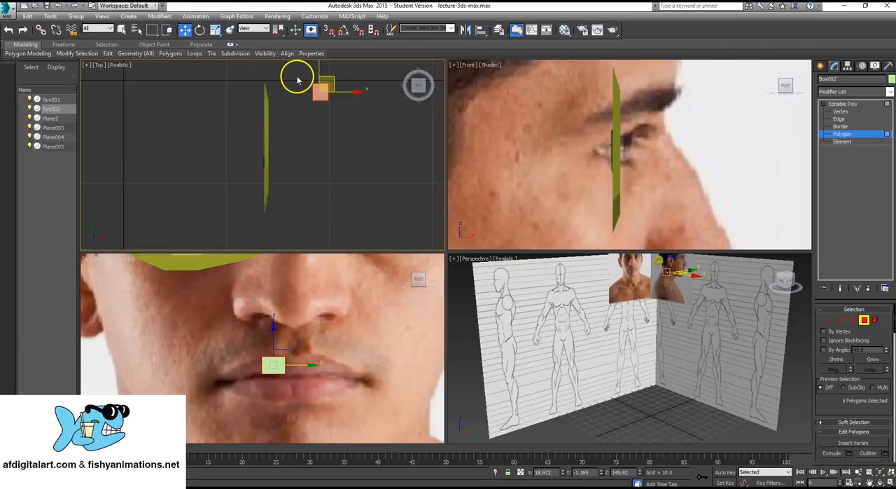
drag(299, 75, 322, 113)
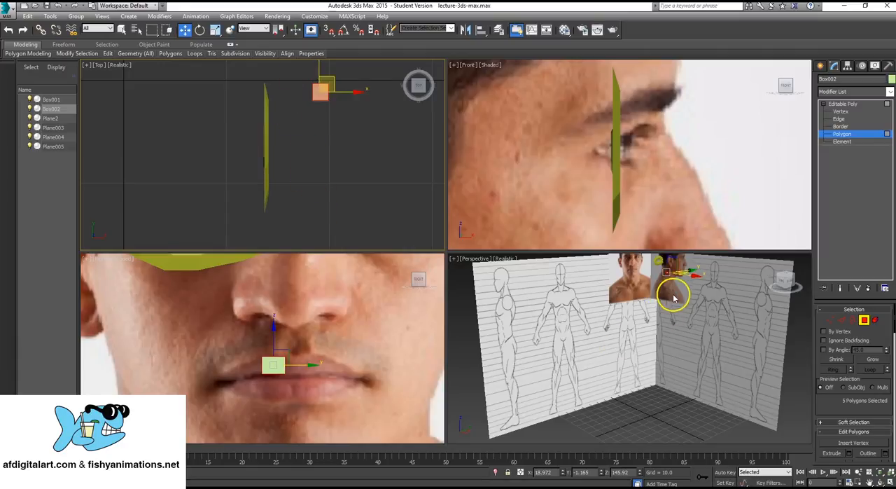
key(z)
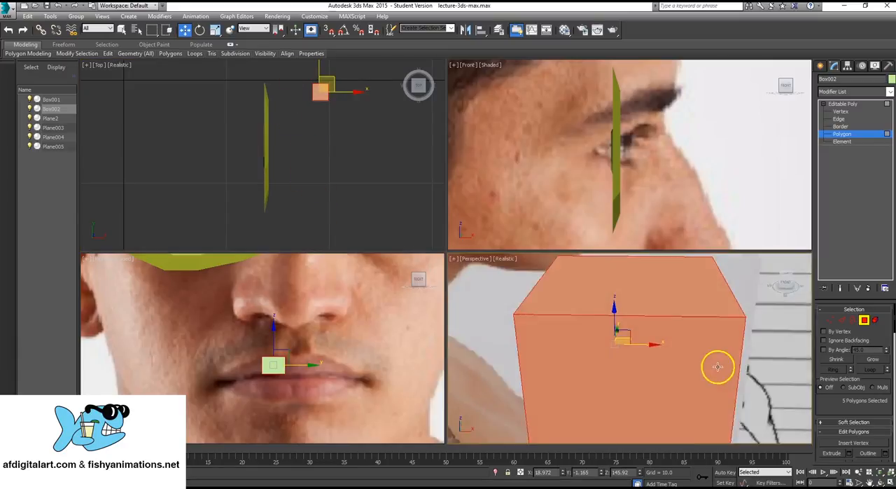
mouse_move(717, 367)
alt+middle_down()
mouse_move(610, 346)
mouse_move(590, 366)
alt+middle_up()
scroll(648, 355, down, 4)
scroll(610, 346, down, 6)
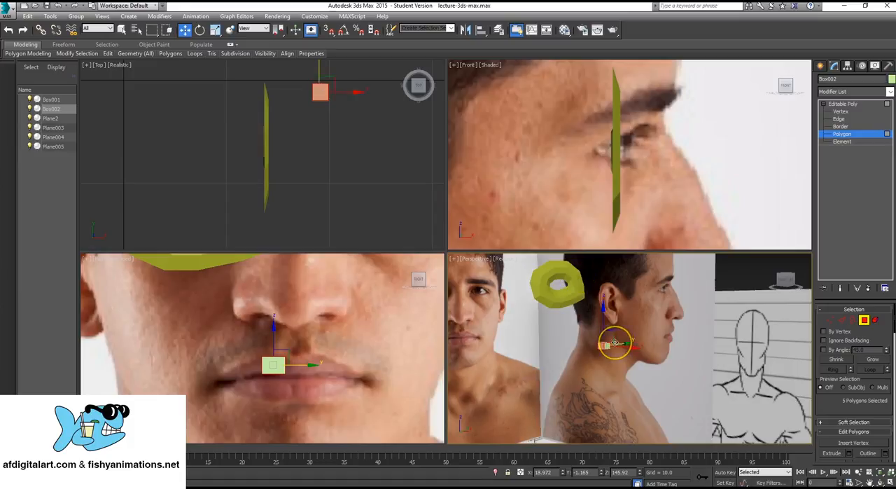
click(614, 342)
scroll(625, 345, up, 2)
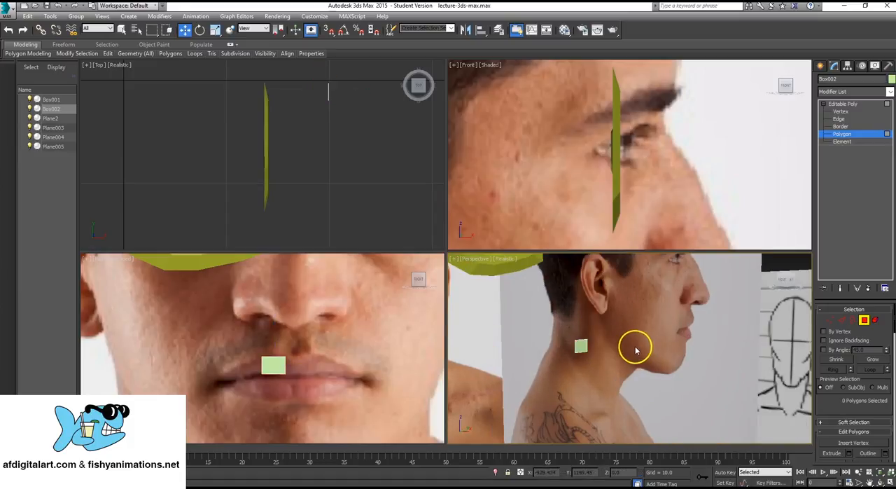
middle_drag(632, 350, 634, 366)
scroll(263, 362, up, 2)
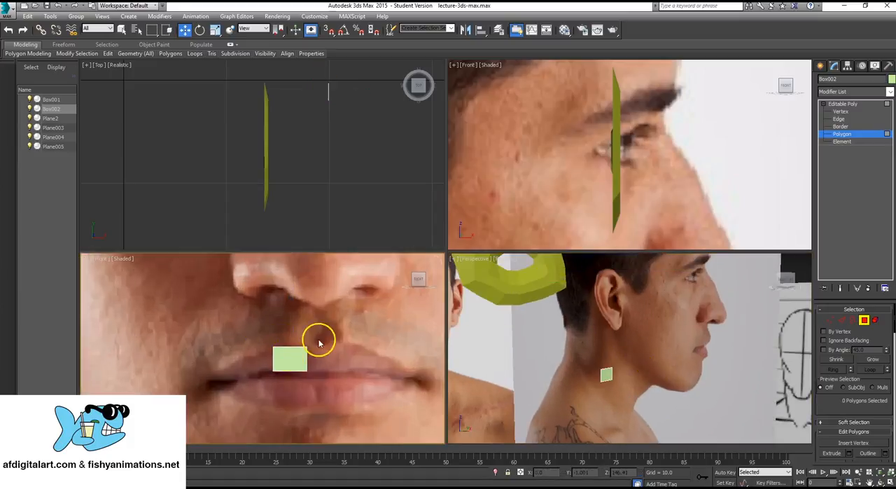
- Shift the remaining face slightly towards the lip's centre and move its outer corner vertices to follow the upper lip
click(843, 104)
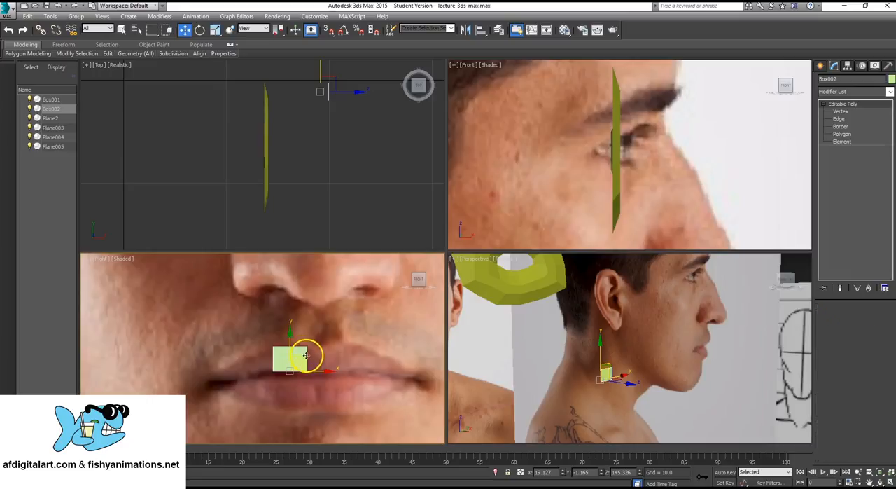
mouse_move(303, 356)
mouse_down()
mouse_move(295, 331)
mouse_move(312, 358)
mouse_up()
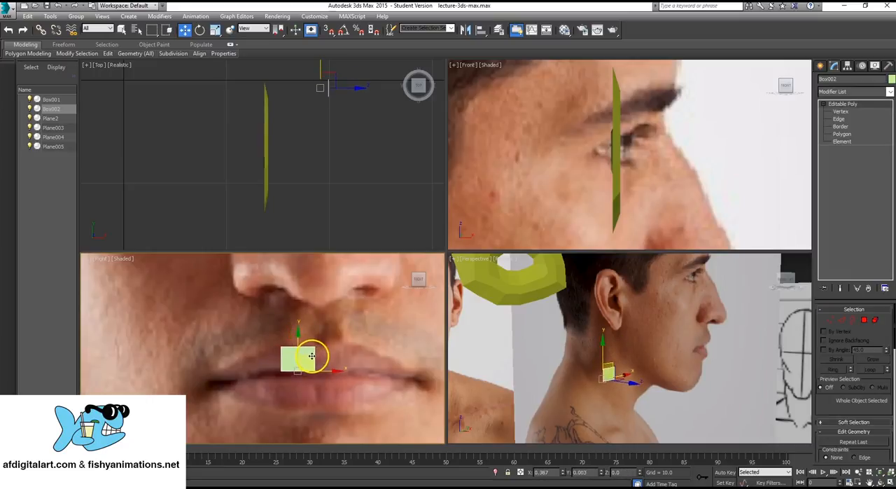
click(849, 111)
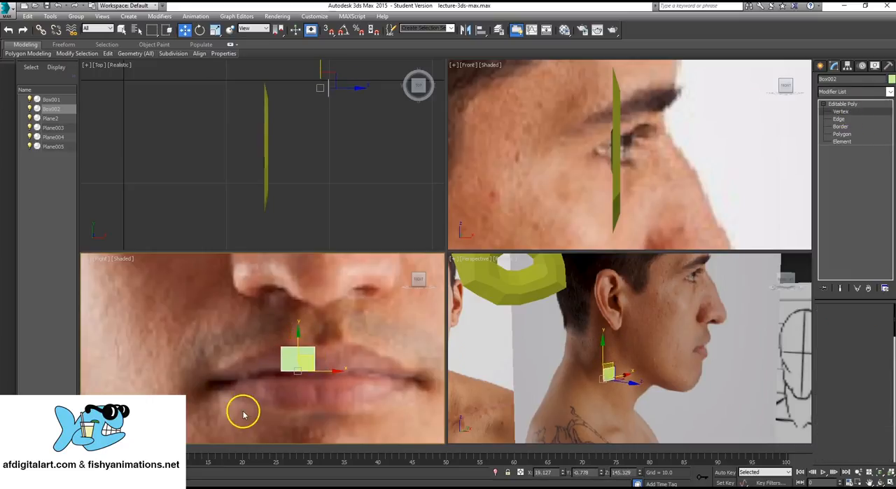
drag(271, 330, 305, 320)
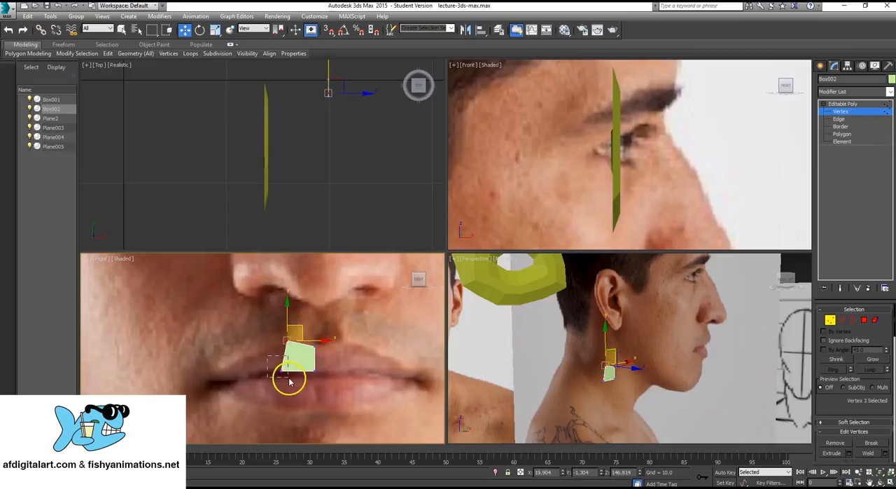
drag(268, 359, 290, 382)
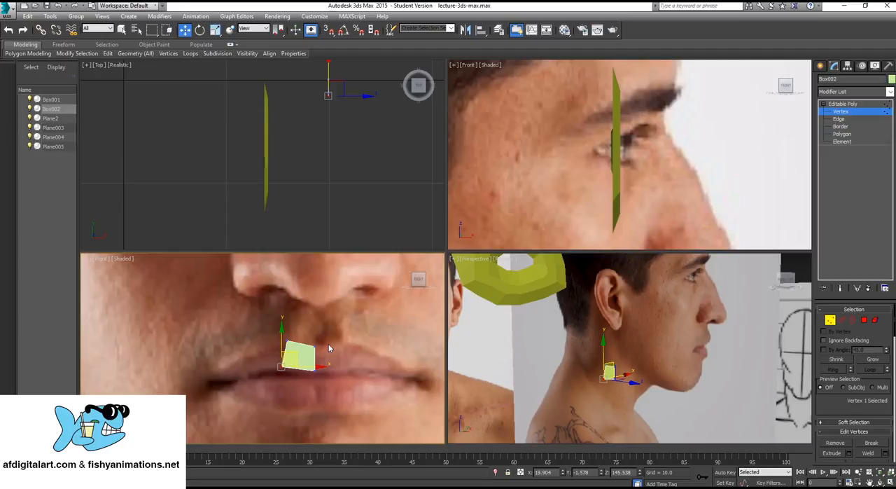
- Delete the single-face box object from the upper lip
click(844, 104)
click(292, 360)
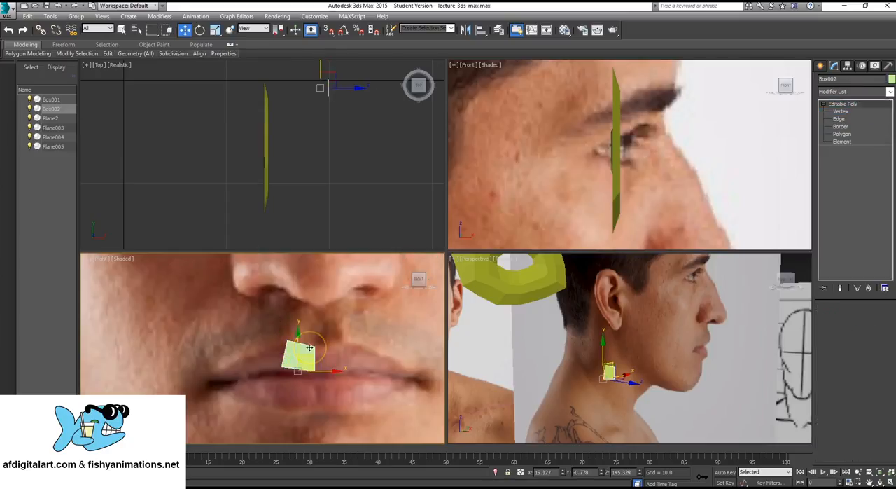
key(Delete)
- Create a single-segment plane about 1.4 wide and 1.3 long over the middle of the upper lip in the front photo
click(130, 17)
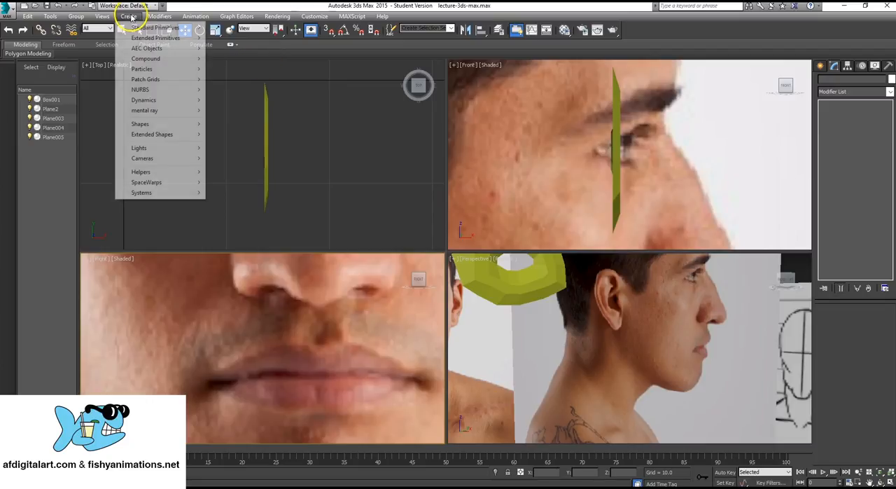
mouse_move(140, 28)
click(247, 119)
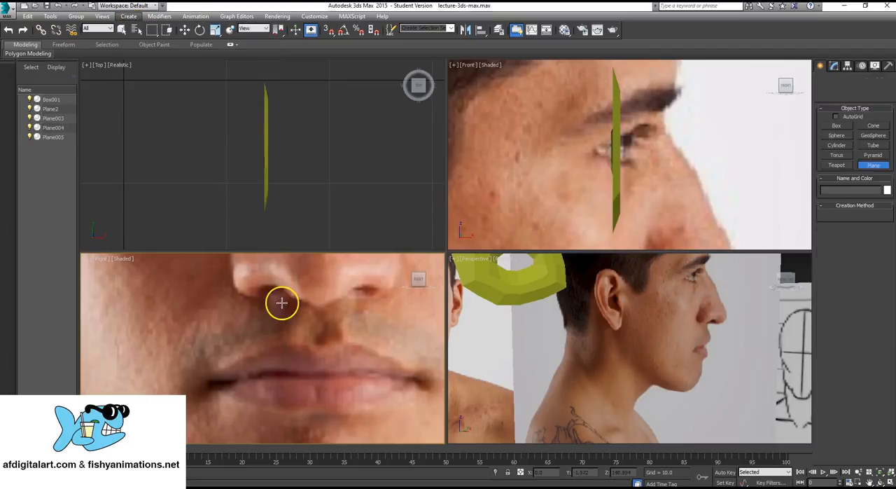
drag(286, 344, 316, 372)
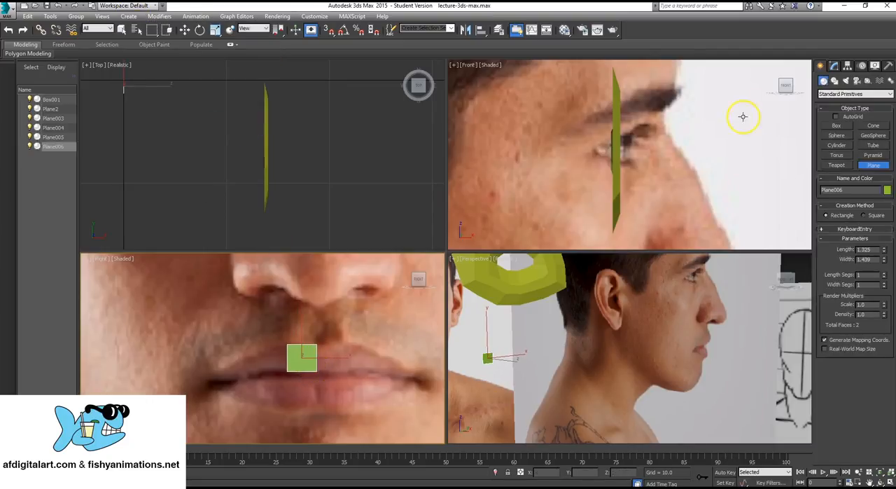
- Convert the new lip plane to an Editable Poly and list its sub-object levels
click(838, 68)
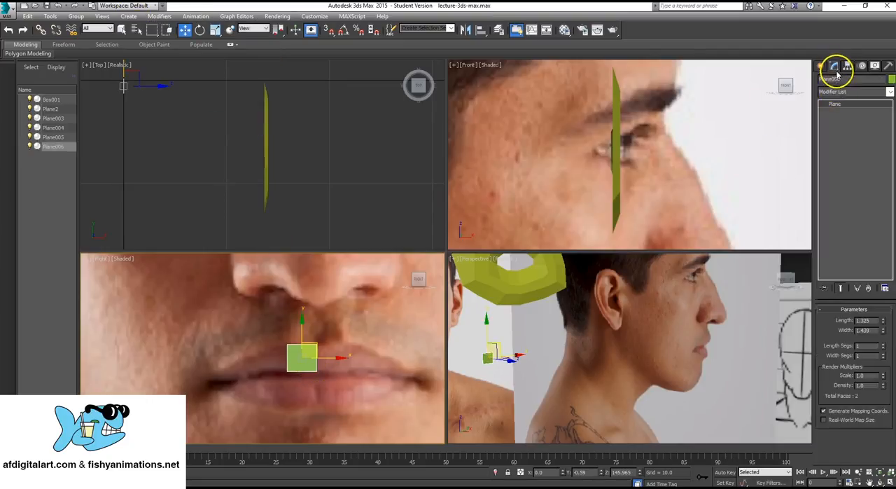
right_click(303, 379)
mouse_move(354, 443)
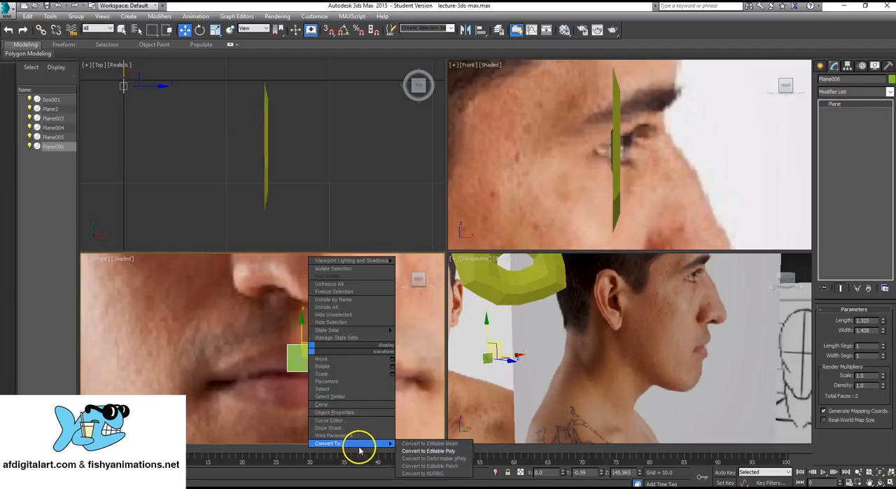
click(434, 452)
click(824, 103)
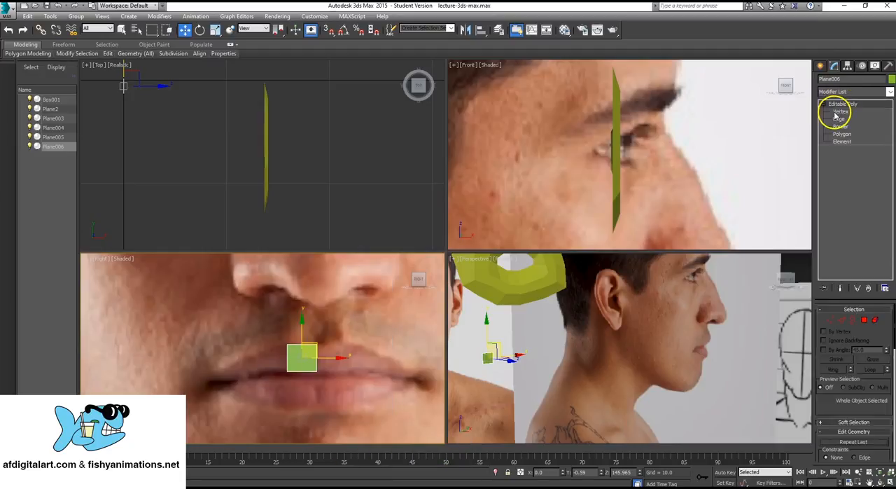
- Move the lip plane's corner vertices in the front photo so the face follows the upper lip outline
click(835, 114)
drag(271, 335, 294, 384)
click(317, 372)
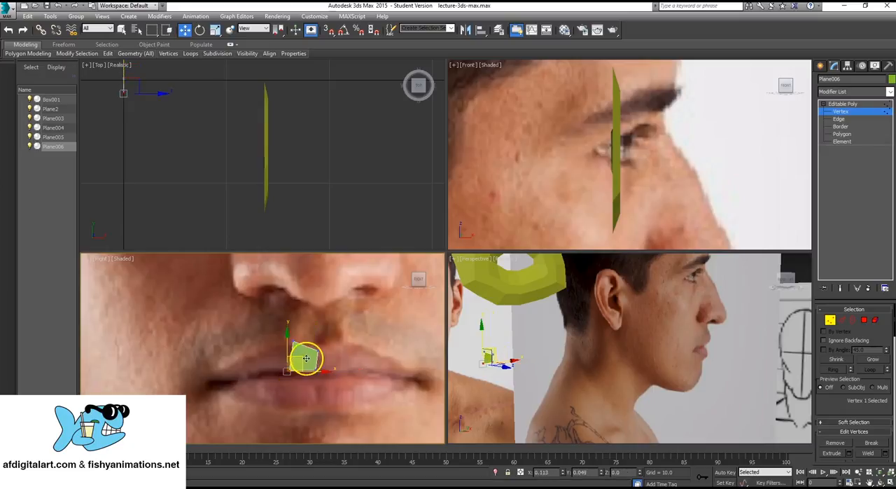
drag(306, 352, 308, 345)
- Leave vertex editing and move the whole lip plane forward to the lips in the side profile photo, to about X 16.2
mouse_move(653, 353)
alt+middle_down()
mouse_move(660, 320)
mouse_move(616, 340)
mouse_move(636, 364)
mouse_move(614, 361)
mouse_move(690, 346)
mouse_move(622, 347)
mouse_move(595, 360)
mouse_move(610, 364)
alt+middle_up()
scroll(615, 362, down, 5)
scroll(622, 348, up, 10)
scroll(605, 112, down, 4)
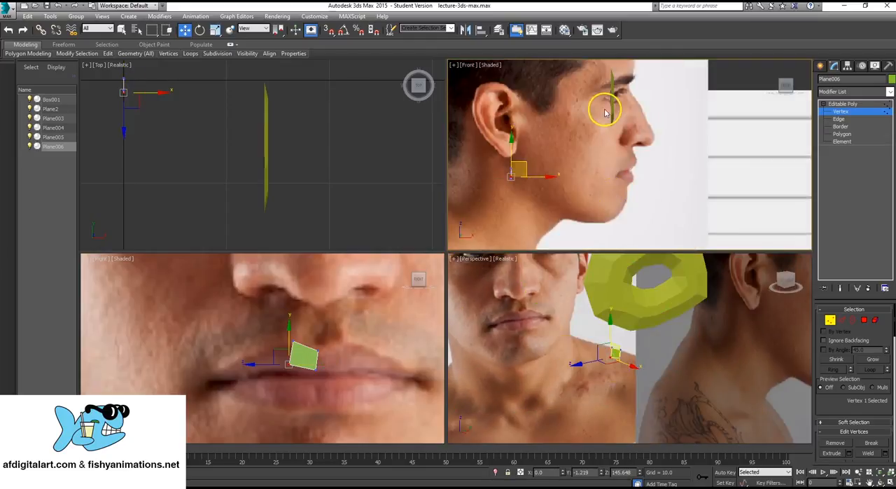
scroll(572, 173, up, 1)
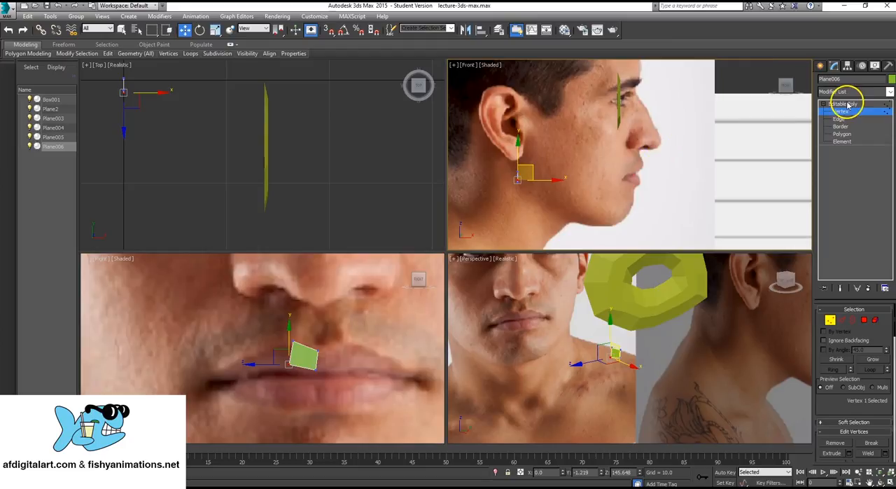
middle_drag(245, 131, 275, 128)
scroll(284, 171, down, 3)
scroll(269, 150, up, 3)
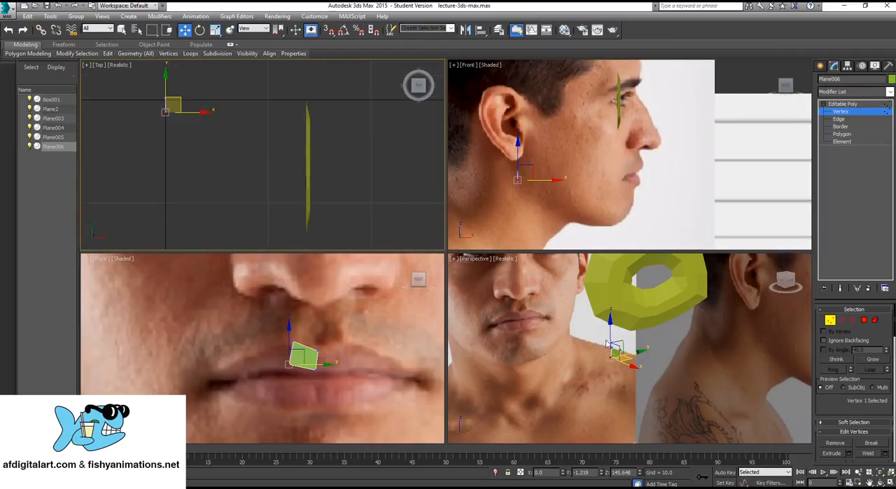
click(846, 104)
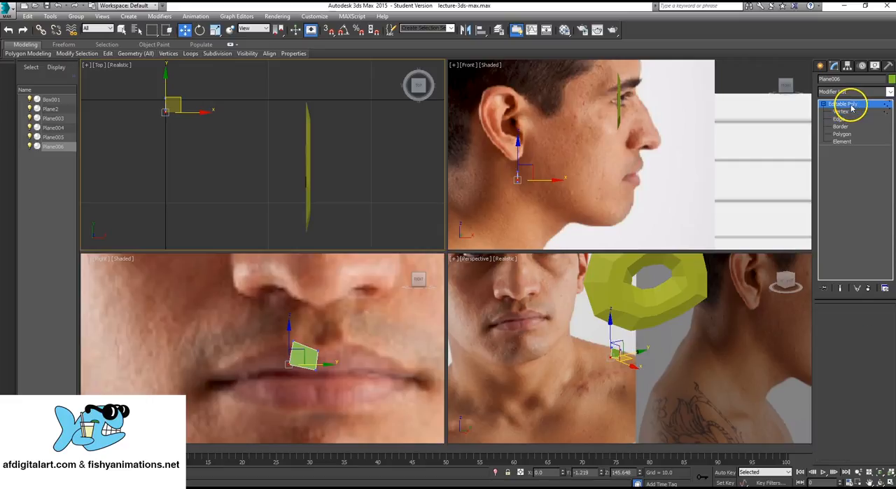
click(536, 180)
drag(551, 178, 661, 168)
middle_drag(625, 185, 638, 199)
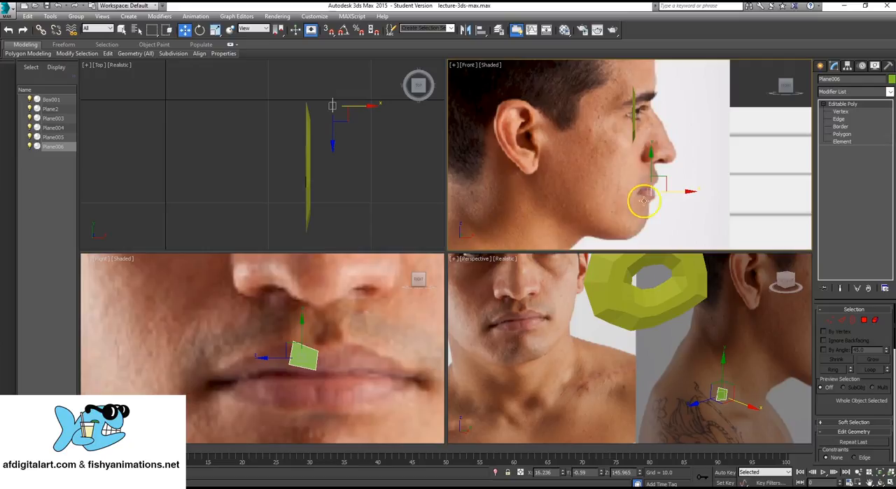
- Examine the lip plane's placement against the side and front reference photos
middle_drag(620, 173, 628, 166)
middle_drag(353, 137, 357, 133)
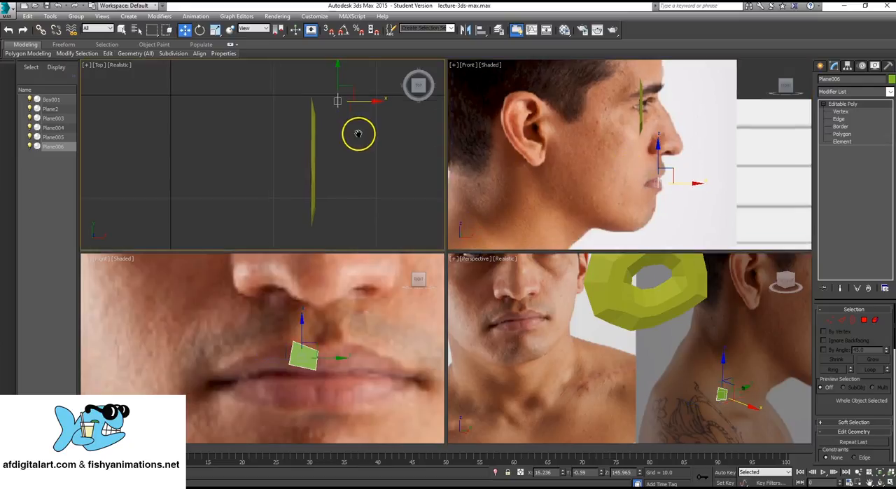
scroll(296, 337, up, 3)
scroll(614, 321, up, 5)
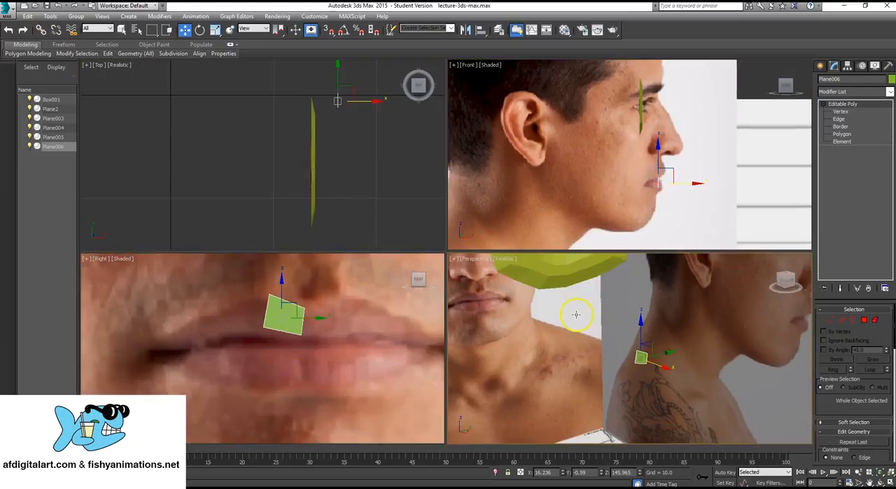
scroll(634, 354, down, 6)
scroll(634, 360, up, 4)
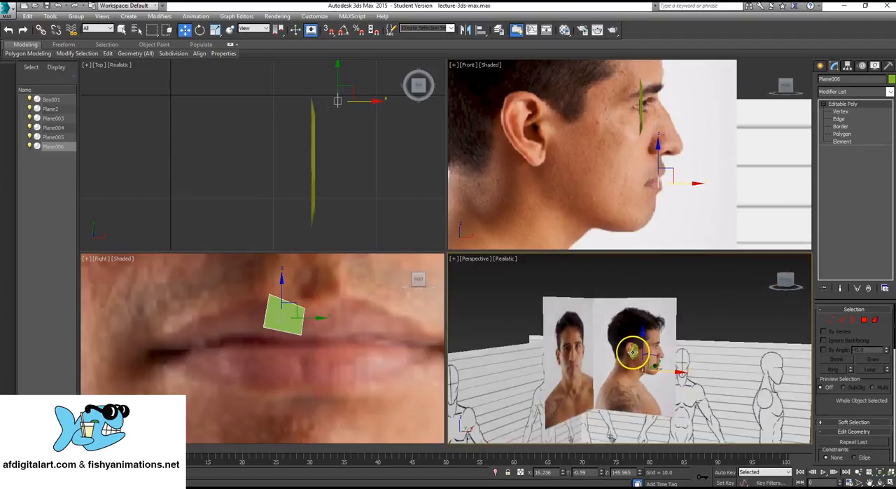
alt+middle_drag(637, 361, 614, 361)
scroll(253, 357, up, 3)
- Move the lip plane's outer lower vertex down to the line between the lips in the front photo
middle_drag(262, 356, 267, 370)
scroll(266, 371, down, 3)
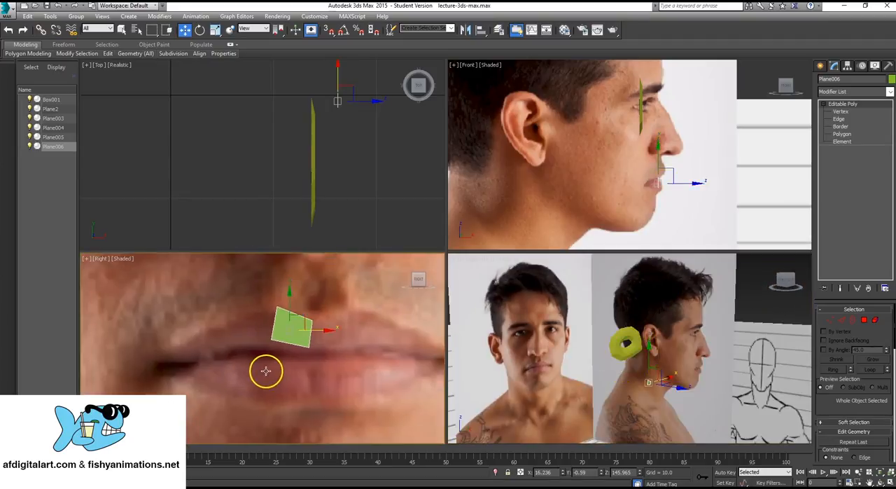
click(852, 112)
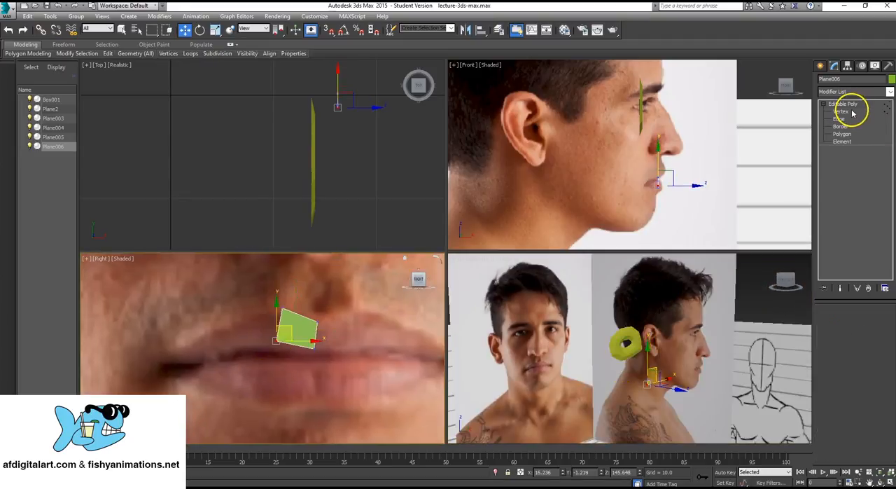
click(844, 113)
click(841, 112)
drag(262, 338, 293, 337)
- Extrude the plane's outer edge toward the mouth corner and lower the new upper vertex onto the upper lip outline
click(838, 119)
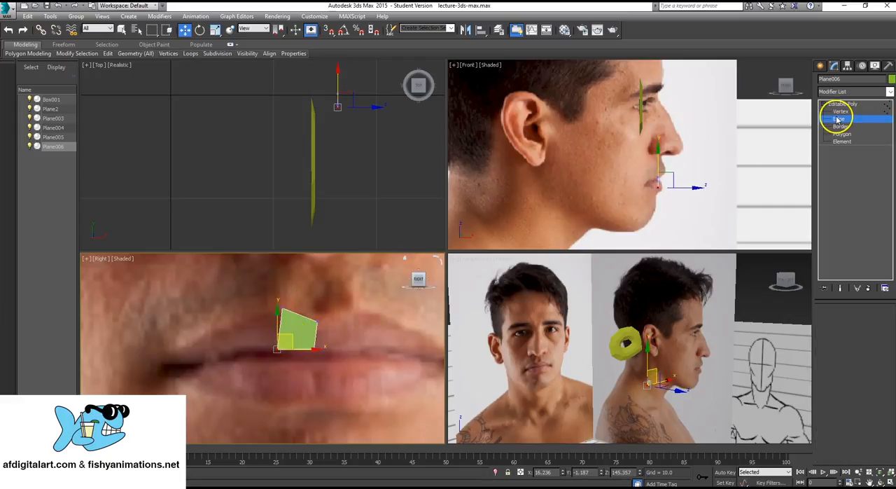
click(280, 323)
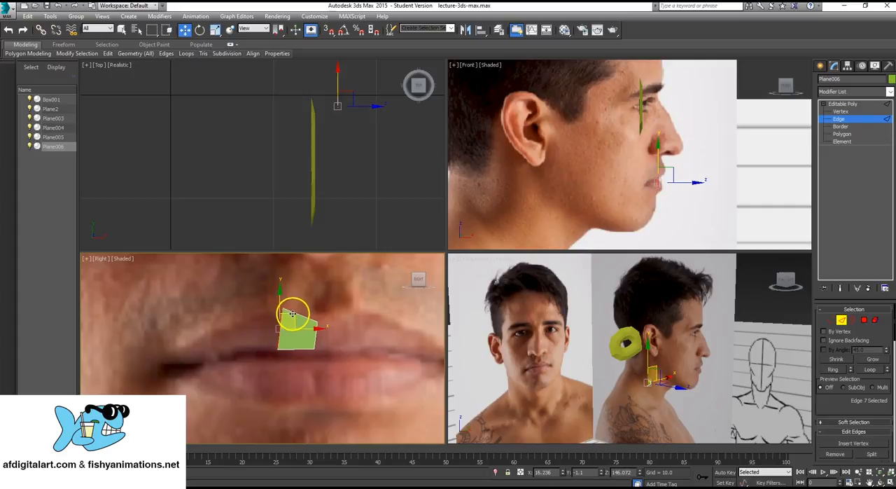
shift+drag(293, 312, 247, 309)
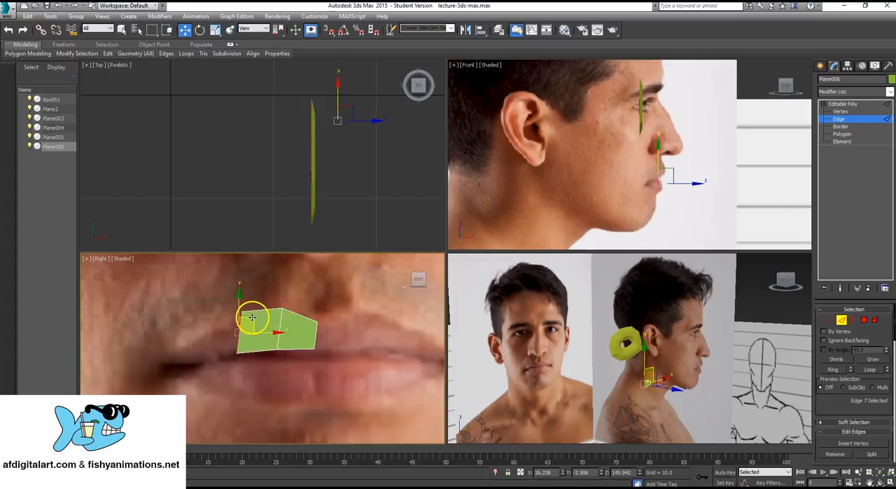
key(1)
click(238, 310)
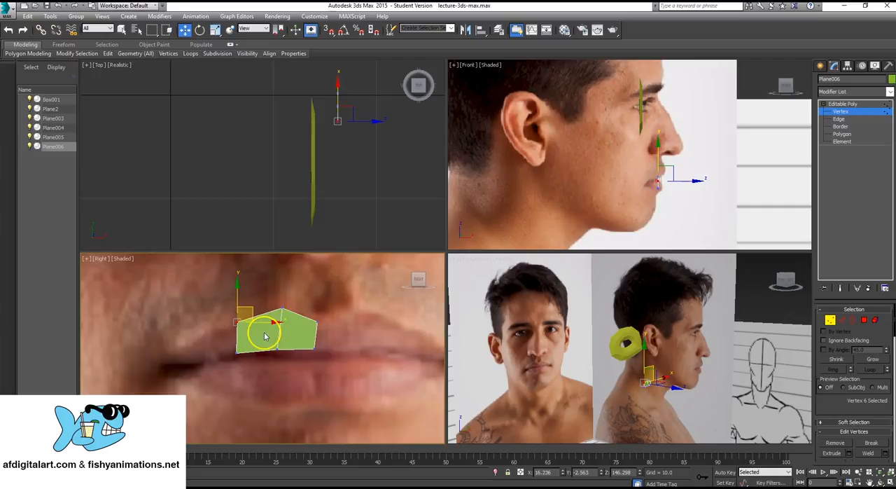
- Extrude the outer edge two more times to the mouth corner, fitting the new vertices to the tapering upper lip
middle_drag(263, 330, 284, 324)
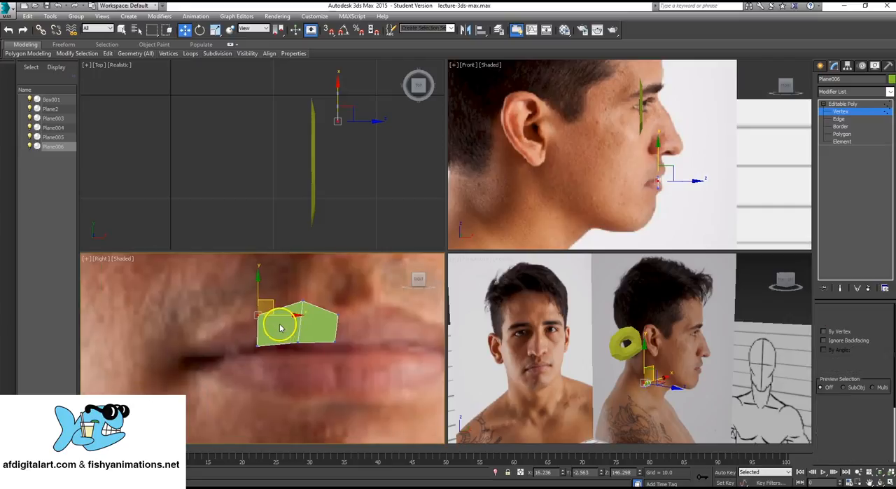
key(2)
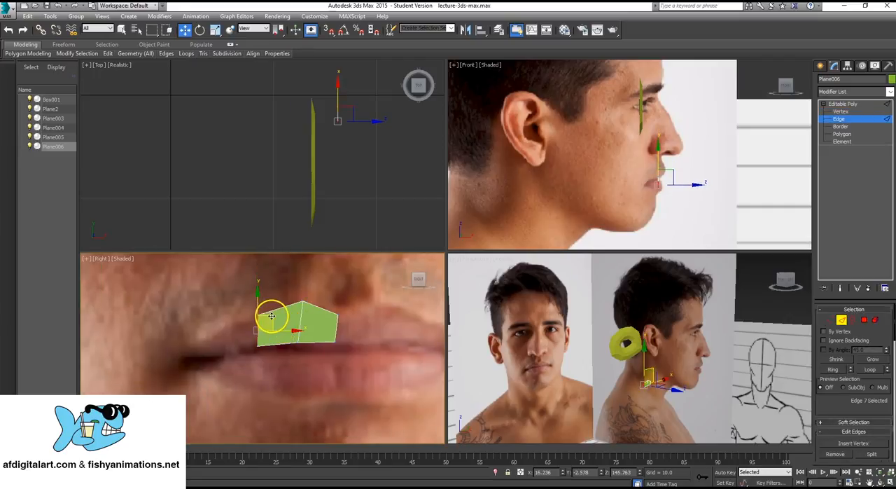
shift+drag(271, 316, 222, 362)
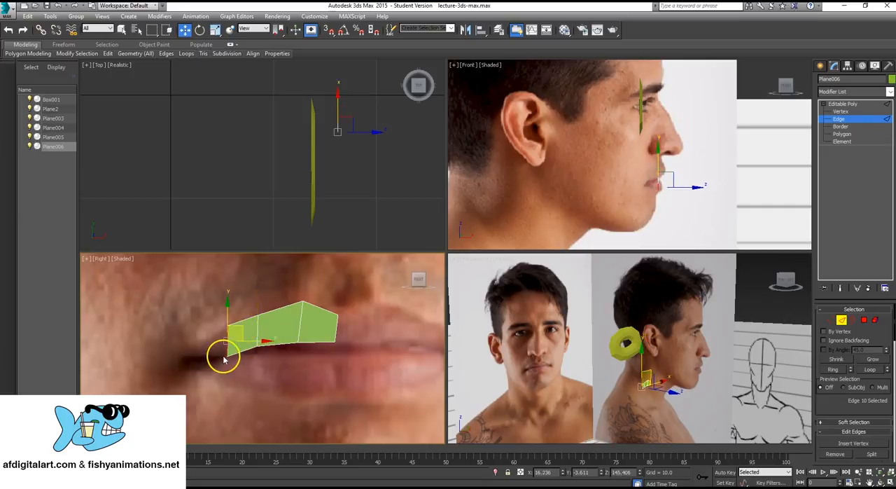
key(1)
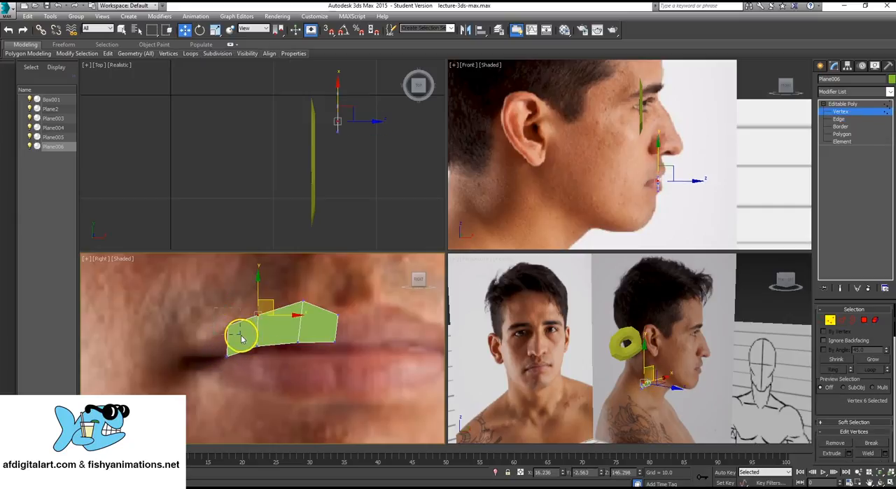
drag(241, 336, 207, 350)
key(2)
key(1)
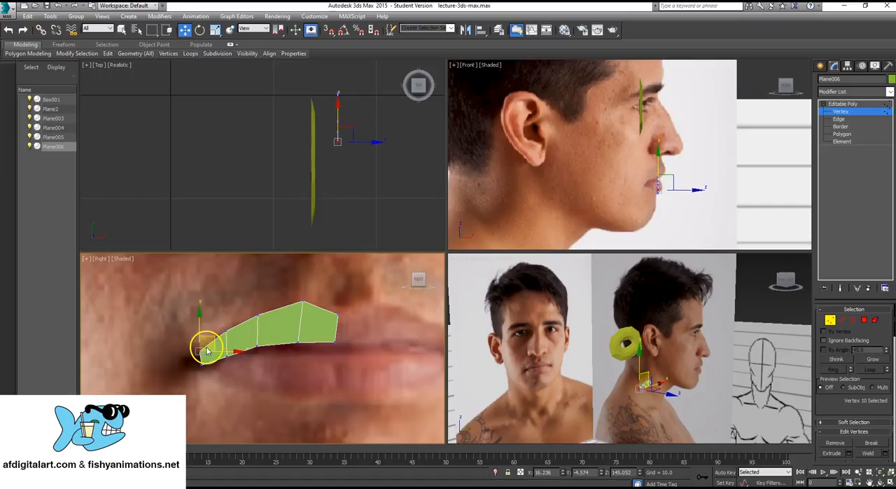
- Extrude the bottom edge of the mouth corner face down toward the lower lip and rotate the new edge to follow it
scroll(298, 327, up, 3)
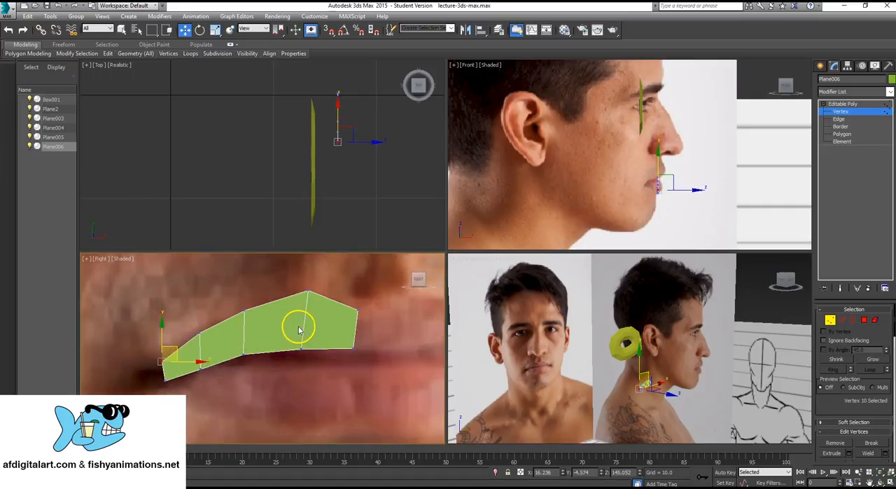
key(2)
click(187, 376)
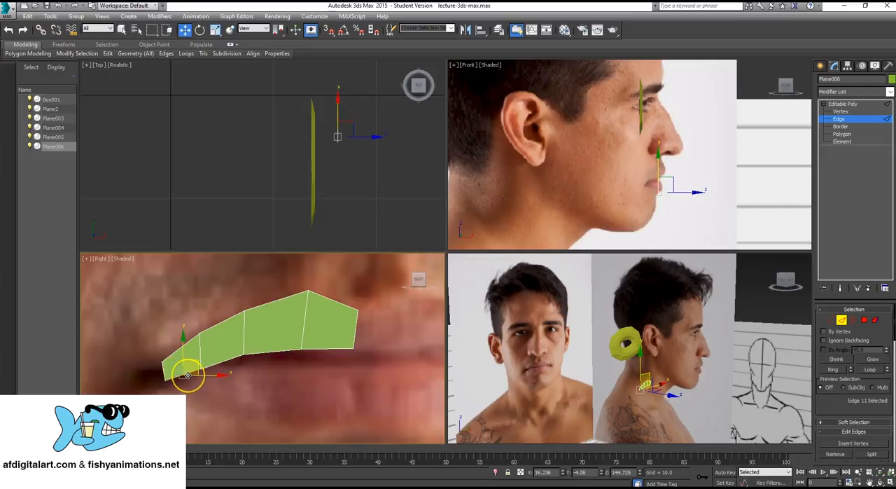
click(197, 375)
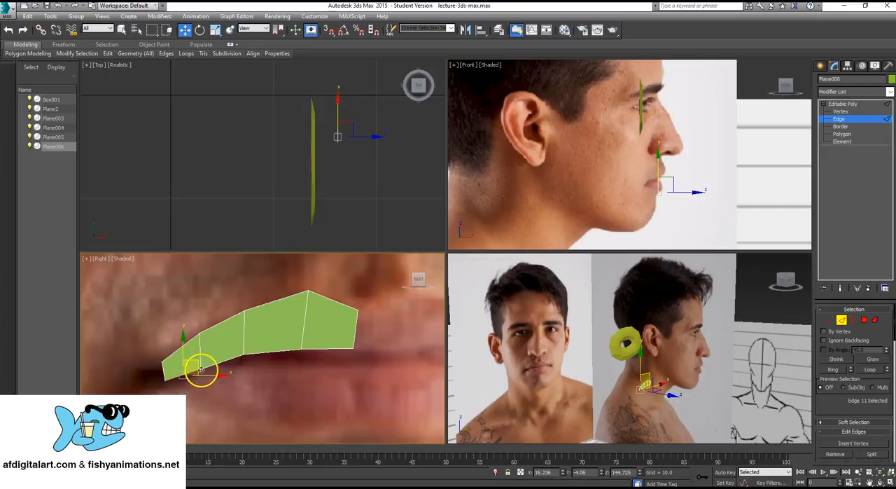
shift+drag(200, 365, 222, 385)
middle_drag(247, 394, 259, 324)
key(e)
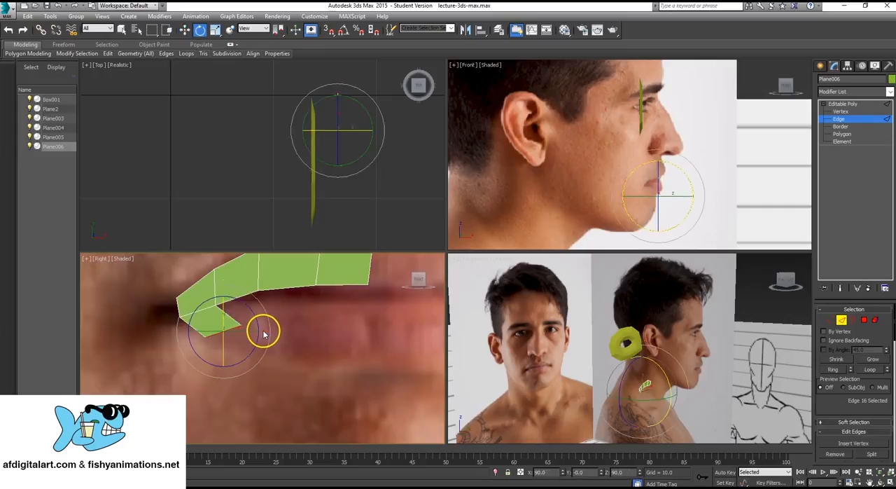
mouse_move(267, 315)
mouse_down()
mouse_move(255, 286)
mouse_move(266, 294)
mouse_move(245, 268)
mouse_move(268, 310)
mouse_up()
- Adjust the new face's lower vertex at the mouth corner and extrude its edge one segment along the lower lip
key(1)
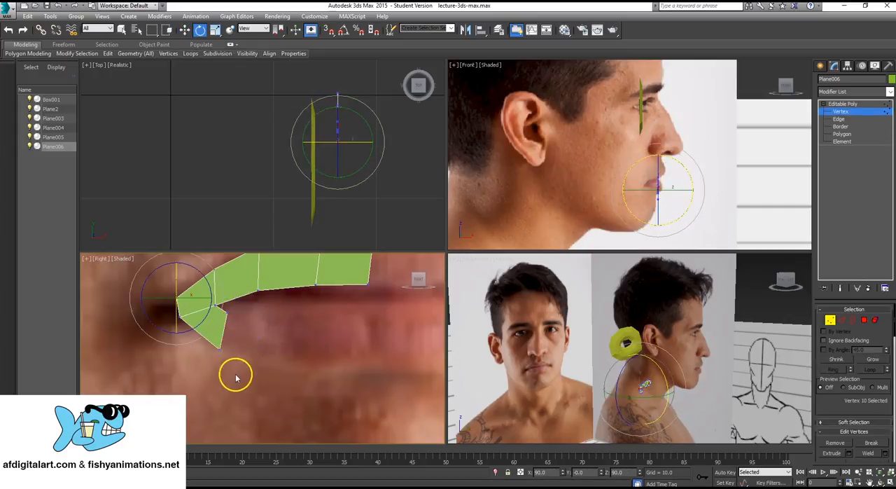
drag(214, 345, 232, 331)
key(w)
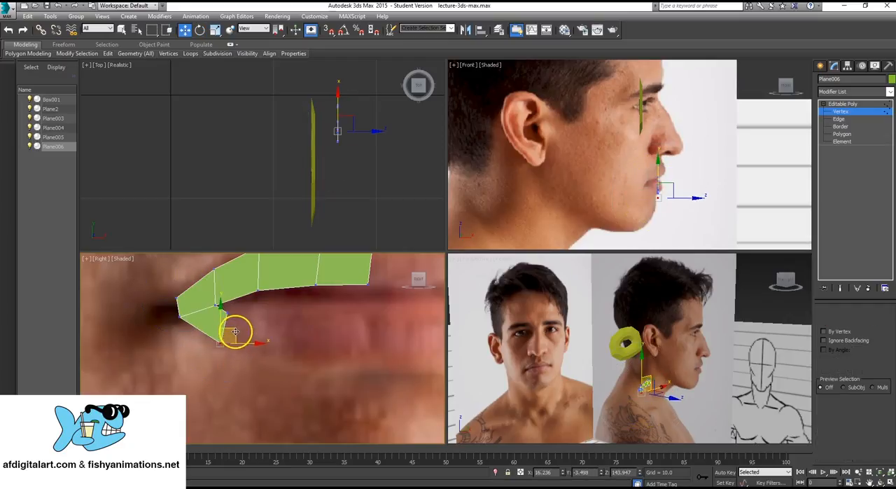
key(2)
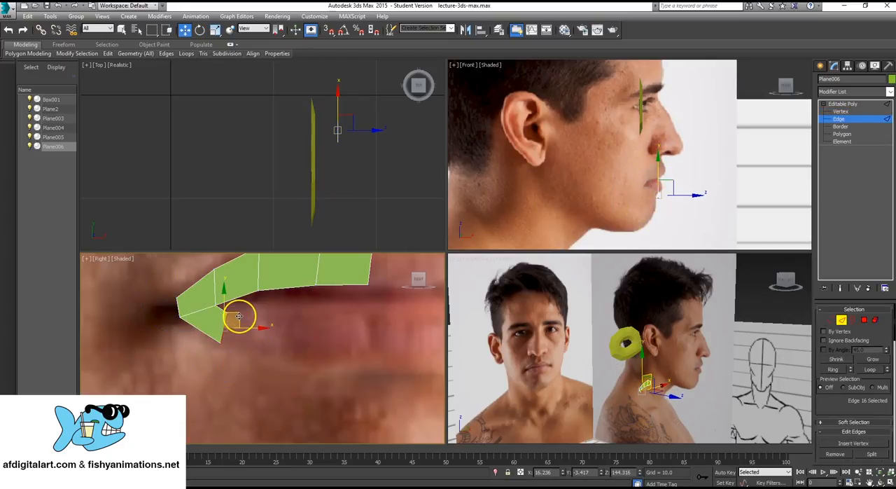
shift+drag(238, 317, 257, 319)
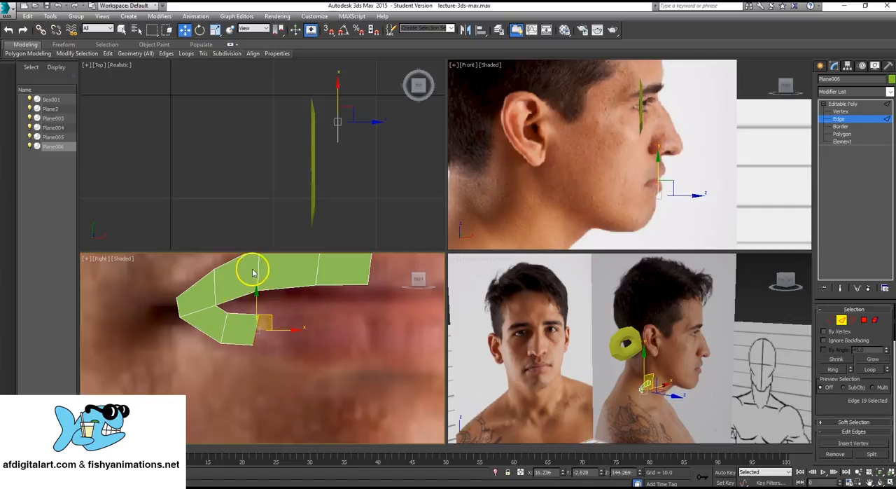
- Extrude the lower lip edge in further segments to the middle of the mouth, below the upper strip's inner end
key(e)
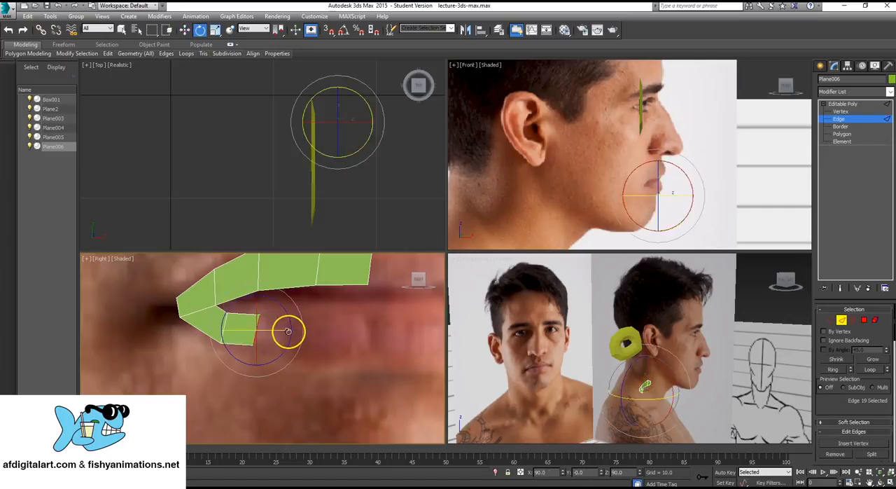
key(w)
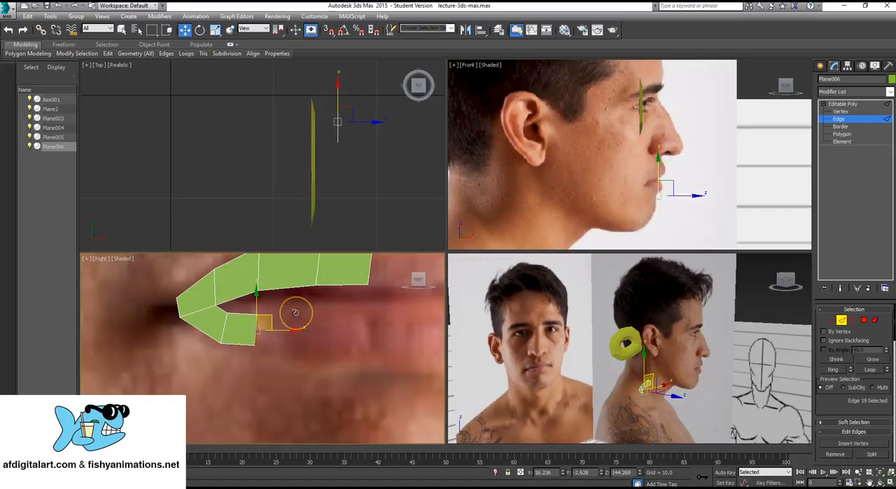
shift+drag(273, 317, 374, 337)
scroll(310, 347, up, 1)
mouse_move(310, 338)
middle_down()
mouse_move(310, 392)
mouse_move(306, 352)
middle_up()
scroll(310, 392, down, 1)
scroll(310, 372, down, 1)
- Adjust the half-mouth strip's vertices in the front photo so the segments follow the lip outlines
key(1)
drag(357, 328, 340, 338)
key(ctrl+a)
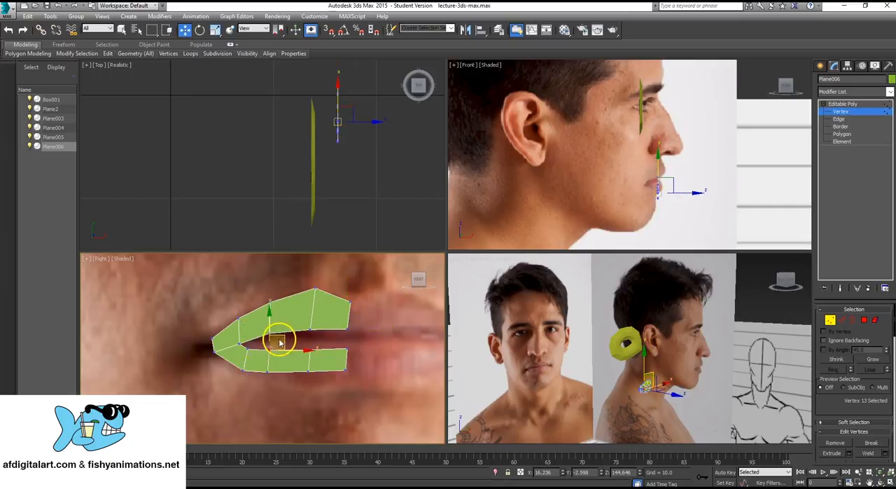
drag(283, 337, 283, 339)
drag(262, 293, 282, 286)
click(857, 103)
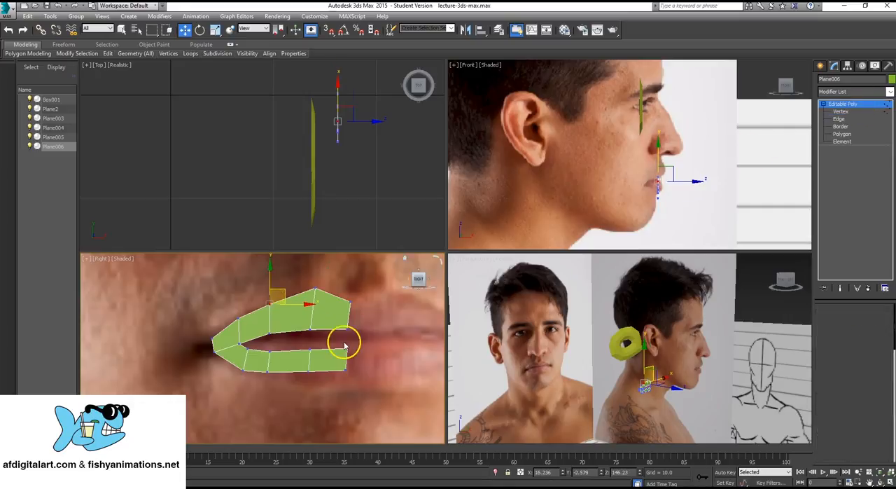
key(Delete)
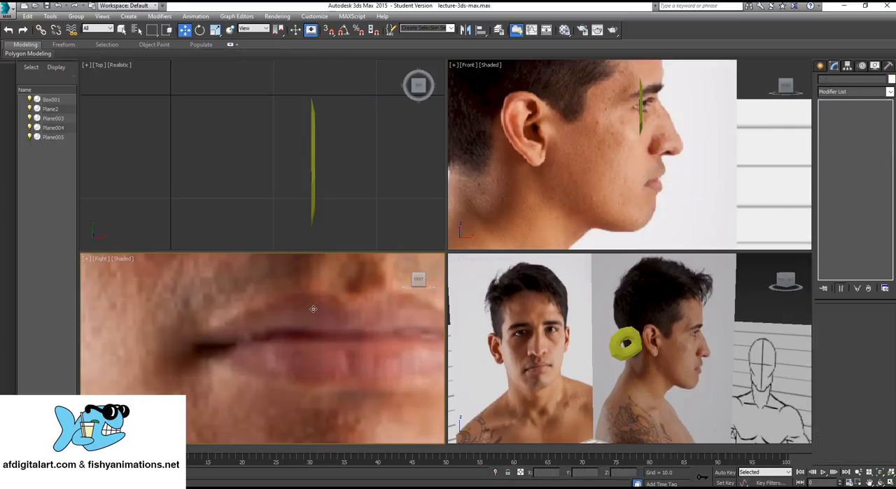
key(ctrl+z)
- Reselect the half-mouth strip and adjust the vertices at its inner ends so both lip ends line up at the middle of the mouth
click(291, 385)
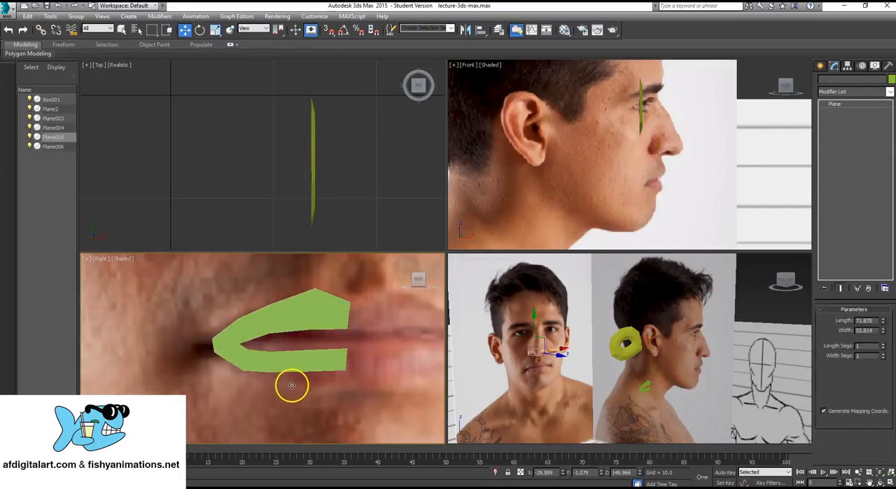
middle_drag(286, 384, 263, 384)
click(319, 355)
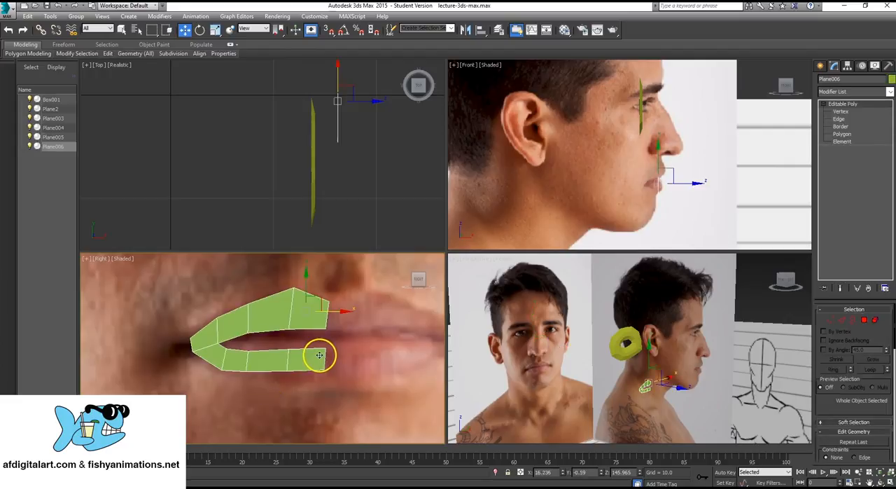
click(842, 111)
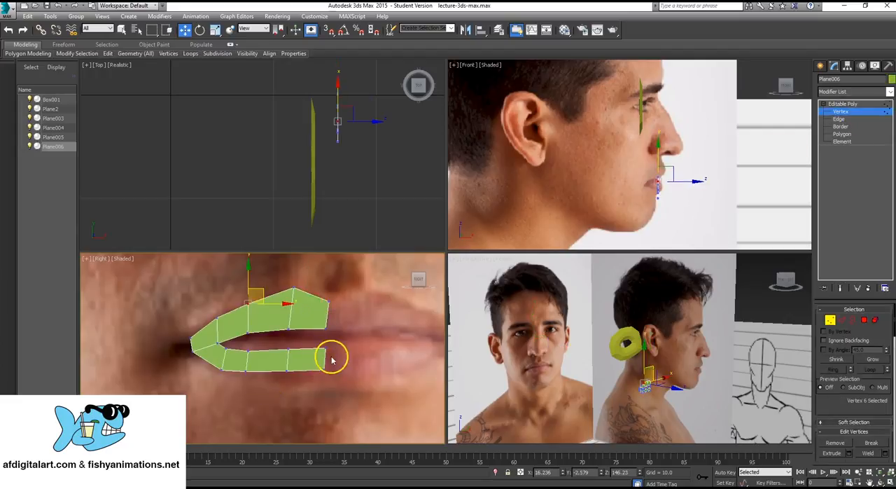
drag(314, 366, 356, 369)
drag(336, 323, 320, 331)
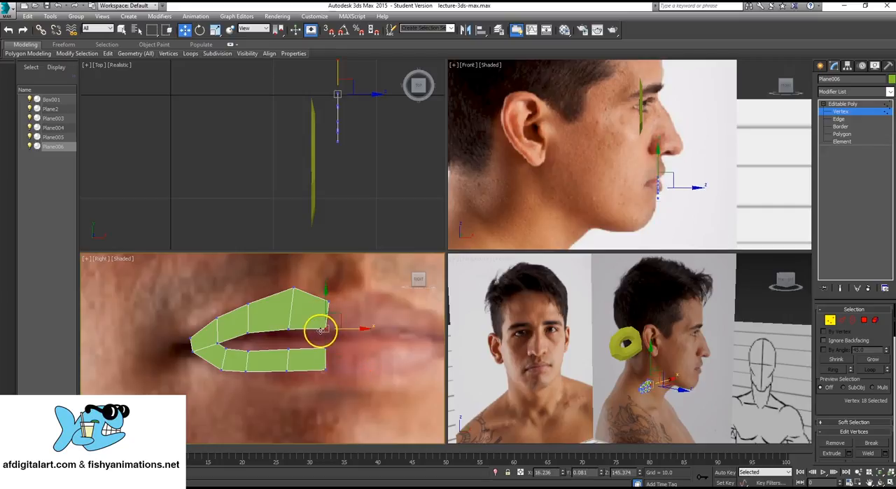
middle_drag(323, 313, 342, 315)
scroll(341, 314, up, 2)
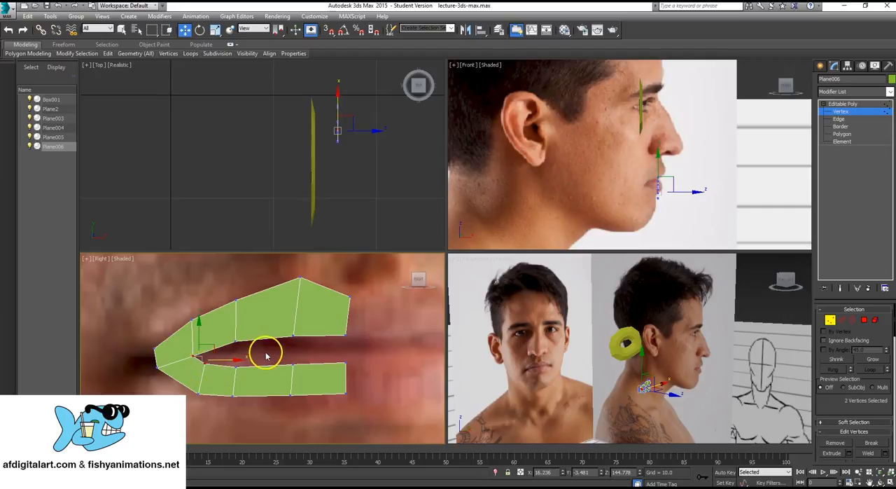
- Reposition the strip's inner and outer vertices at the mouth corner to follow the corner in the front photo
click(261, 353)
click(196, 357)
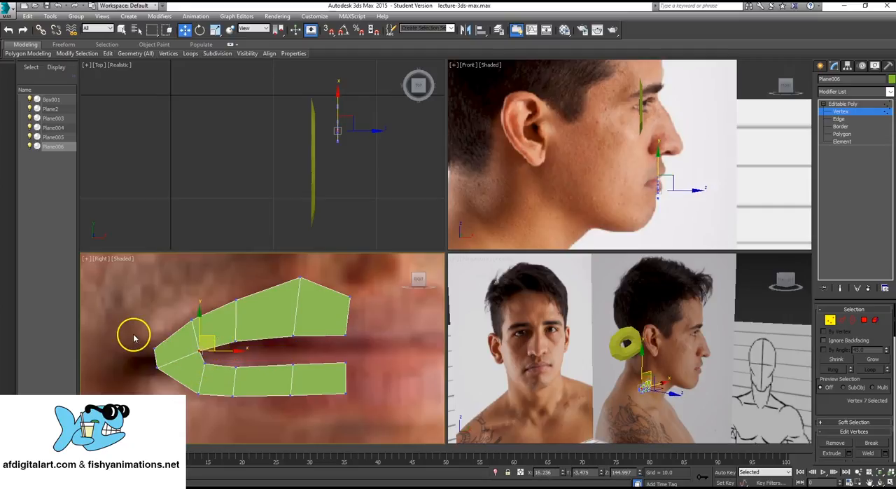
click(156, 349)
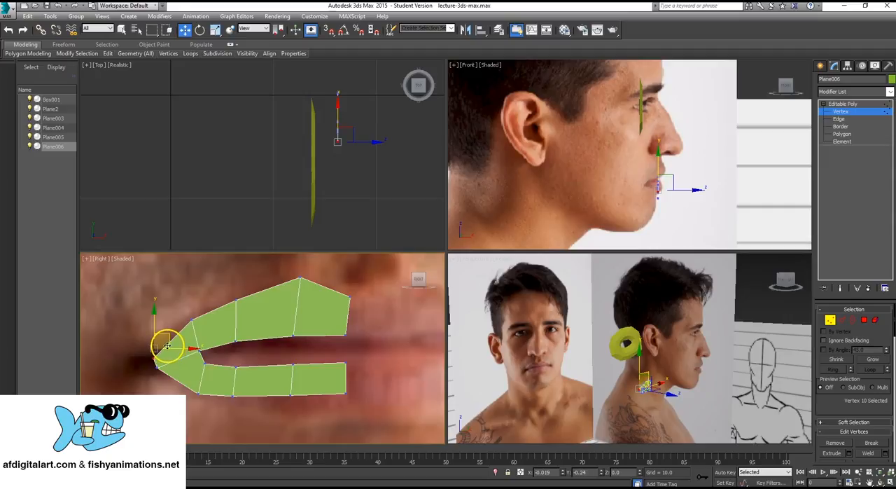
click(373, 329)
middle_drag(365, 332, 365, 335)
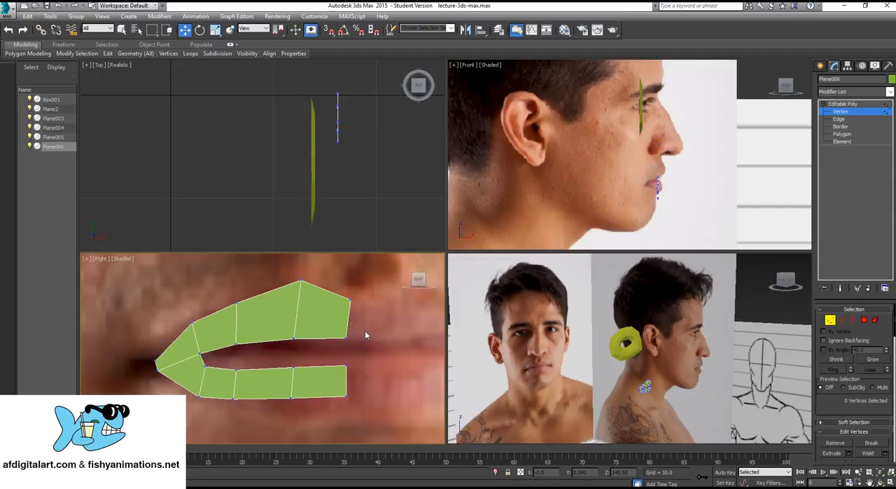
- Extrude all nine outer edges of the half-mouth strip outward into a second ring by scaling them to 136%
click(839, 119)
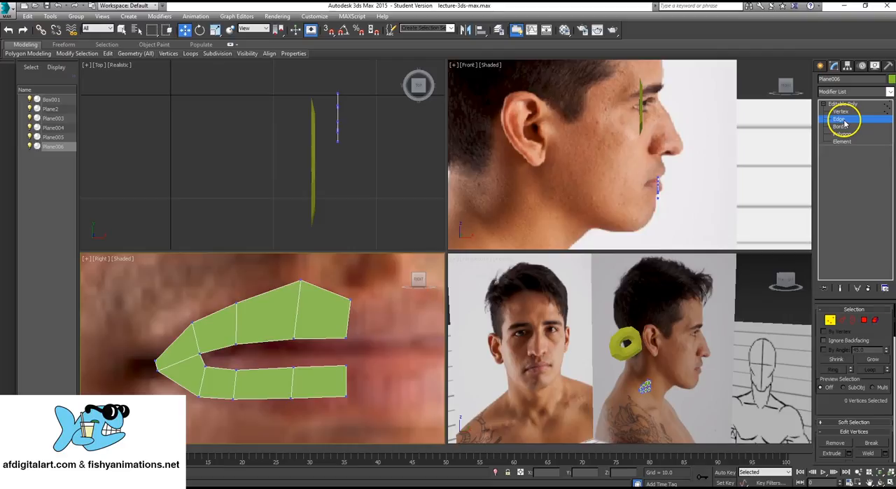
click(336, 293)
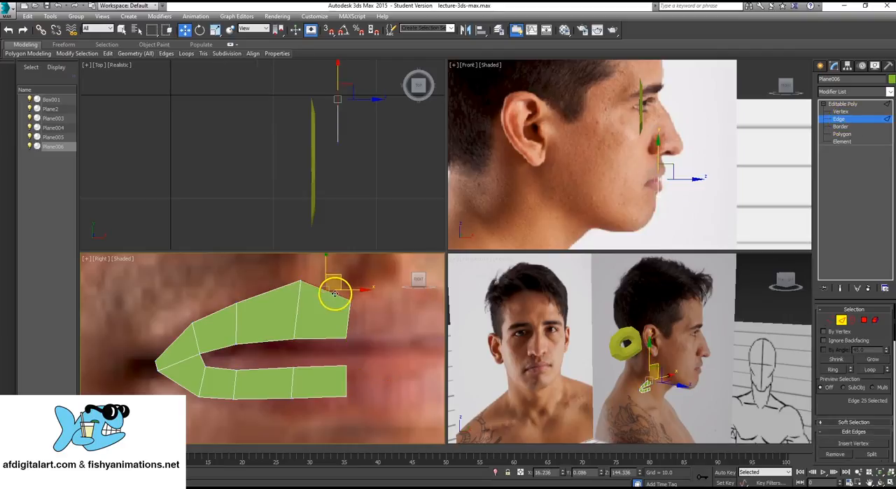
ctrl+click(273, 289)
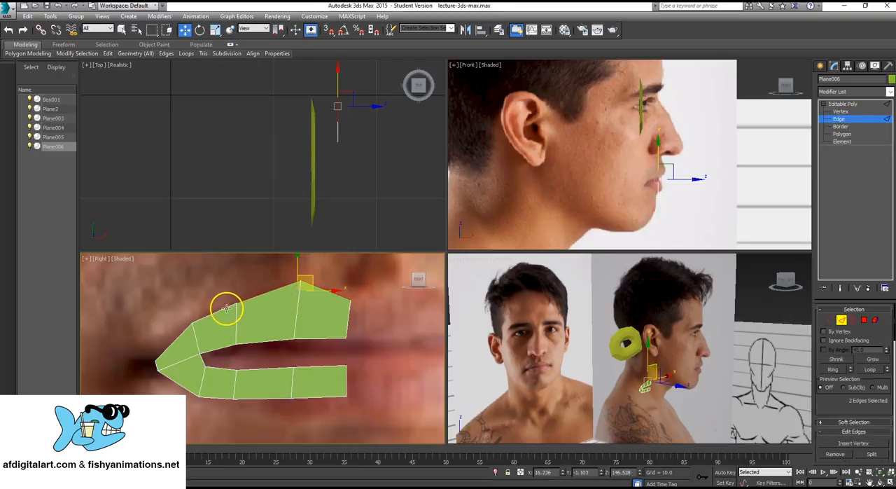
ctrl+click(225, 311)
ctrl+click(168, 344)
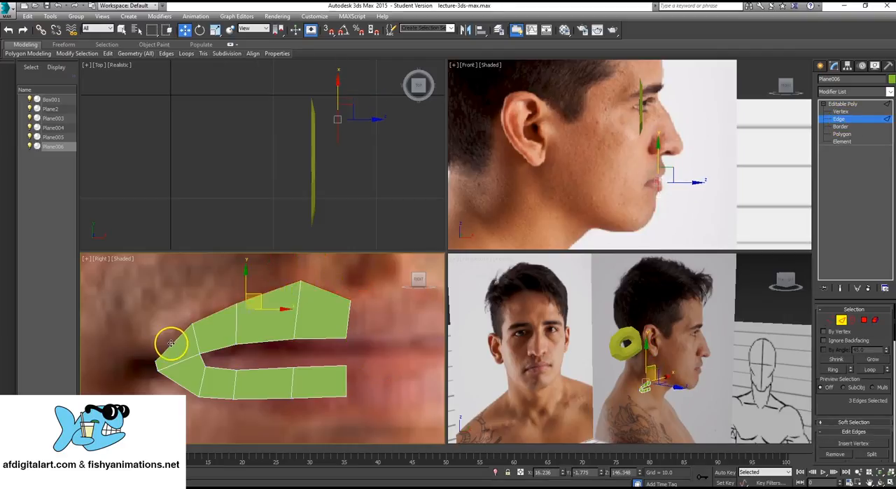
ctrl+click(156, 376)
ctrl+click(169, 382)
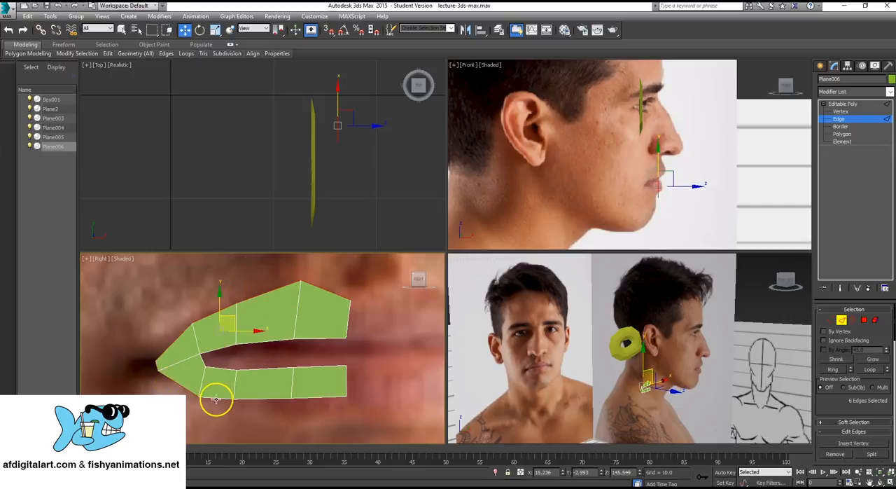
ctrl+click(220, 400)
ctrl+click(272, 399)
ctrl+click(320, 398)
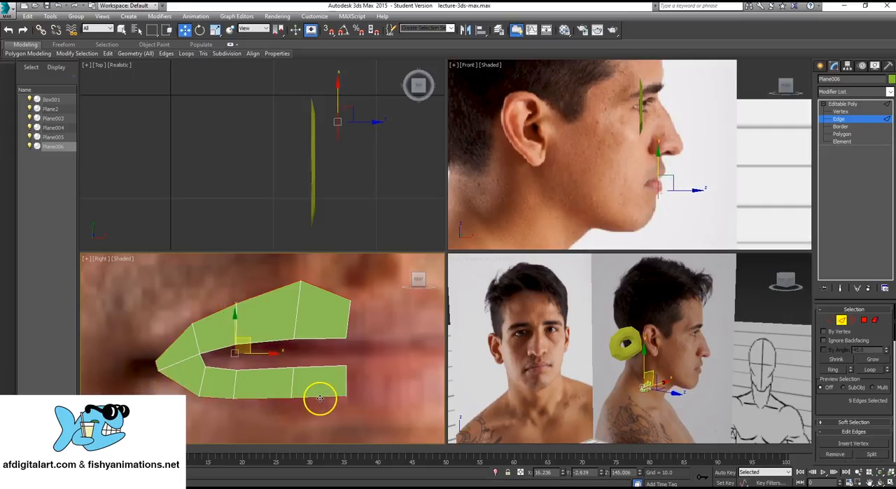
scroll(269, 353, down, 2)
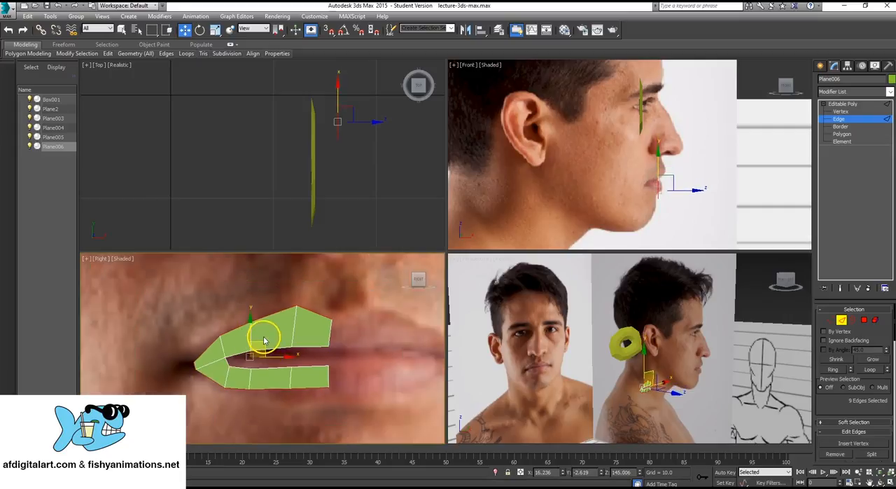
key(r)
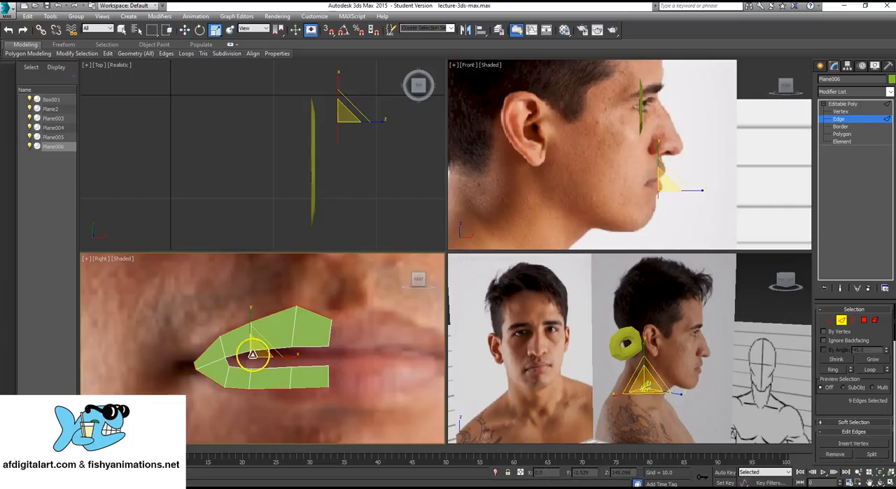
drag(259, 352, 292, 331)
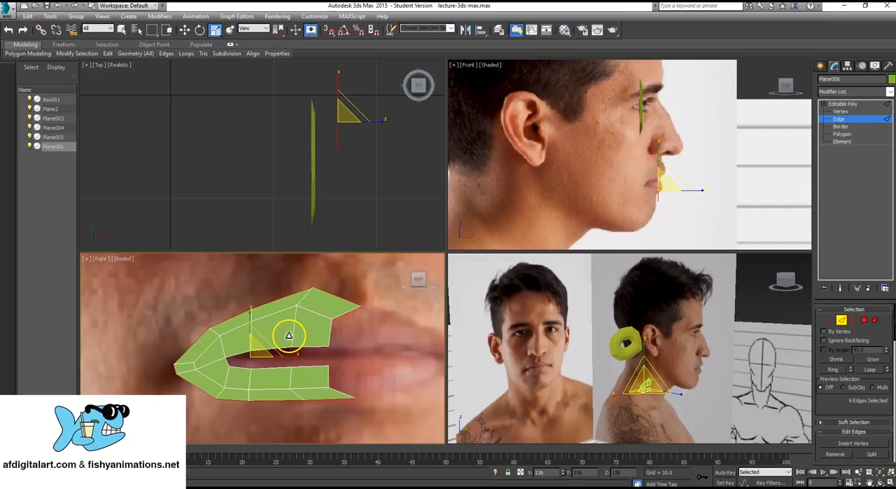
- Move the extruded outer edges back in depth, slightly behind the inner lip strip
middle_drag(598, 343, 604, 325)
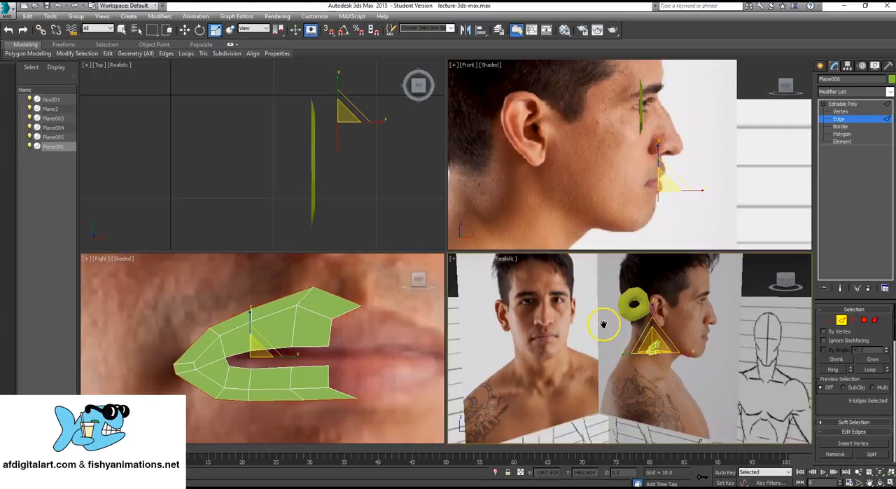
key(z)
alt+middle_drag(582, 351, 601, 372)
scroll(601, 373, down, 2)
key(w)
drag(634, 373, 626, 374)
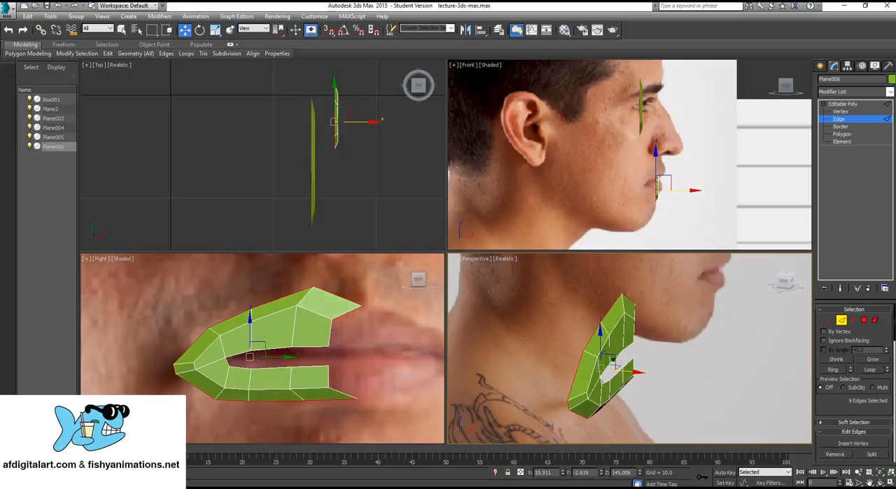
- Pull the outer ring's upper and lower end vertices inward to line up with the strip's ends at the middle of the mouth
scroll(359, 344, up, 2)
scroll(354, 348, down, 2)
scroll(354, 348, down, 2)
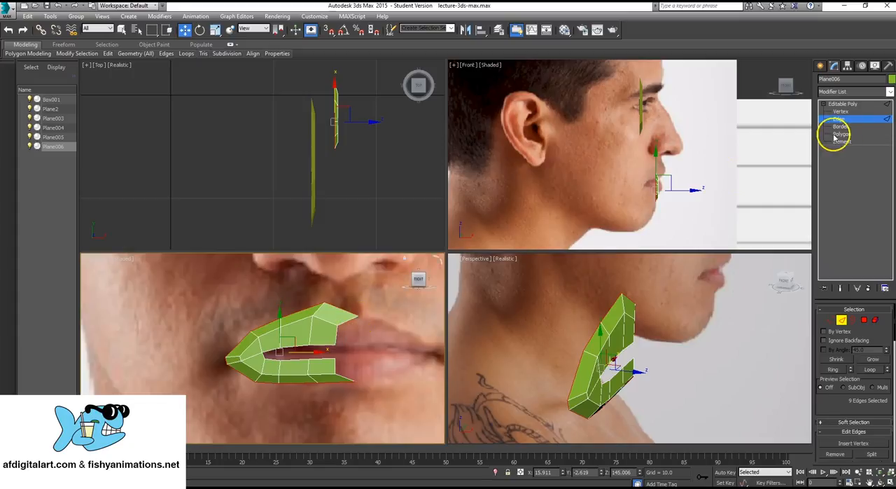
click(840, 111)
drag(350, 319, 366, 315)
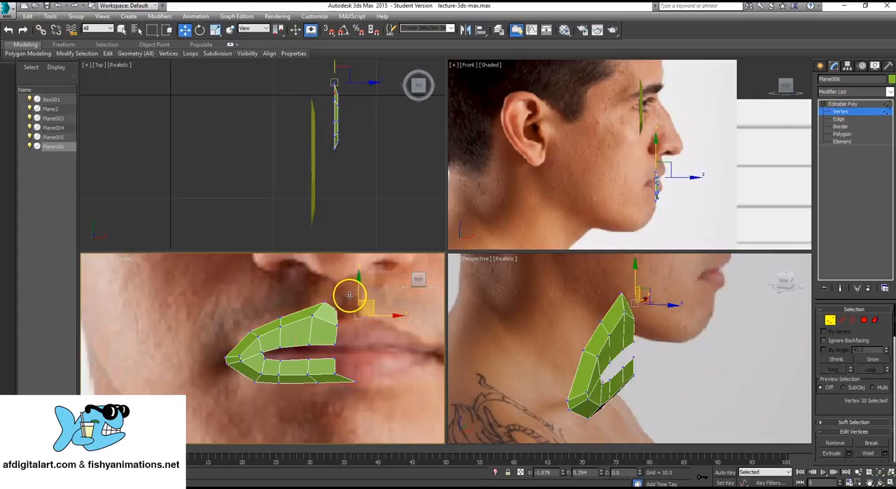
drag(349, 294, 349, 294)
click(357, 381)
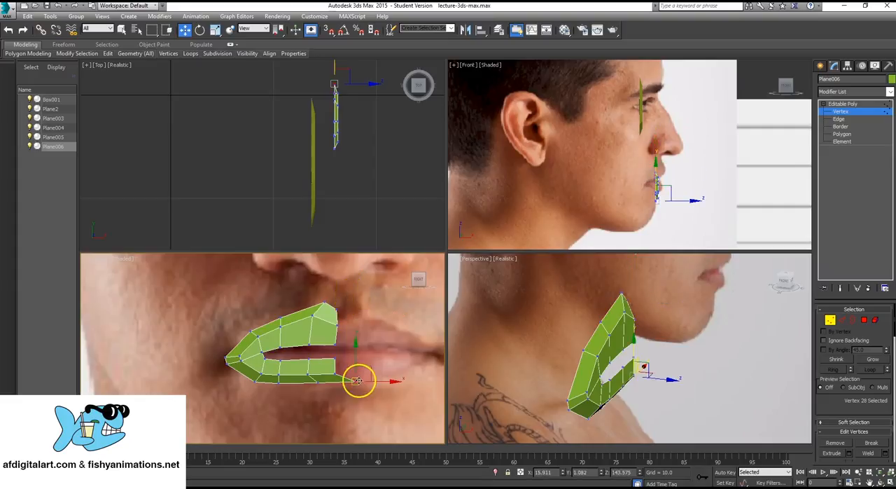
drag(368, 367, 350, 370)
- Adjust the outer ring's vertices along the mouth corner, lower lip and upper lip peak so the new faces are evenly shaped
scroll(269, 371, up, 4)
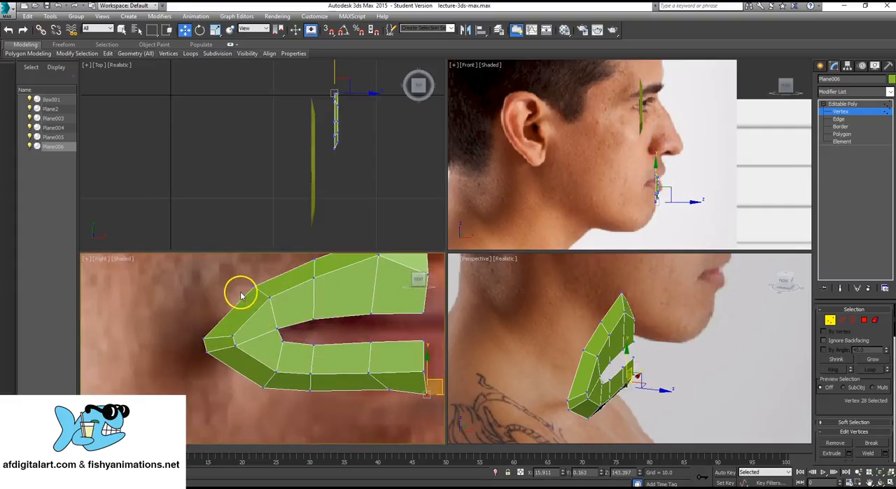
drag(260, 301, 252, 273)
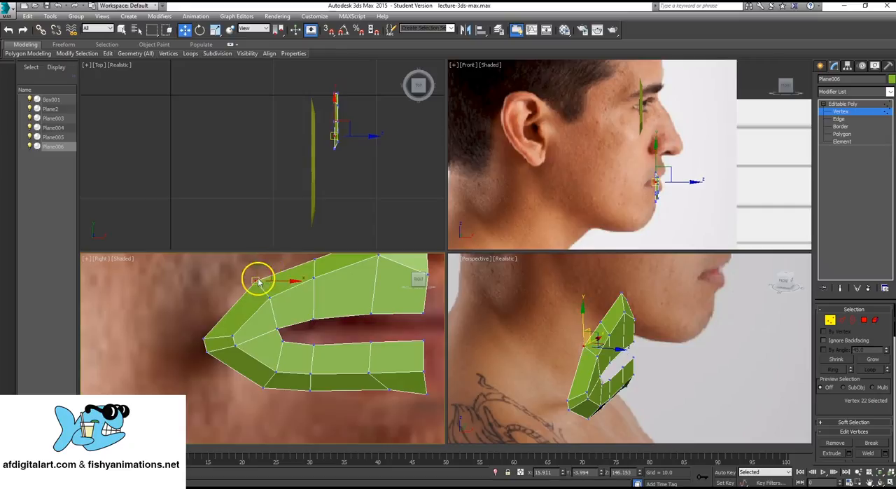
drag(193, 333, 215, 319)
drag(258, 385, 306, 388)
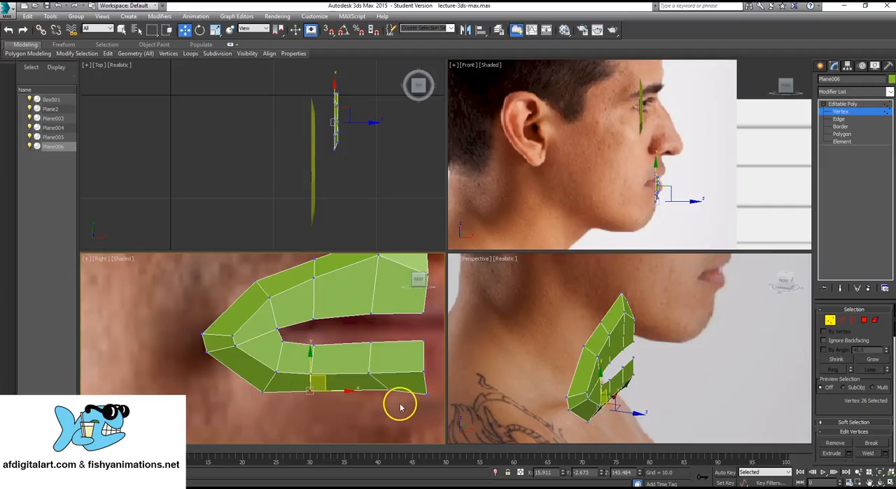
click(387, 383)
drag(390, 376, 389, 376)
middle_drag(327, 278, 281, 340)
drag(327, 311, 353, 292)
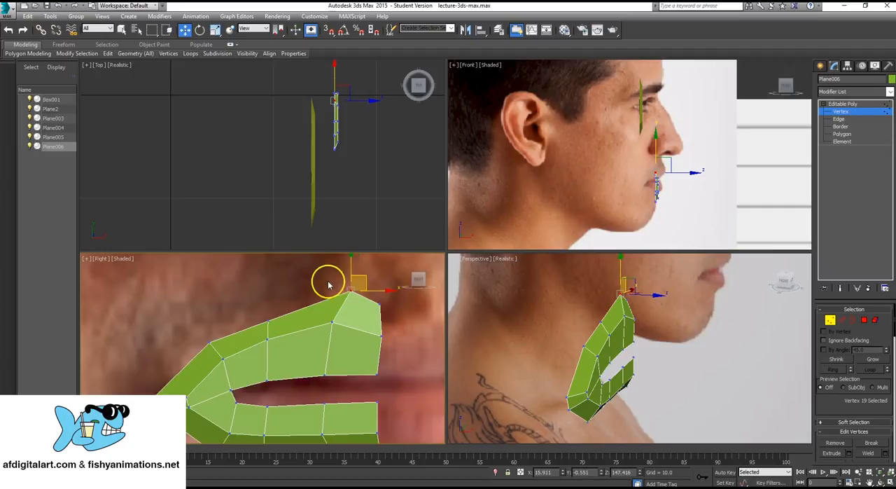
click(340, 359)
scroll(304, 341, down, 3)
middle_drag(304, 340, 322, 339)
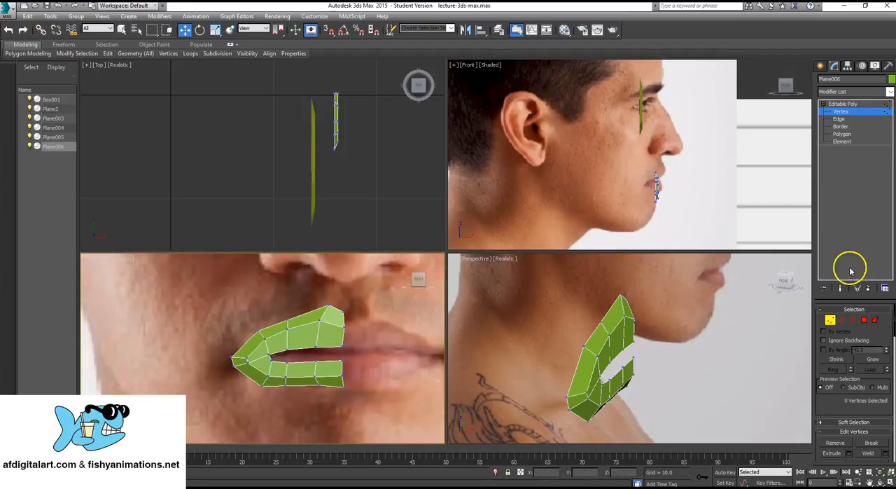
- Leave vertex editing and use the Cut tool to start a lengthwise cut through the inner upper-lip strip from its edge at the mouth's middle
click(849, 104)
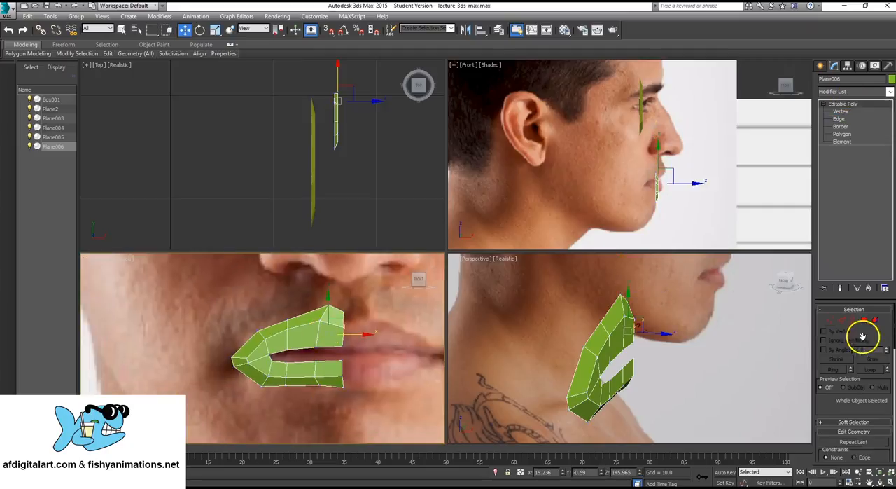
scroll(872, 360, down, 1)
scroll(868, 358, down, 2)
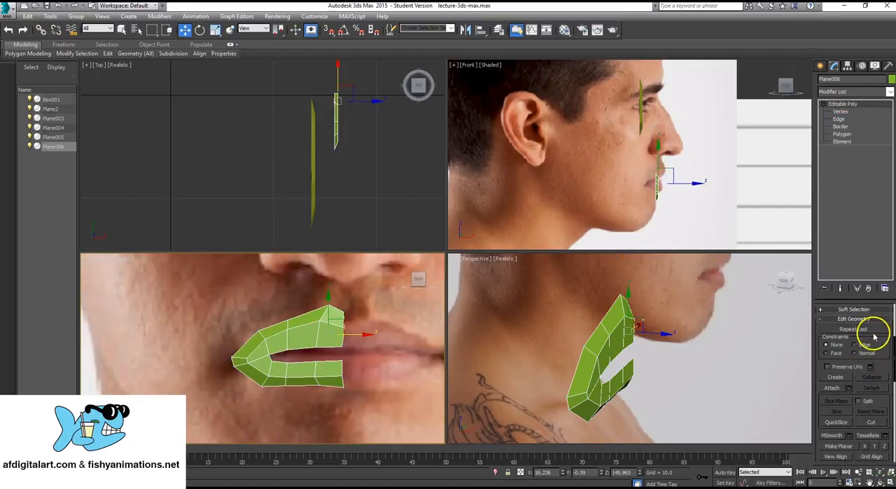
scroll(870, 324, down, 2)
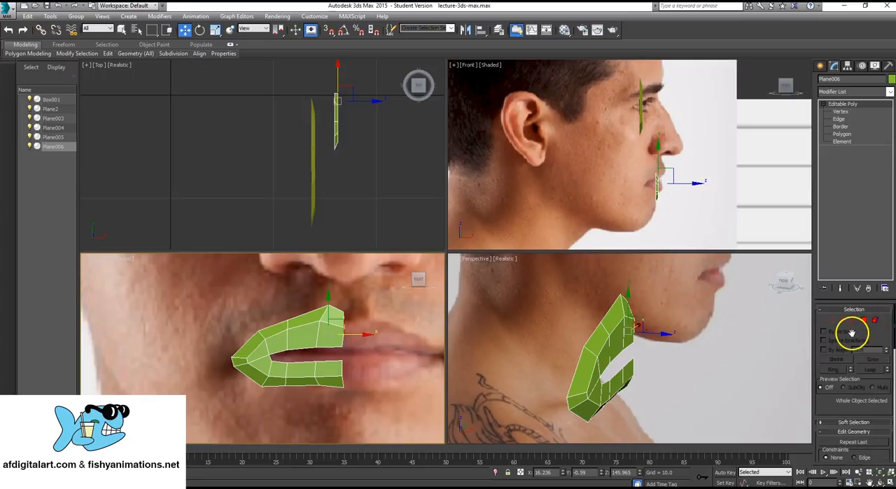
scroll(865, 326, up, 2)
scroll(853, 328, down, 2)
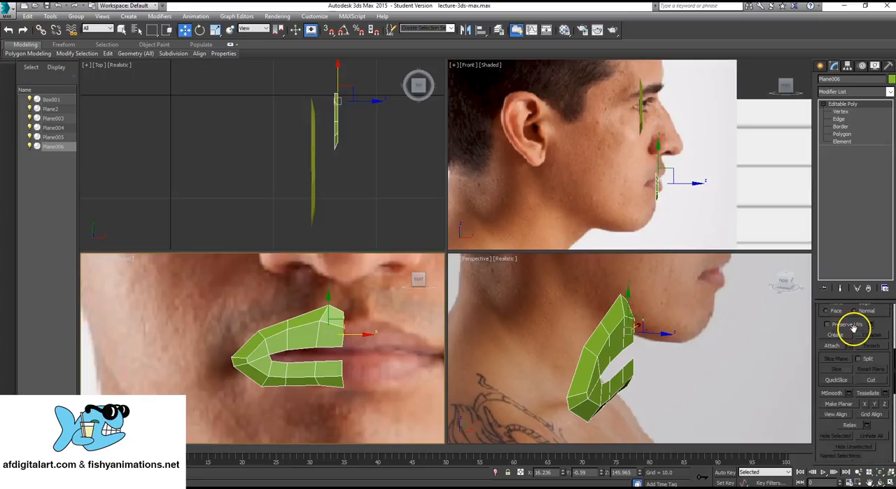
scroll(855, 326, down, 4)
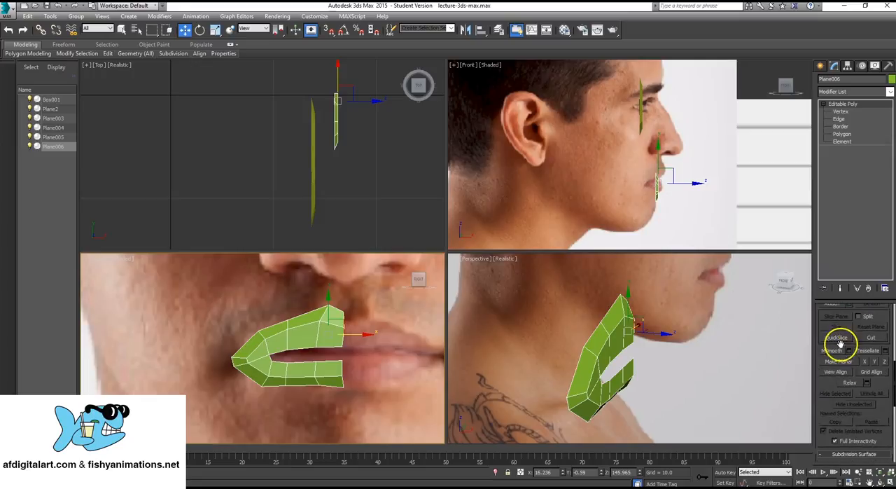
scroll(868, 329, up, 3)
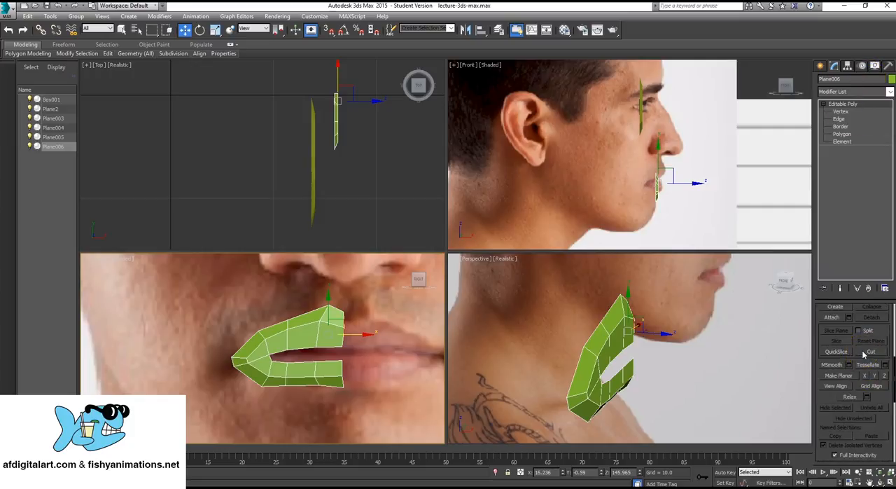
click(867, 352)
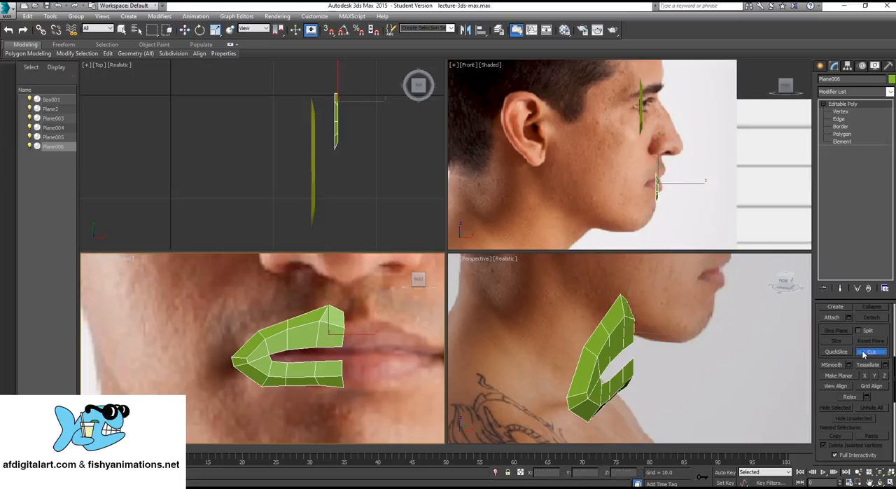
scroll(340, 335, up, 5)
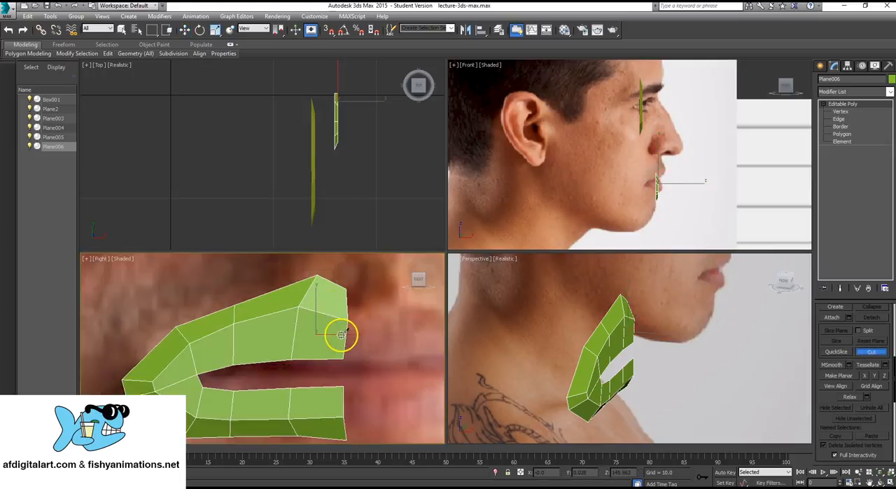
middle_drag(332, 326, 328, 340)
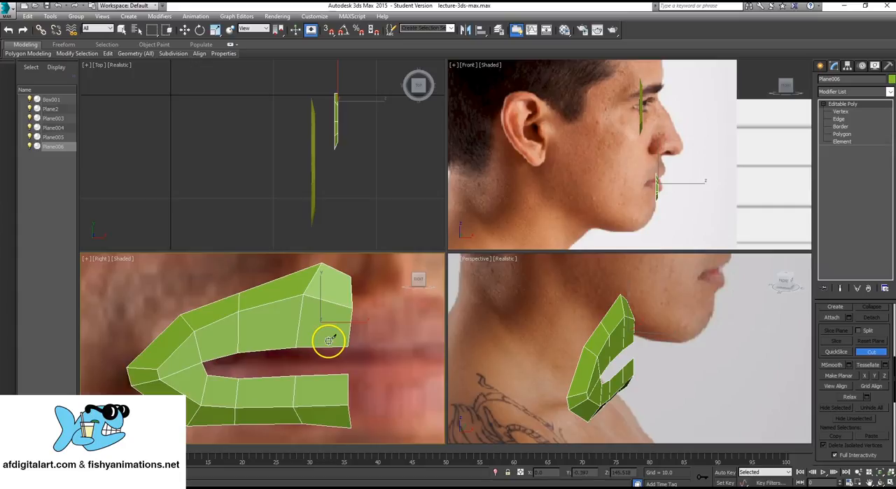
scroll(335, 344, up, 4)
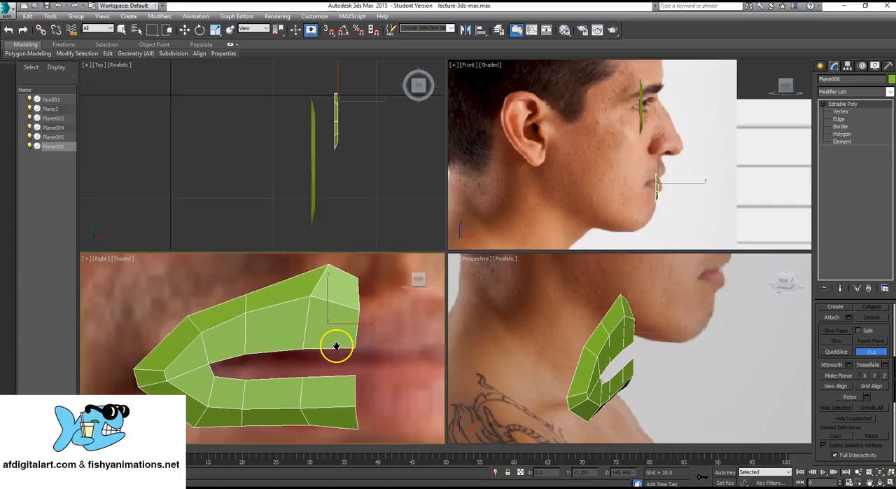
scroll(338, 344, up, 3)
scroll(337, 345, down, 8)
scroll(338, 344, up, 6)
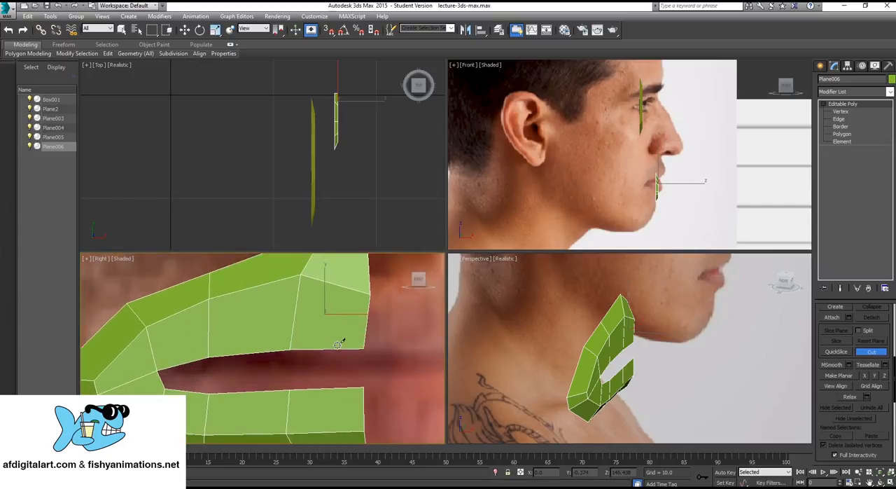
scroll(338, 345, down, 3)
scroll(337, 344, up, 2)
scroll(337, 344, down, 2)
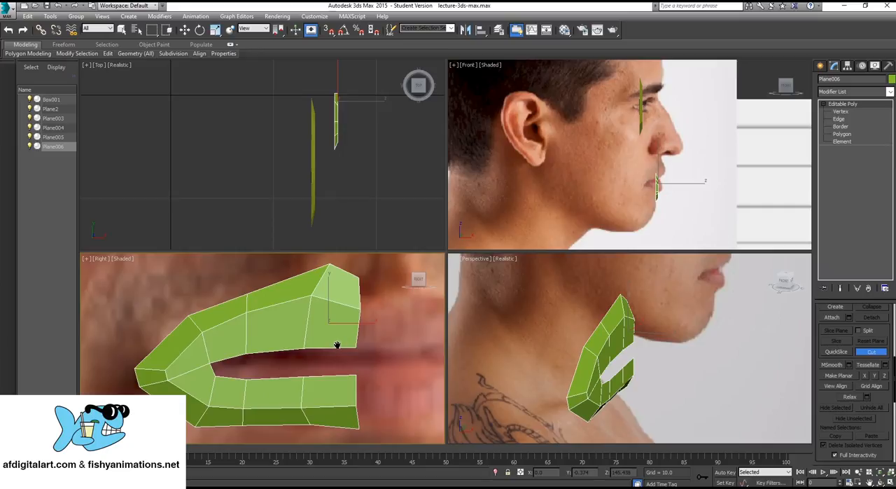
middle_drag(337, 345, 339, 340)
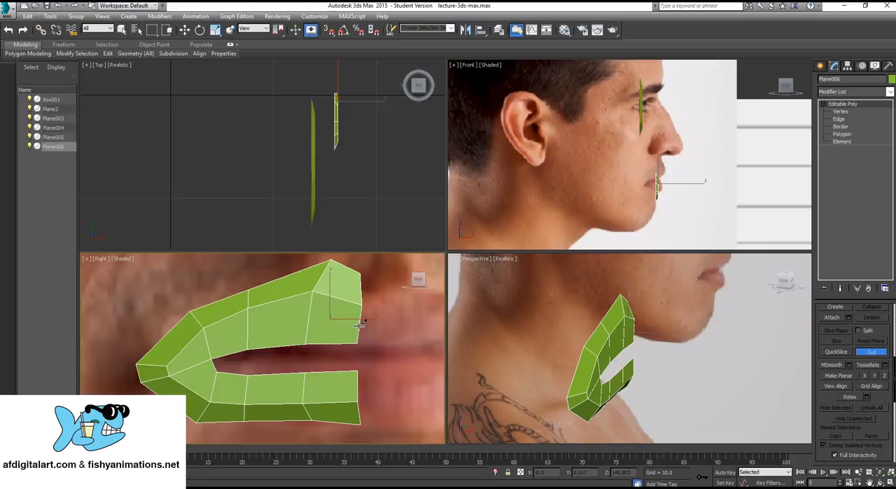
click(357, 325)
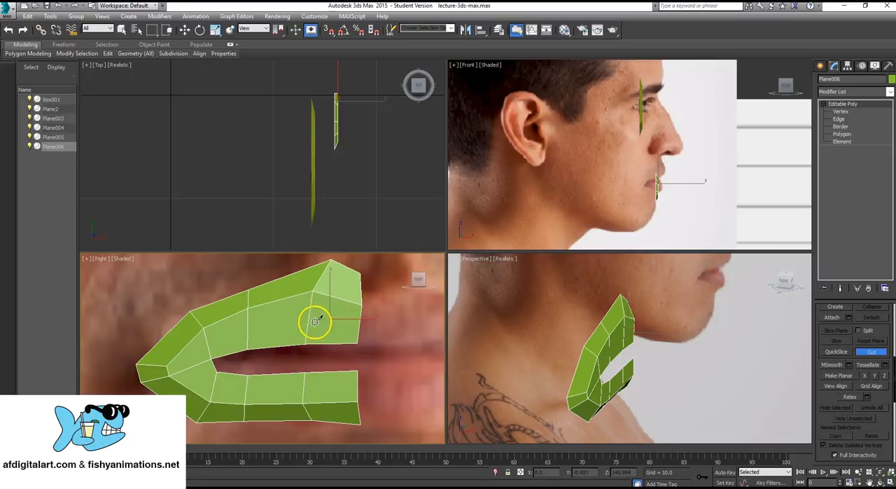
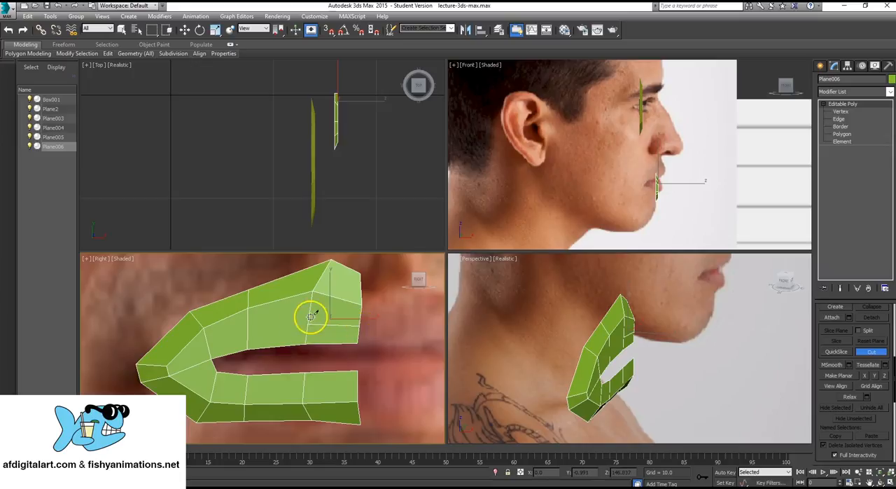
- Continue the lengthwise cut through the inner lip strip, around the mouth corner and along the lower lip to the mouth's middle
click(309, 323)
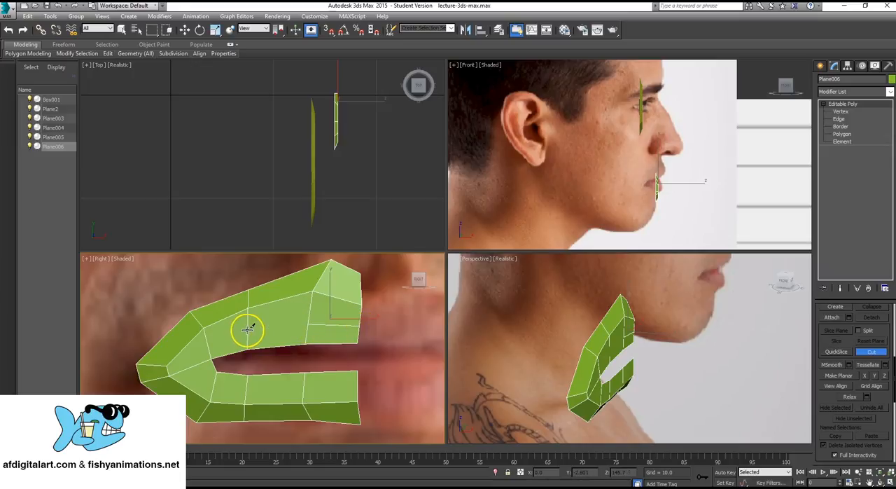
click(249, 329)
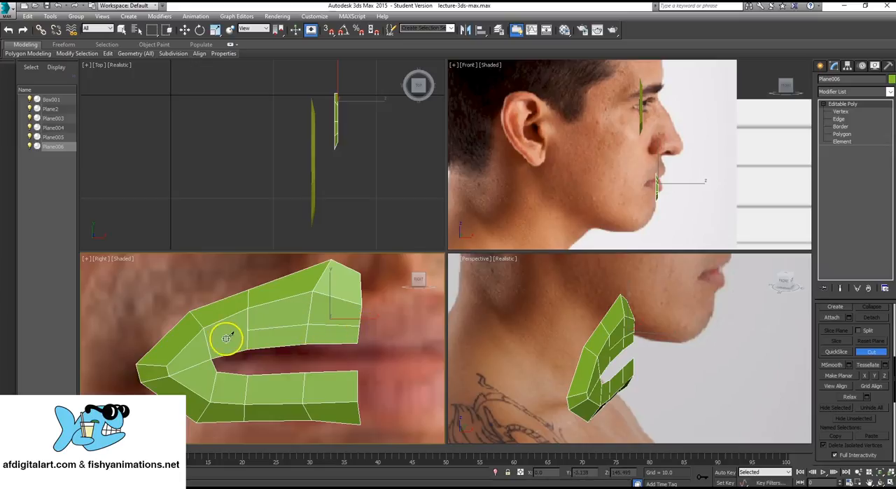
click(194, 366)
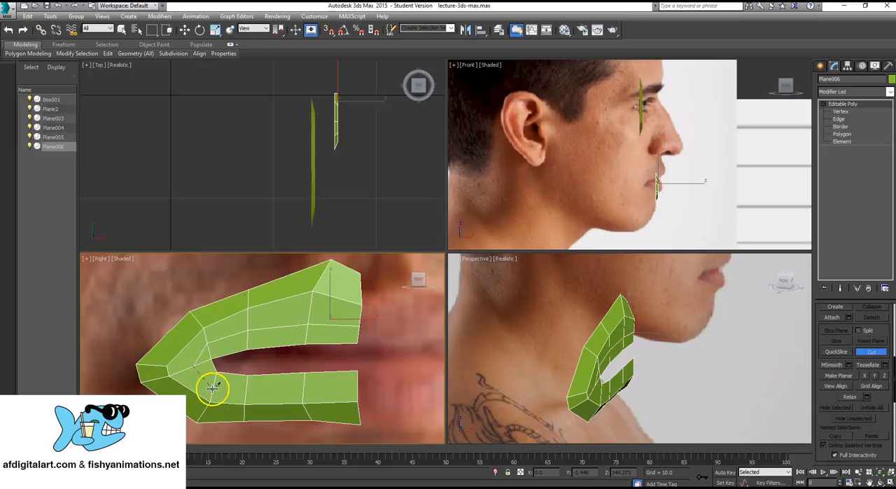
click(213, 389)
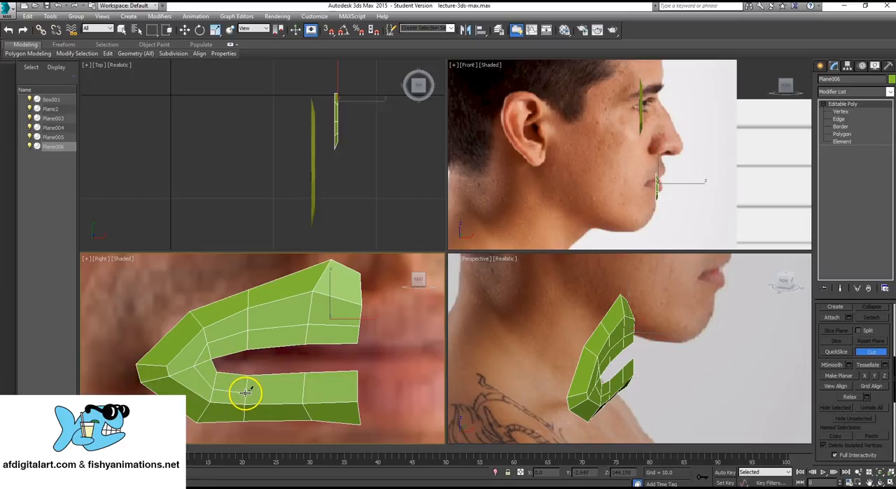
click(246, 393)
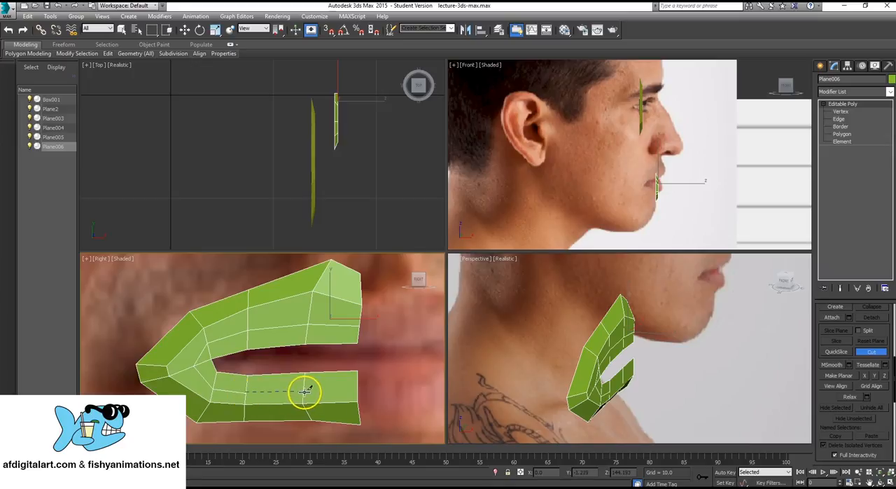
click(306, 392)
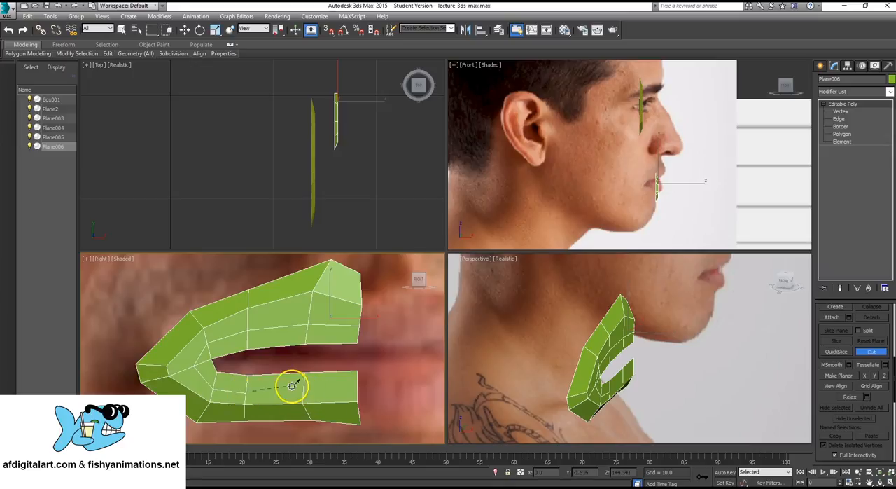
right_click(348, 382)
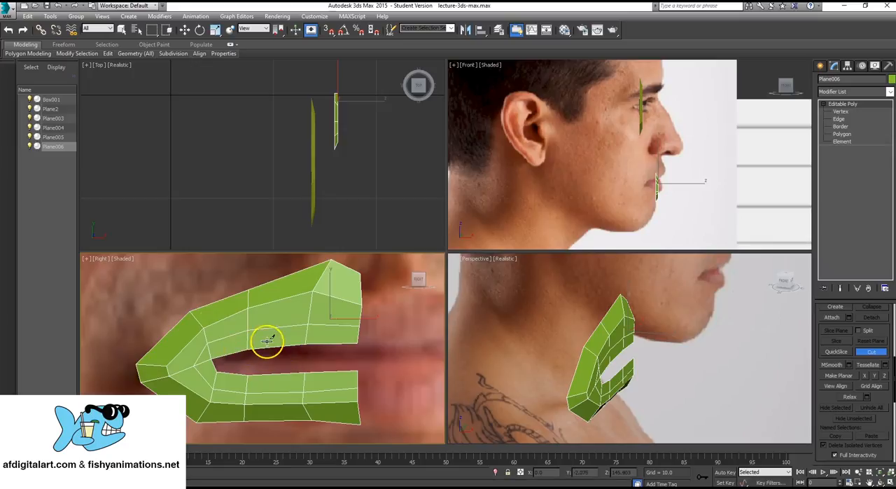
key(q)
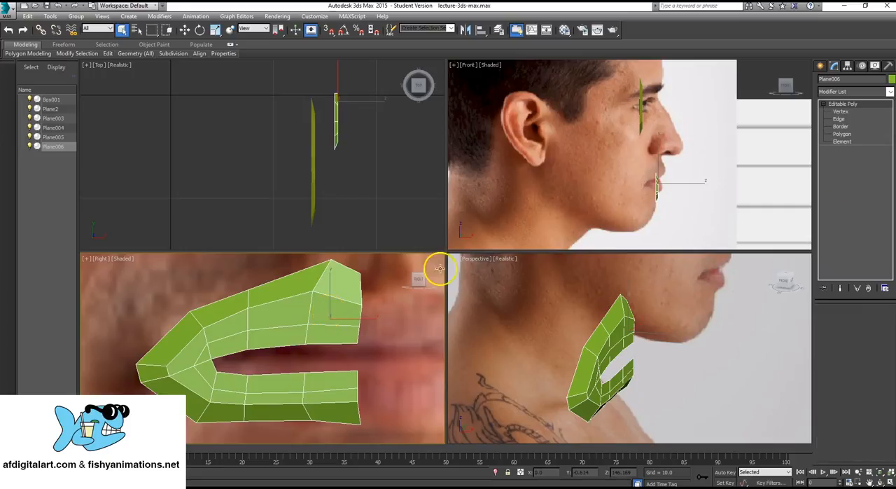
- Switch to vertex editing and raise the new cut's vertex below the upper lip peak slightly
click(841, 111)
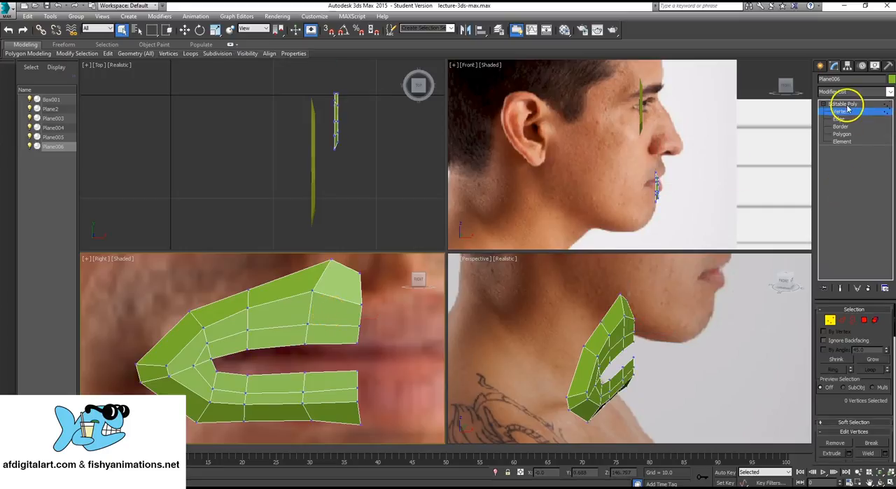
click(360, 323)
key(w)
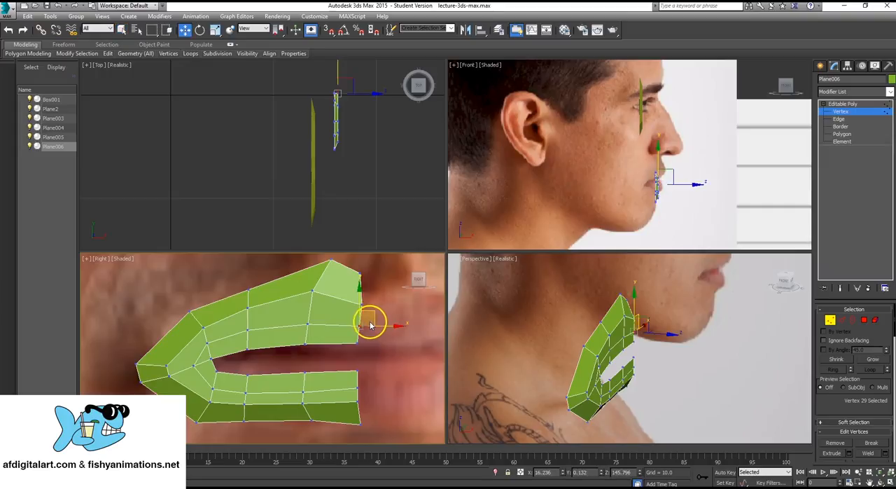
click(308, 321)
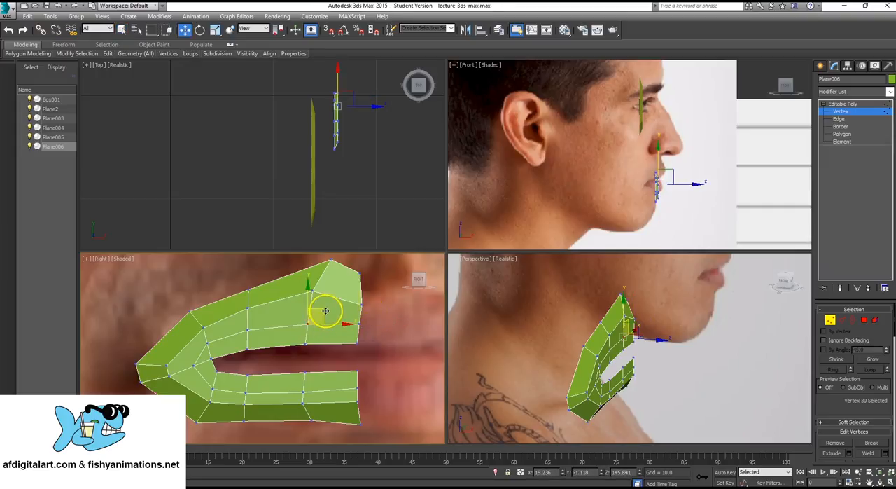
drag(319, 311, 319, 304)
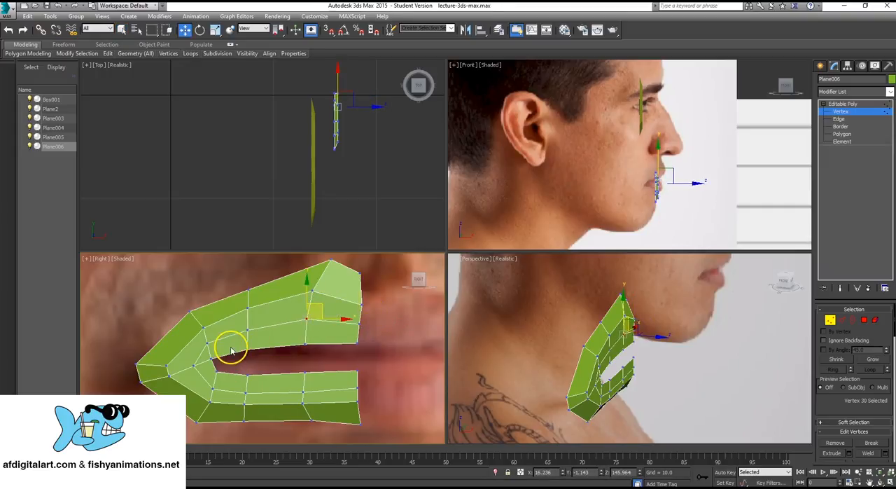
- Move the eight vertices along the mouth opening's inner rim back in depth, and finish vertex editing with the mouth mesh deselected
drag(238, 344, 286, 373)
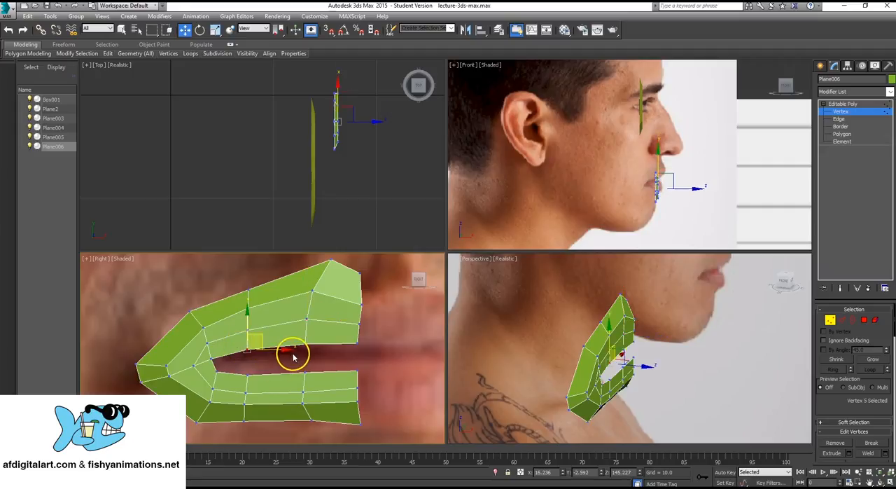
ctrl+click(305, 345)
ctrl+click(359, 343)
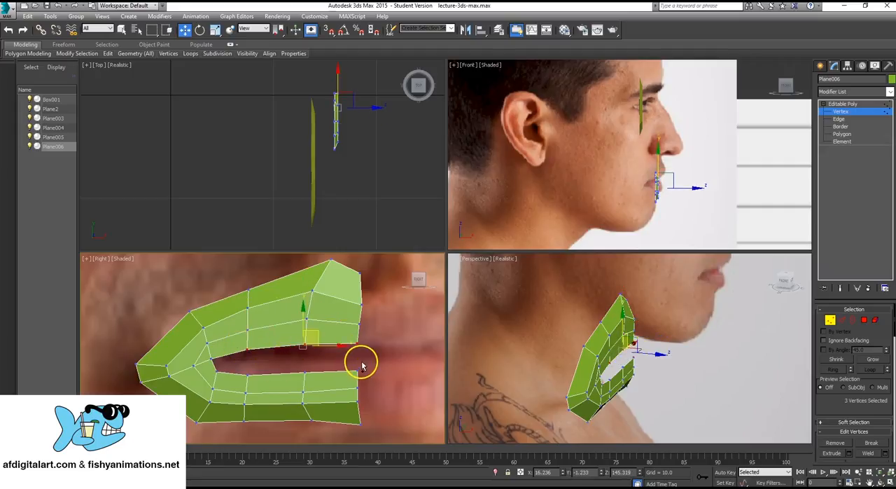
ctrl+click(358, 371)
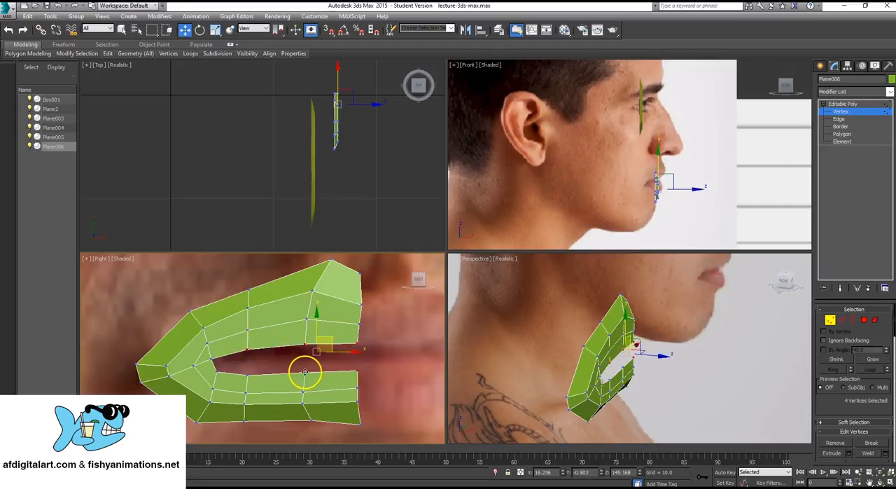
ctrl+click(304, 374)
ctrl+click(248, 376)
ctrl+click(216, 371)
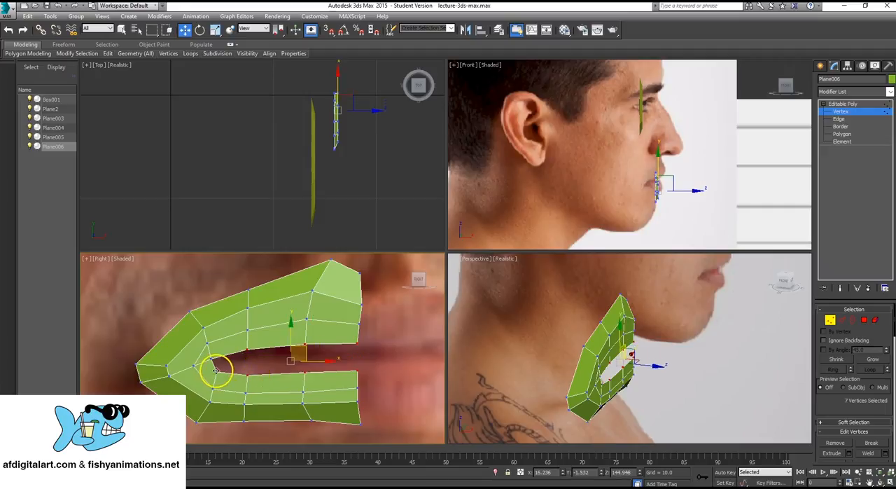
ctrl+click(212, 360)
middle_drag(284, 348, 279, 346)
scroll(658, 151, up, 5)
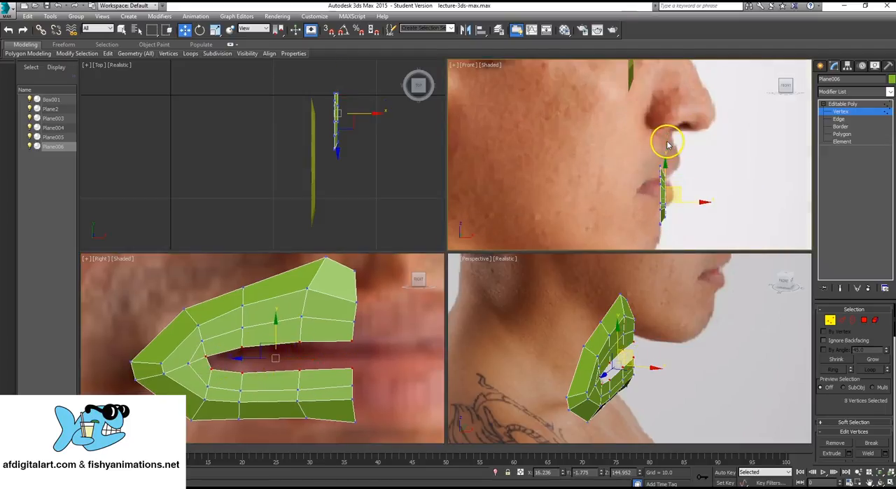
middle_drag(662, 185, 666, 172)
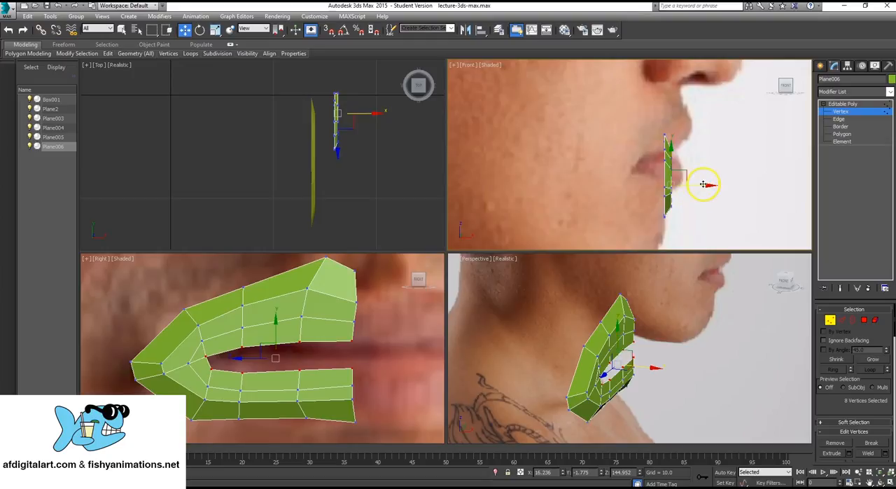
drag(701, 186, 689, 187)
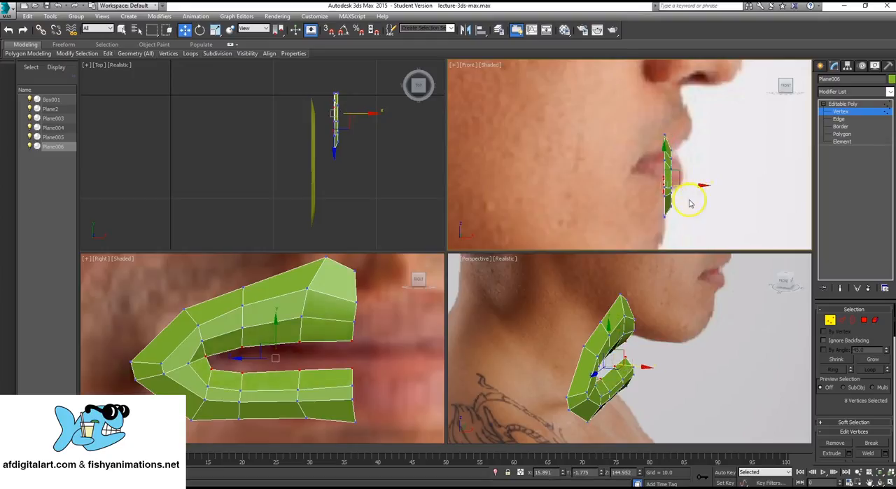
alt+middle_drag(621, 357, 632, 387)
click(745, 326)
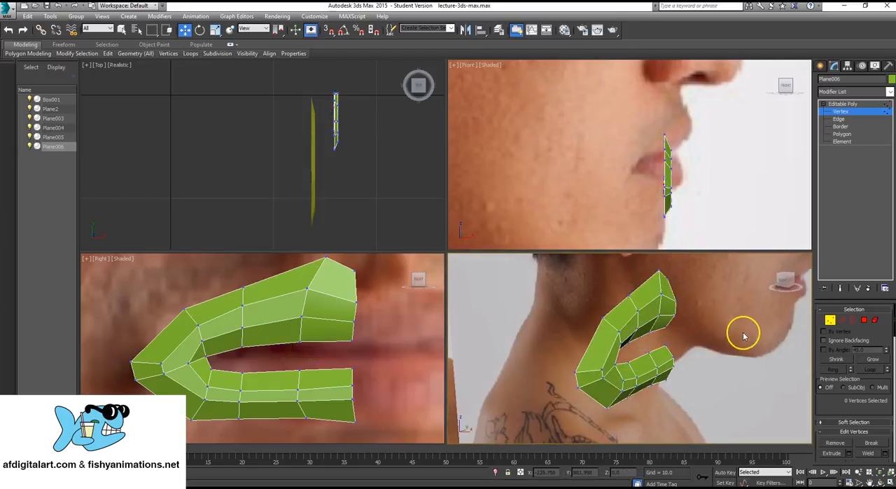
click(846, 104)
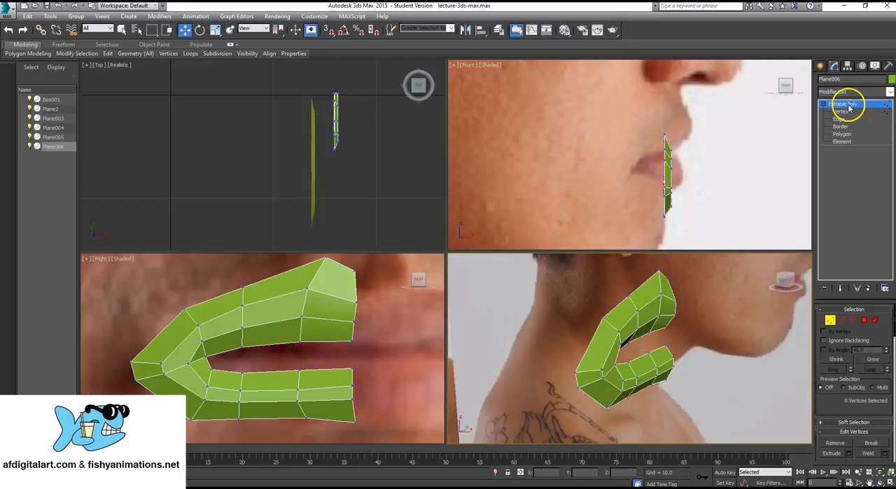
click(735, 332)
- Examine how the eye ring and half mouth sit on the front face photo and the gap between them
mouse_move(657, 323)
alt+middle_down()
mouse_move(672, 320)
mouse_move(644, 316)
mouse_move(686, 334)
mouse_move(630, 366)
mouse_move(616, 346)
mouse_move(647, 362)
mouse_move(640, 354)
mouse_move(666, 357)
mouse_move(643, 337)
mouse_move(653, 350)
alt+middle_up()
scroll(650, 346, up, 4)
middle_drag(321, 338, 316, 348)
scroll(316, 346, down, 6)
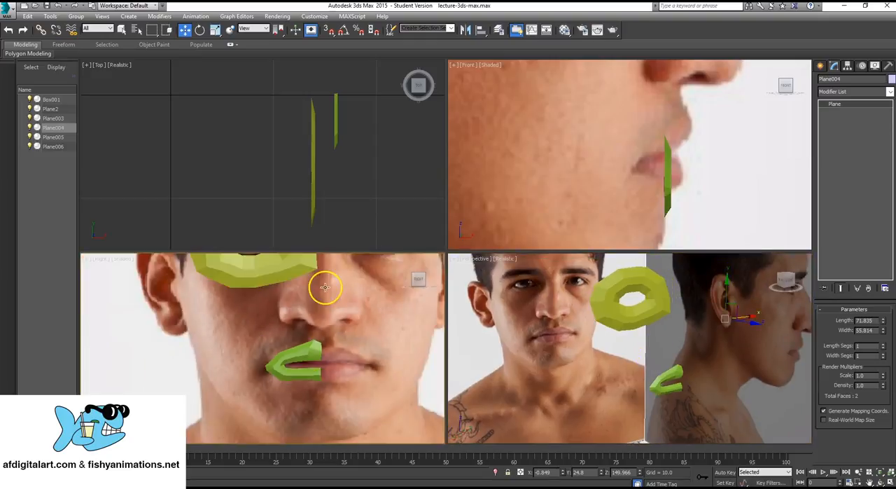
scroll(322, 352, down, 3)
middle_drag(324, 287, 334, 329)
scroll(321, 352, up, 2)
scroll(316, 333, up, 4)
scroll(319, 340, down, 4)
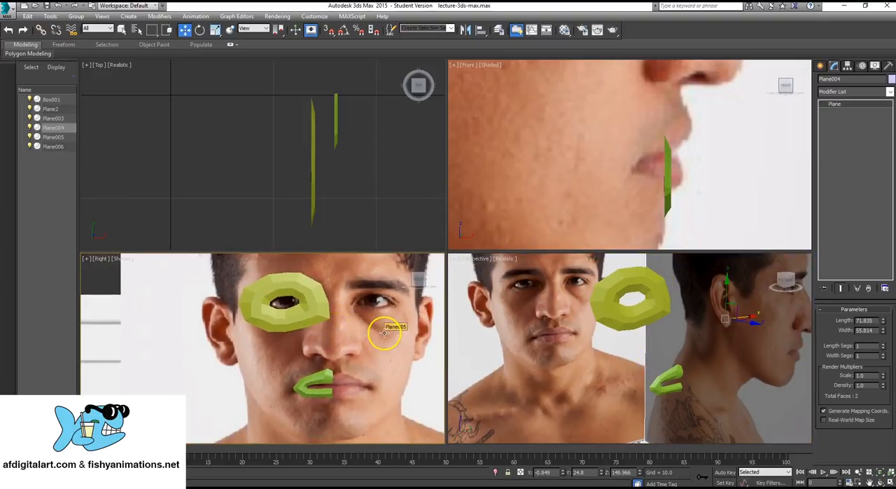
mouse_move(330, 350)
middle_down()
mouse_move(340, 324)
mouse_move(343, 340)
middle_up()
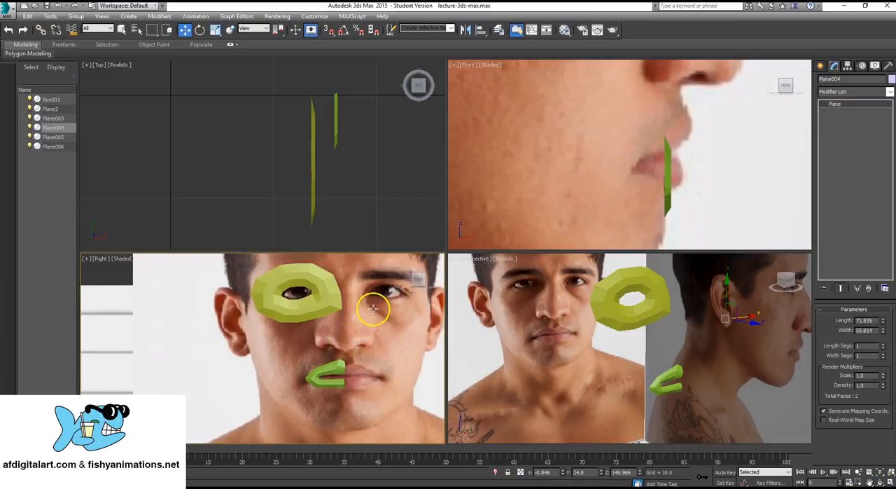
scroll(352, 330, down, 2)
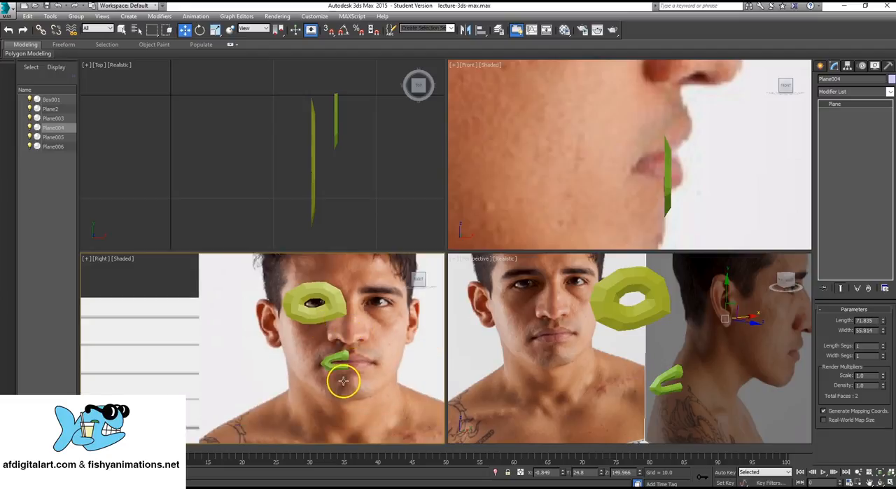
middle_drag(349, 338, 353, 331)
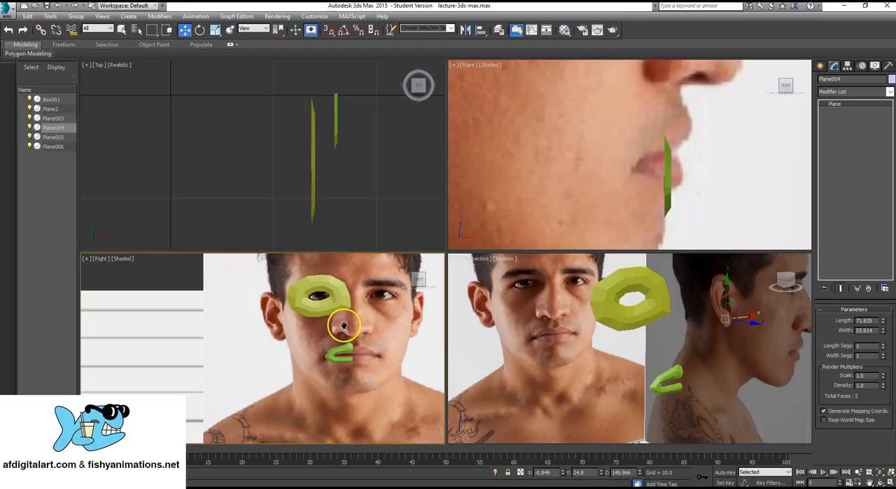
- Attach the half-mouth mesh to the eye ring so both form one editable poly
click(339, 301)
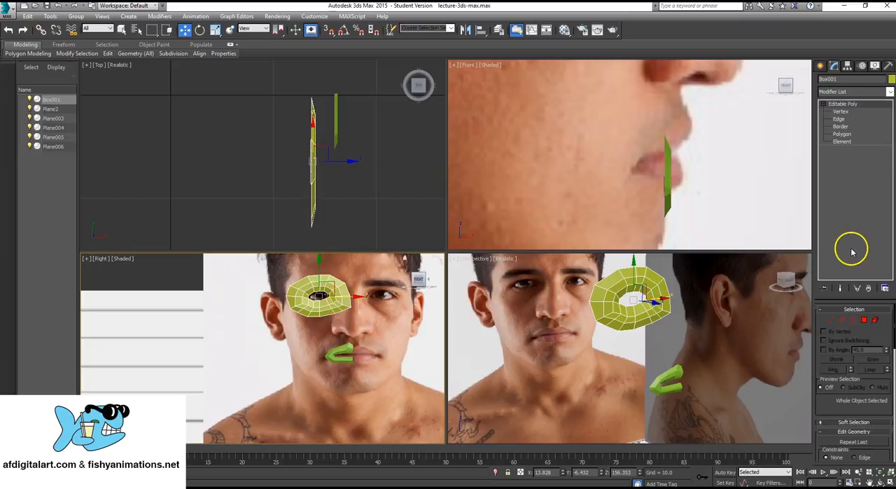
scroll(875, 328, down, 1)
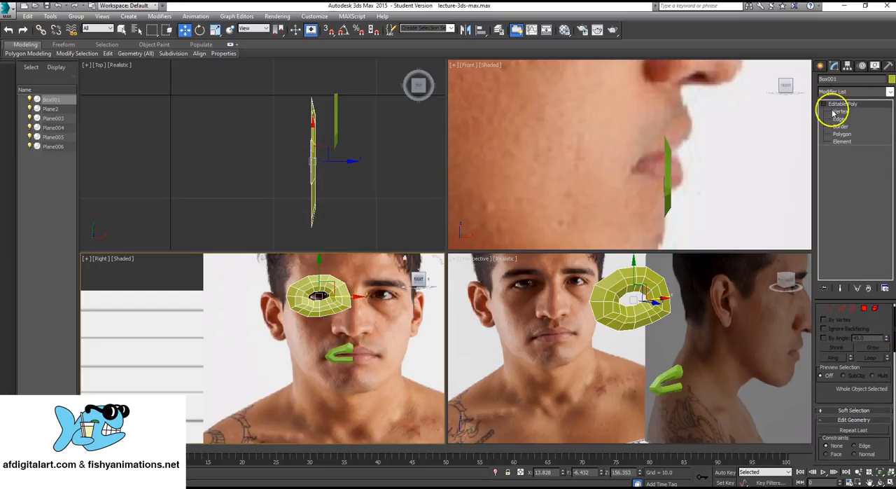
scroll(851, 365, down, 3)
scroll(854, 368, down, 3)
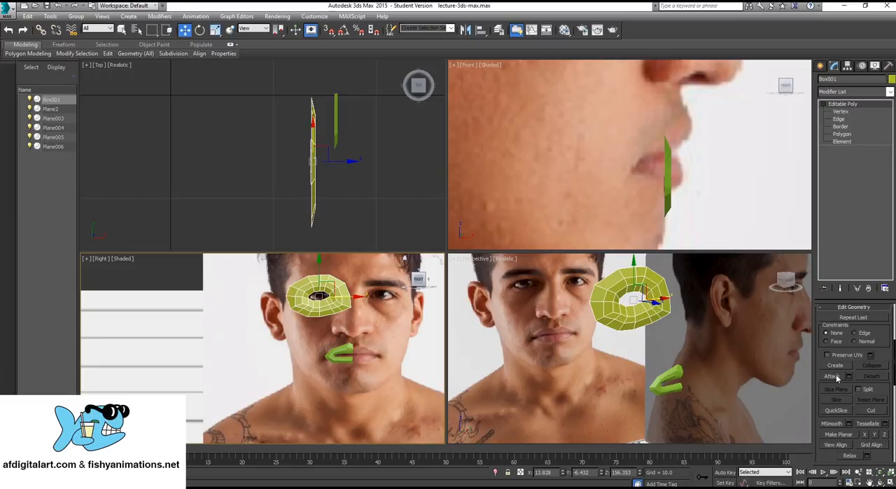
click(831, 377)
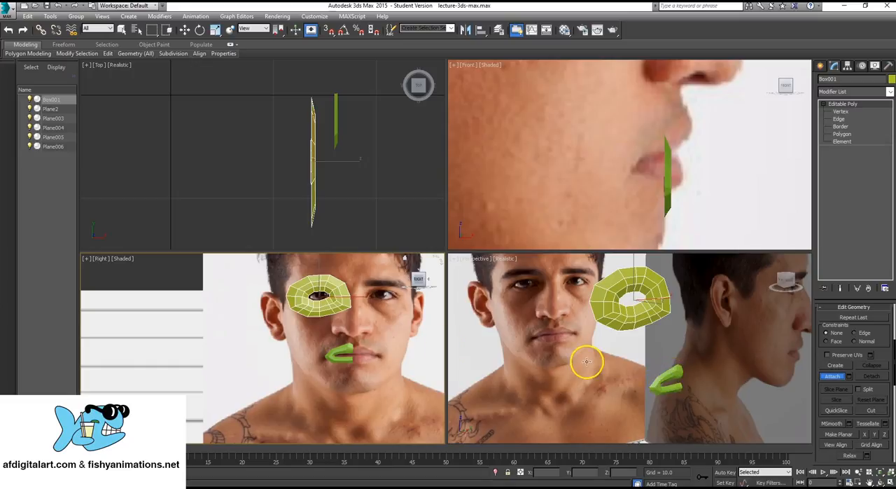
click(674, 376)
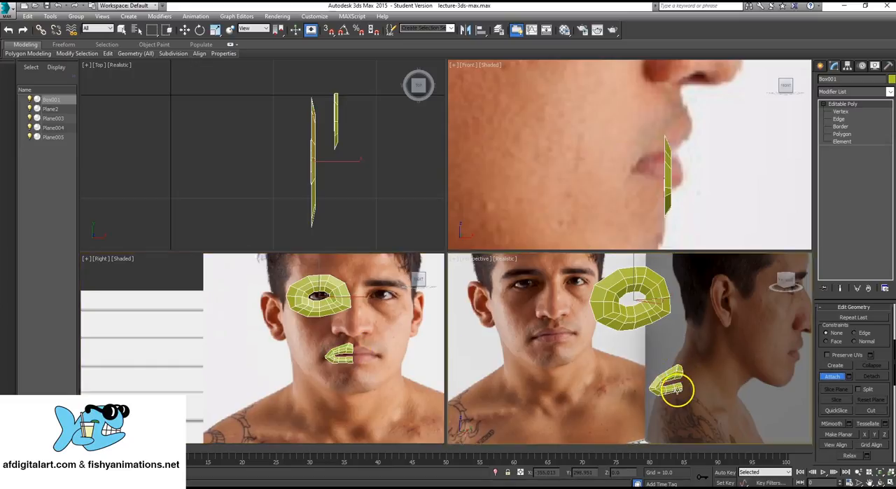
click(834, 376)
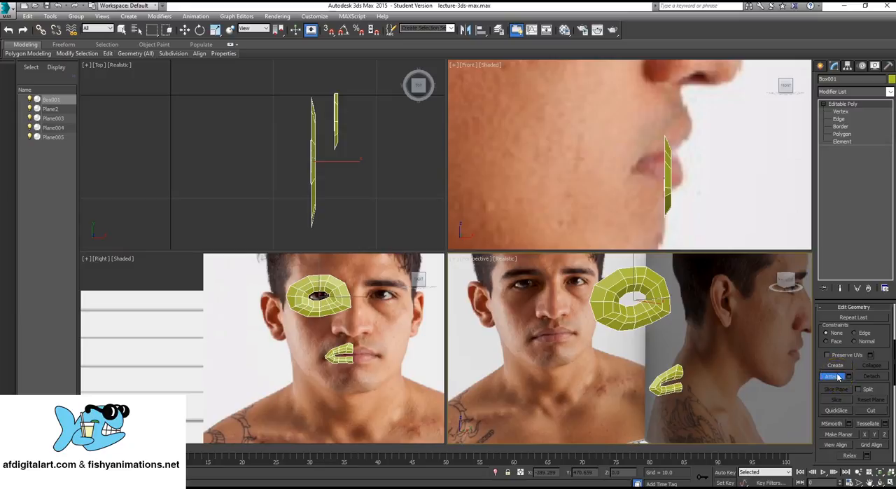
click(839, 378)
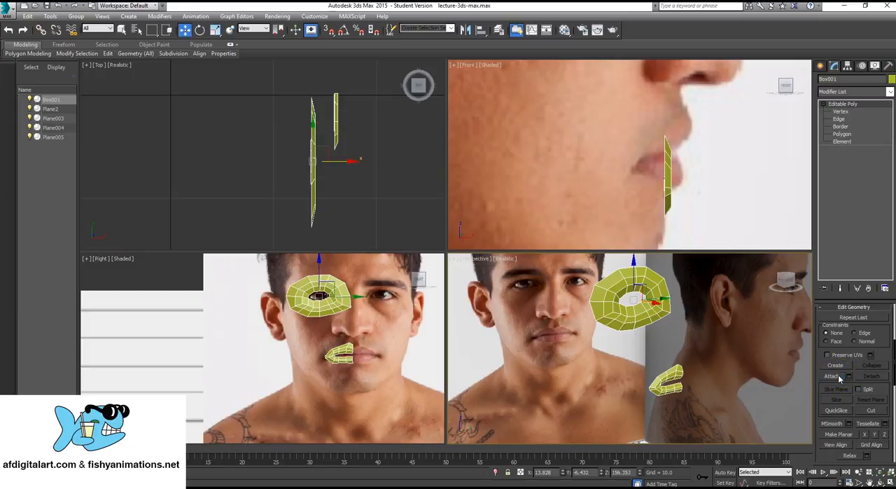
- In edge editing, extend two neighbouring lower edges at the eye ring's nose-side corner down to just above the upper lip as two strips
click(840, 120)
scroll(332, 301, up, 5)
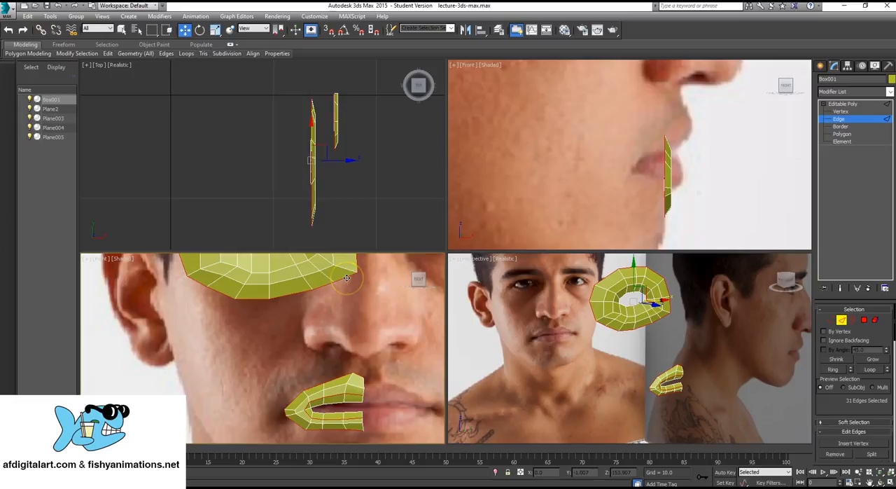
click(335, 282)
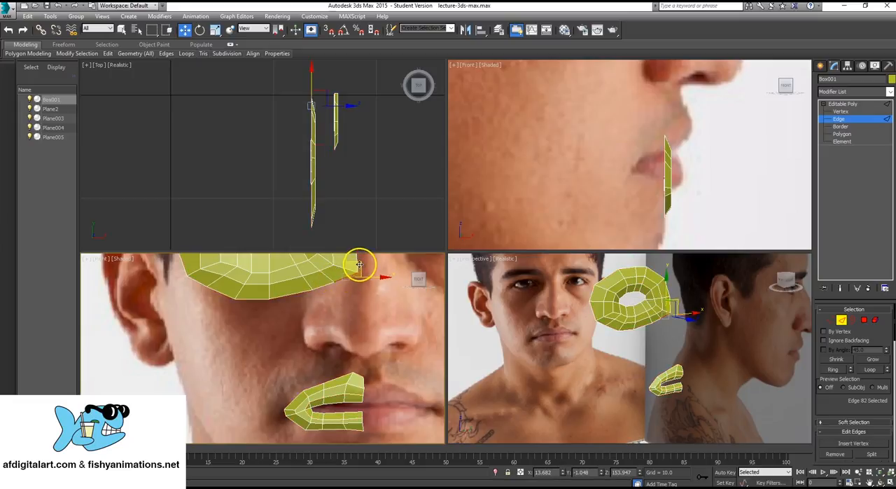
shift+drag(358, 262, 352, 359)
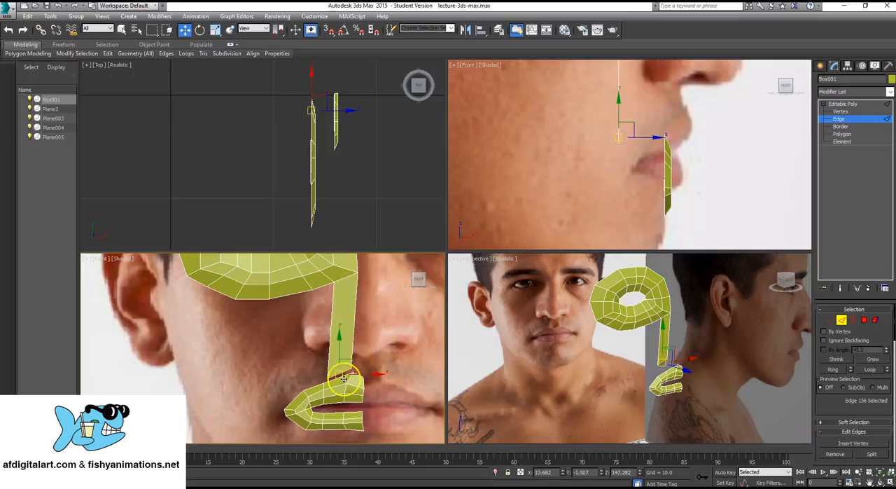
click(324, 287)
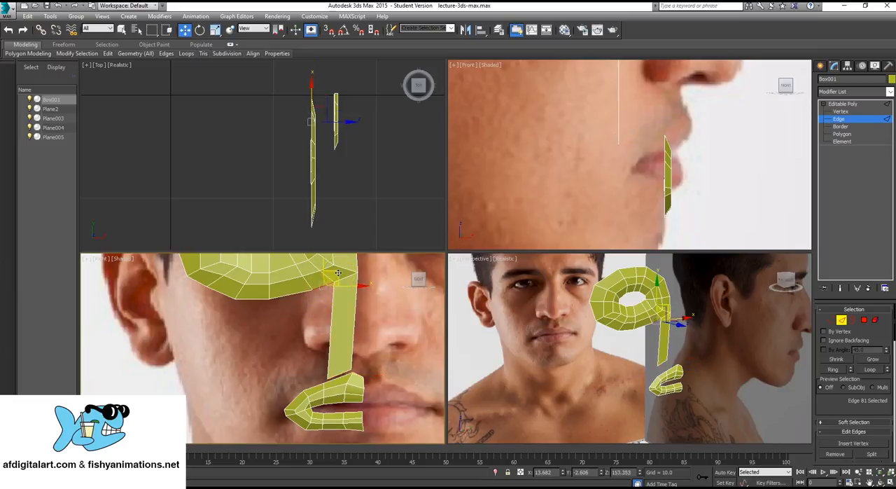
shift+drag(338, 273, 326, 372)
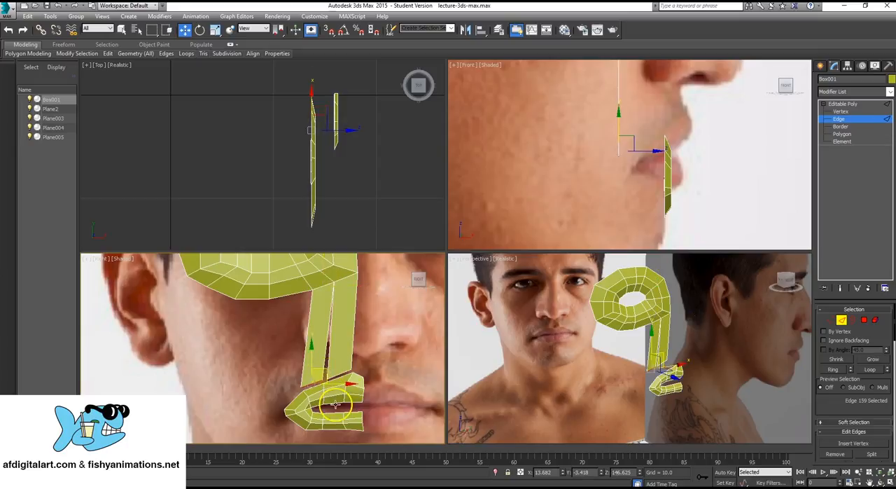
- Switch to vertex editing and move the strips' lower vertices close to the matching vertices on the half mouth's upper edge
middle_drag(335, 404, 342, 329)
scroll(342, 329, up, 5)
middle_drag(315, 290, 297, 342)
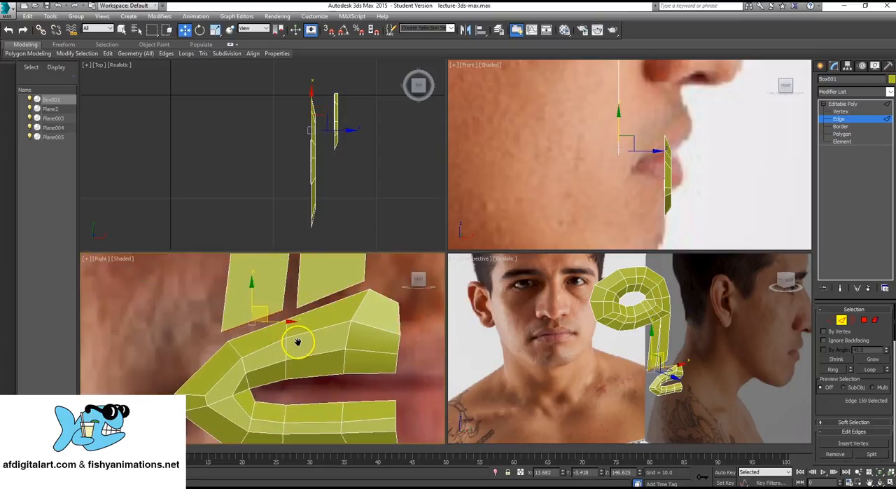
scroll(297, 342, down, 2)
key(1)
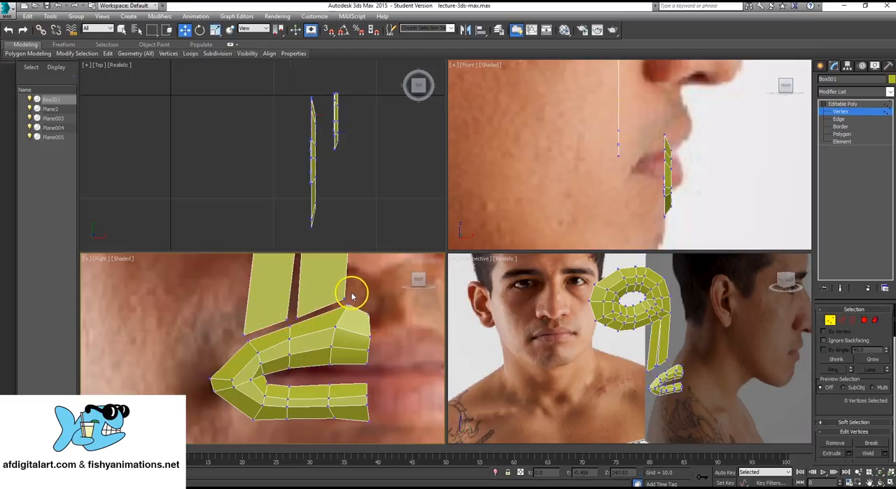
click(345, 299)
drag(360, 286, 364, 289)
mouse_move(291, 308)
mouse_down()
mouse_move(301, 319)
mouse_move(304, 306)
mouse_move(289, 323)
mouse_move(300, 310)
mouse_up()
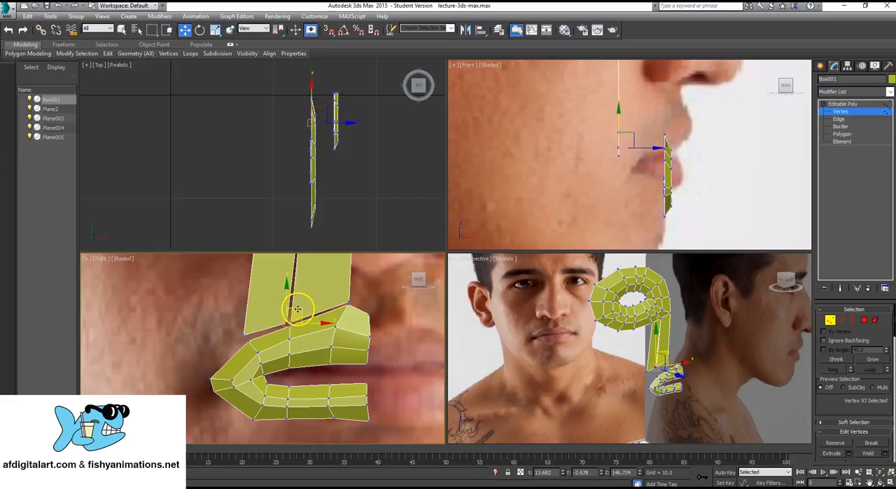
drag(244, 337, 246, 338)
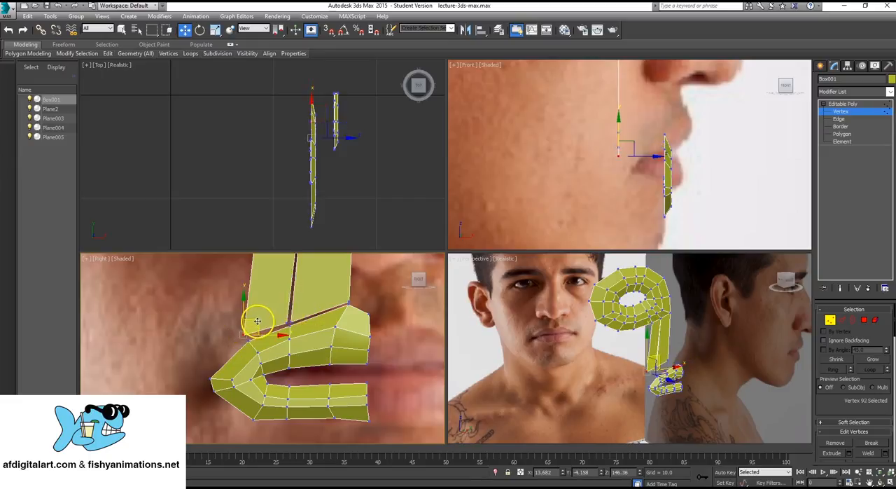
- Collapse the strips' lower vertices with the matching upper lip vertices, one group at a time, to join the eye ring to the mouth
key(x)
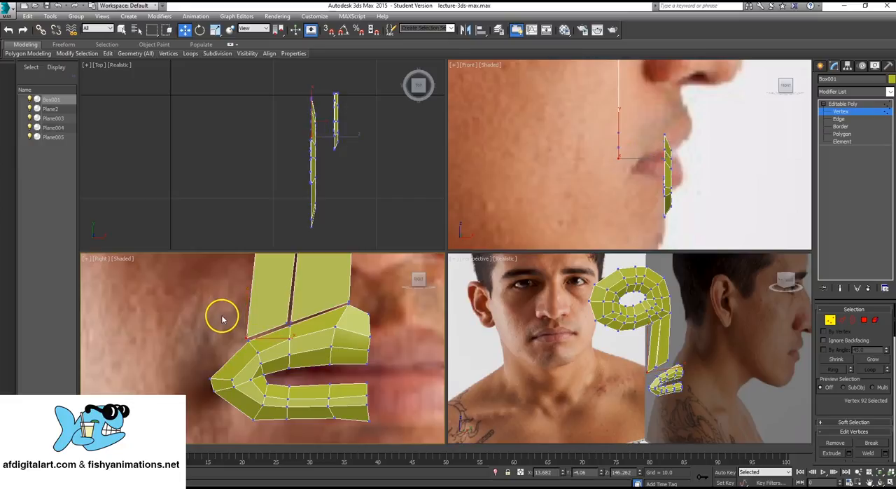
key(q)
drag(232, 330, 257, 350)
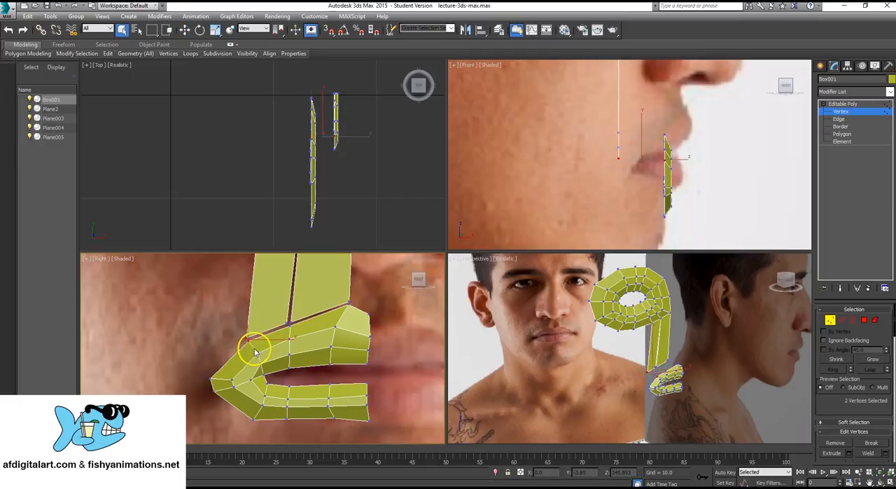
scroll(881, 323, down, 4)
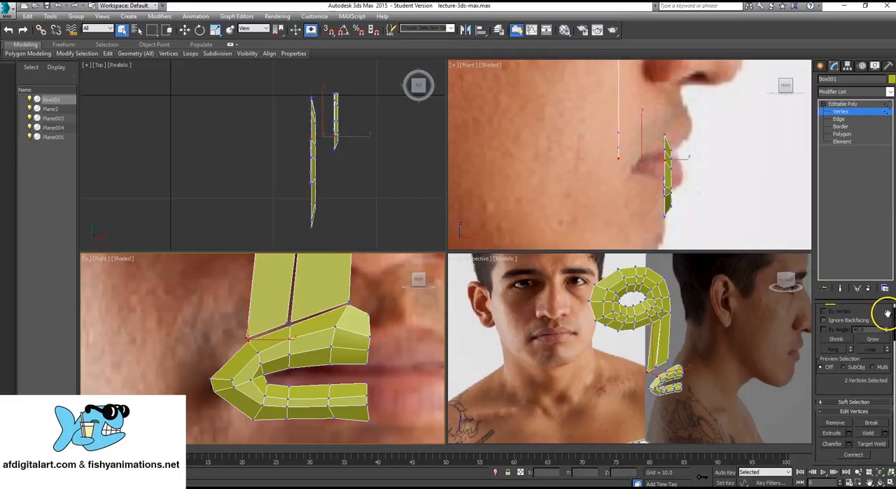
scroll(863, 360, down, 6)
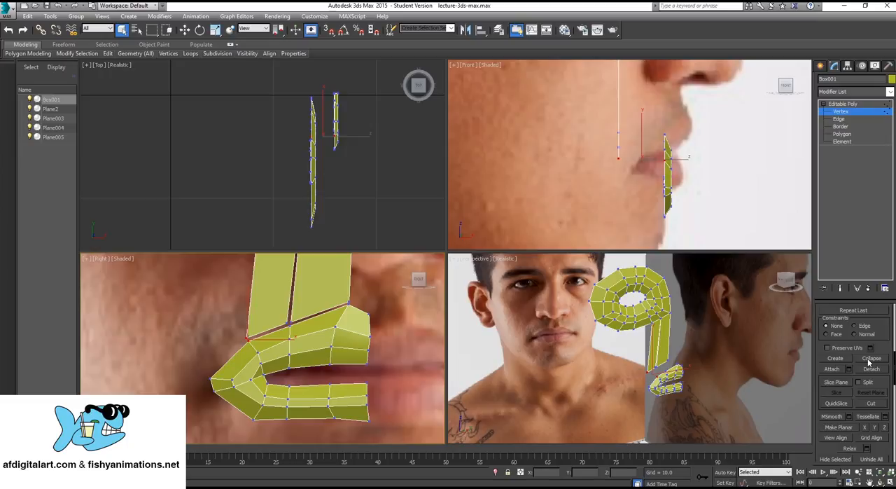
click(869, 359)
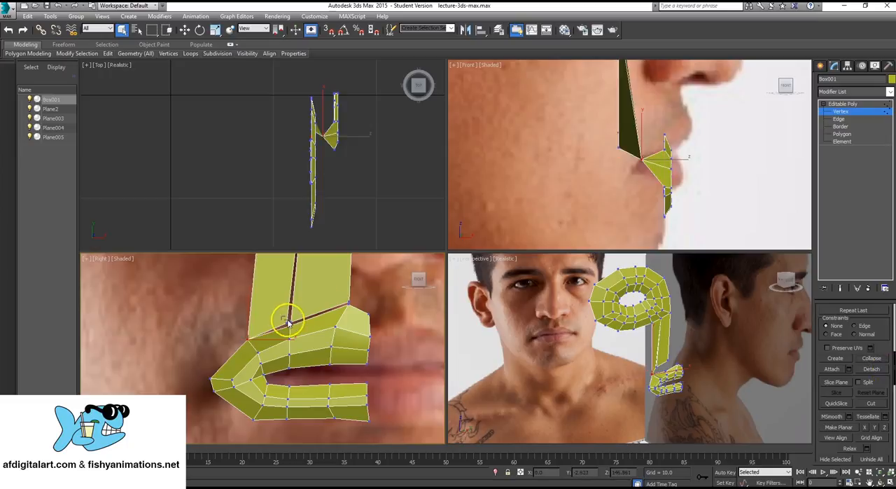
click(883, 361)
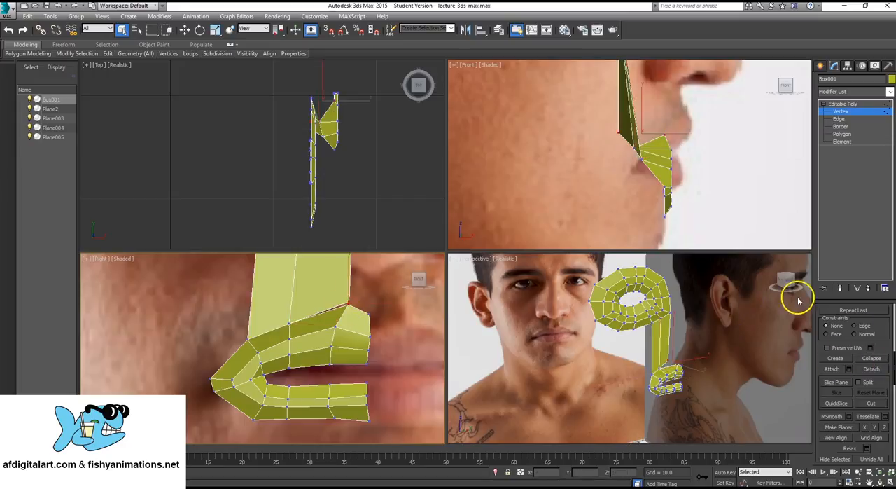
click(871, 356)
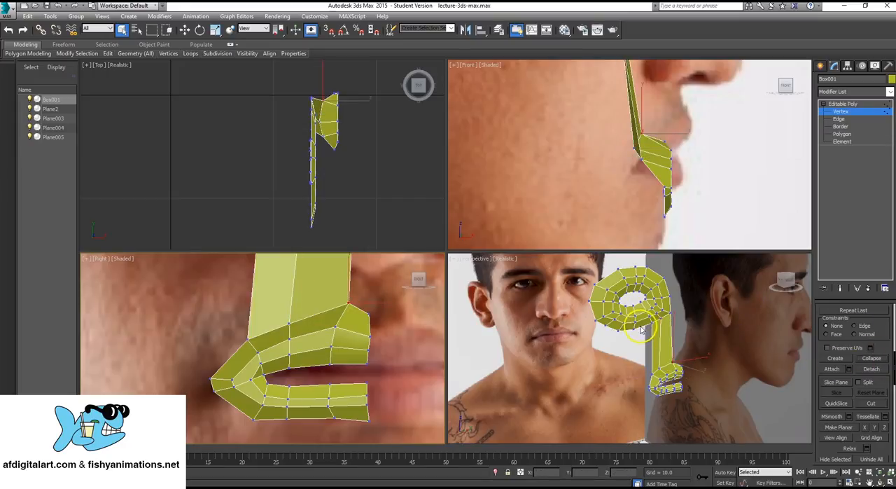
- Examine the joined strip between the eye ring and mouth in the perspective and front photo views
alt+middle_drag(640, 329, 399, 348)
scroll(334, 391, up, 2)
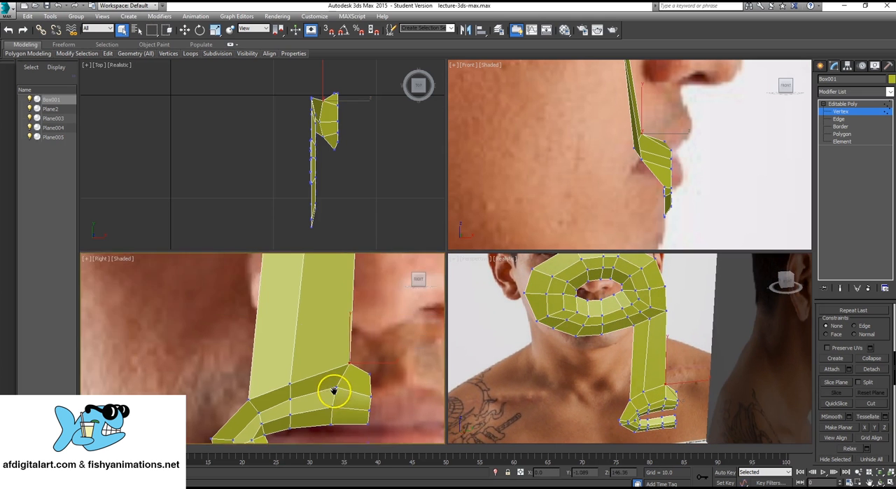
scroll(335, 393, down, 4)
scroll(337, 304, up, 1)
middle_drag(337, 306, 348, 277)
scroll(346, 344, up, 1)
middle_drag(347, 344, 350, 338)
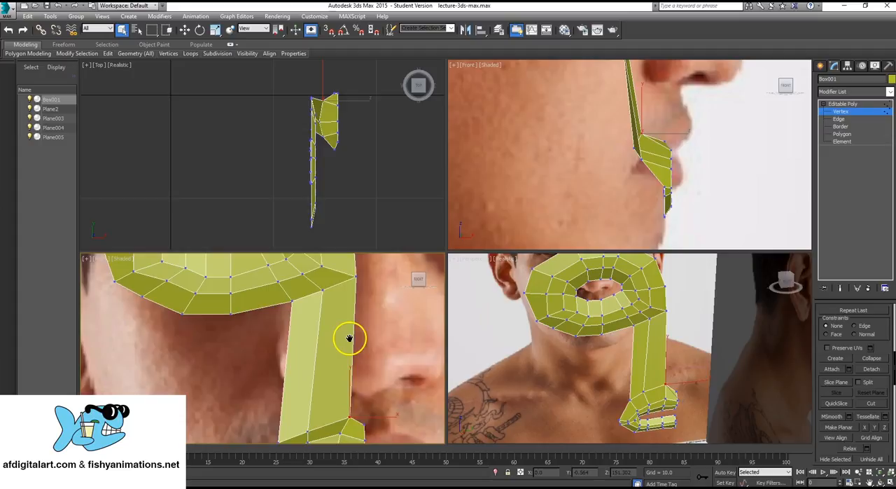
scroll(349, 338, down, 2)
- Finish vertex editing, maximize the front photo view and select the joined eye and mouth mesh
click(847, 104)
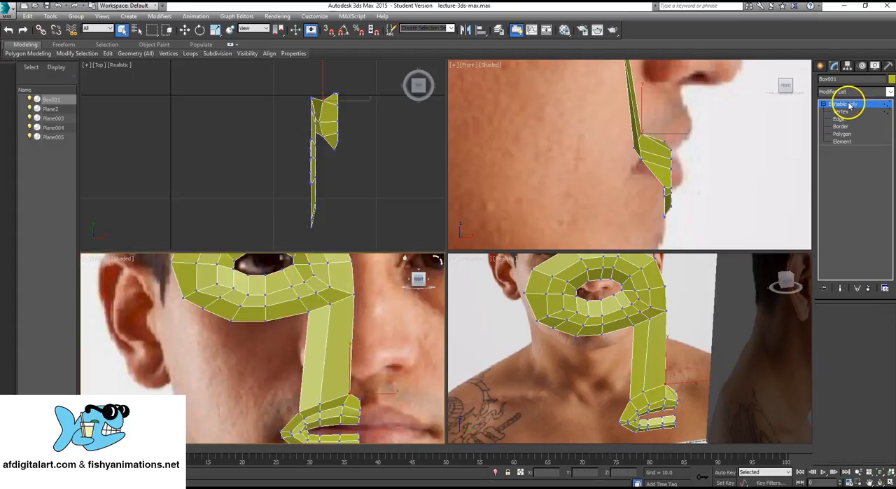
click(250, 349)
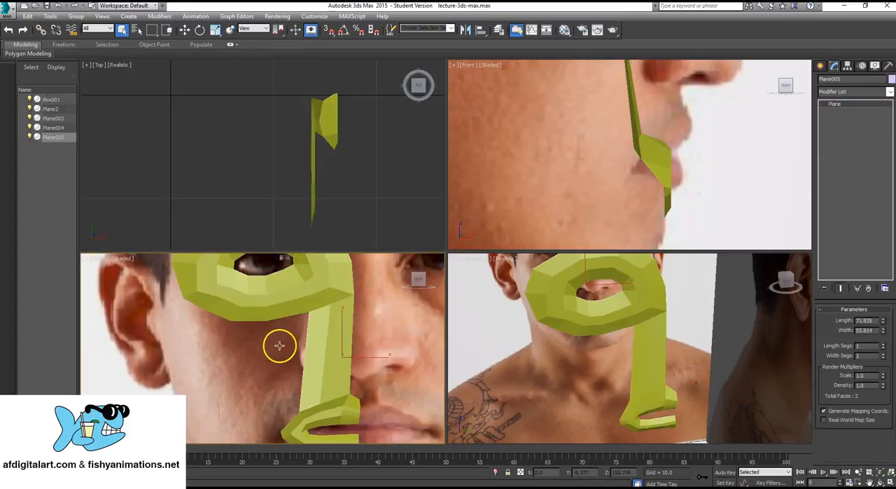
scroll(279, 345, up, 1)
middle_drag(279, 345, 292, 342)
key(alt+w)
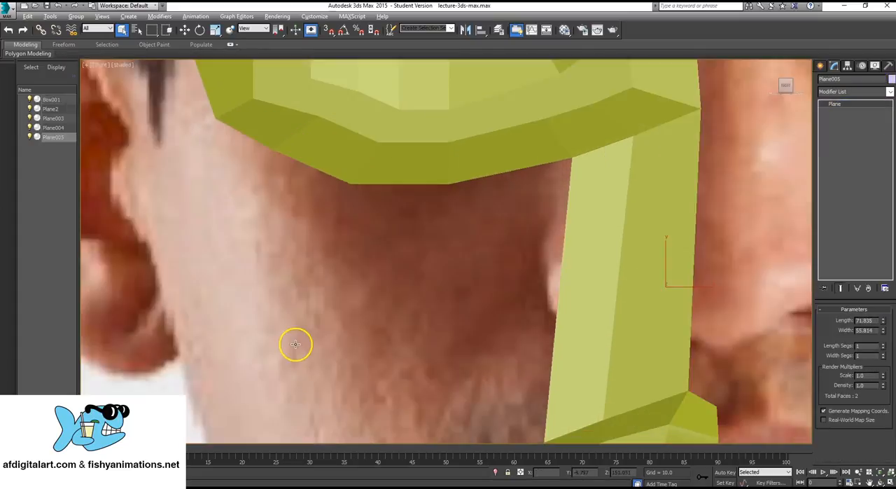
scroll(497, 160, down, 6)
middle_drag(466, 207, 456, 262)
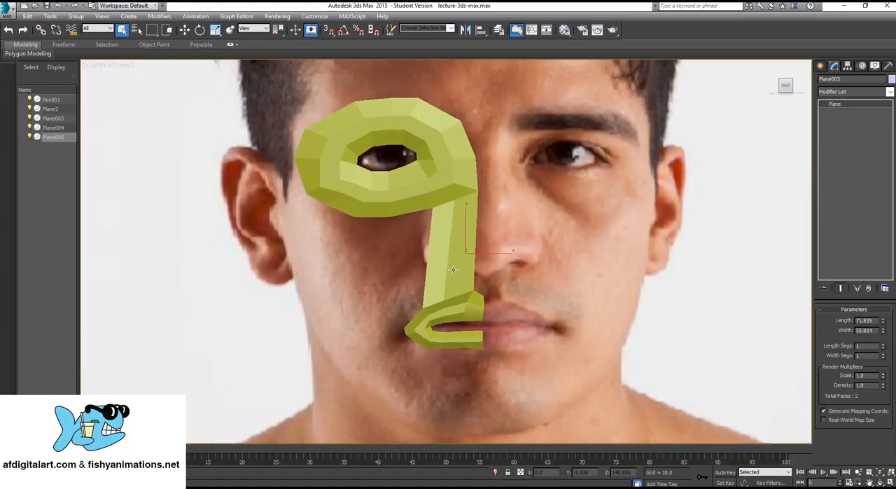
scroll(453, 269, up, 3)
click(458, 136)
scroll(458, 136, down, 3)
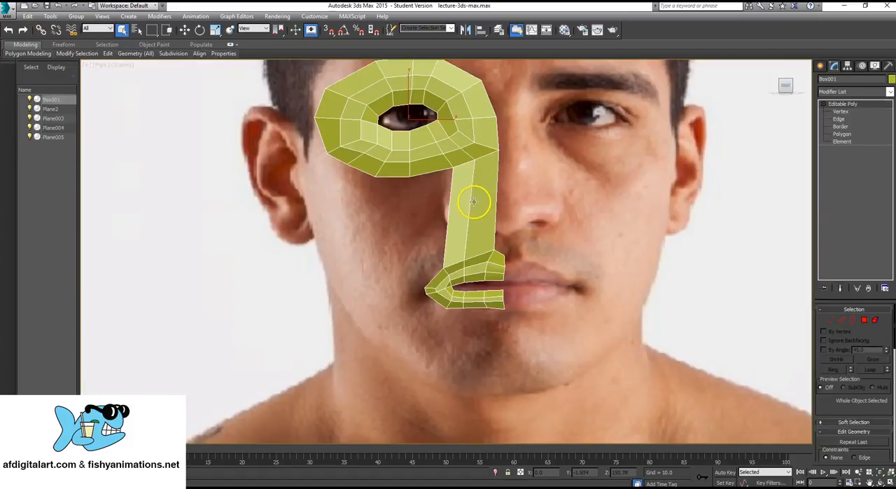
middle_drag(474, 201, 466, 213)
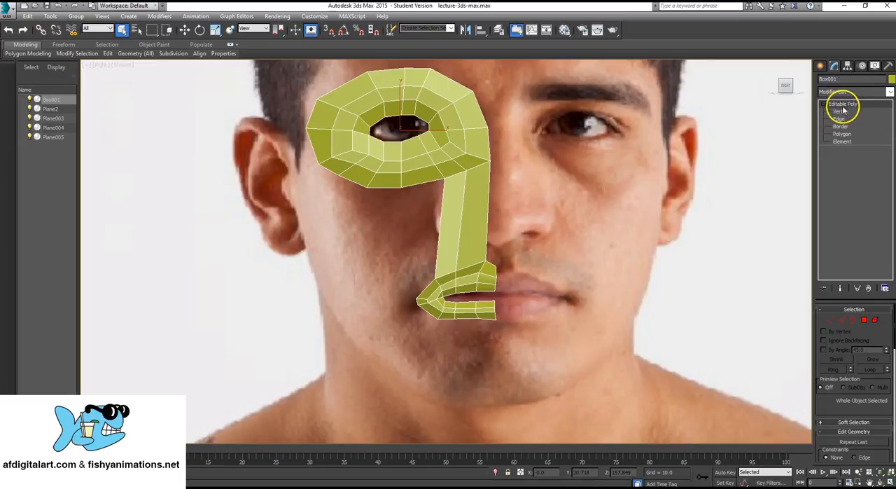
- Cut two crosswise edge rows through both strips between the eye ring and mouth, from the nose side to the cheek side
scroll(870, 326, down, 6)
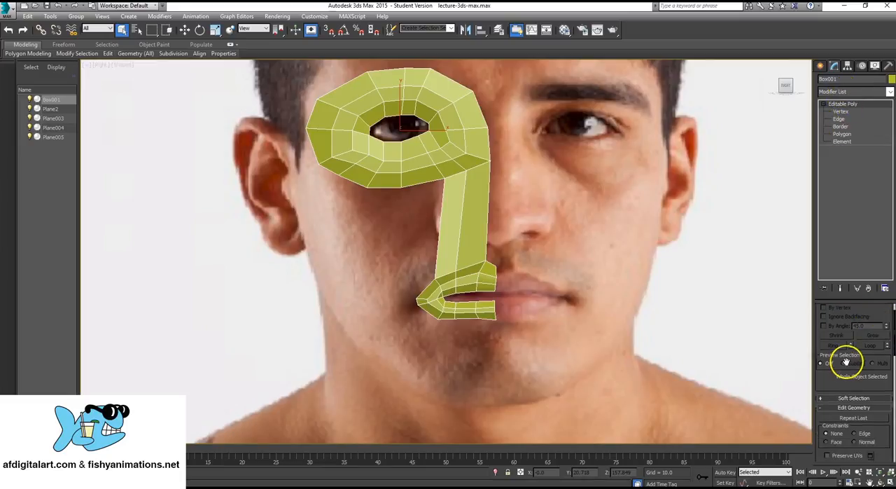
scroll(874, 394, down, 1)
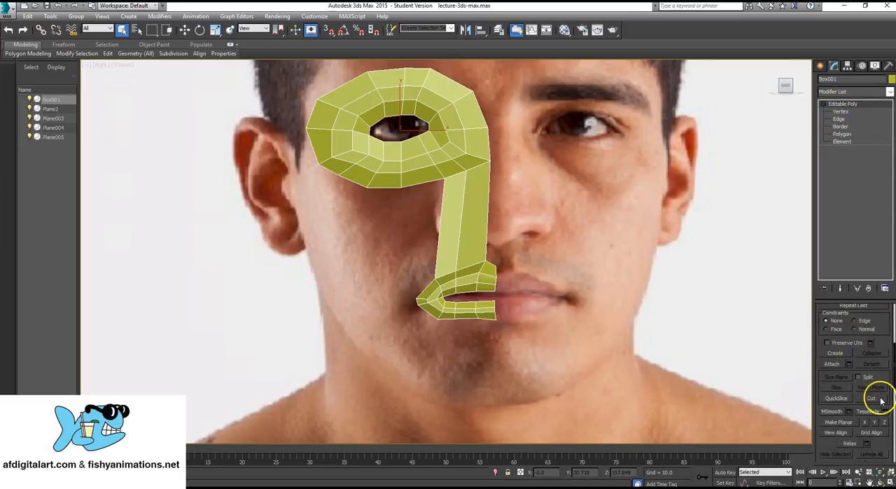
click(871, 398)
scroll(455, 201, up, 4)
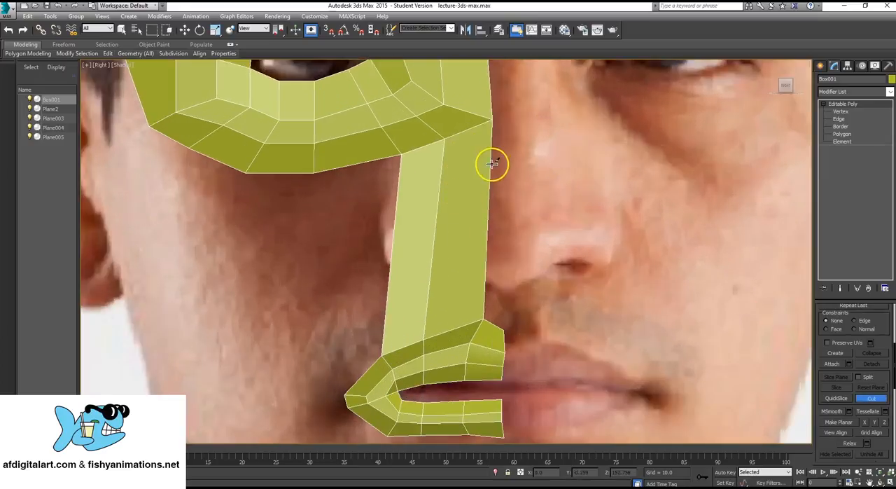
click(490, 167)
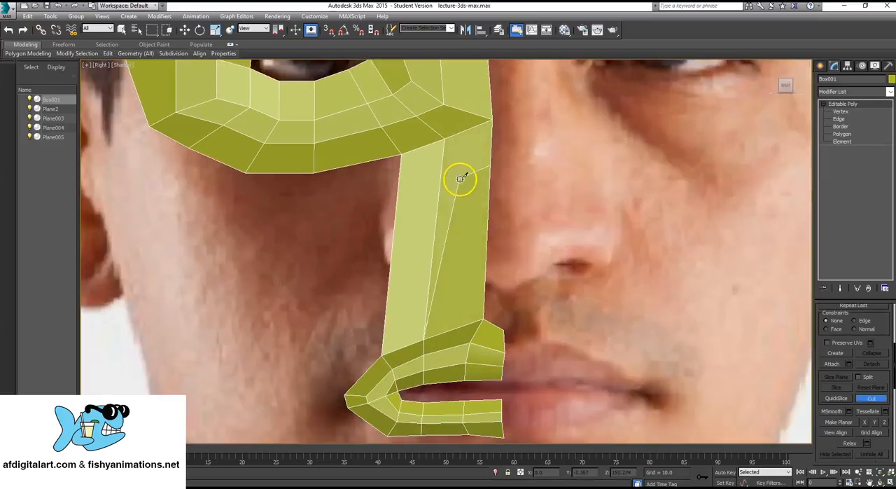
click(440, 180)
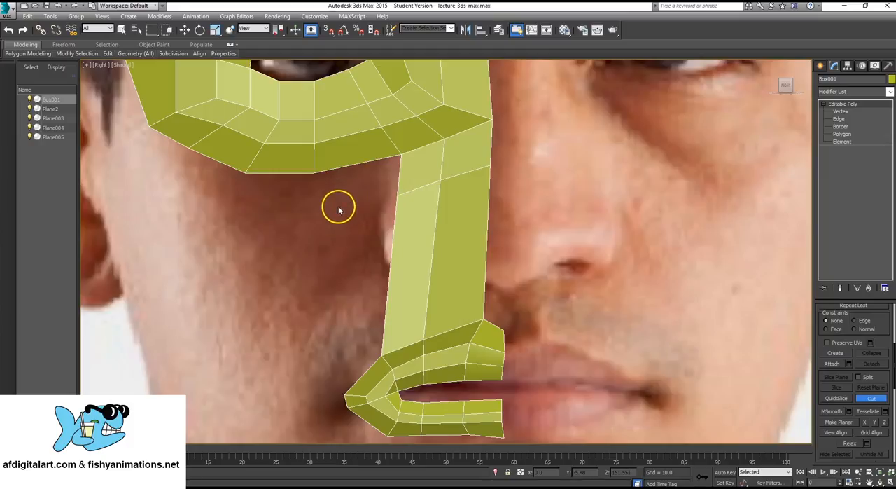
click(488, 239)
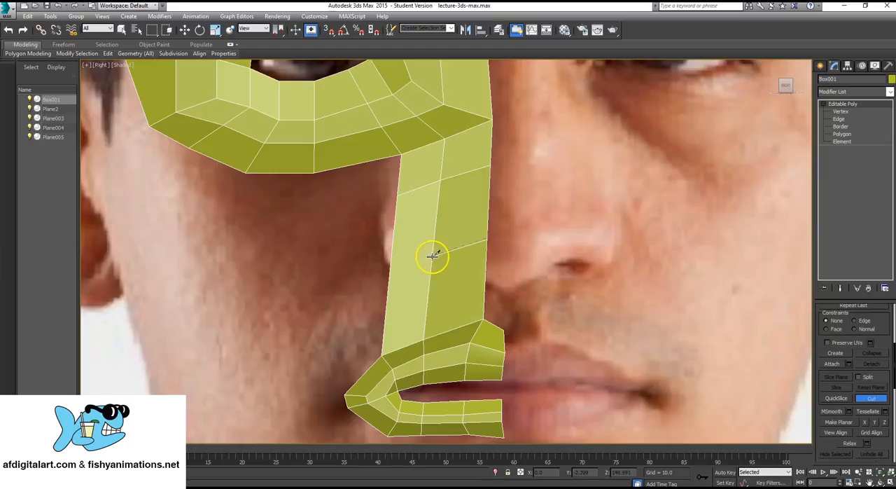
click(389, 270)
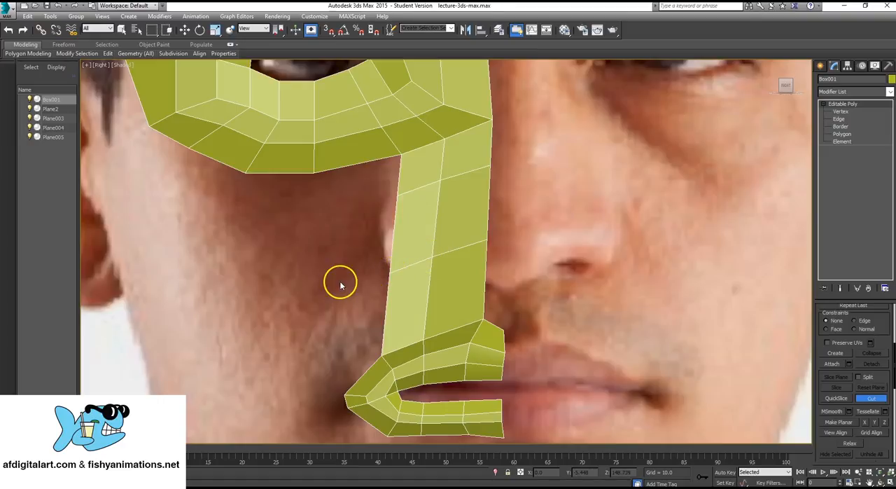
- Switch to vertex editing and select the six vertices along the two new cuts in the strip beside the nose
click(847, 111)
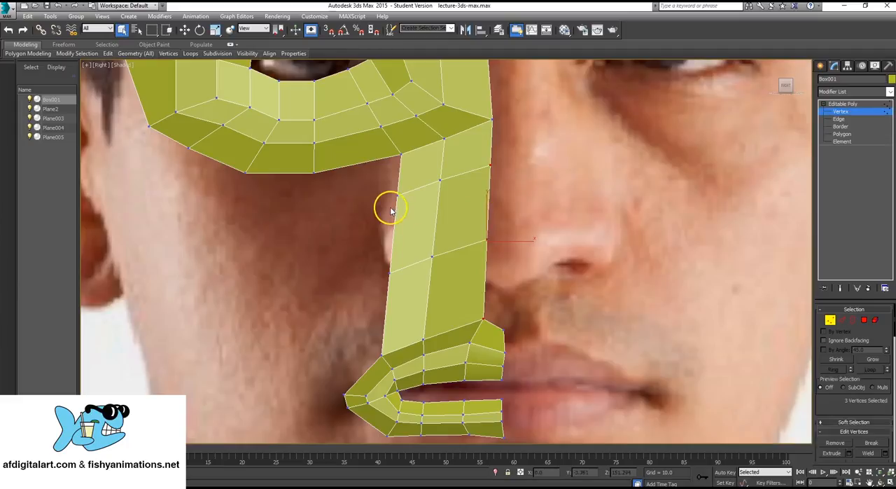
drag(376, 182, 468, 212)
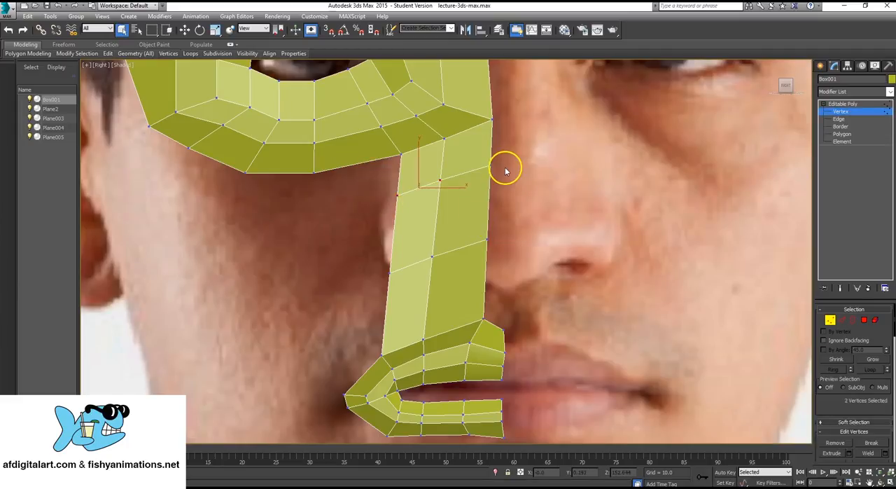
ctrl+click(490, 165)
ctrl+click(487, 238)
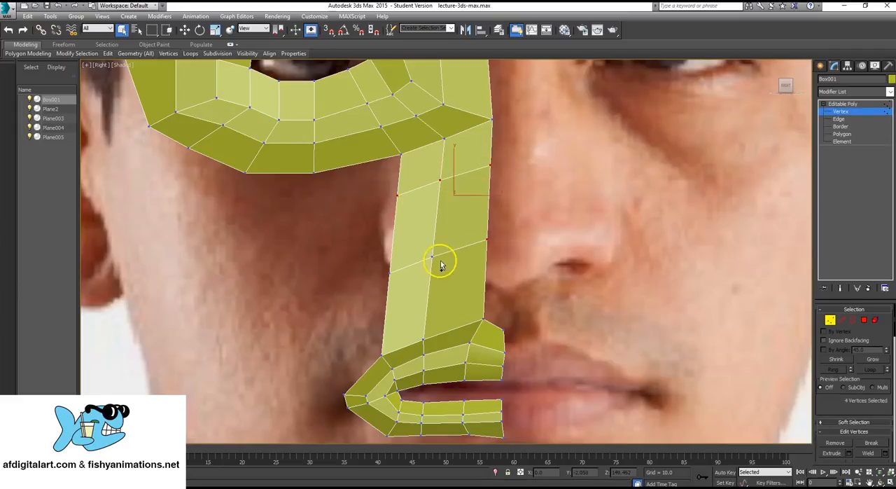
ctrl+click(432, 257)
middle_drag(440, 234, 418, 240)
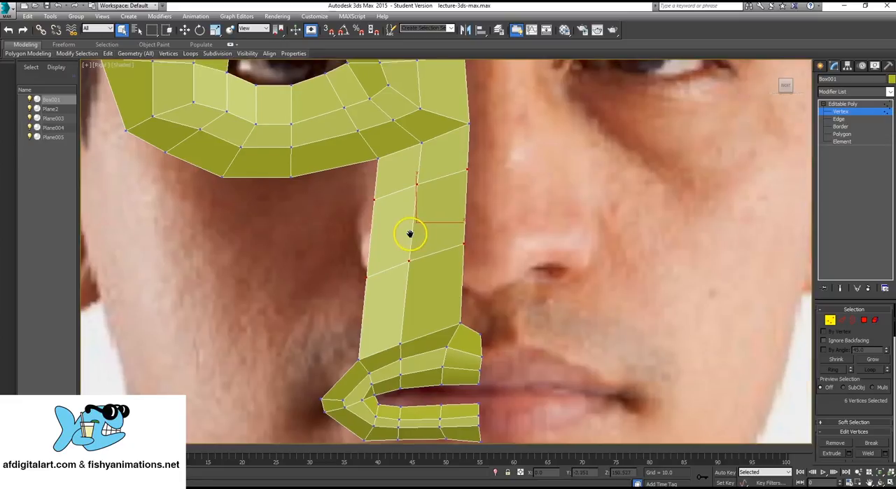
- Finish vertex editing and examine the cut strip in the front photo and perspective views with the mesh deselected
click(850, 105)
scroll(529, 189, up, 2)
middle_drag(530, 189, 546, 190)
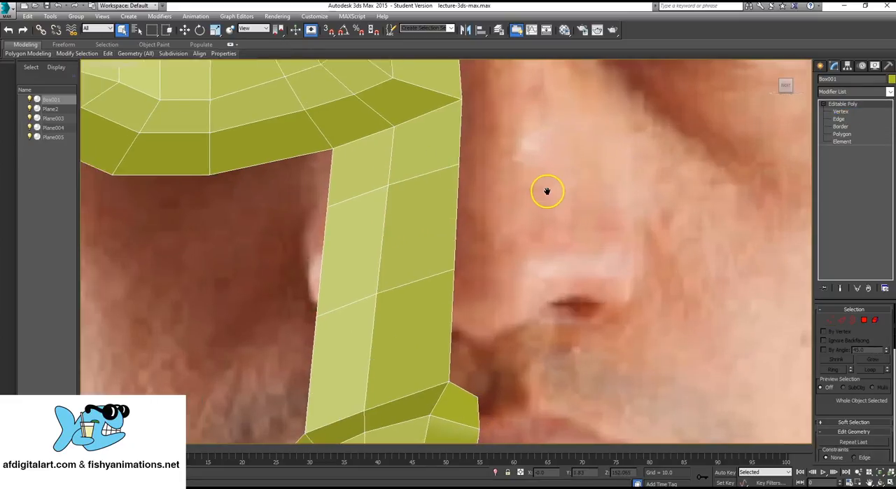
click(529, 197)
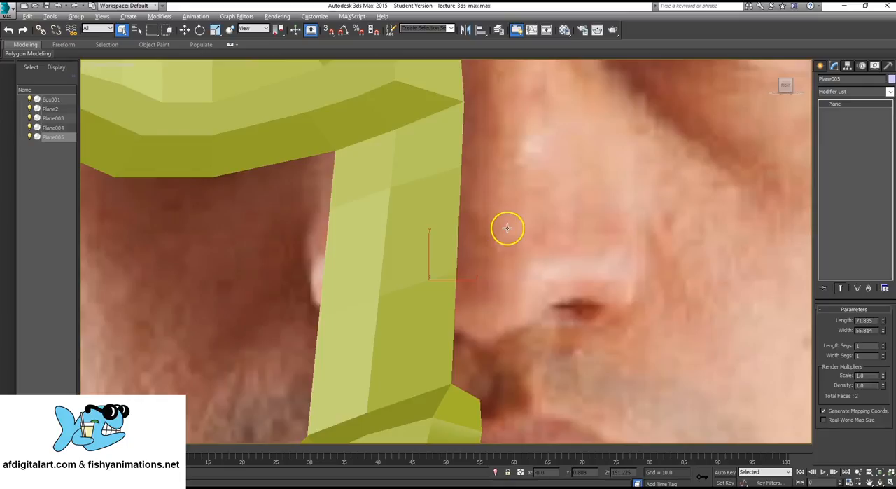
key(alt+w)
scroll(319, 325, down, 4)
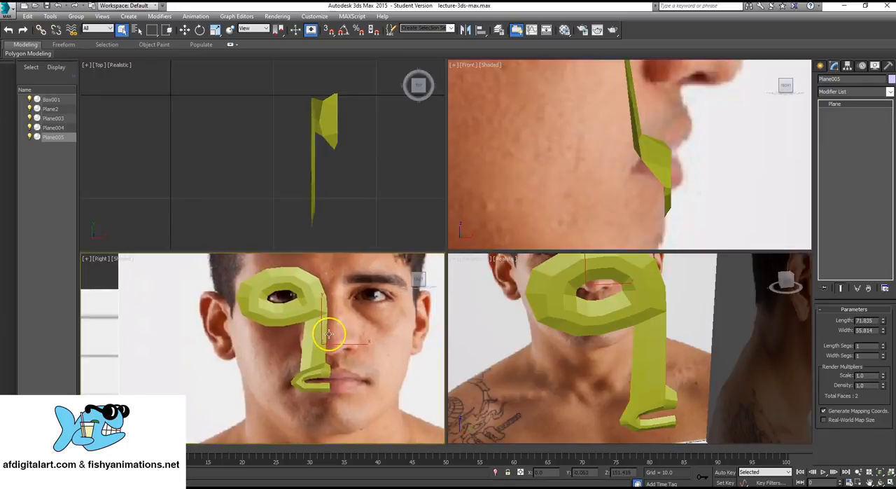
scroll(329, 335, up, 2)
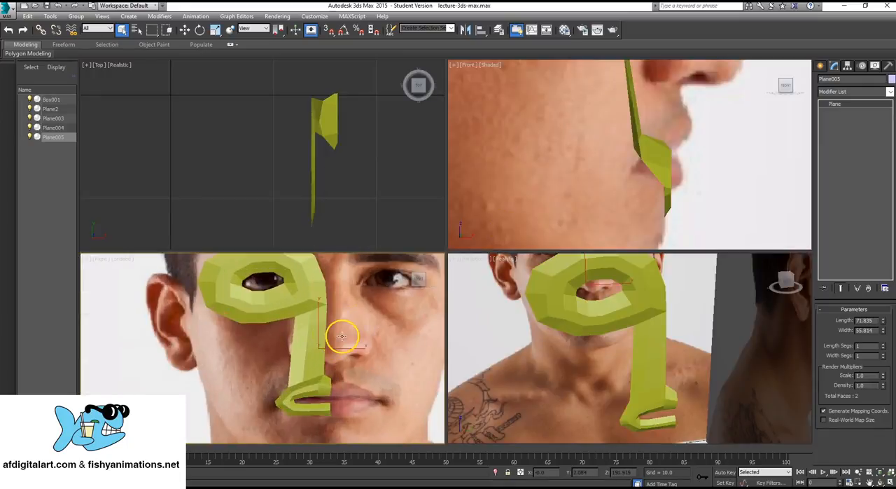
scroll(698, 278, up, 1)
scroll(633, 329, up, 3)
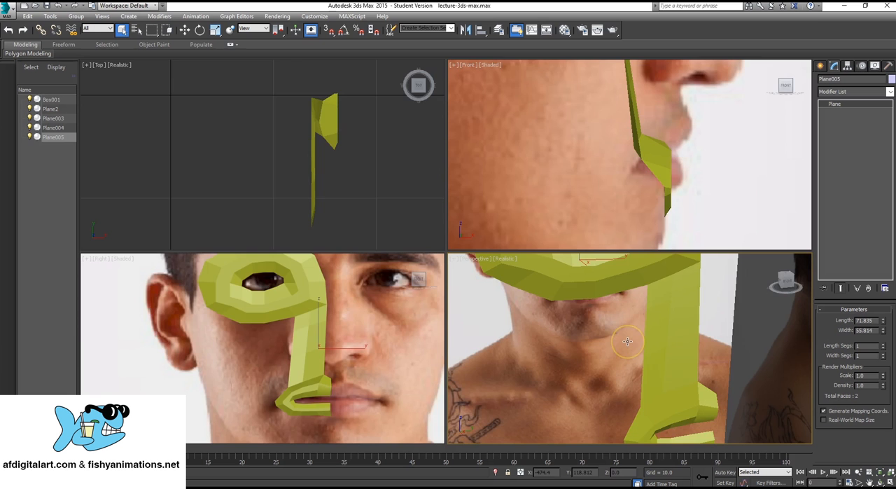
key(alt+w)
scroll(413, 263, down, 6)
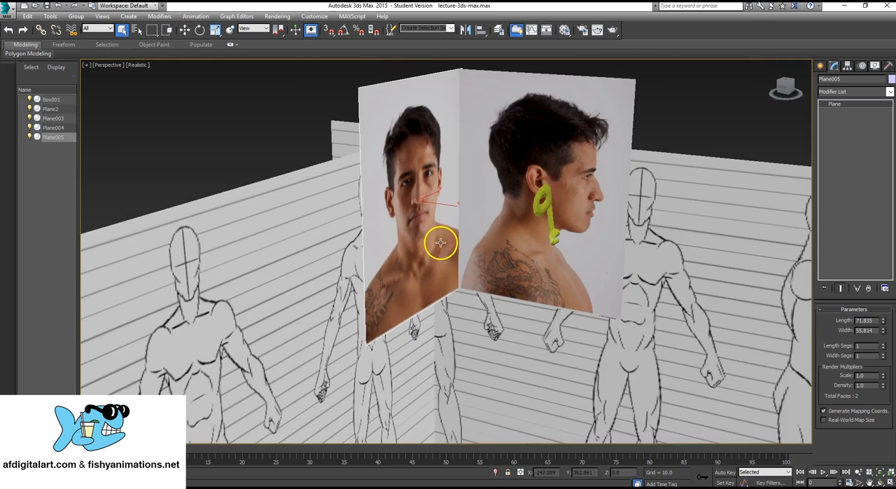
scroll(490, 246, up, 4)
scroll(488, 192, up, 4)
- Select the joined mesh, inspect the strip's vertices in perspective, and deselect it again
click(427, 194)
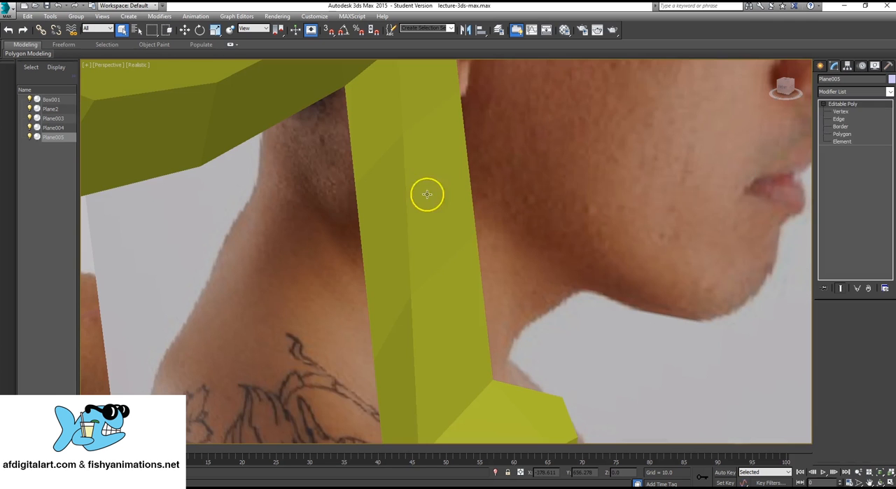
scroll(456, 228, down, 1)
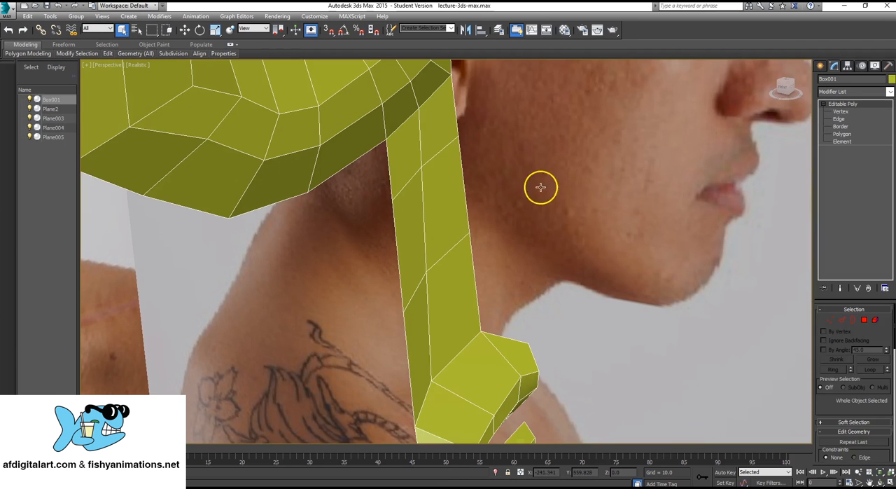
click(843, 113)
middle_drag(466, 176, 518, 223)
scroll(510, 161, down, 3)
scroll(523, 225, down, 6)
scroll(504, 210, up, 8)
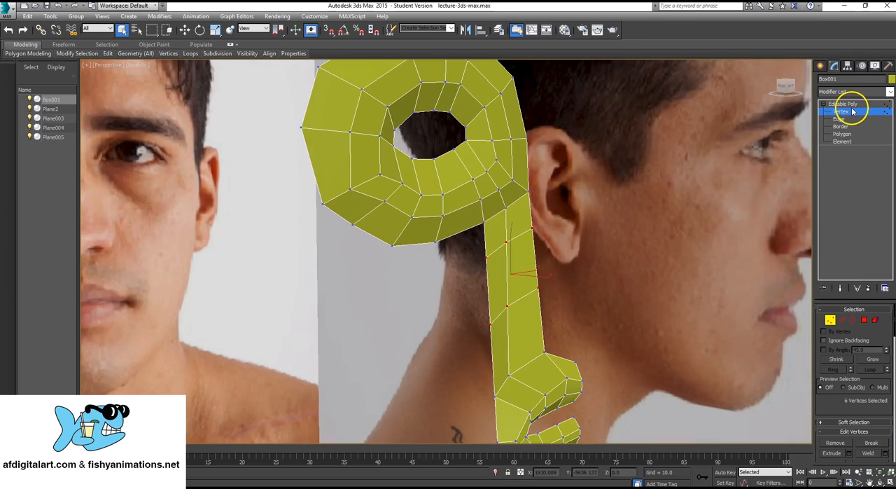
click(852, 105)
click(620, 156)
scroll(512, 328, up, 3)
middle_drag(513, 328, 499, 299)
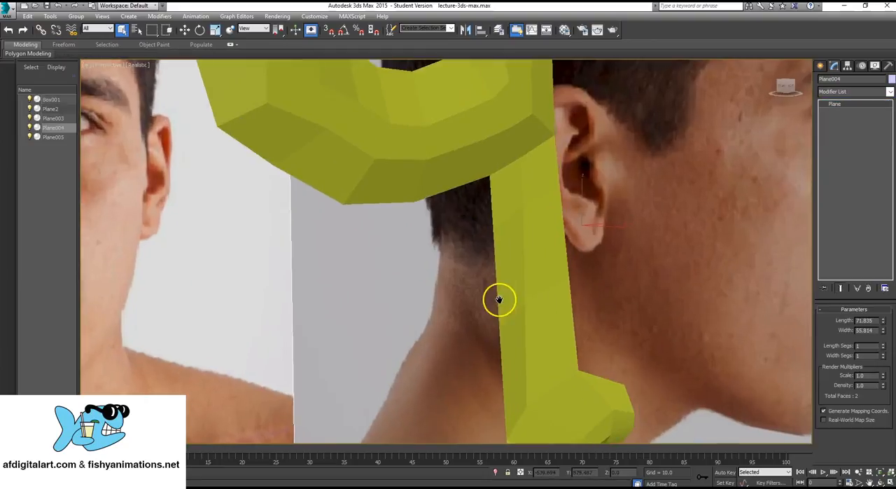
scroll(506, 288, down, 5)
- Maximize the side photo view and examine how the strip lines up with the nose and mouth profile
key(alt+w)
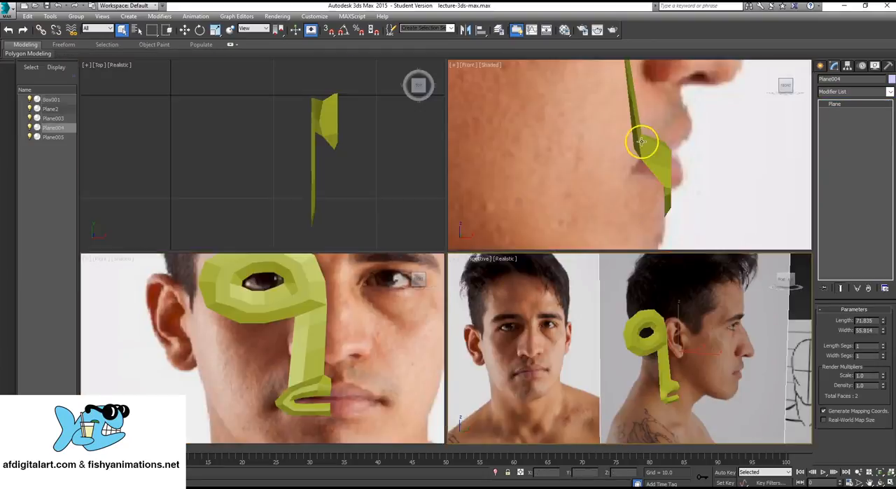
scroll(640, 140, down, 3)
middle_drag(594, 124, 589, 150)
scroll(594, 143, up, 3)
key(alt+w)
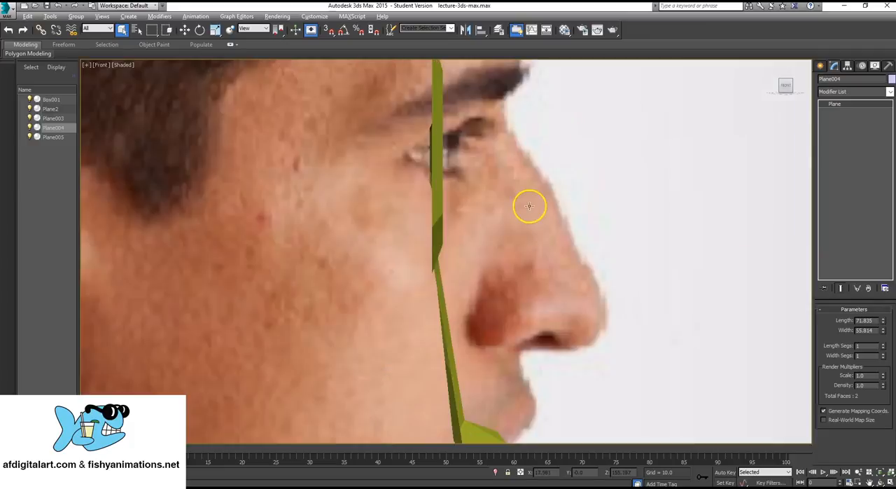
scroll(424, 268, up, 2)
middle_drag(446, 182, 431, 130)
scroll(431, 130, down, 6)
middle_drag(413, 196, 403, 233)
scroll(403, 233, up, 3)
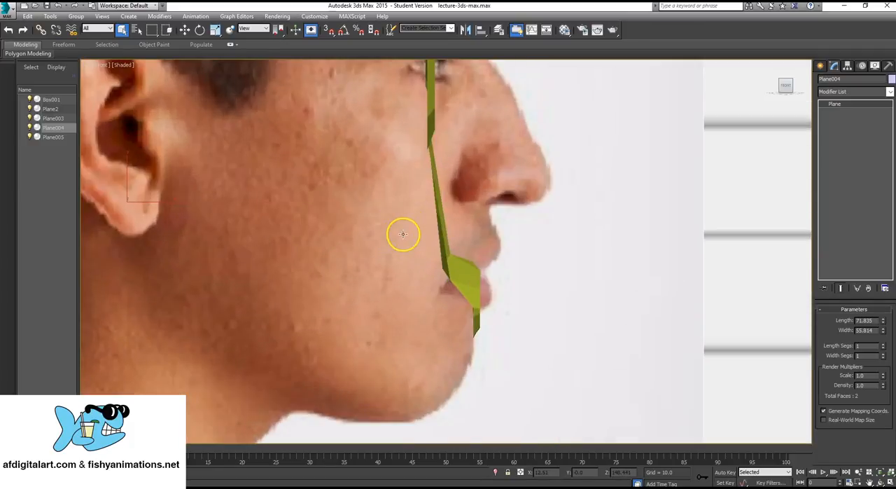
- Reselect the mesh for vertex editing and move the strip's six selected vertices forward toward the side of the nose
click(433, 110)
click(840, 112)
drag(506, 192, 408, 165)
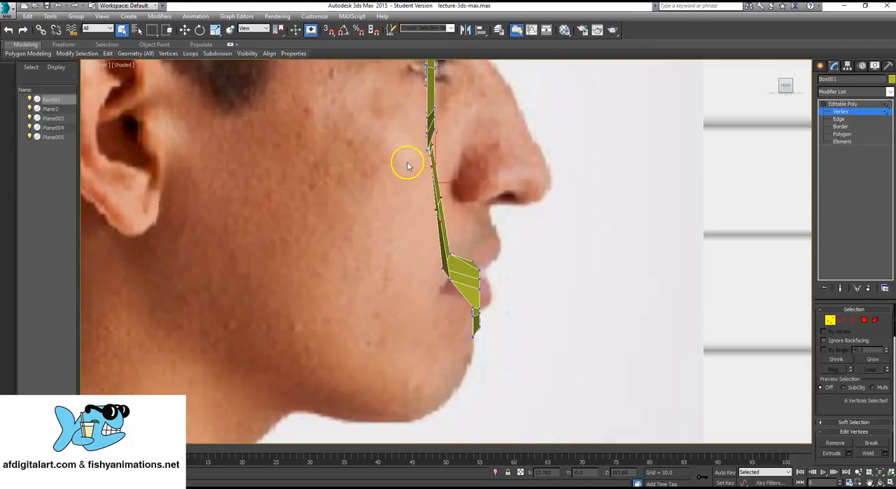
scroll(387, 231, up, 2)
key(w)
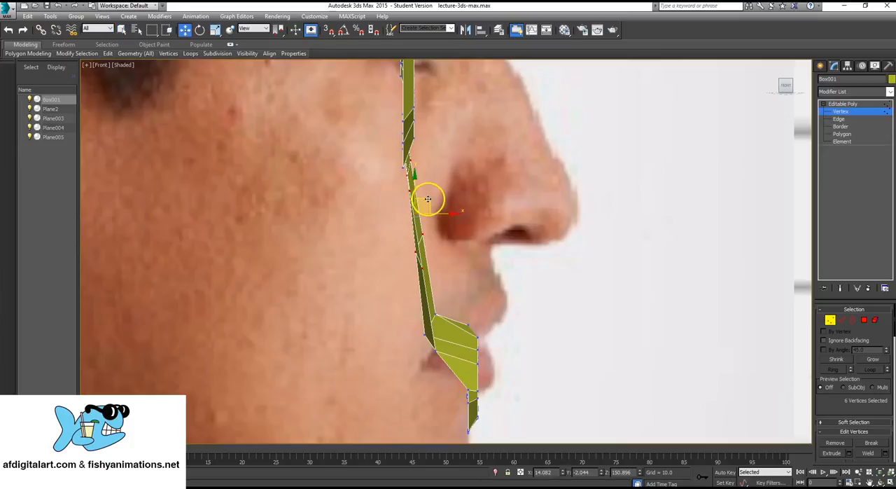
drag(428, 200, 467, 194)
scroll(506, 213, down, 6)
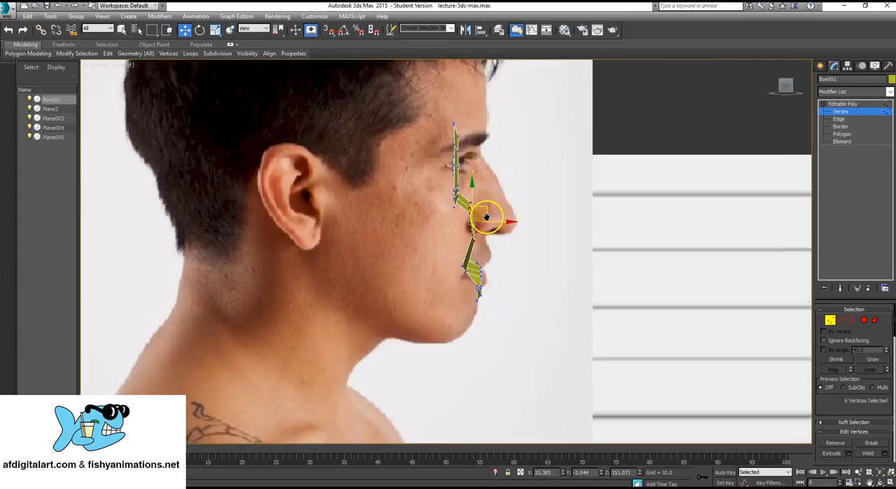
scroll(485, 218, up, 6)
mouse_move(453, 223)
mouse_down()
mouse_move(467, 215)
mouse_move(453, 221)
mouse_up()
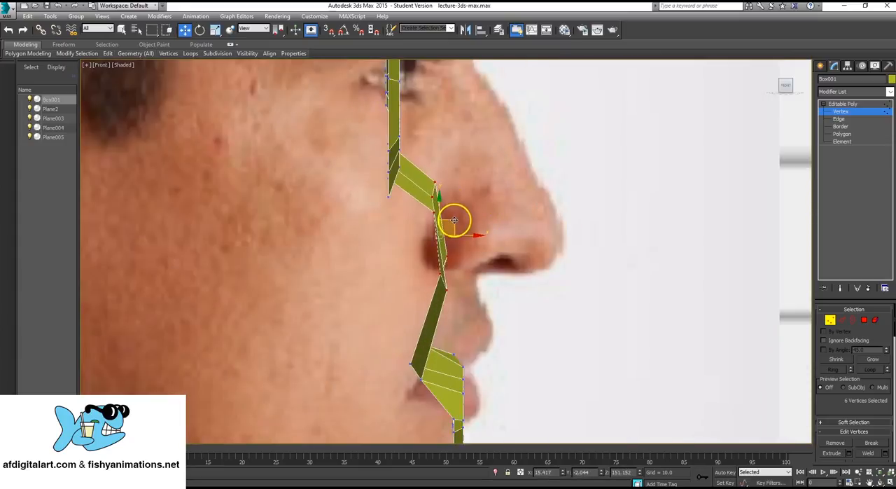
- Select the 37 mouth vertices in the side view and move them slightly up and forward
middle_drag(541, 357, 559, 253)
scroll(559, 254, up, 2)
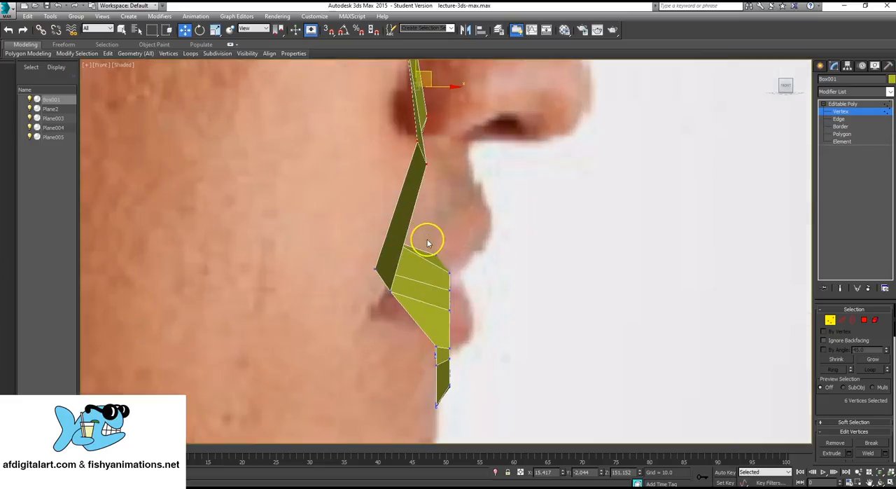
scroll(428, 243, down, 3)
scroll(440, 224, up, 1)
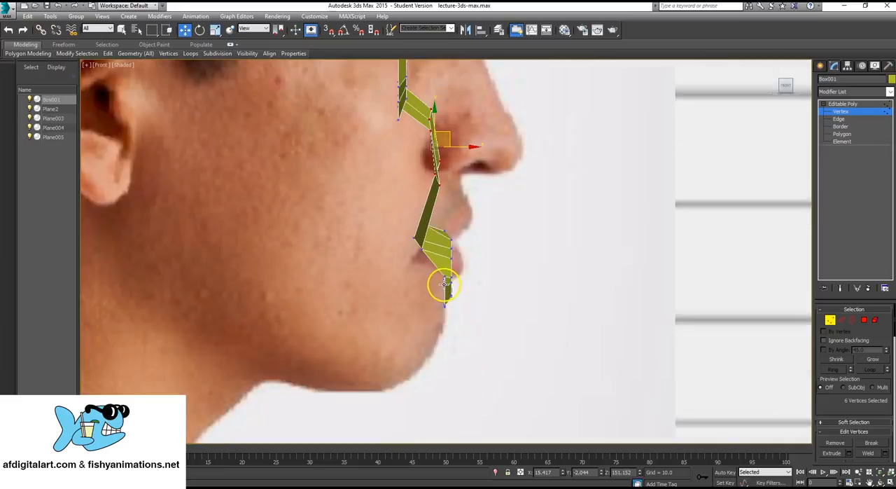
drag(494, 327, 493, 327)
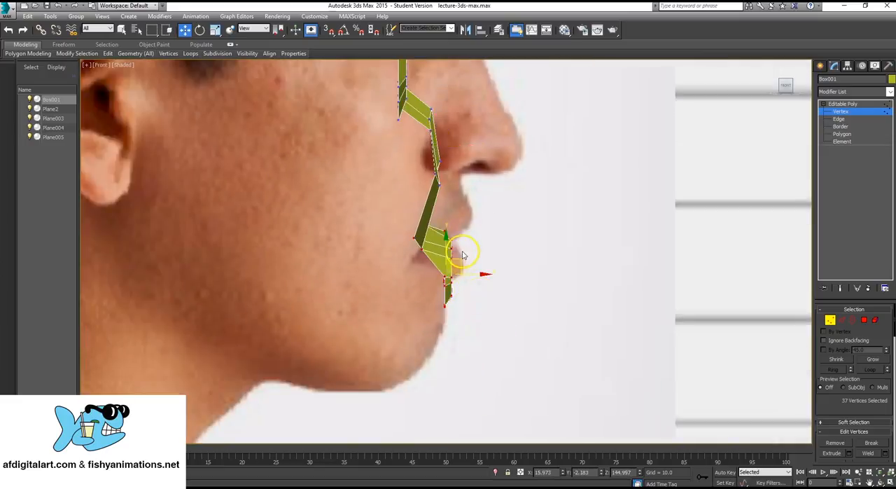
drag(458, 259, 472, 235)
scroll(421, 231, up, 4)
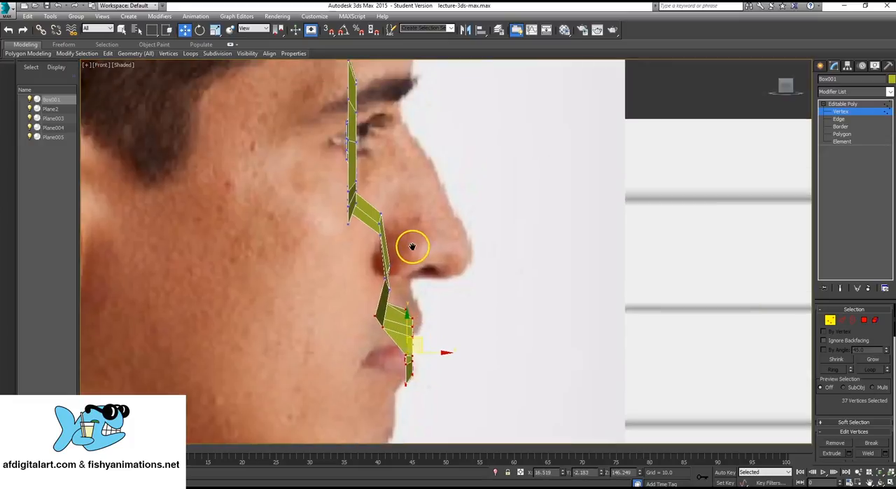
- Pull the strip's upper and lower nose-side vertices forward onto the side of the nose in the profile photo
drag(368, 200, 444, 157)
click(383, 275)
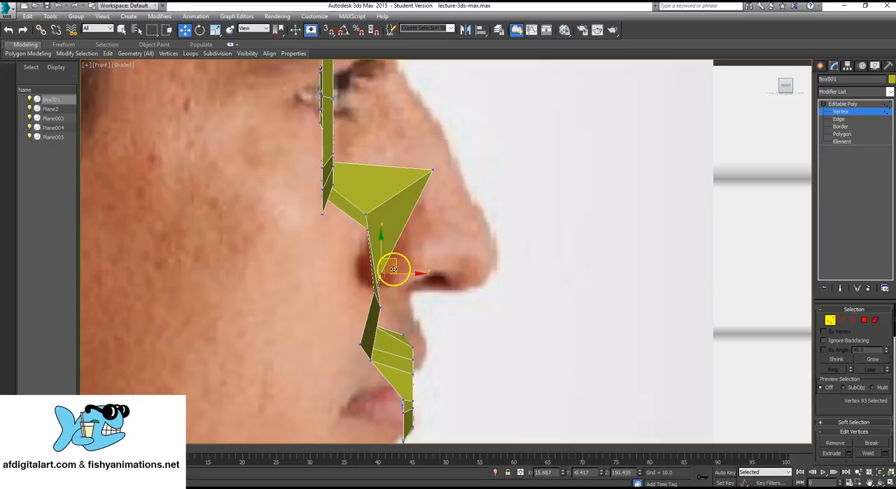
drag(402, 260, 475, 191)
- Move the strip's upper cheek-side vertex back and reposition the lower vertices around the nostril wing
click(369, 229)
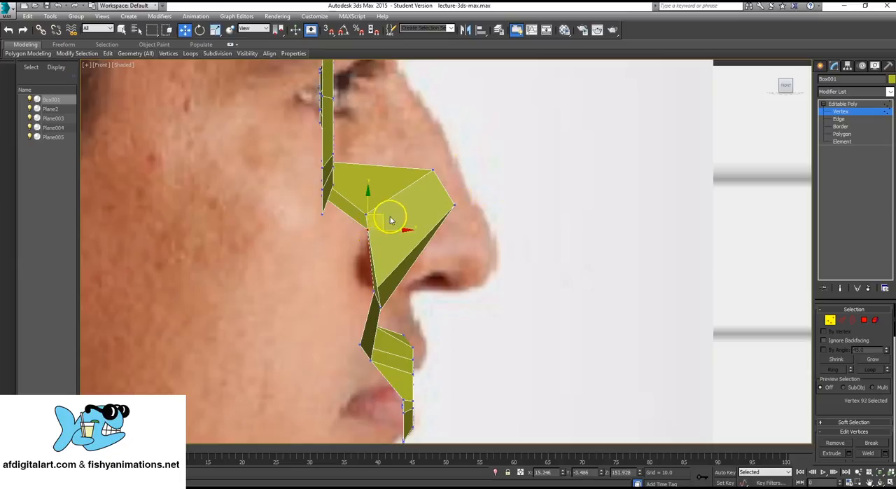
drag(383, 215, 366, 220)
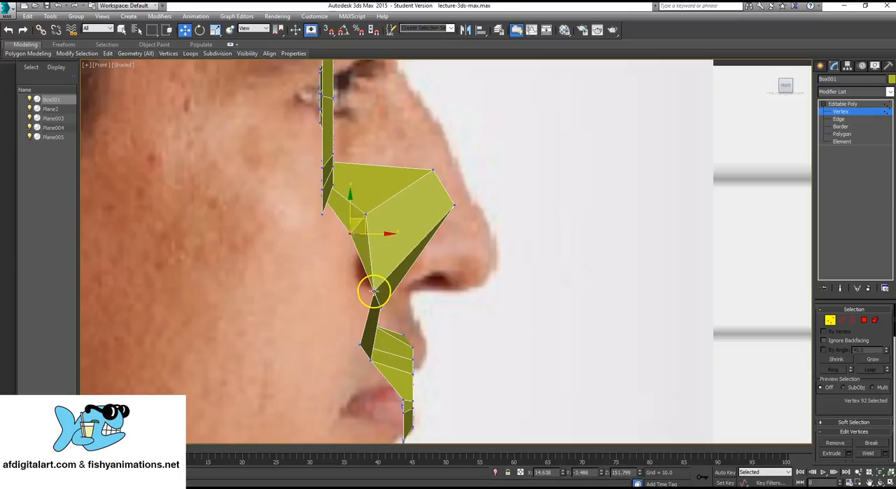
click(375, 290)
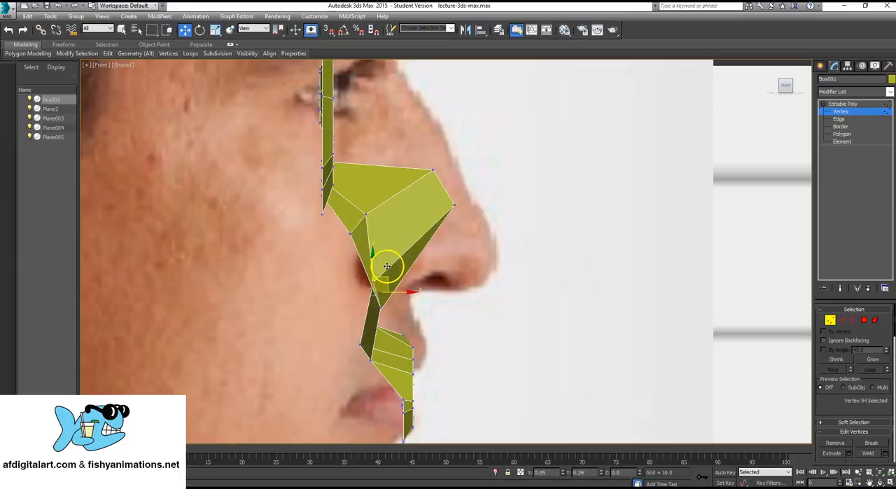
drag(387, 266, 395, 259)
click(380, 306)
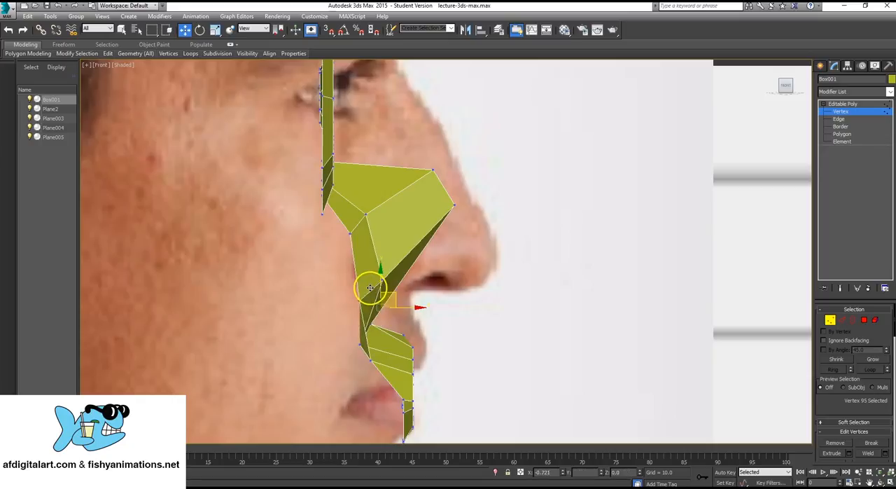
- Move the strip's lower nose-side vertex down and slightly forward toward the tip of the nose
click(454, 204)
drag(467, 200, 459, 242)
scroll(343, 175, up, 2)
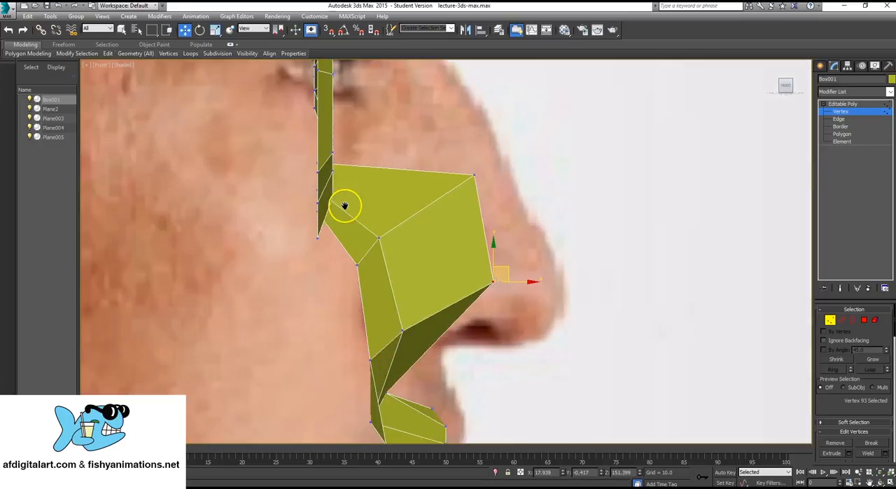
- Finish vertex editing, examine the shaped nose area in the maximized perspective view, and reselect the mesh
click(866, 114)
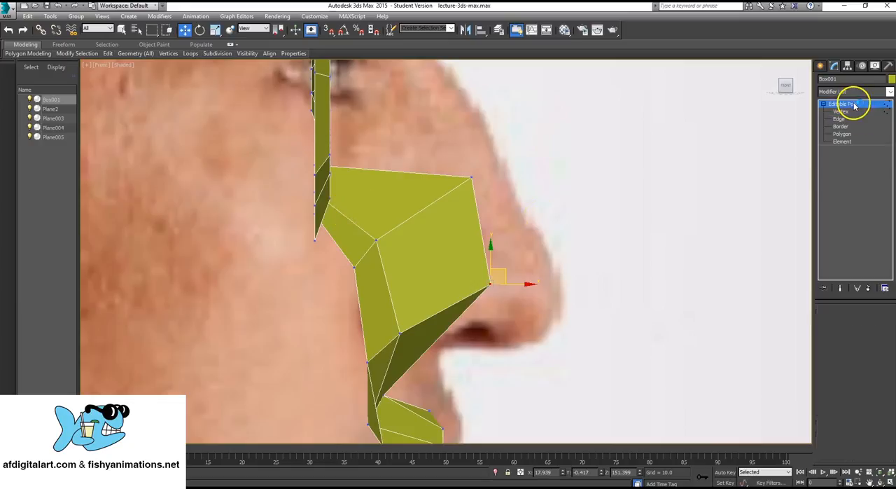
scroll(410, 196, down, 2)
click(494, 178)
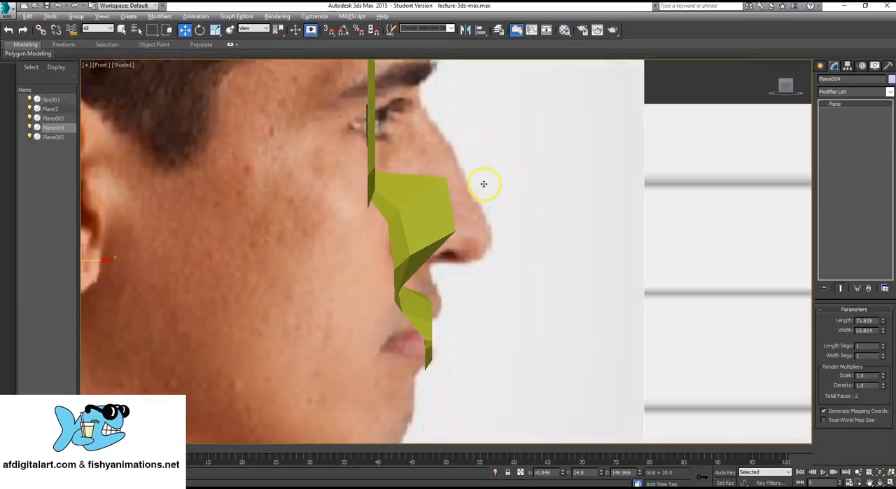
key(alt+w)
mouse_move(647, 345)
alt+middle_down()
mouse_move(616, 352)
mouse_move(638, 350)
alt+middle_up()
key(alt+w)
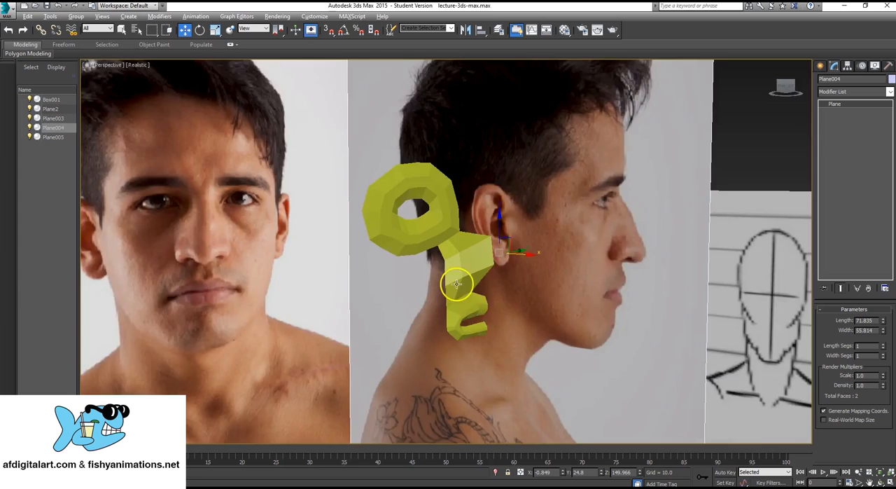
scroll(460, 280, up, 5)
scroll(442, 269, down, 4)
click(472, 241)
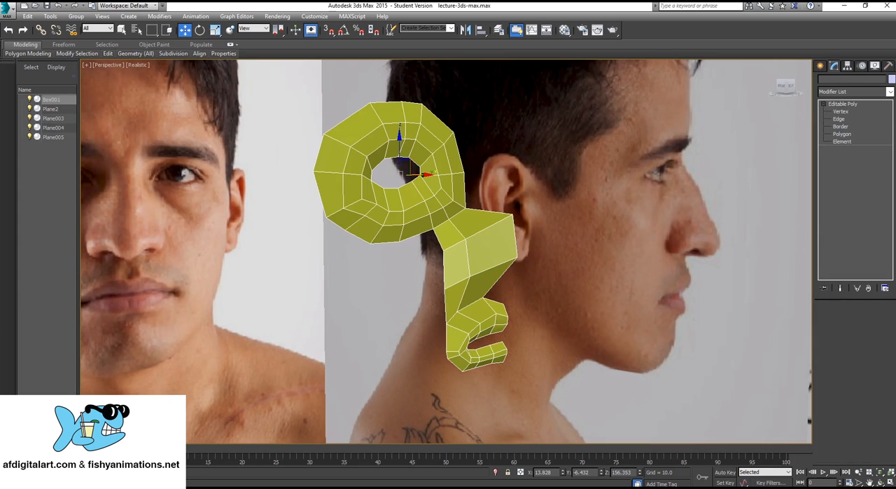
- Switch to vertex editing and pull the eye ring's lower nose-side corner vertex forward in the perspective view
key(1)
mouse_move(498, 223)
alt+middle_down()
mouse_move(410, 231)
mouse_move(493, 236)
alt+middle_up()
click(470, 201)
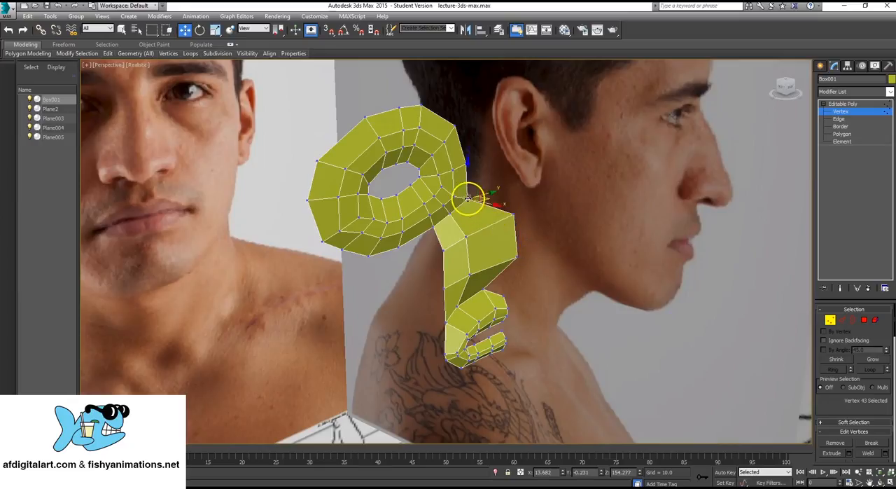
alt+middle_drag(471, 201, 492, 201)
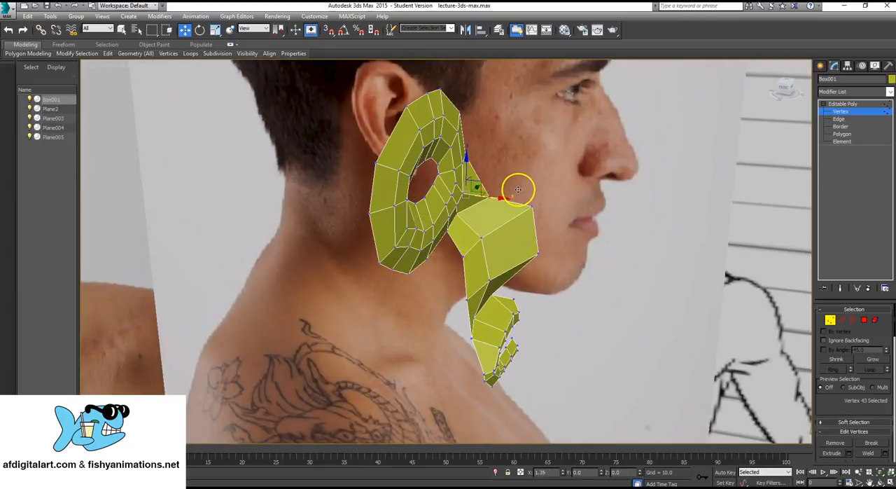
alt+middle_drag(497, 149, 457, 183)
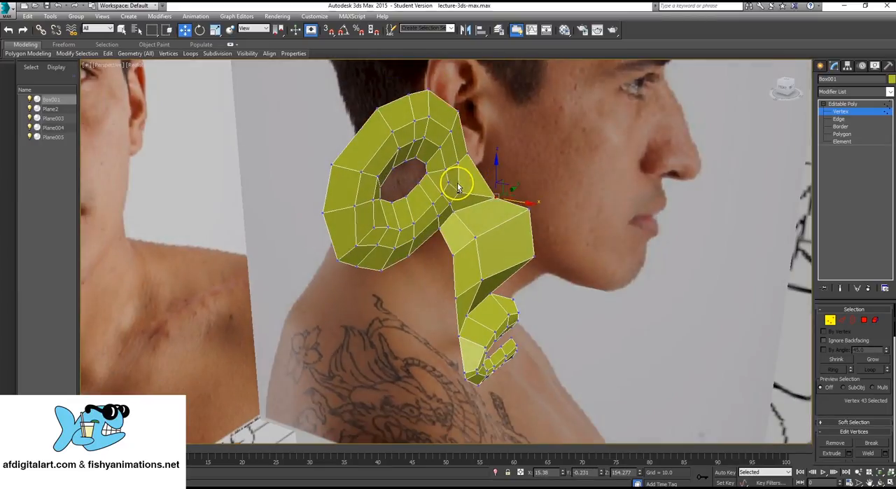
- Move the strip's upper nose-side vertex back toward the eye ring to smooth the nose bridge
drag(494, 151, 510, 154)
alt+middle_drag(512, 231, 526, 204)
drag(552, 214, 518, 208)
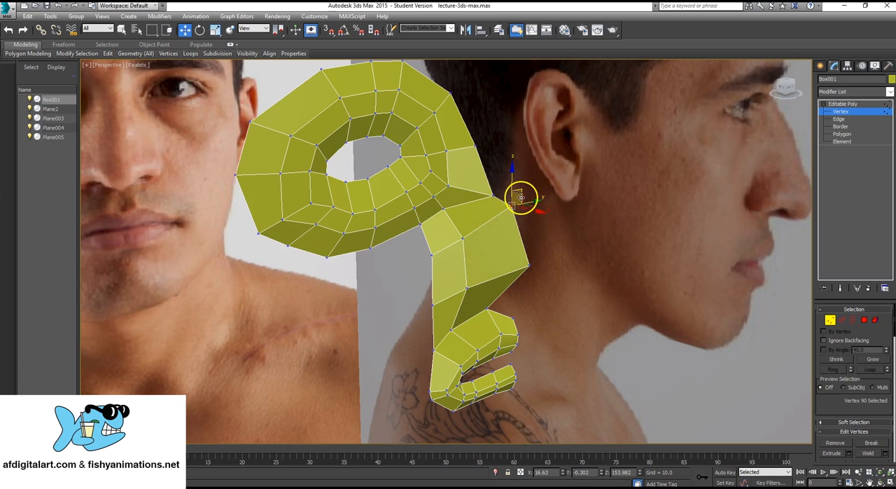
- Lower the strip's upper nose-side vertex slightly and select the vertex below it, checking the nose shape in the perspective view
drag(516, 176, 516, 194)
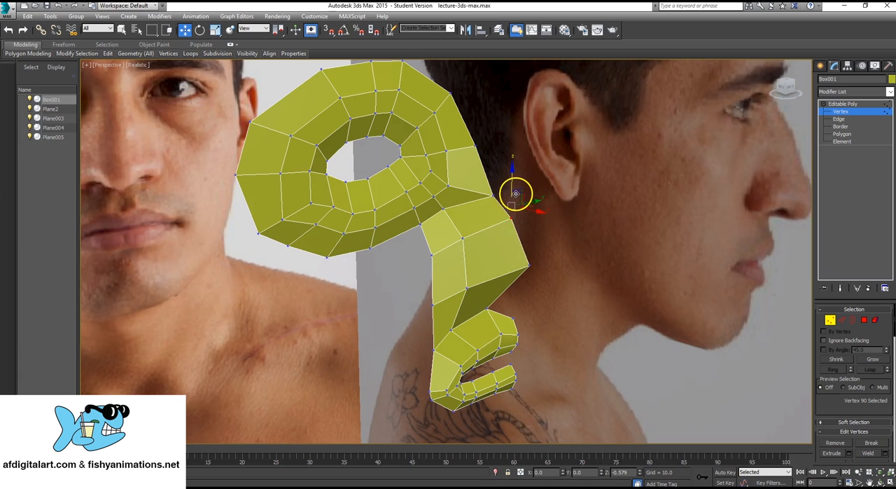
alt+middle_drag(436, 294, 455, 280)
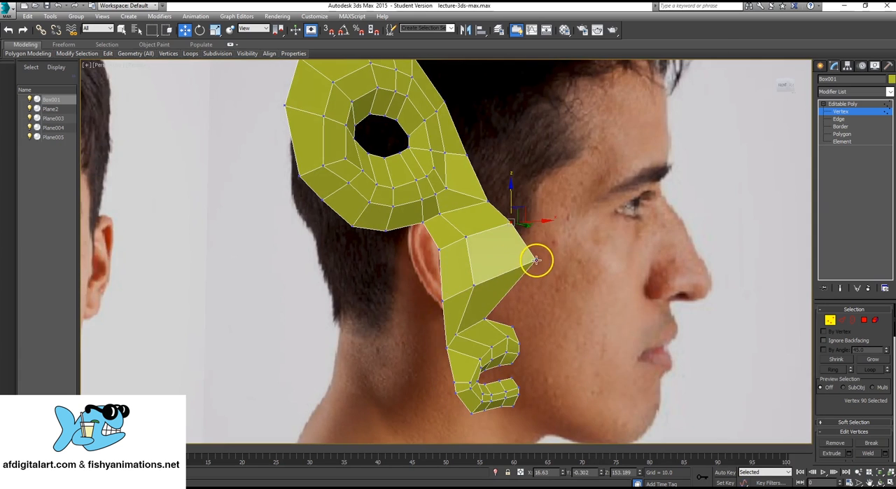
alt+middle_drag(536, 261, 494, 174)
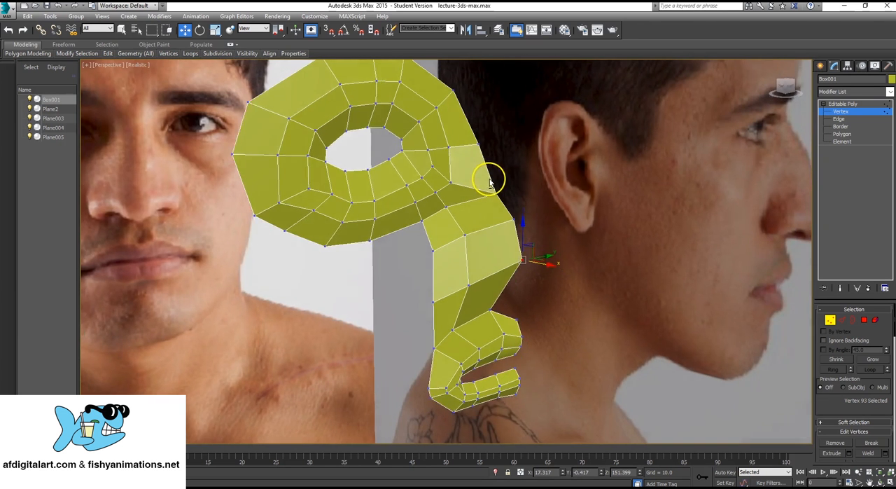
- Finish vertex editing, reselect the face mesh, and show its nose area in the maximized Front view
click(843, 104)
click(549, 199)
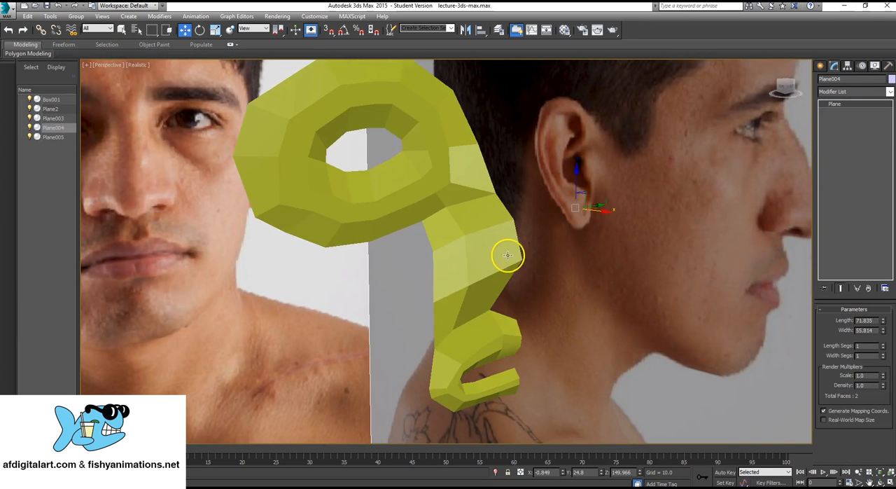
alt+middle_drag(509, 255, 520, 257)
key(alt+w)
middle_drag(345, 352, 362, 340)
scroll(644, 304, up, 5)
middle_drag(648, 129, 636, 158)
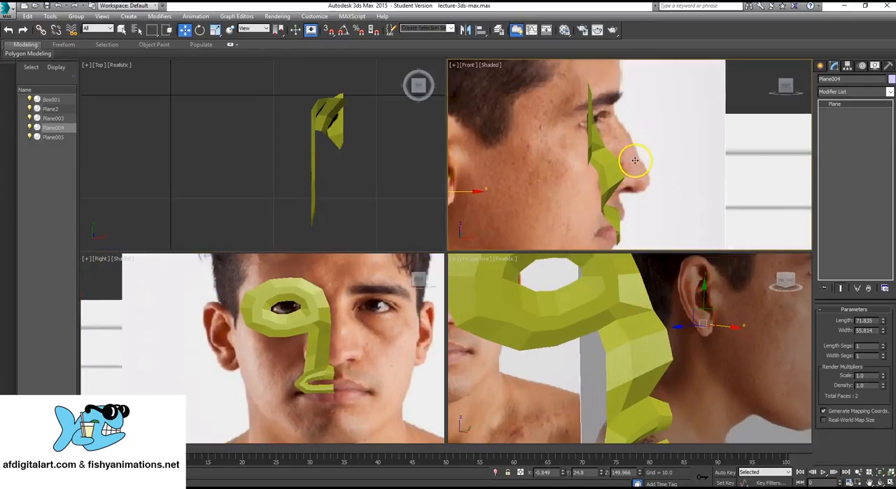
scroll(634, 160, down, 3)
scroll(610, 164, up, 3)
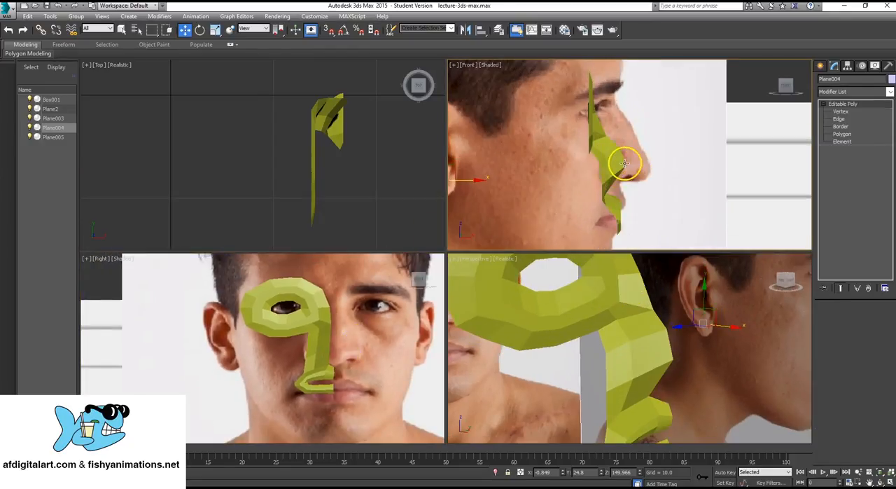
click(612, 160)
scroll(525, 187, up, 5)
key(alt+w)
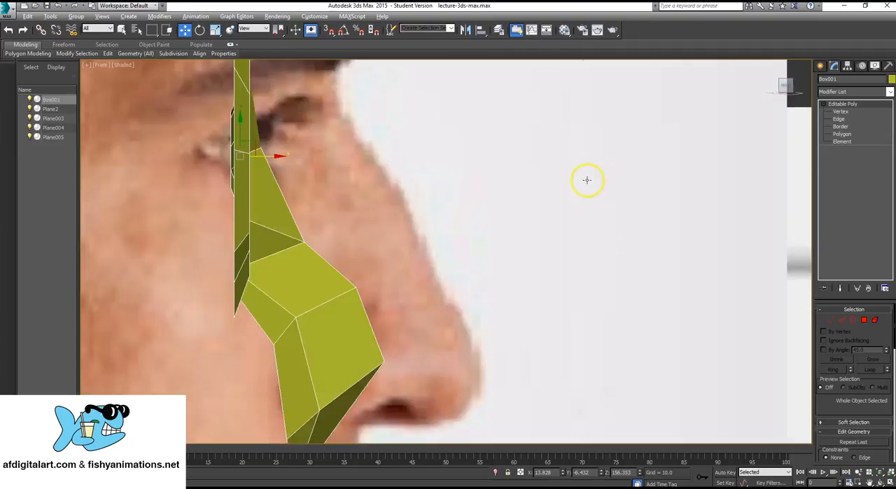
scroll(560, 175, down, 4)
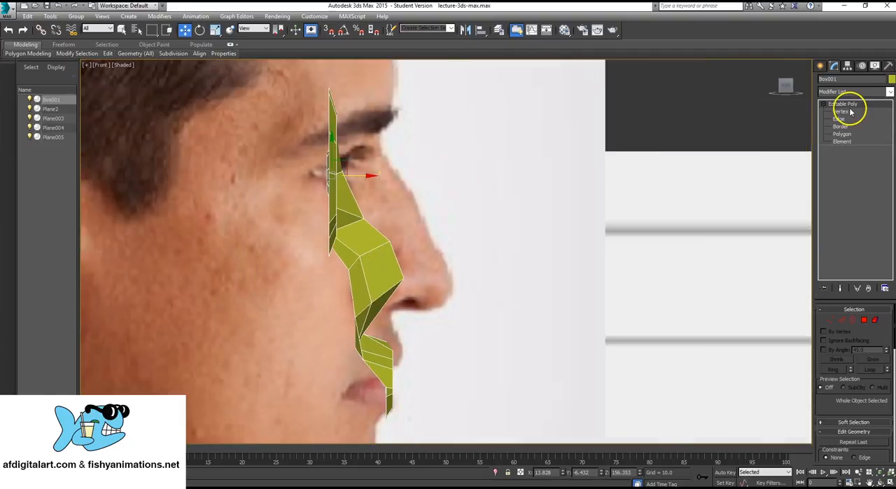
- Extrude the two outer nose-side edges of the strip forward and slightly up to the profile's nose outline
click(839, 119)
double_click(364, 261)
scroll(357, 273, up, 3)
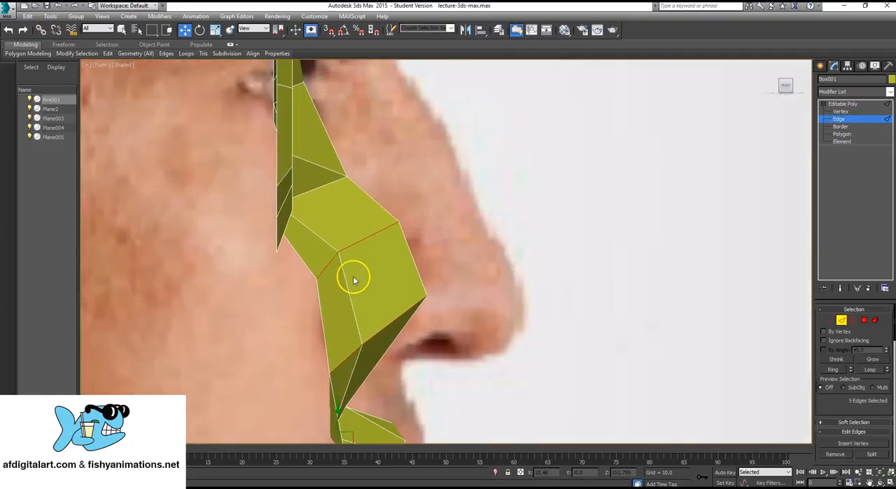
click(385, 208)
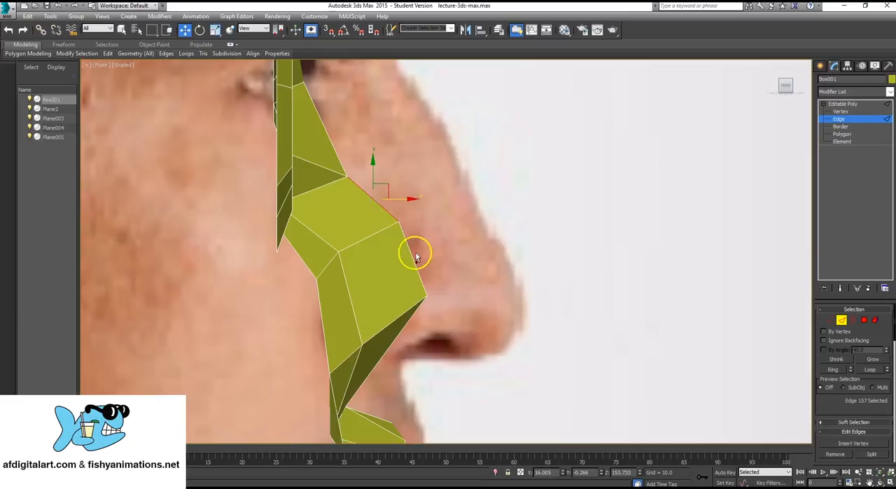
ctrl+click(413, 282)
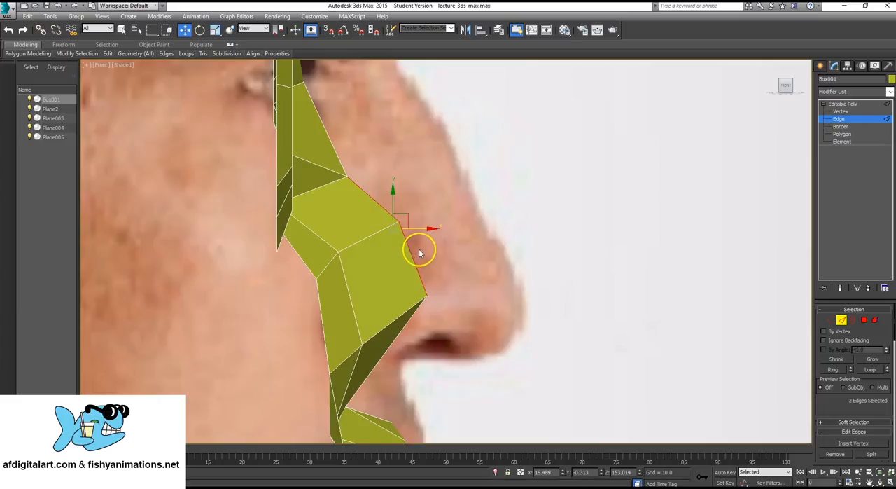
drag(410, 206, 478, 182)
- Move the top front vertex of the extruded faces forward and slightly up onto the nose bridge outline
click(840, 111)
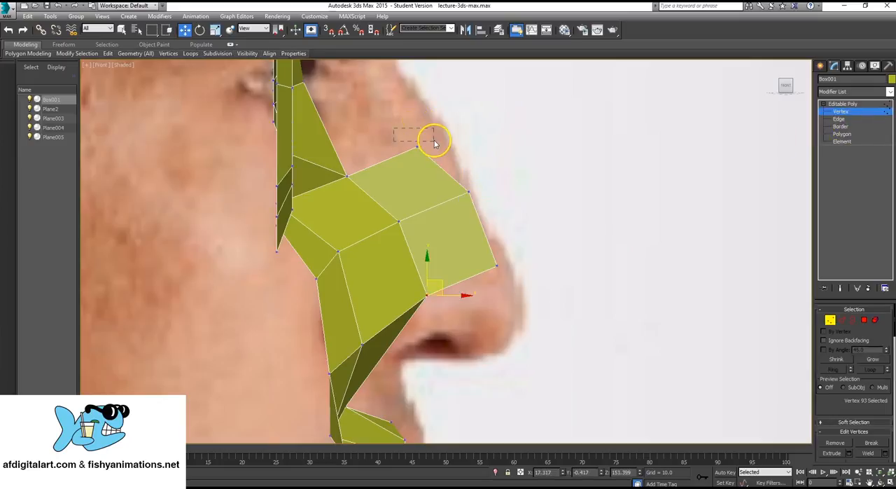
drag(434, 143, 420, 163)
middle_drag(420, 162, 410, 202)
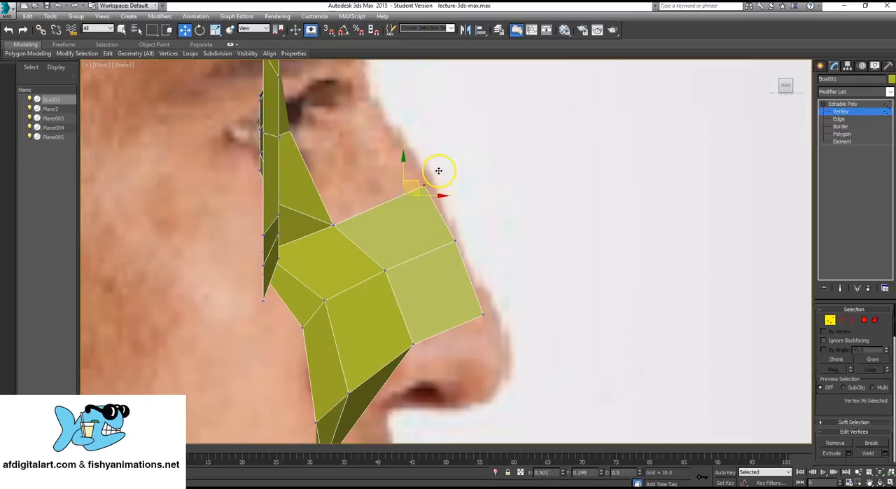
drag(439, 170, 439, 171)
middle_drag(419, 348, 402, 270)
scroll(396, 243, up, 2)
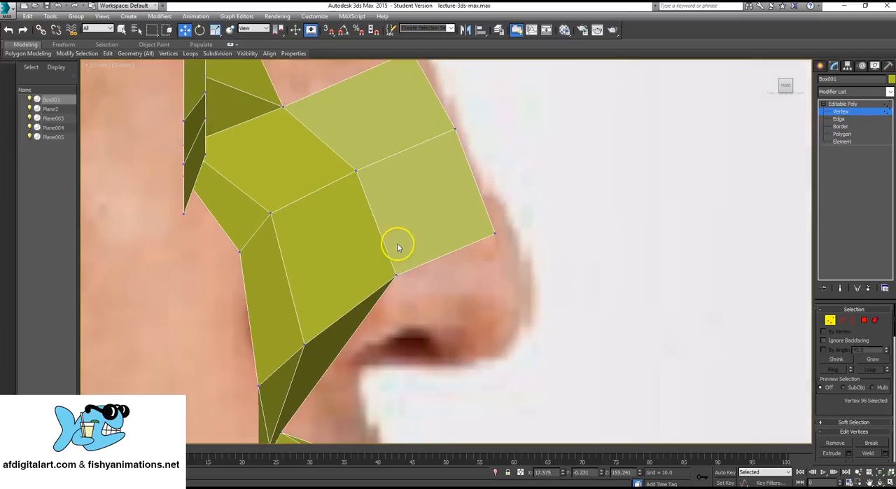
- Extrude the edge between the eye ring's inner corner and the nose faces forward toward the nose bridge
click(847, 119)
middle_drag(276, 310, 277, 348)
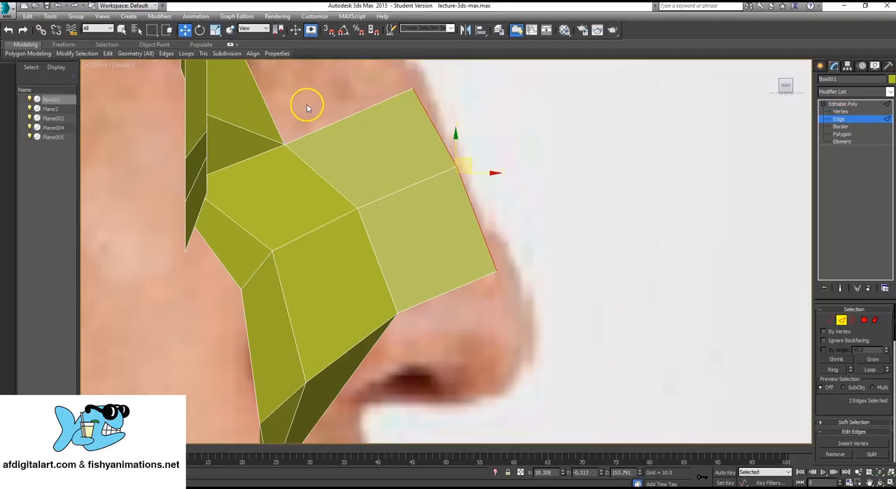
middle_drag(307, 107, 297, 215)
scroll(297, 215, down, 3)
scroll(297, 215, up, 2)
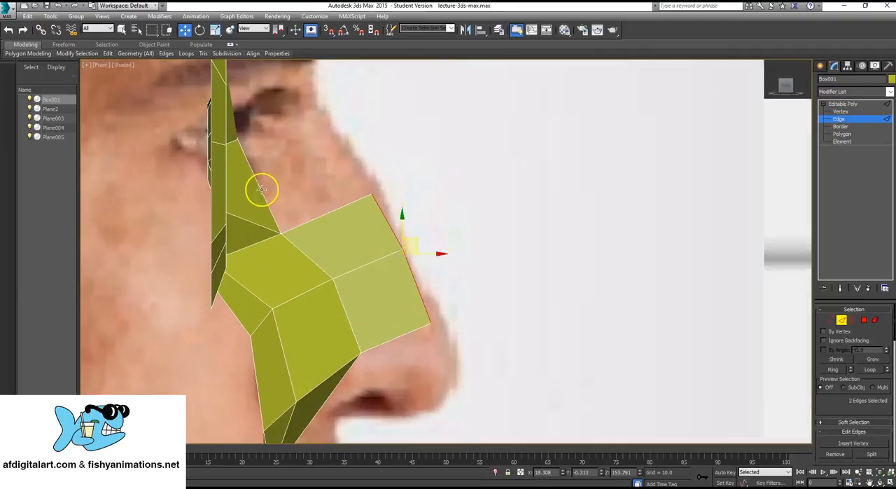
click(261, 187)
key(F3)
key(F3)
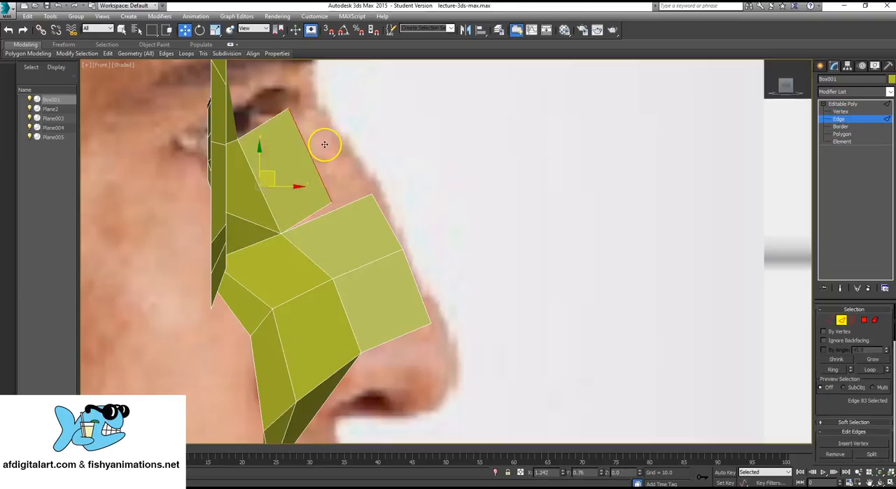
click(325, 149)
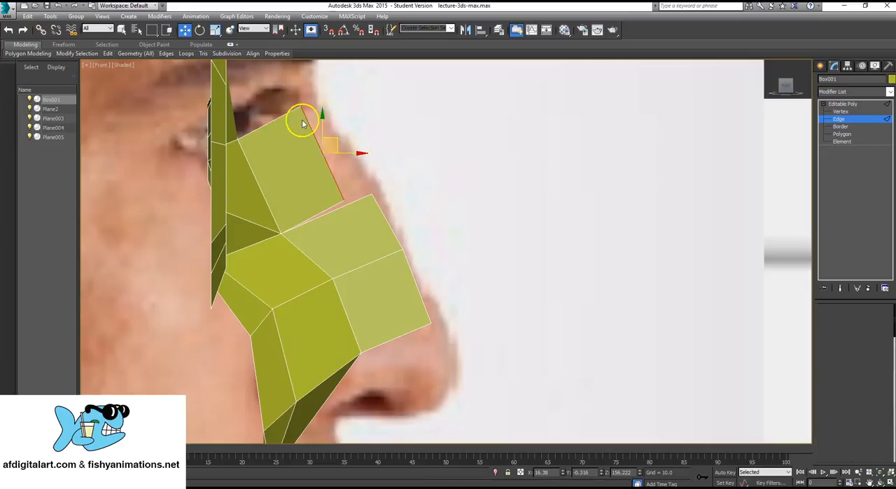
- Fit the new bridge face's front corners to the nose outline and collapse its lower corner with the adjacent face's top vertex
key(1)
drag(316, 119, 314, 116)
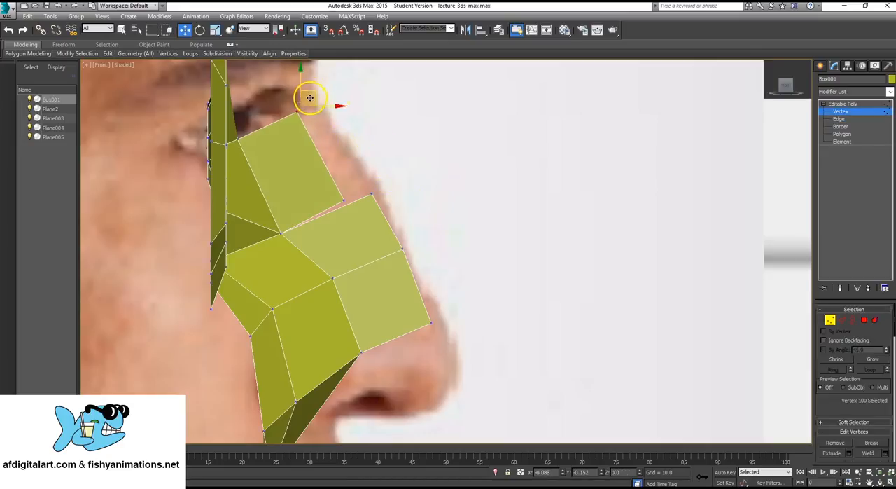
drag(355, 208, 378, 179)
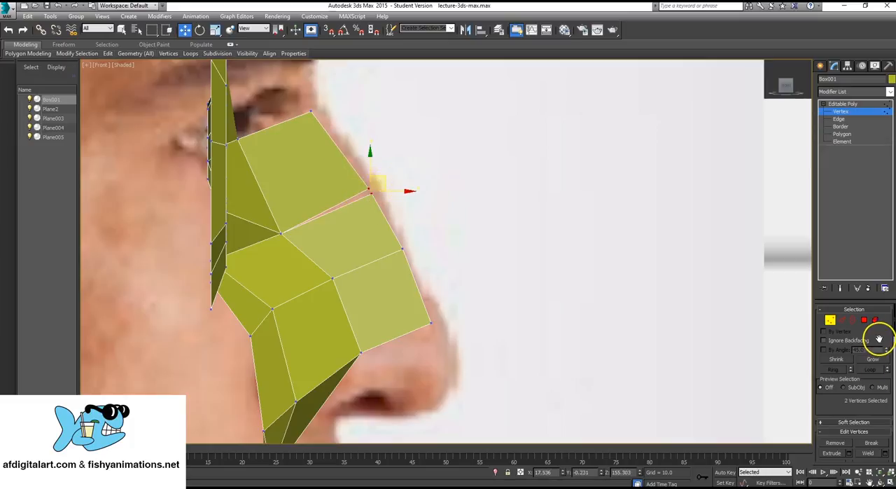
scroll(878, 364, down, 6)
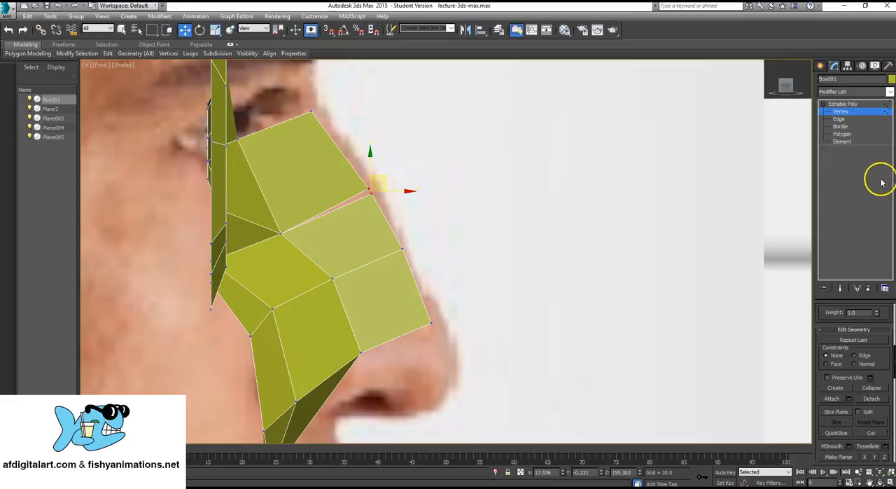
click(873, 390)
- Adjust the three vertices along the lower edge of the nose side to follow the nostril, and finish vertex editing
middle_drag(403, 303, 400, 262)
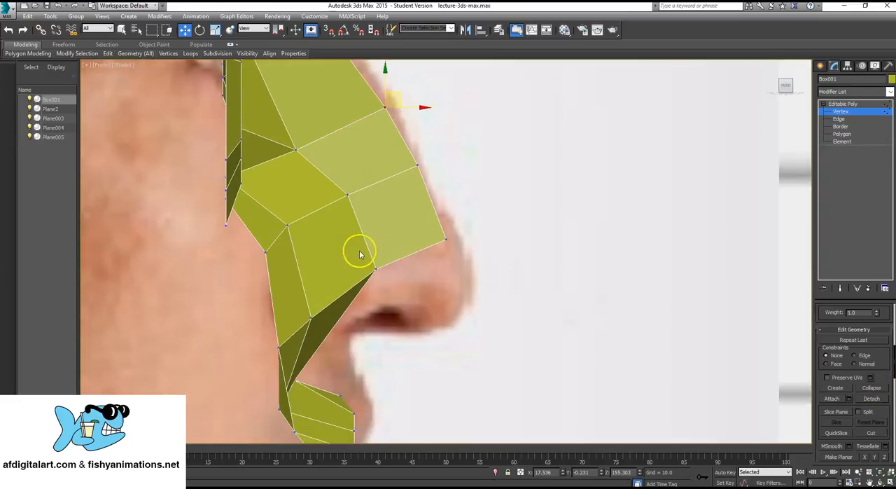
click(375, 268)
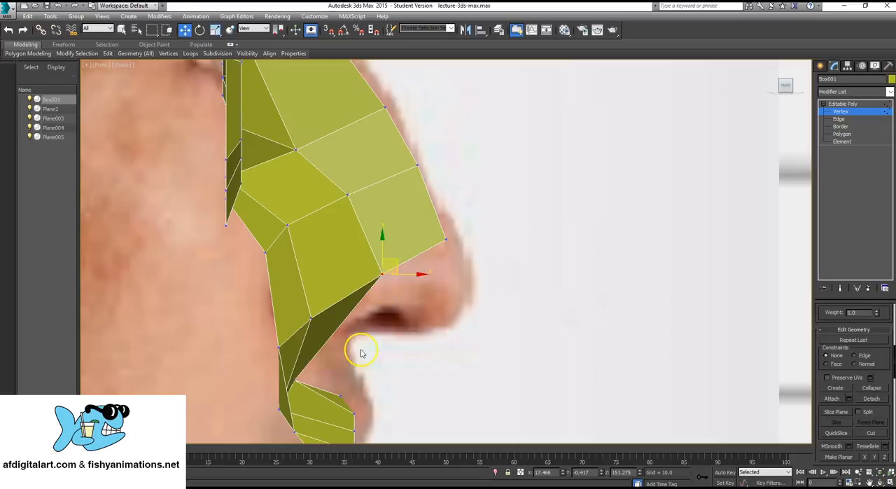
middle_drag(362, 352, 370, 273)
click(305, 210)
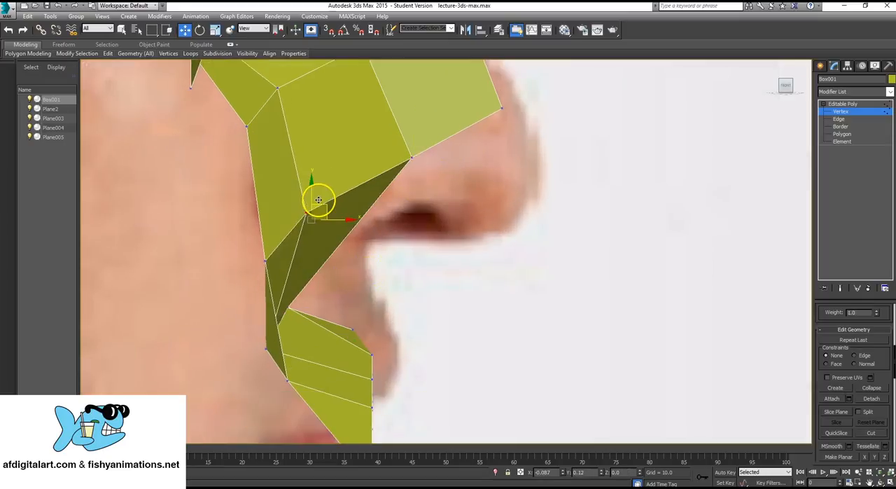
drag(266, 264, 270, 249)
middle_drag(388, 166, 388, 238)
scroll(388, 240, down, 4)
scroll(406, 259, up, 3)
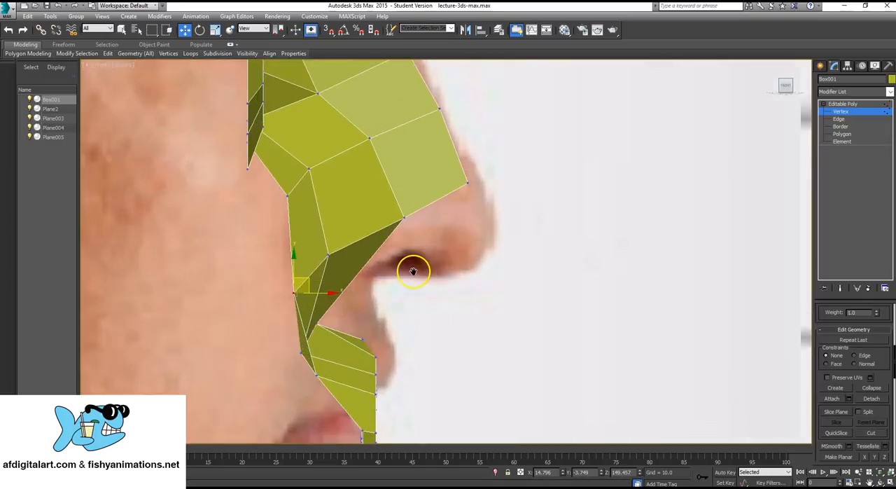
middle_drag(388, 282, 389, 280)
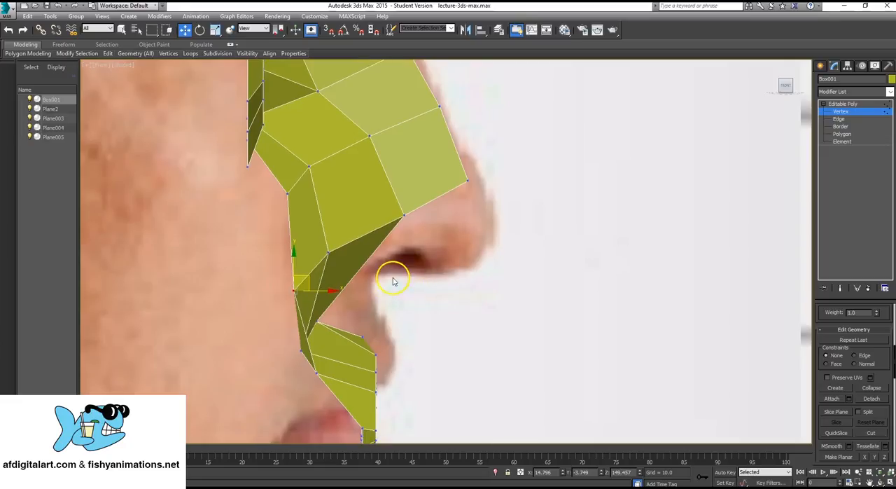
click(886, 104)
- Extrude the top edge of the nose bridge face straight up toward the eyebrow
scroll(399, 200, down, 4)
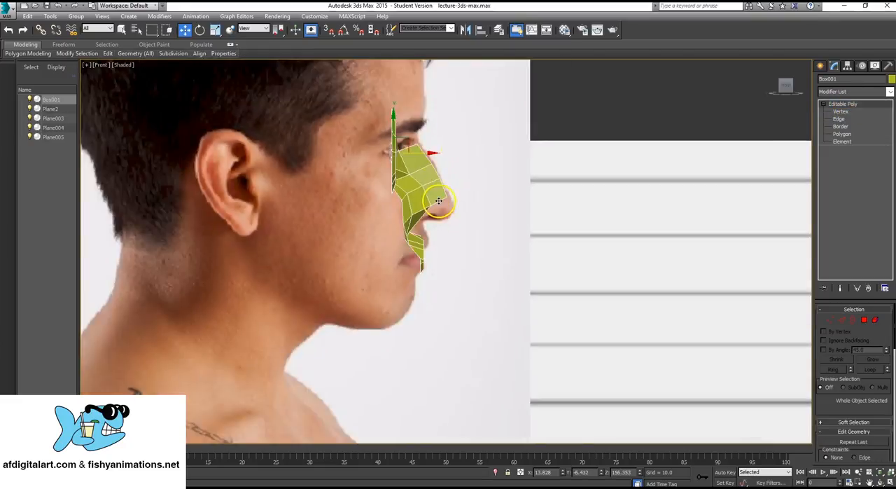
scroll(420, 226, up, 2)
scroll(400, 158, up, 6)
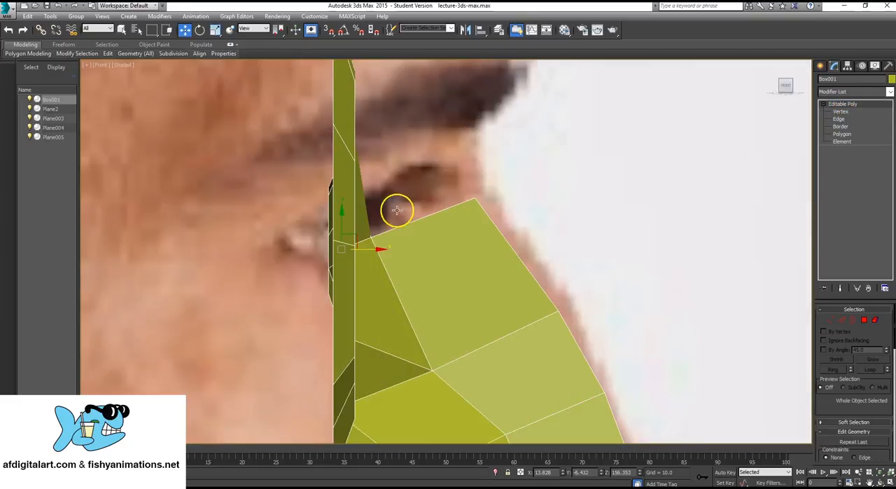
click(844, 120)
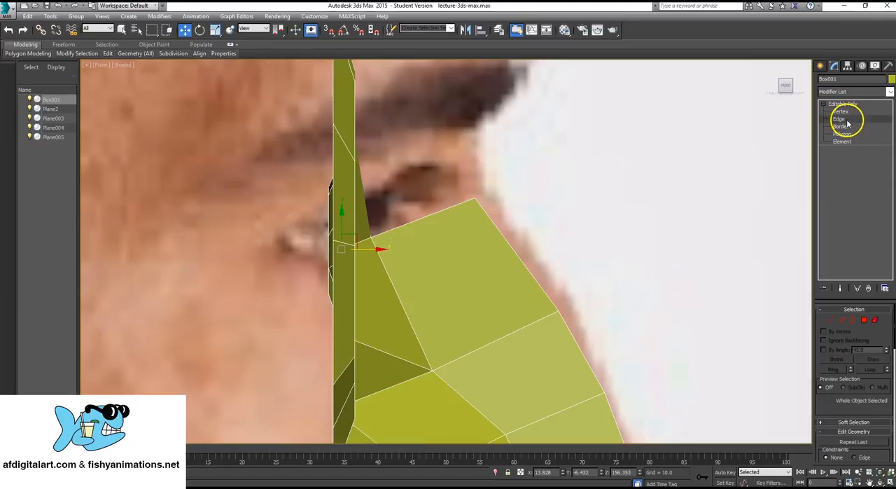
click(415, 220)
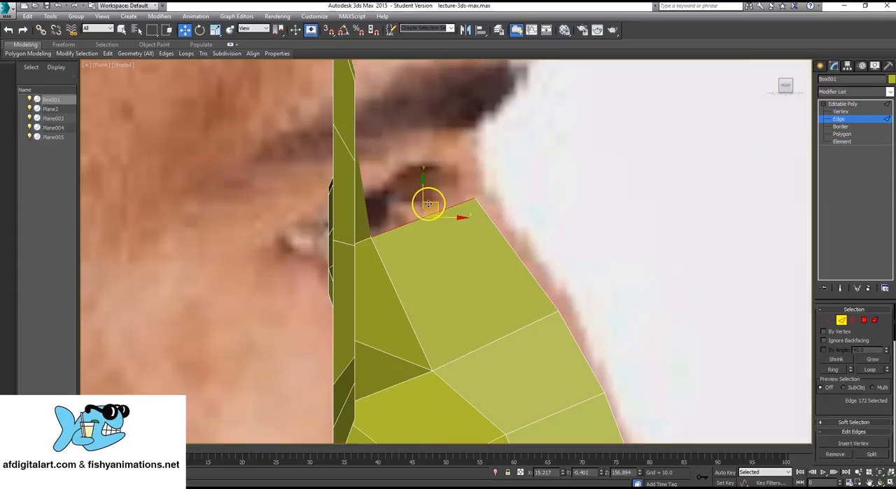
shift+drag(435, 203, 434, 124)
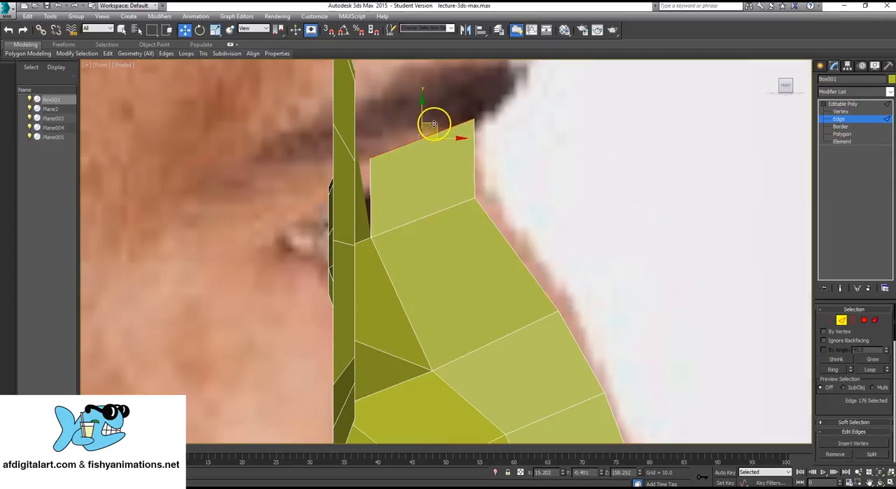
- Raise the new face's upper eye-side vertex and shift it slightly forward to level the face's top edge
click(837, 119)
click(366, 140)
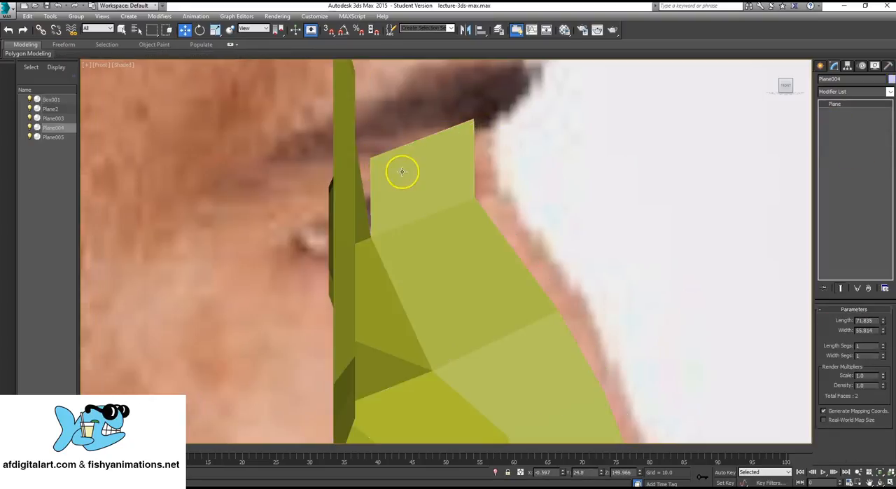
click(413, 174)
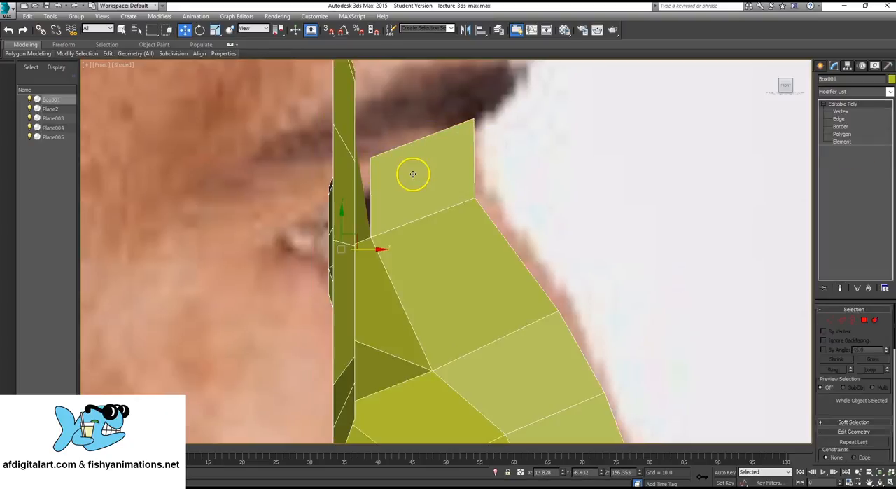
key(1)
click(370, 157)
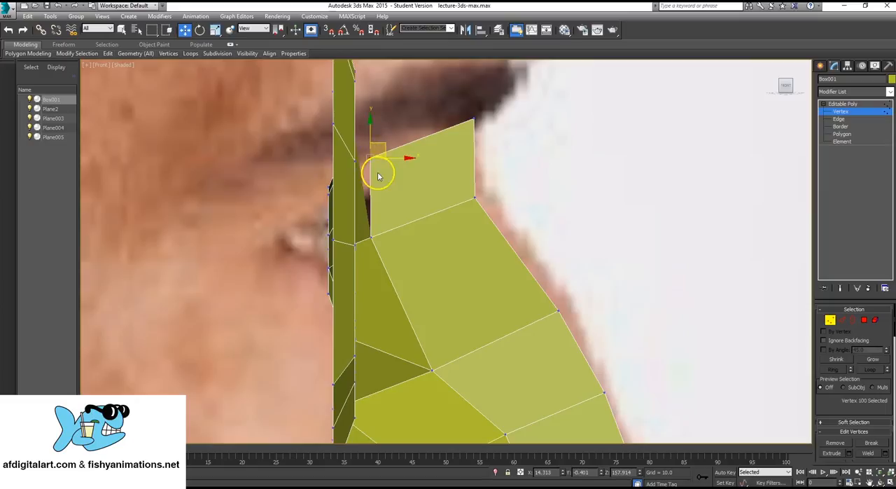
drag(383, 143, 391, 102)
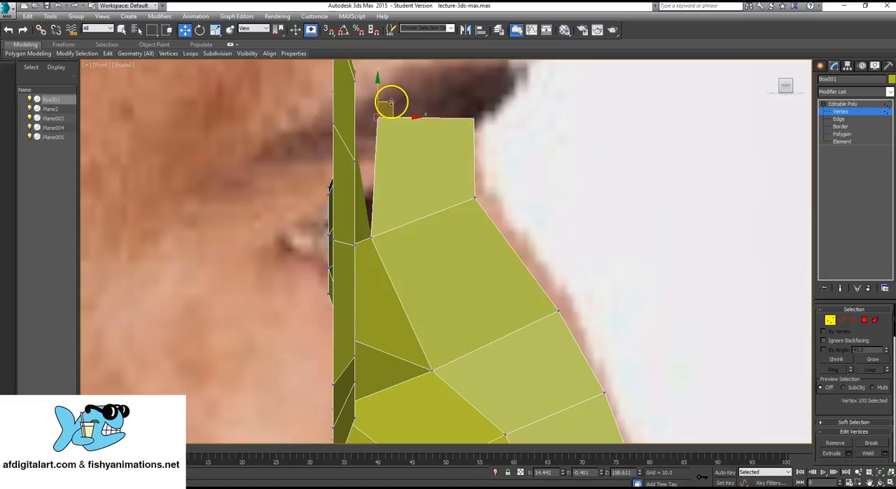
- Finish vertex editing and select the plane carrying the profile photo
click(866, 104)
click(519, 141)
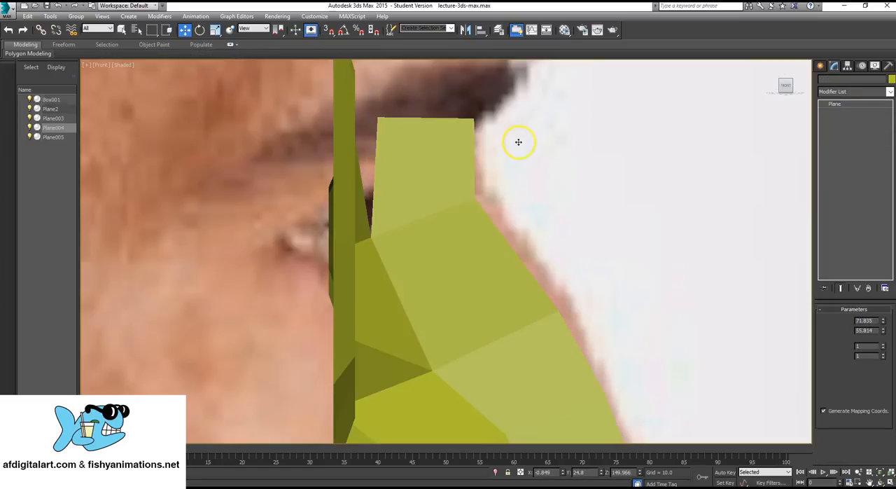
middle_drag(453, 198, 423, 198)
scroll(423, 198, down, 6)
middle_drag(422, 236, 436, 224)
scroll(436, 224, down, 2)
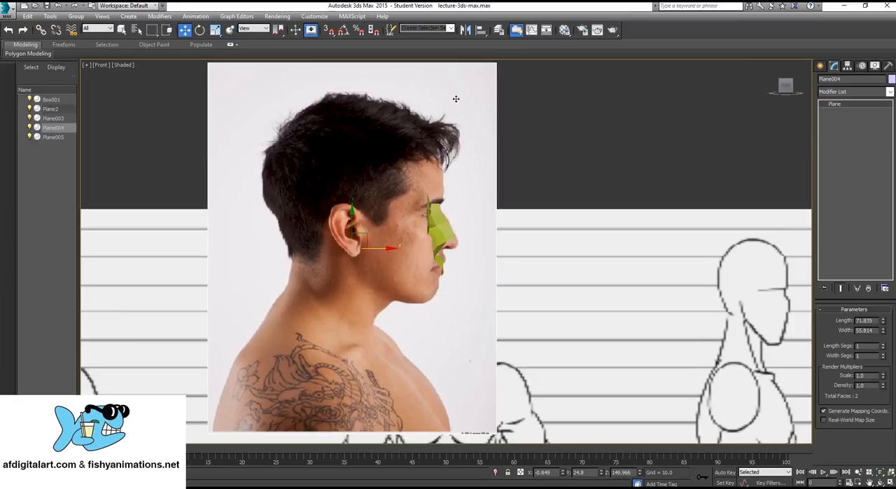
- Try freezing the profile photo plane with its object properties unchanged, and unfreeze all objects
right_click(457, 102)
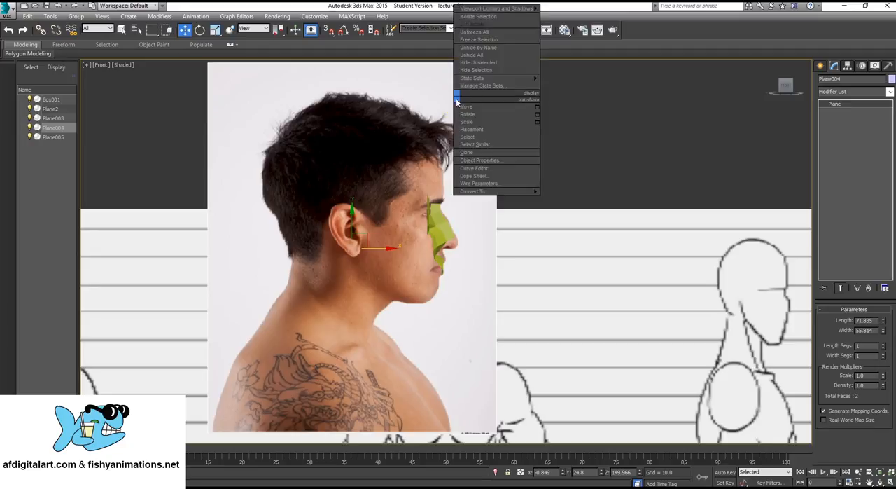
click(478, 160)
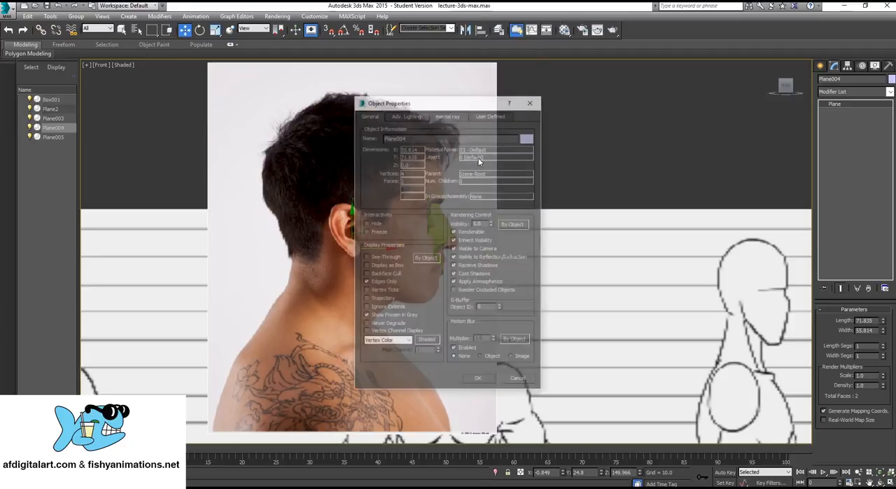
click(484, 106)
drag(485, 105, 574, 75)
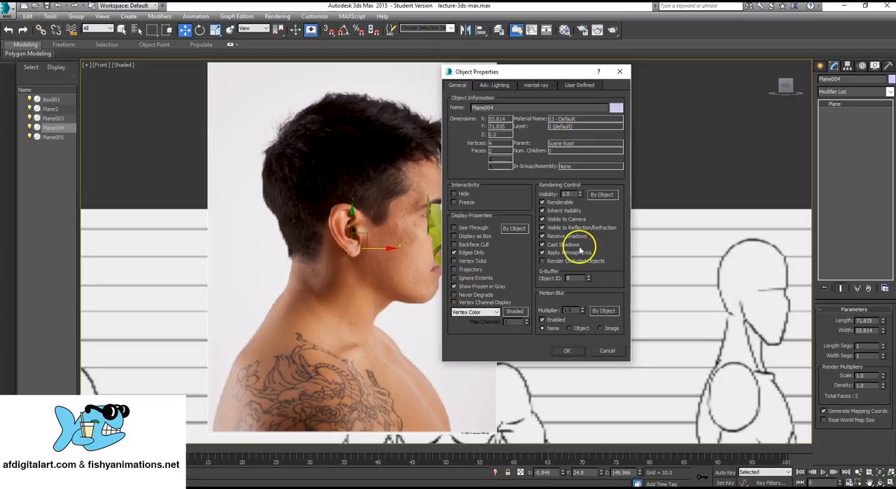
click(567, 349)
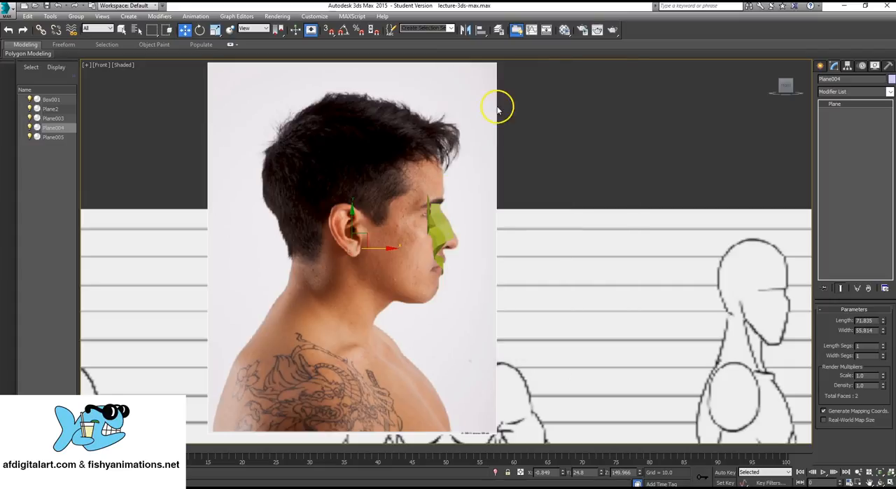
right_click(473, 95)
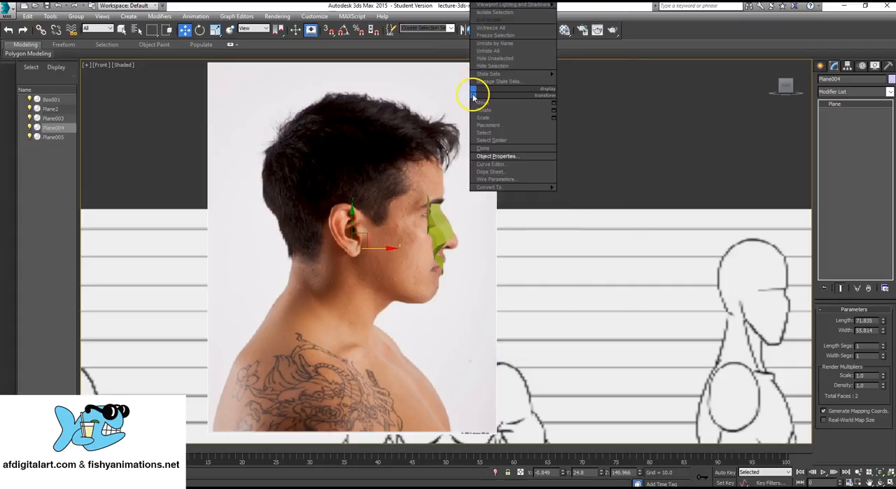
click(495, 35)
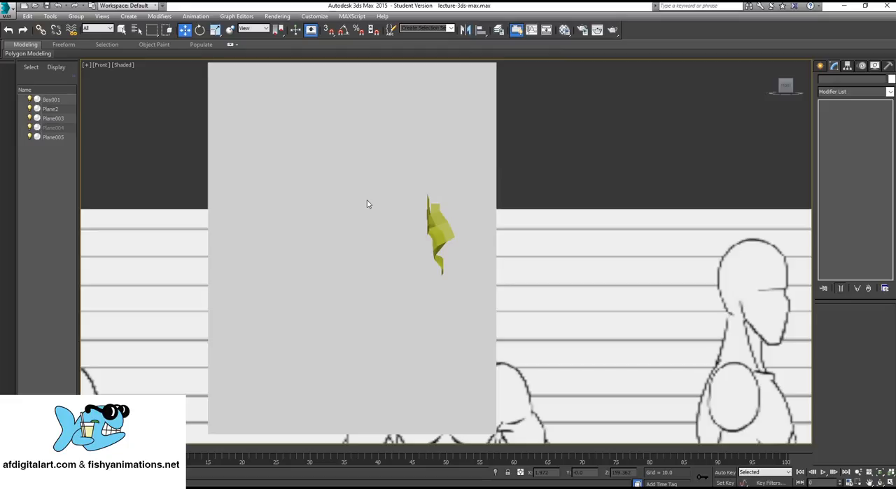
alt+middle_drag(363, 208, 363, 208)
right_click(443, 127)
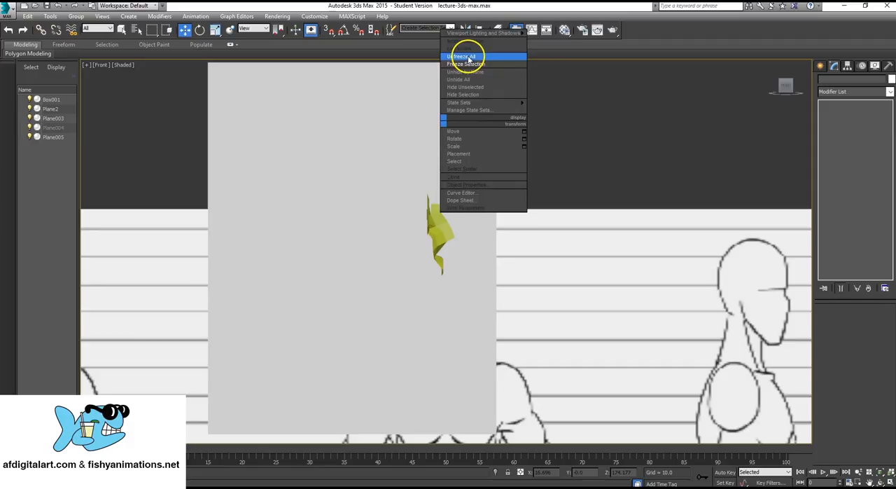
click(468, 57)
- Turn off Show Frozen in Gray for the profile photo plane and freeze it
click(464, 76)
right_click(470, 112)
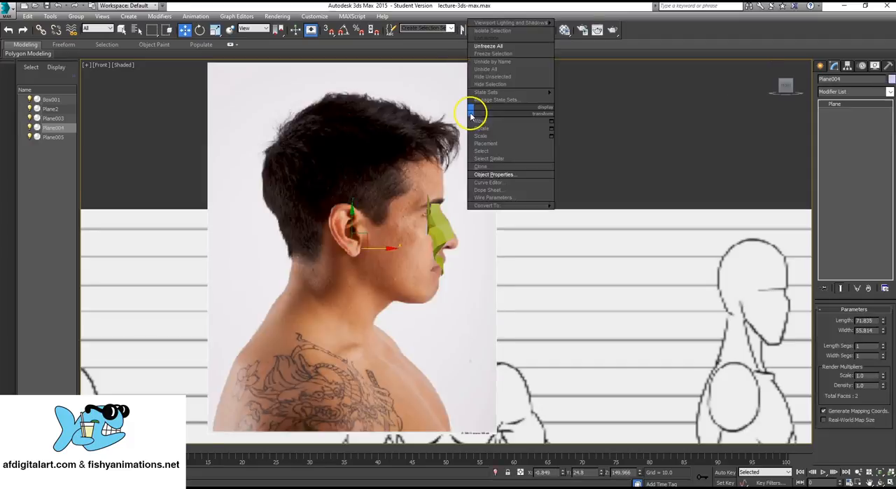
click(484, 174)
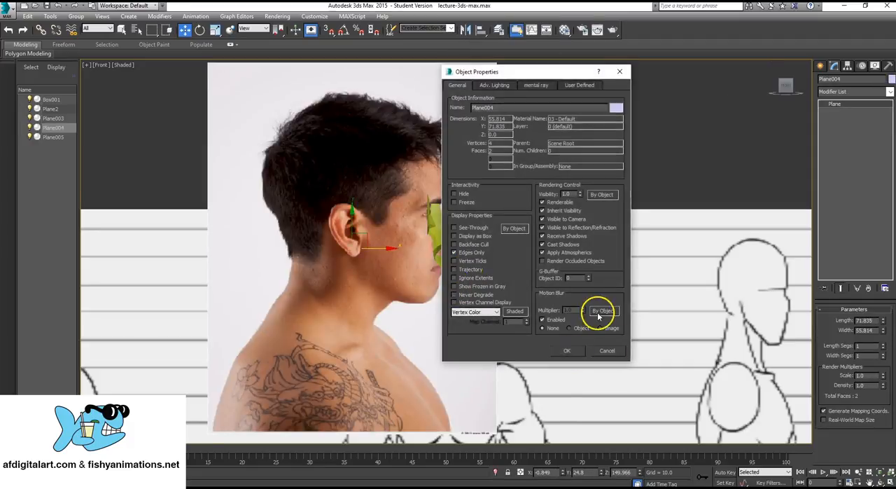
click(567, 350)
right_click(467, 119)
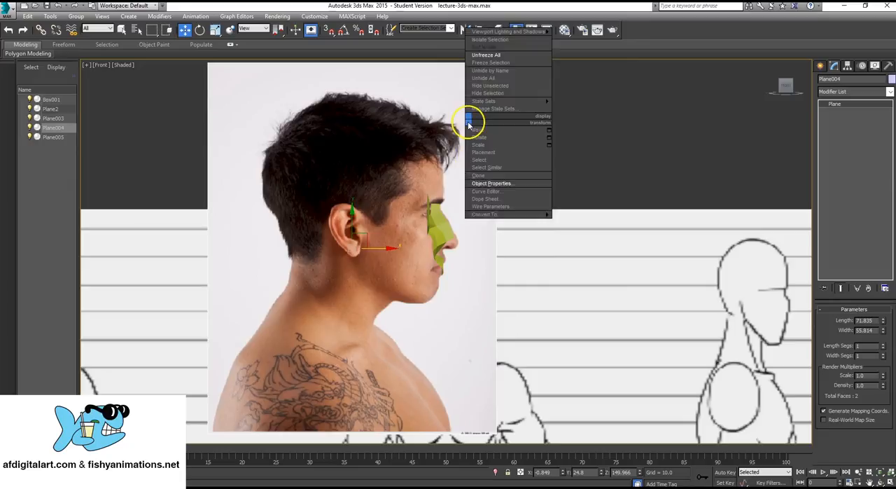
click(493, 63)
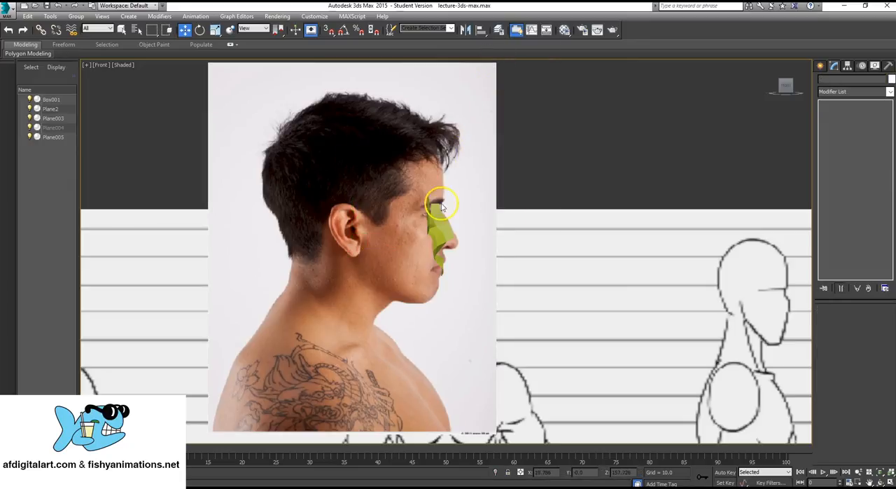
- Examine how the nose and mouth strip fits the face outline on the frozen profile photo
middle_drag(482, 227, 478, 240)
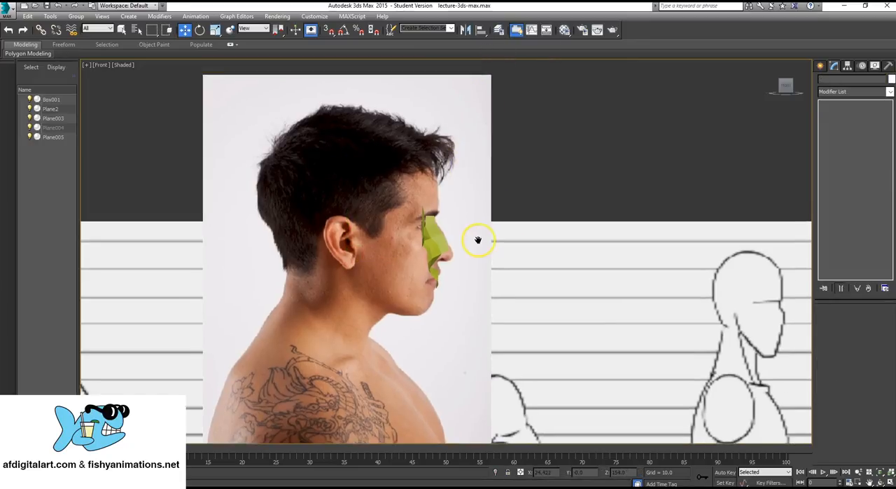
click(440, 239)
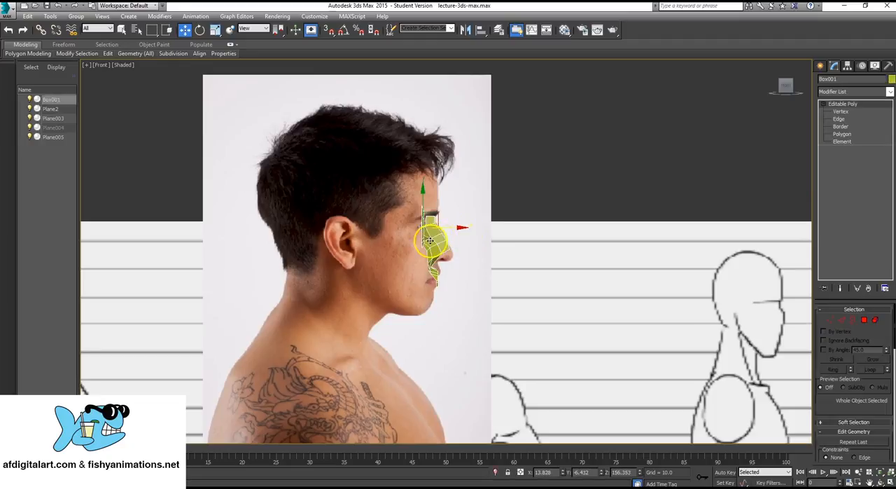
click(470, 183)
scroll(430, 217, up, 5)
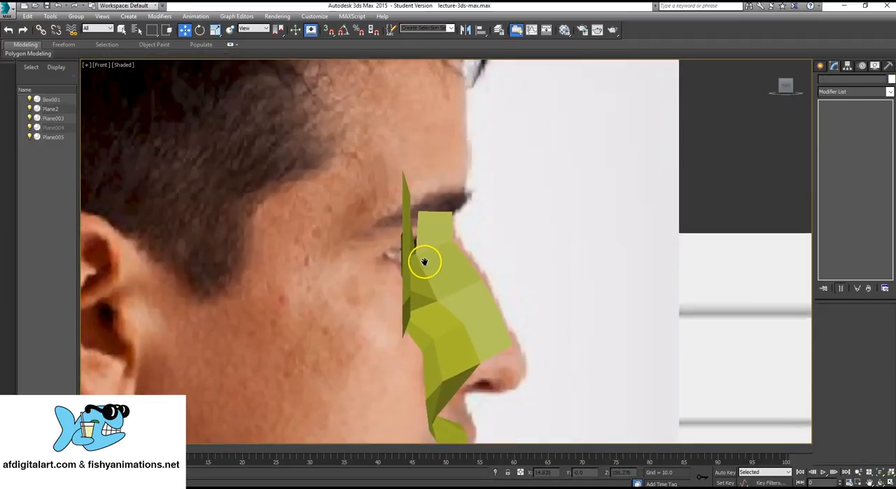
scroll(428, 259, up, 3)
scroll(436, 262, down, 8)
middle_drag(451, 265, 454, 271)
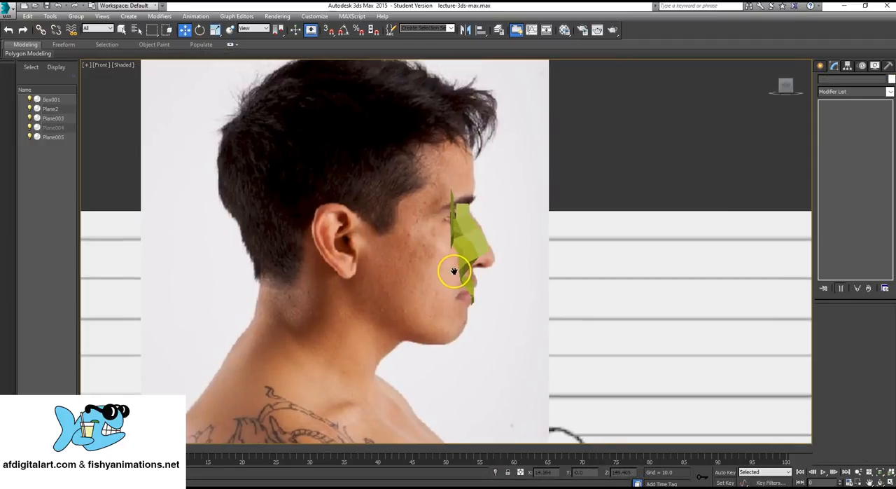
scroll(454, 271, up, 8)
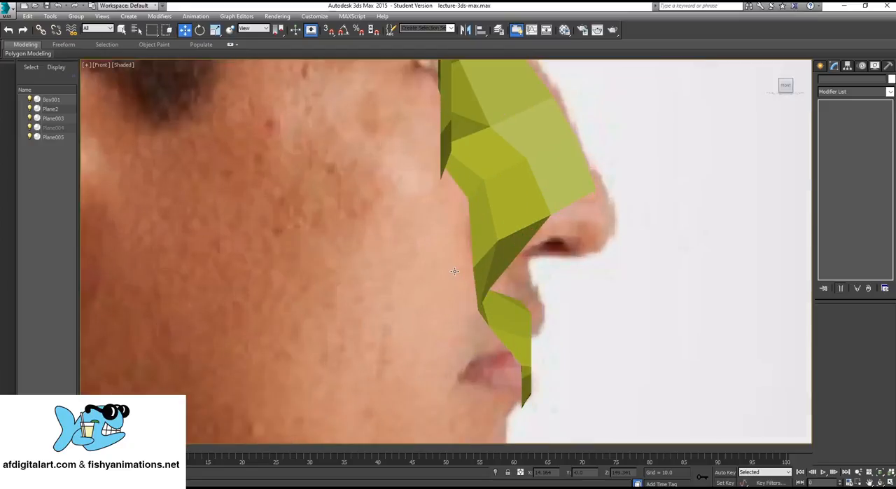
scroll(490, 190, down, 8)
middle_drag(464, 232, 460, 245)
- Collapse the upper bridge face's eye-side top vertex with the neighbouring outer vertex of the eye ring in the perspective view
key(alt+w)
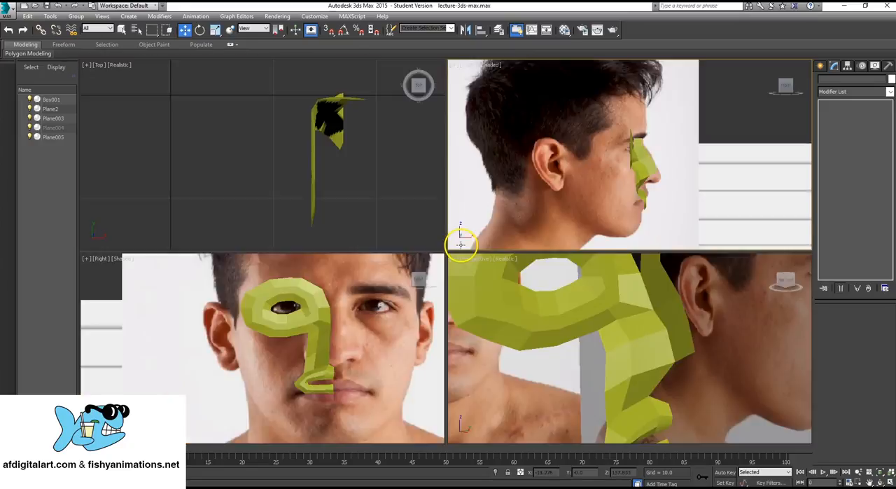
scroll(593, 343, up, 5)
scroll(600, 344, down, 6)
key(alt+w)
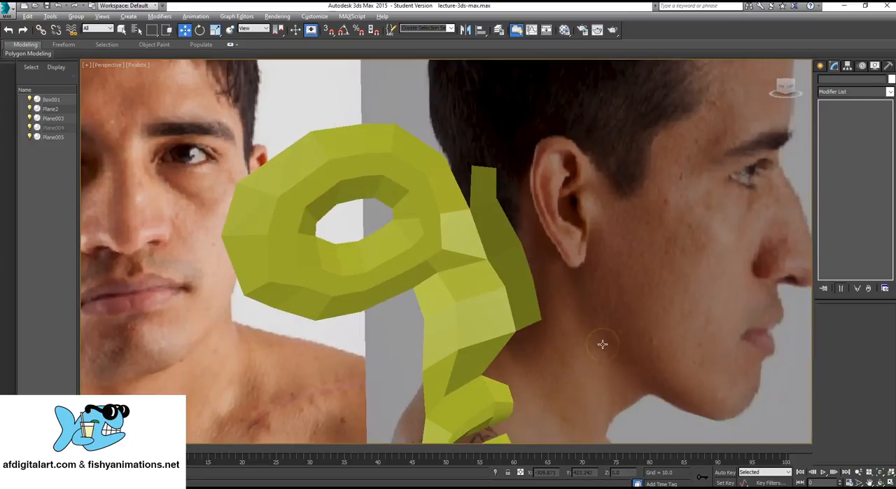
scroll(475, 250, up, 2)
alt+drag(474, 250, 493, 301)
click(455, 282)
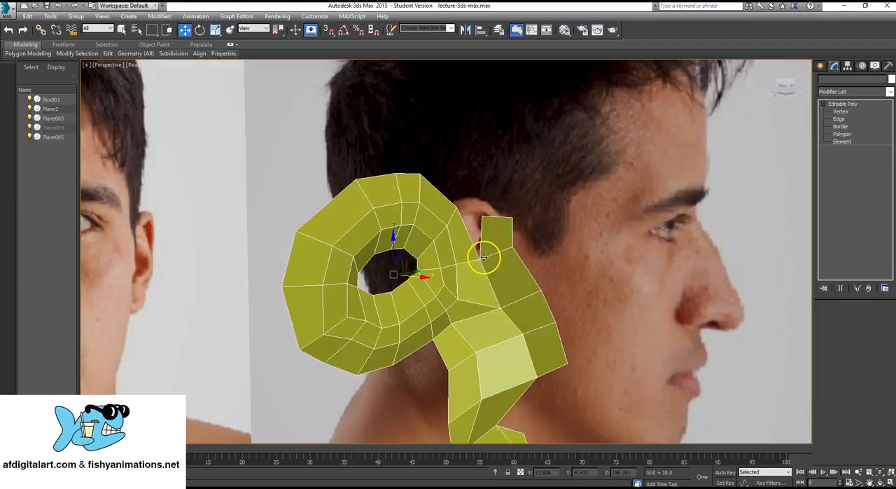
scroll(483, 258, up, 2)
alt+middle_drag(482, 258, 471, 265)
scroll(469, 277, up, 2)
key(1)
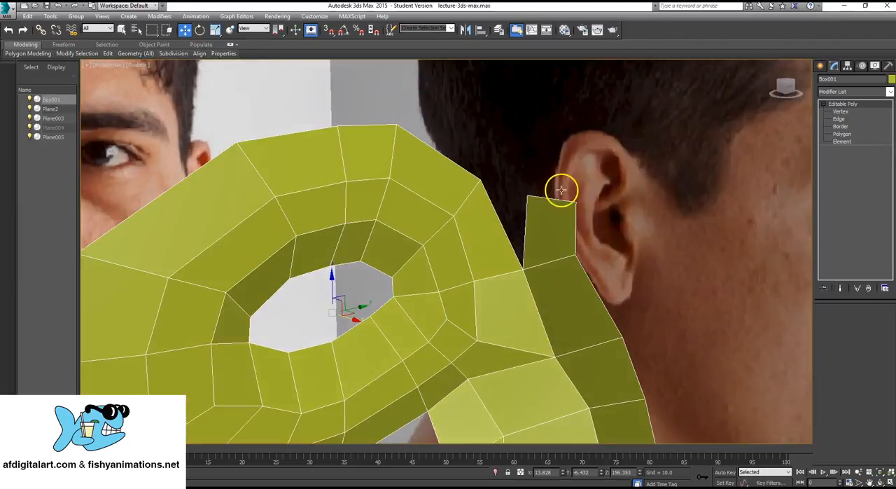
drag(476, 163, 534, 203)
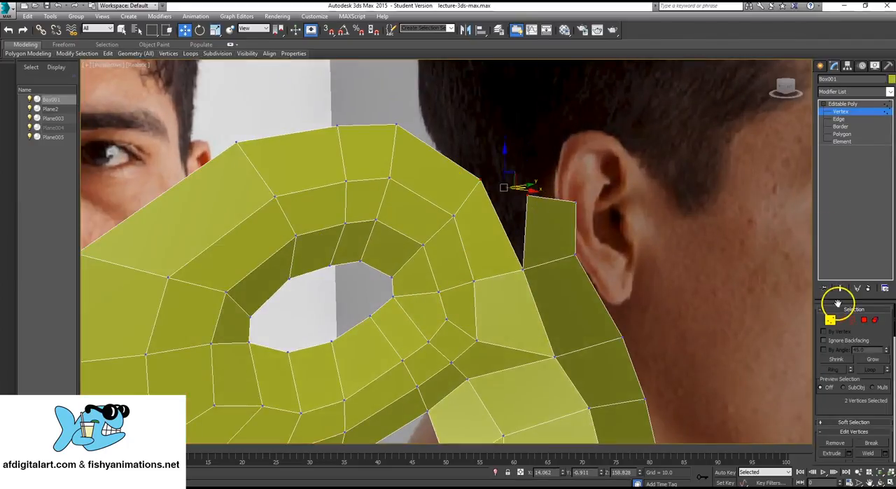
scroll(882, 353, down, 3)
scroll(881, 418, down, 4)
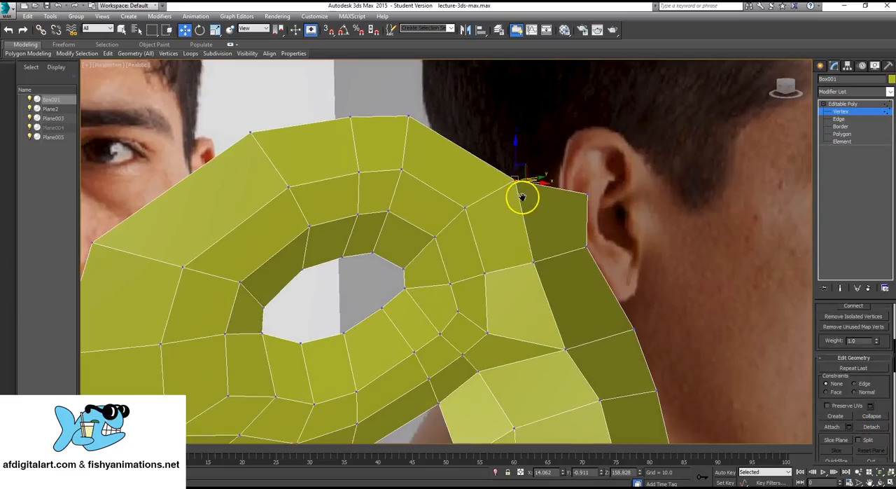
- Nudge the front vertex at the base of the uppermost bridge face slightly forward and up
alt+middle_drag(524, 196, 611, 234)
click(593, 240)
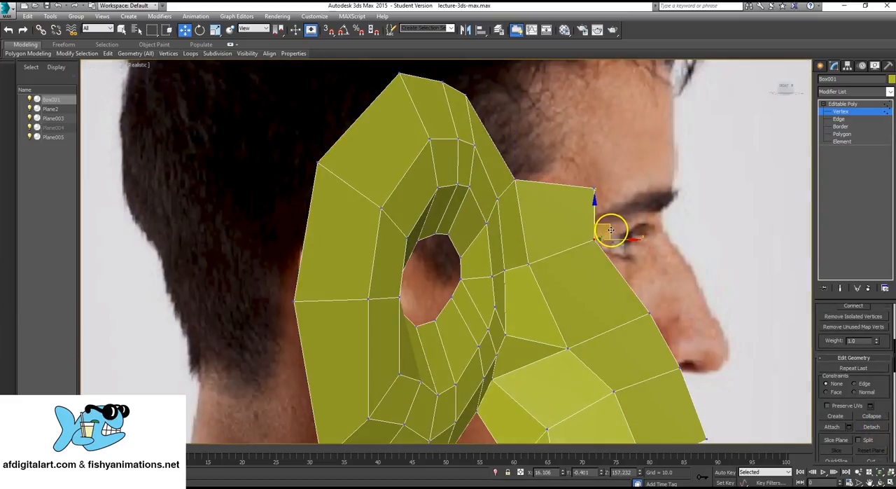
drag(610, 231, 614, 229)
click(656, 212)
- Examine the eye, nose and mouth mesh from several angles against both photos, and finish vertex editing
alt+middle_drag(657, 212, 504, 306)
scroll(555, 296, down, 5)
scroll(504, 306, up, 5)
middle_drag(657, 336, 587, 285)
scroll(644, 325, down, 5)
scroll(629, 275, down, 6)
scroll(618, 298, up, 3)
scroll(587, 284, up, 5)
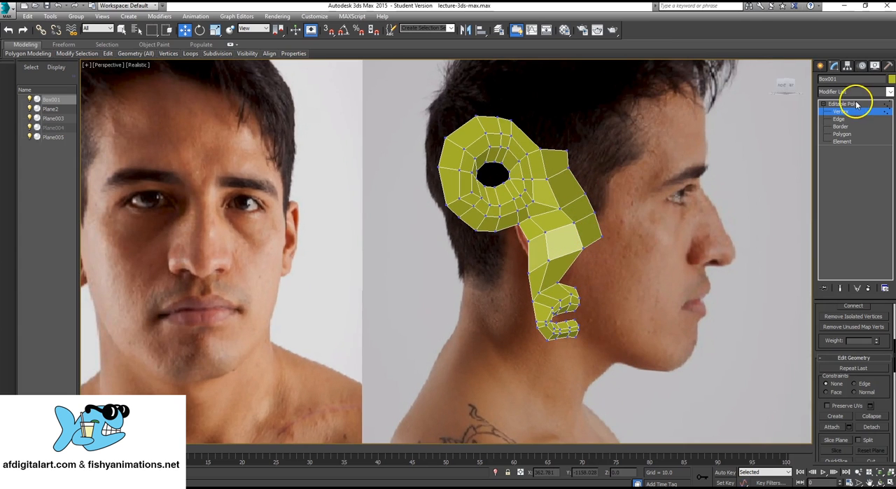
click(855, 104)
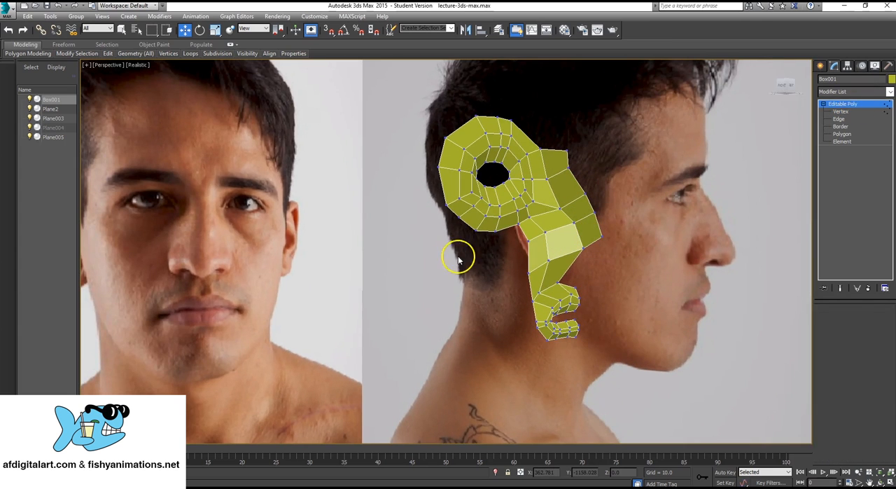
alt+middle_drag(455, 256, 568, 260)
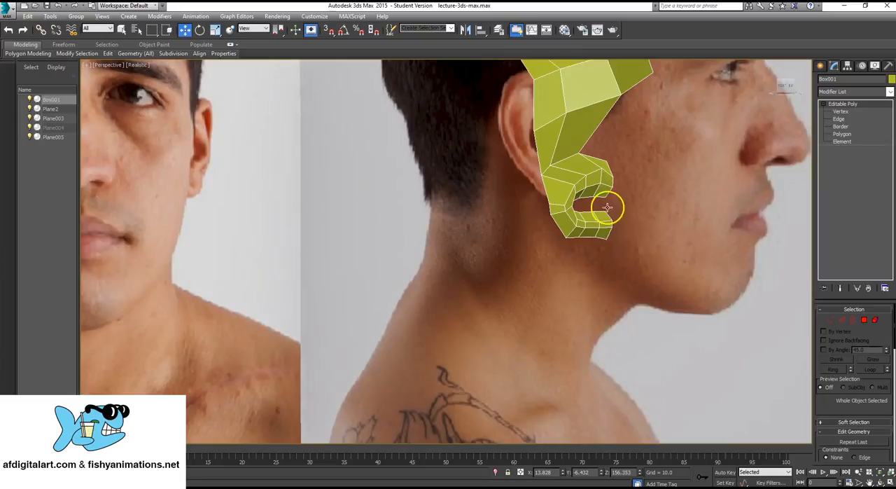
alt+middle_drag(586, 222, 596, 241)
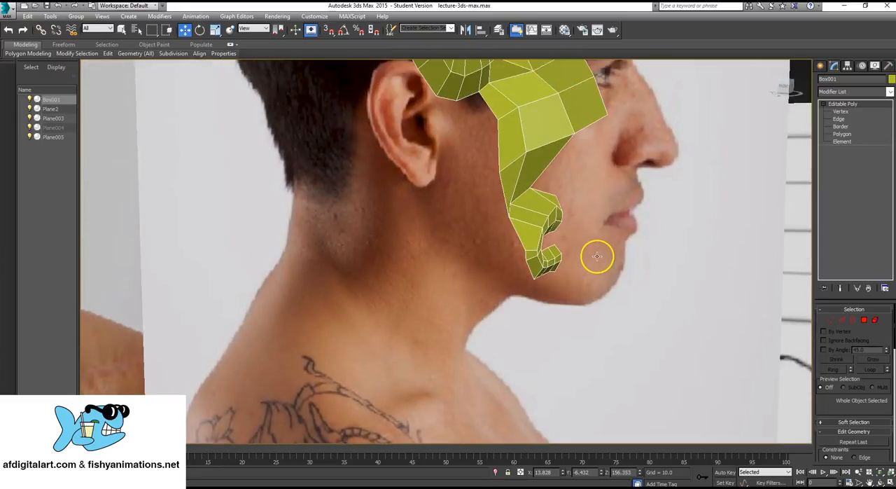
key(alt+w)
scroll(623, 212, up, 4)
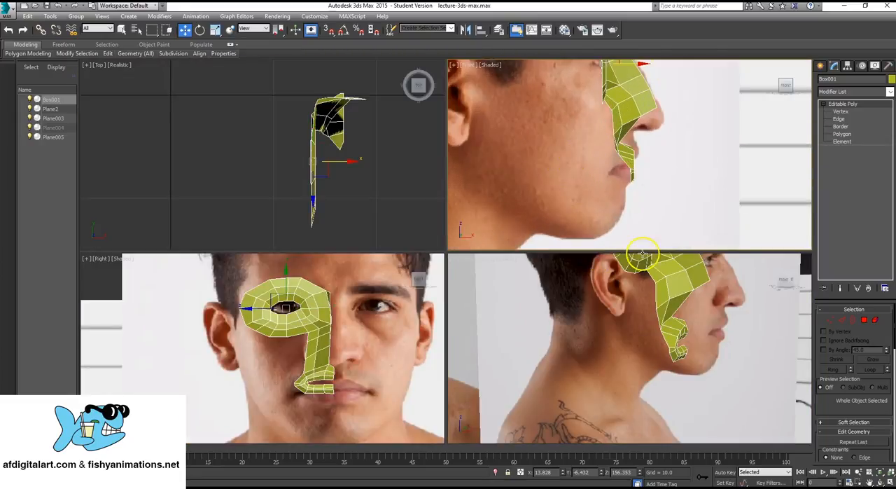
scroll(343, 347, up, 6)
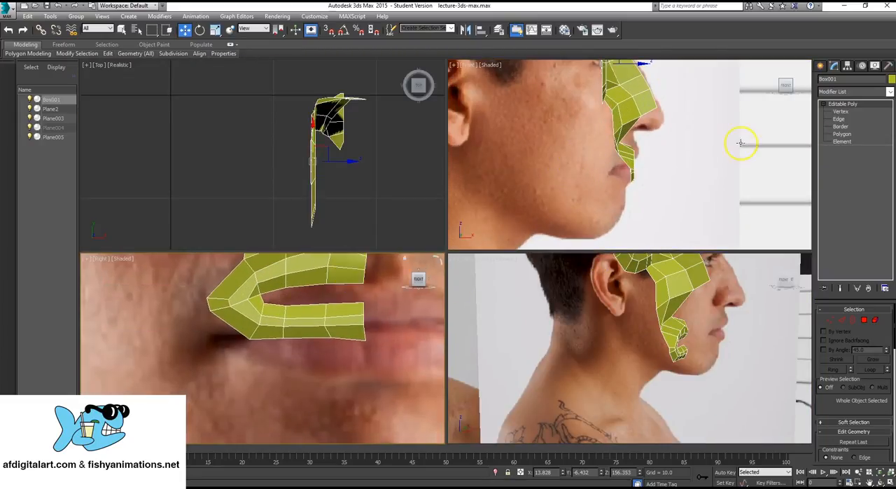
click(839, 119)
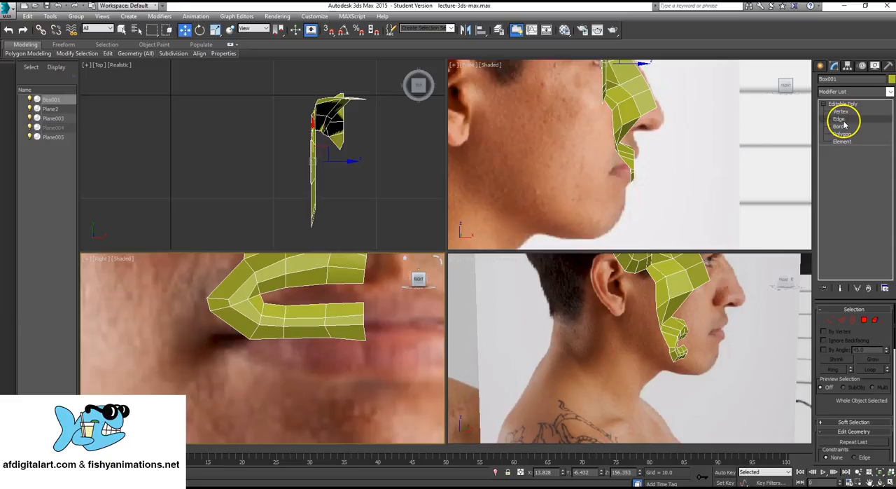
click(357, 339)
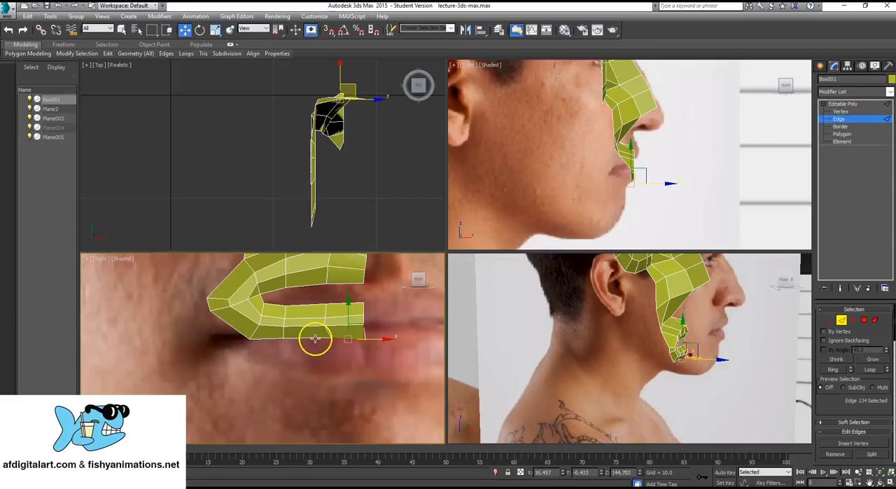
scroll(315, 338, down, 5)
middle_drag(308, 337, 333, 309)
scroll(327, 304, up, 4)
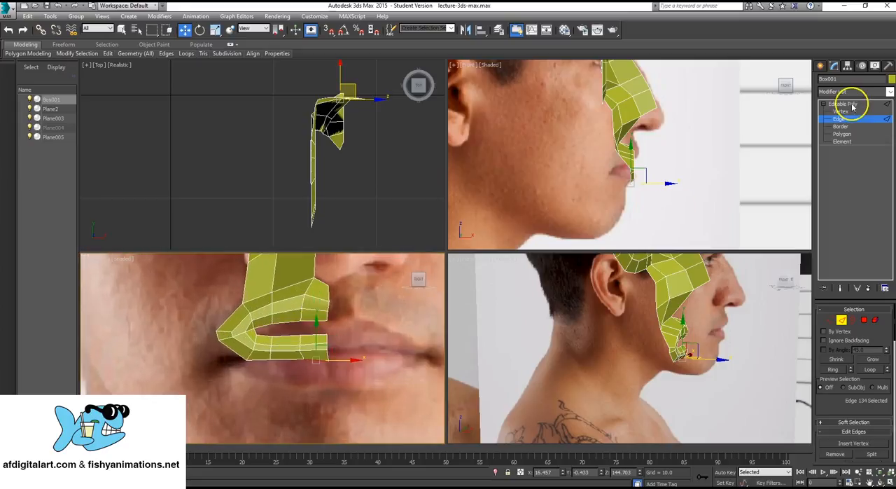
- Select all the mouth strip's vertices and move them down to match the lips in the front photo
click(841, 111)
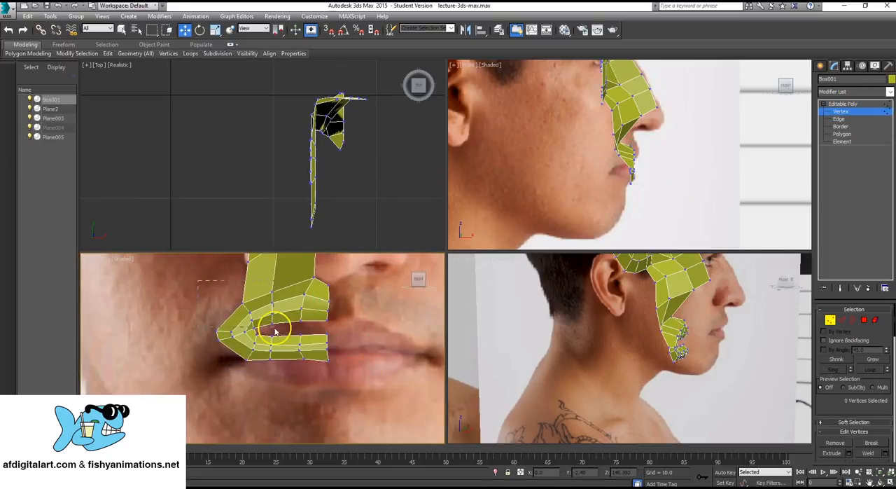
drag(275, 332, 383, 396)
ctrl+drag(304, 281, 292, 348)
drag(315, 346, 306, 345)
middle_drag(318, 301, 315, 324)
scroll(315, 324, down, 4)
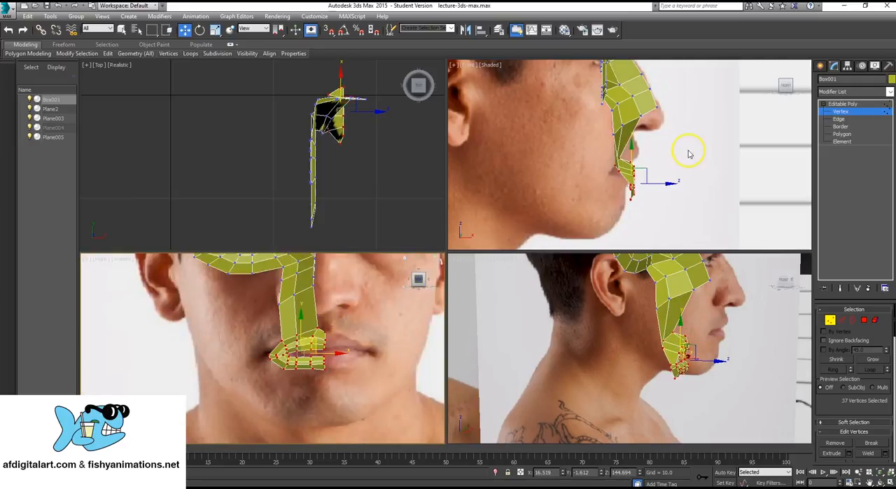
scroll(623, 168, down, 3)
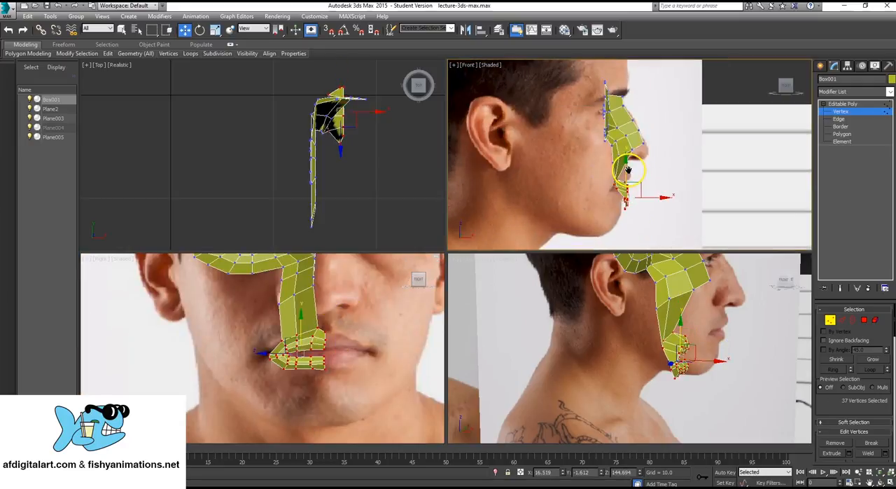
scroll(566, 175, up, 3)
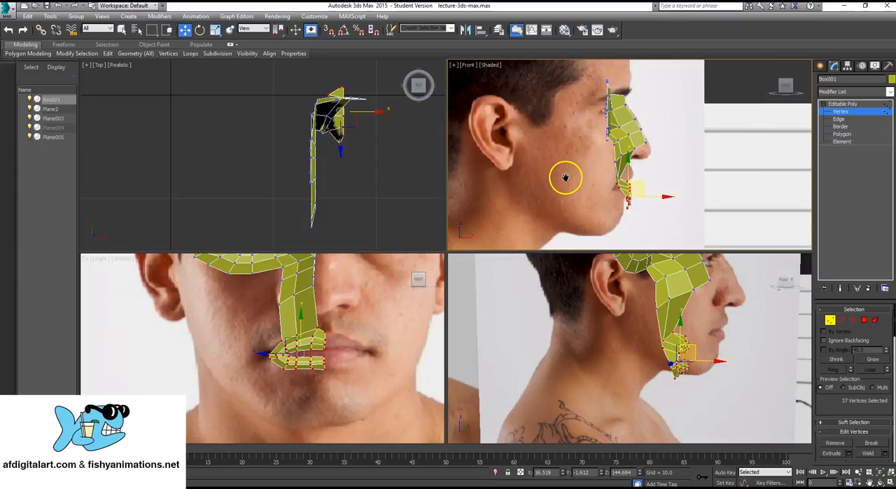
scroll(290, 353, up, 4)
- Select the three bottom edges of the lower lip strip and extend them straight down into a new row of faces
middle_drag(352, 338, 344, 269)
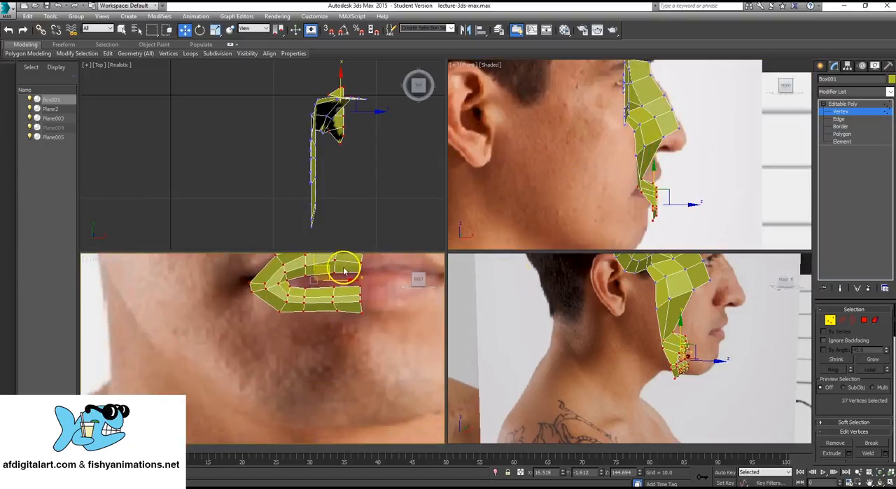
click(839, 119)
click(350, 309)
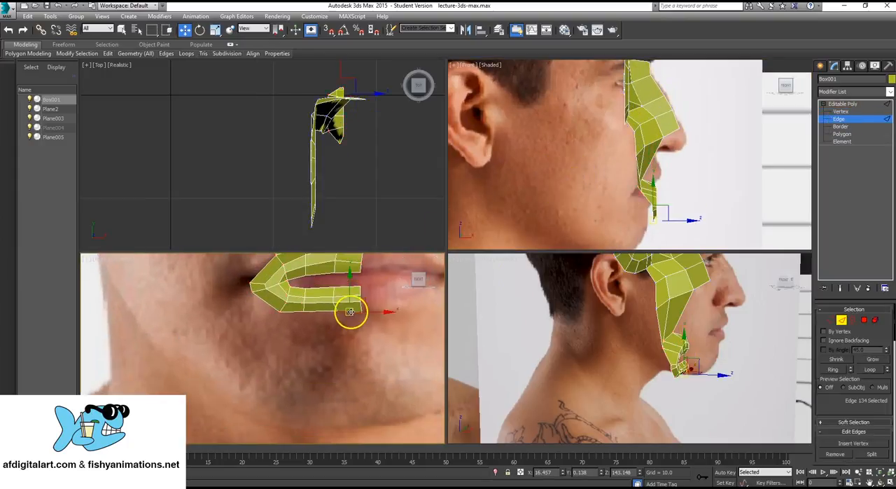
ctrl+click(318, 311)
ctrl+click(299, 311)
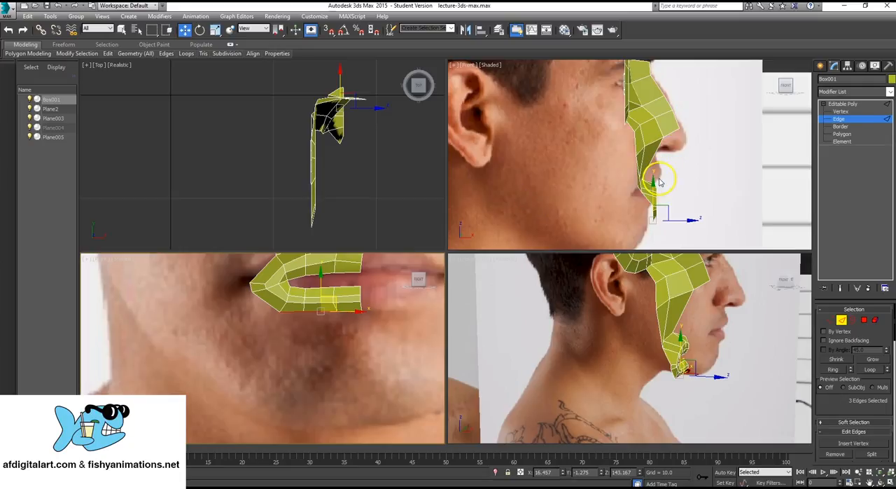
middle_drag(643, 146, 638, 168)
scroll(638, 169, down, 2)
middle_drag(355, 326, 361, 327)
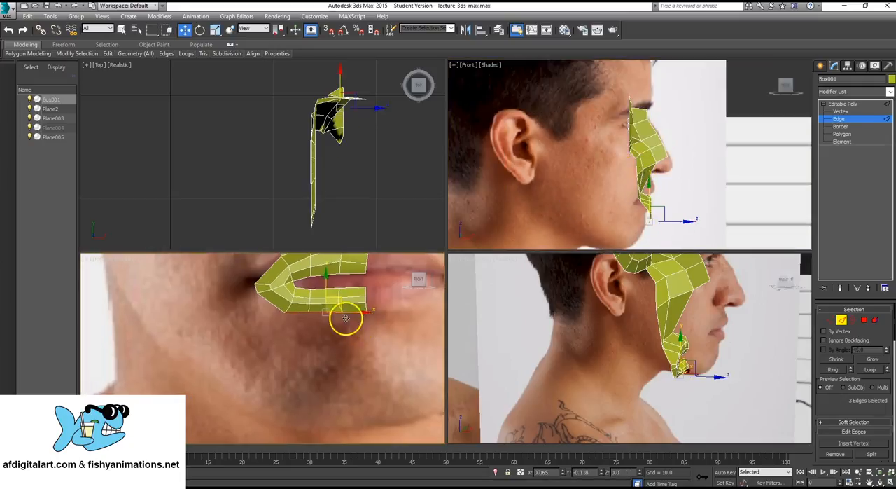
mouse_move(345, 318)
shift+mouse_down()
mouse_move(341, 344)
mouse_move(330, 344)
mouse_move(340, 344)
mouse_move(340, 319)
shift+mouse_up()
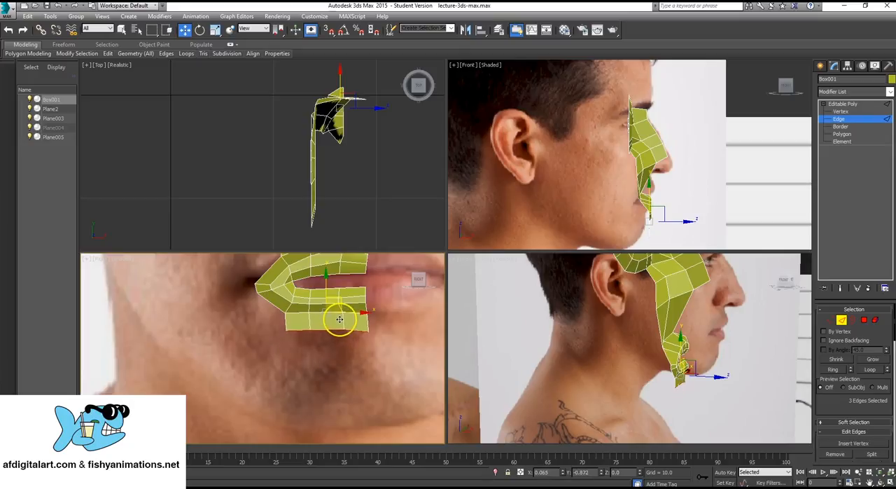
- Align the new row's lower edges with the profile below the lip, and extend them down into a second row of faces
scroll(631, 130, up, 3)
middle_drag(637, 217, 637, 148)
scroll(638, 149, up, 2)
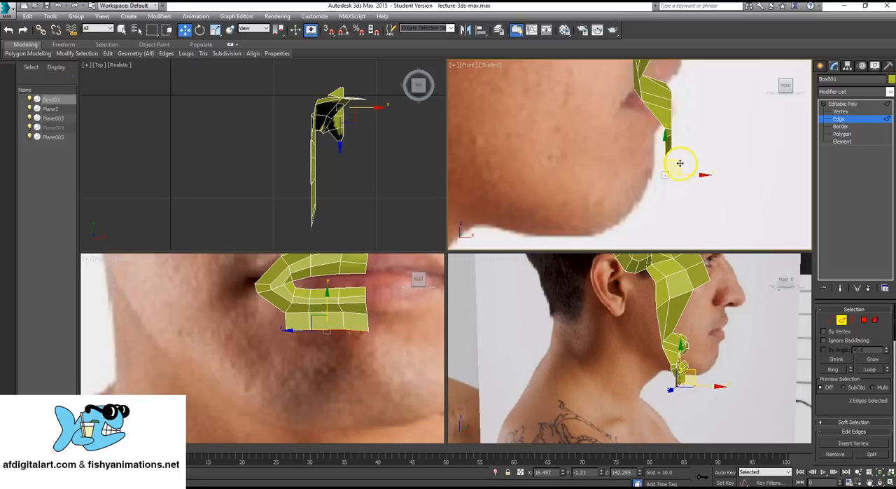
shift+drag(679, 163, 687, 182)
middle_drag(649, 200, 663, 158)
scroll(668, 149, up, 2)
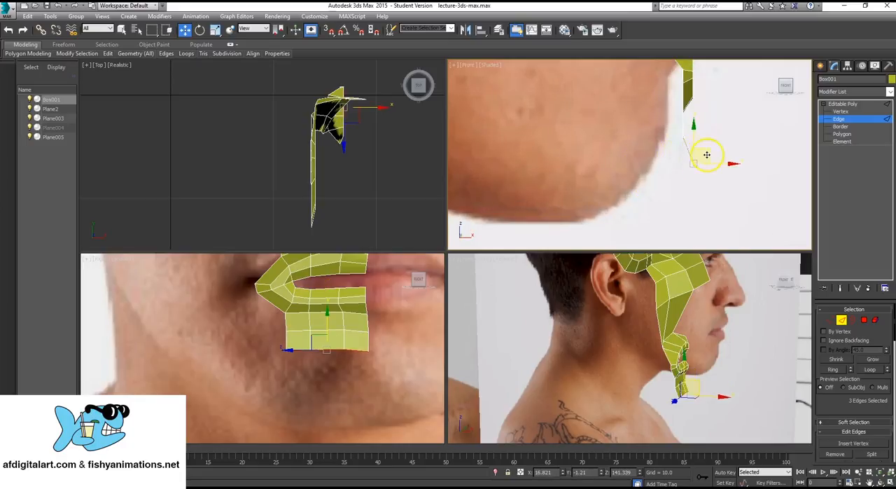
- Continue extending the three edges in the profile view around the chin and back under the jaw to the throat
shift+drag(706, 155, 593, 217)
middle_drag(490, 206, 542, 202)
scroll(651, 195, down, 3)
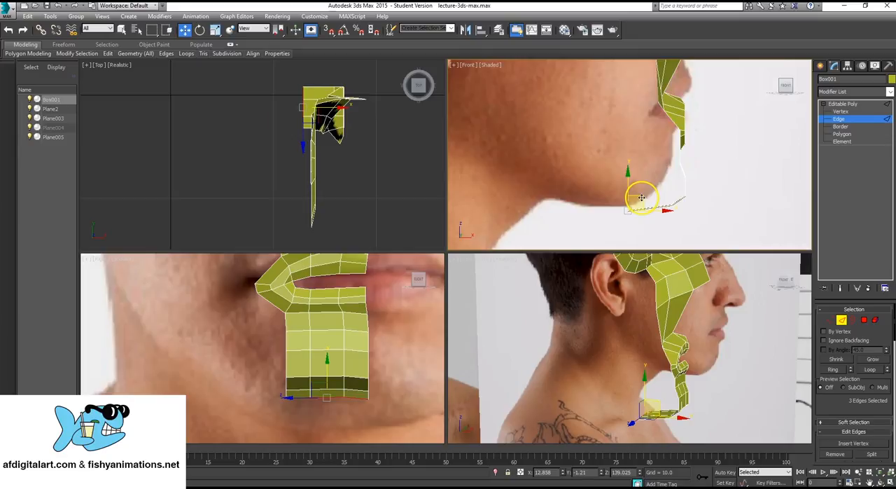
shift+drag(641, 197, 557, 186)
scroll(630, 140, down, 3)
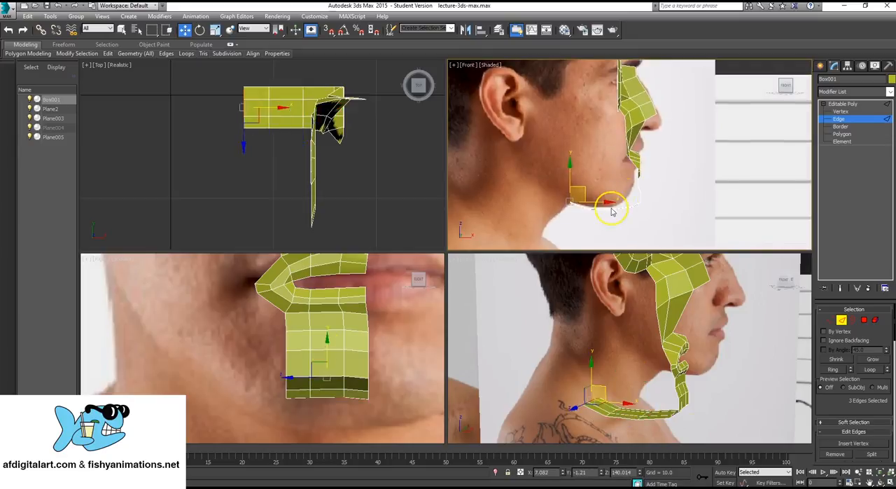
- Raise the outer two vertex columns of the lowest chin rows in the front photo view, lifting the outermost column further
scroll(305, 356, up, 3)
alt+middle_drag(763, 356, 603, 345)
scroll(273, 320, up, 2)
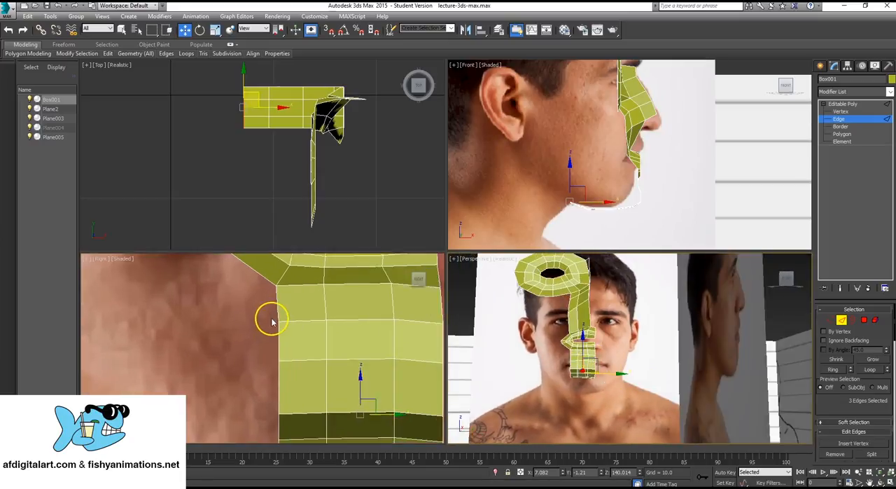
scroll(271, 321, down, 3)
scroll(273, 324, up, 1)
key(alt+w)
scroll(383, 271, down, 1)
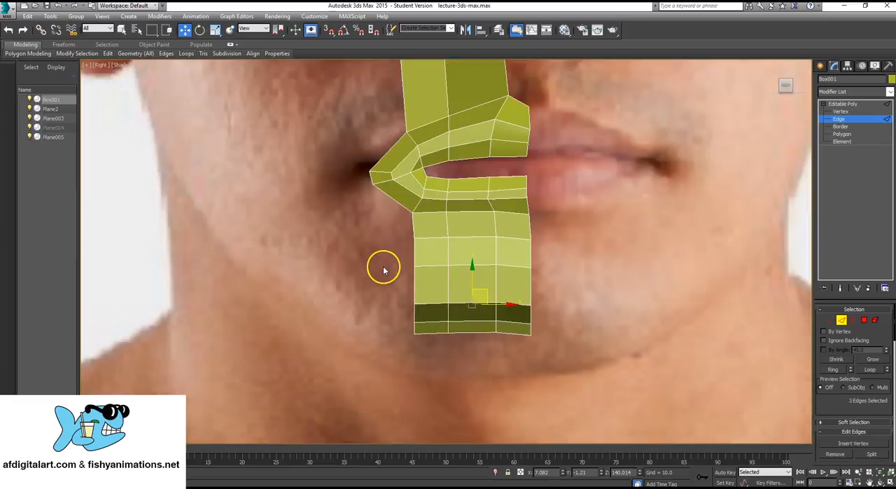
click(854, 112)
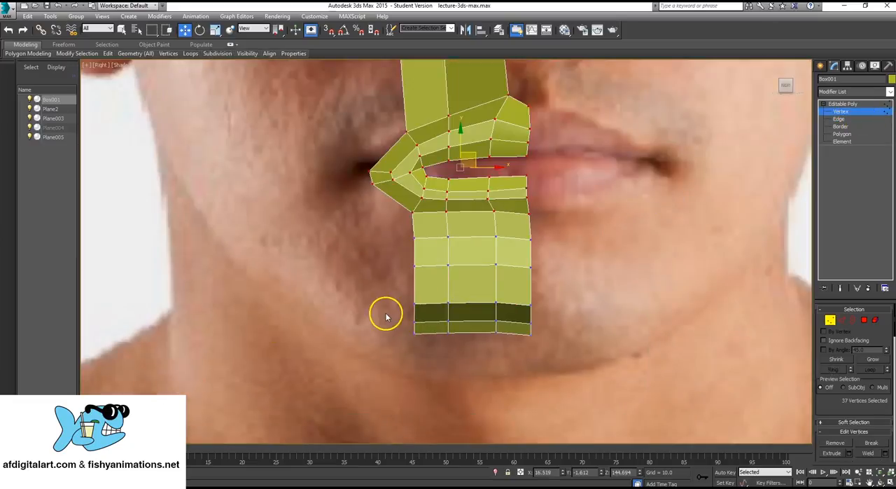
mouse_move(380, 283)
mouse_down()
mouse_move(393, 310)
mouse_move(463, 370)
mouse_up()
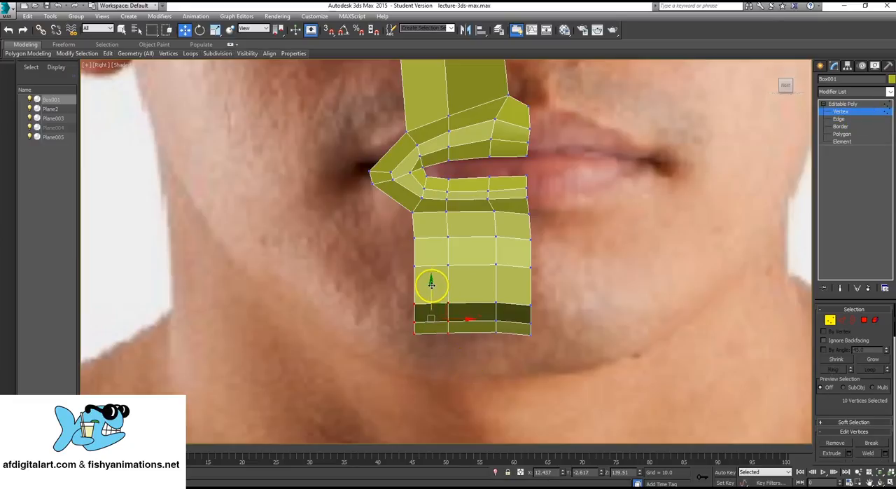
drag(434, 283, 431, 280)
drag(420, 353, 421, 353)
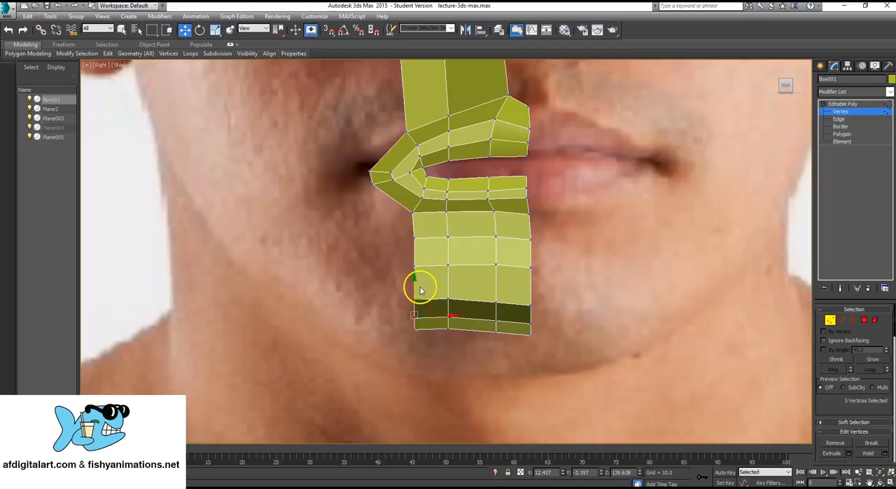
drag(415, 288, 416, 279)
- Slope the chin strip's two middle vertex rows by raising their outer vertices and lowering the others progressively toward the face's midline
drag(392, 236, 423, 267)
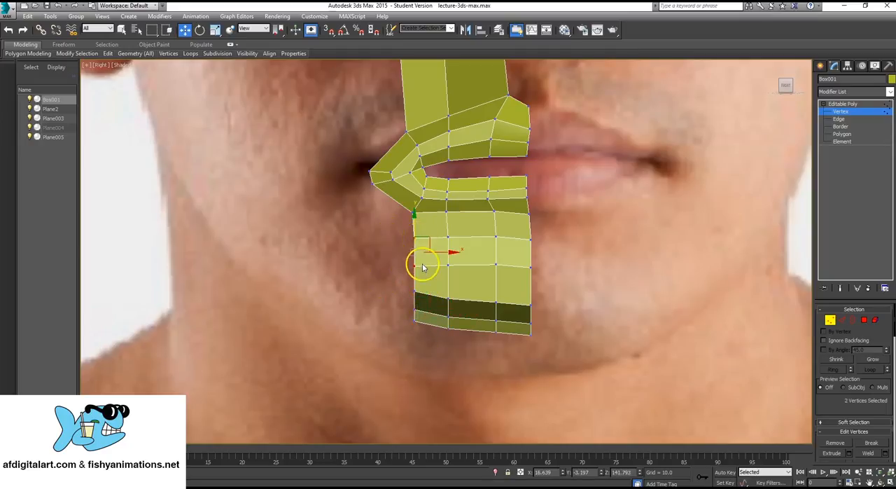
mouse_move(414, 232)
mouse_down()
mouse_move(422, 226)
mouse_move(465, 279)
mouse_move(500, 284)
mouse_up()
drag(471, 224, 481, 287)
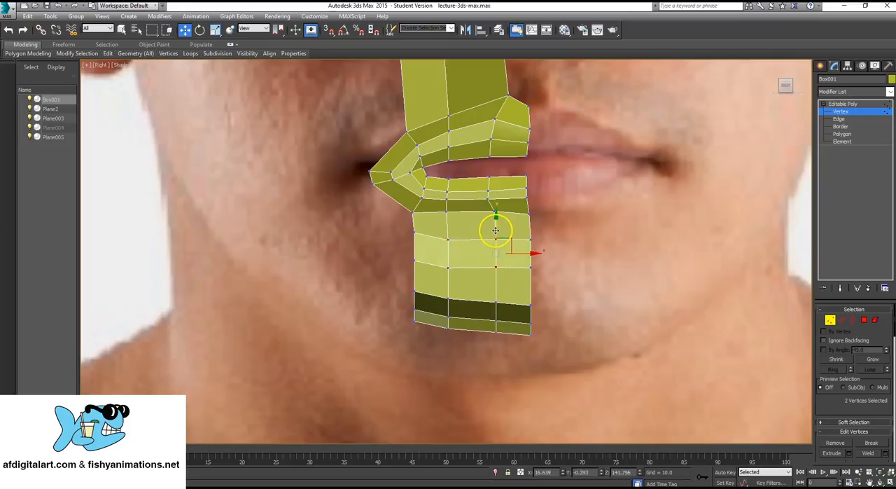
drag(495, 229, 539, 235)
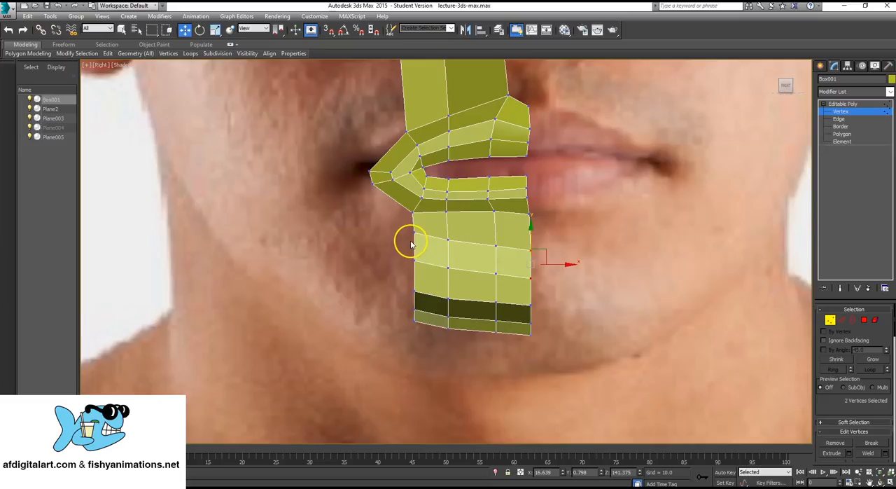
- Lower the bottom chin rows to the chin line in the front photo, and move the vertex row above partway down
scroll(410, 244, down, 3)
scroll(424, 303, down, 3)
scroll(426, 303, up, 5)
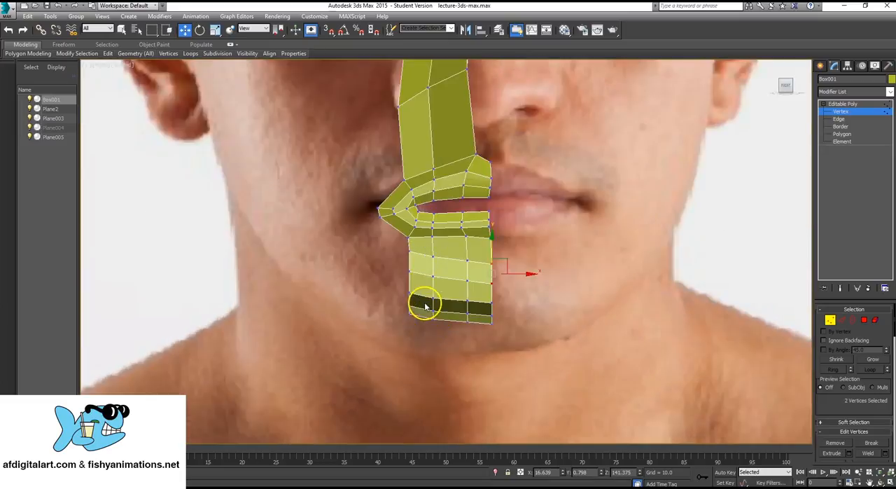
scroll(425, 305, up, 2)
drag(512, 326, 540, 310)
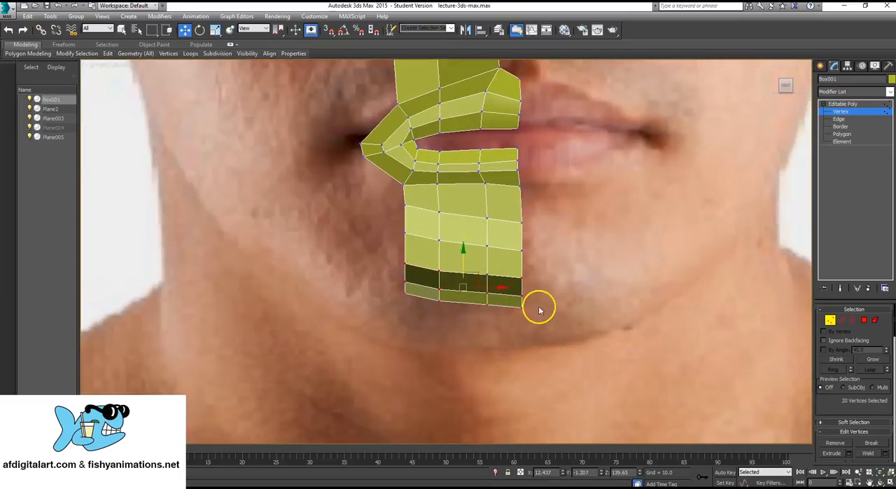
drag(474, 270, 479, 305)
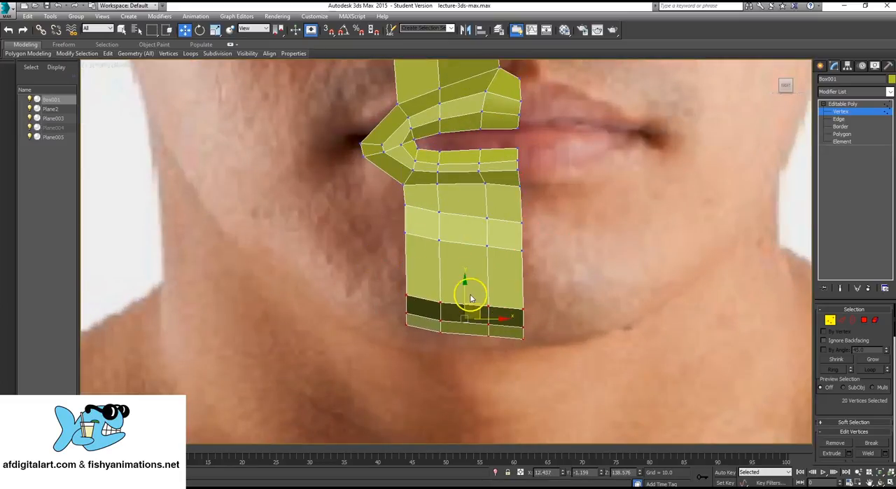
drag(392, 224, 543, 288)
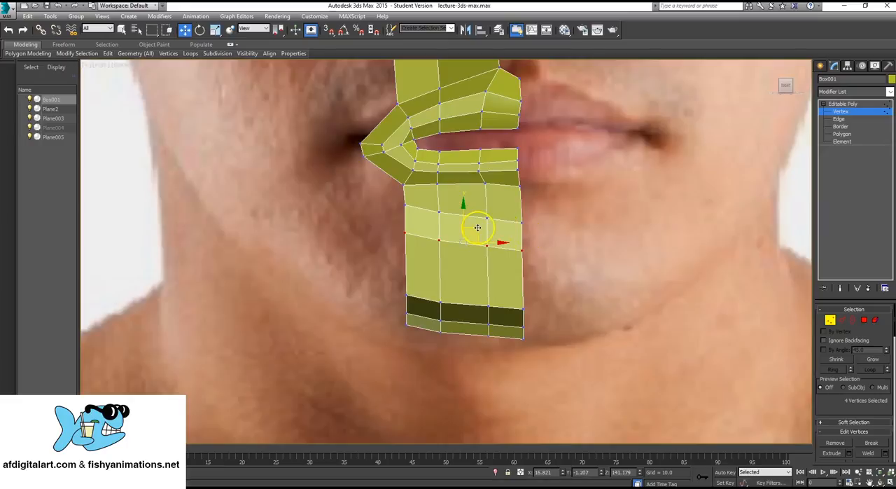
drag(477, 228, 476, 247)
- Extend two adjacent top edges of the eye ring, on the side nearer the nose, upward onto the forehead
scroll(473, 244, down, 3)
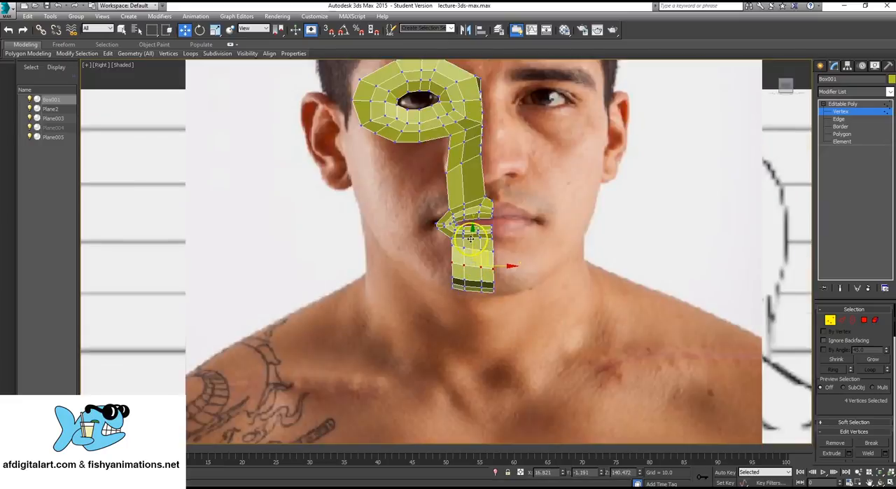
scroll(449, 293, up, 2)
scroll(464, 188, down, 2)
middle_drag(453, 249, 451, 293)
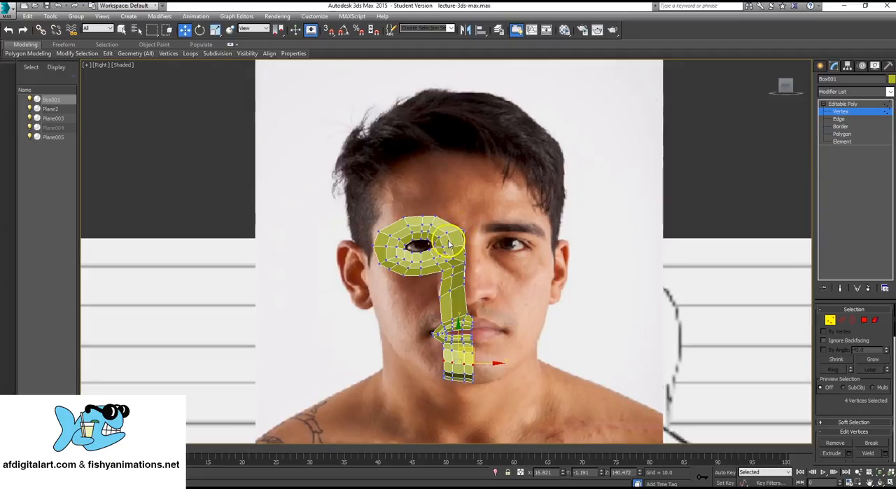
middle_drag(453, 292, 440, 281)
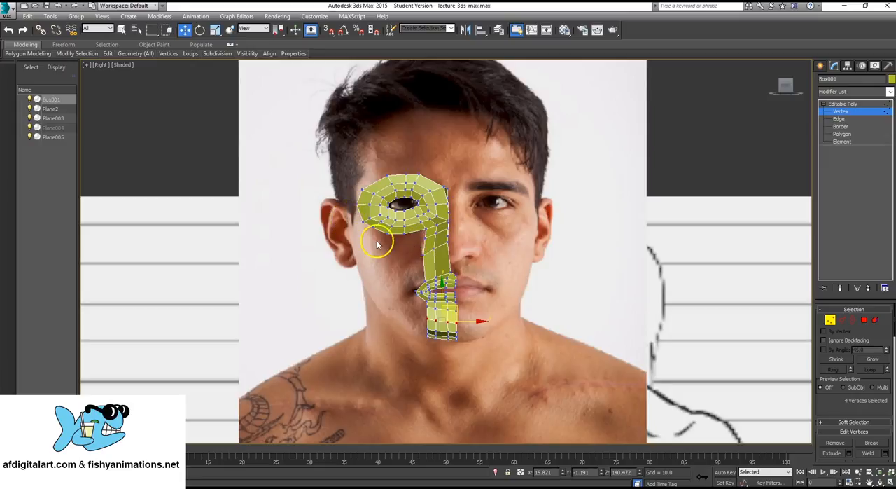
scroll(420, 168, up, 5)
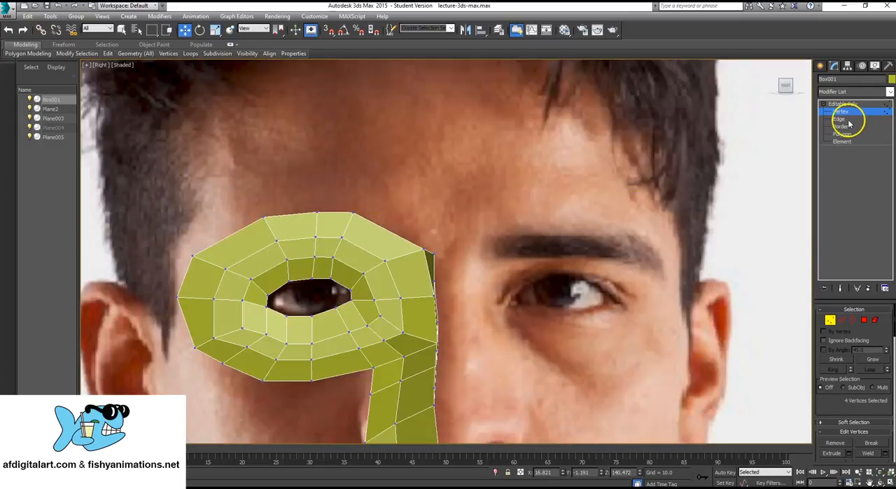
click(840, 120)
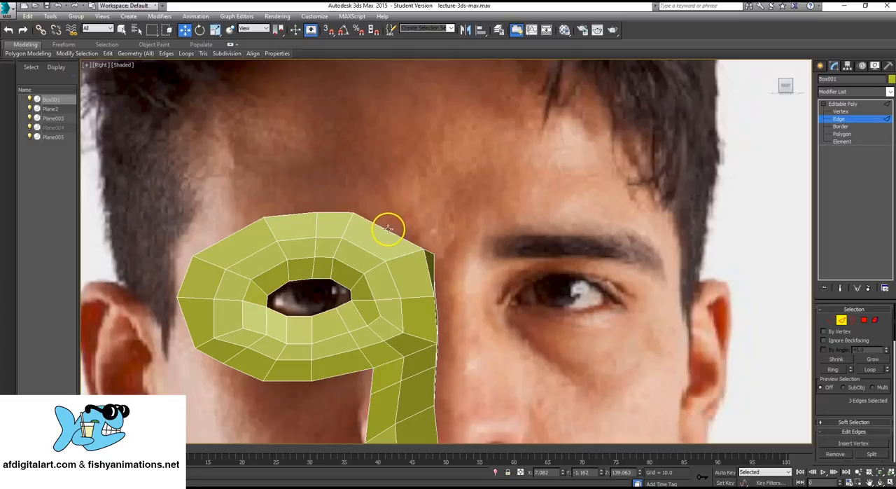
click(385, 225)
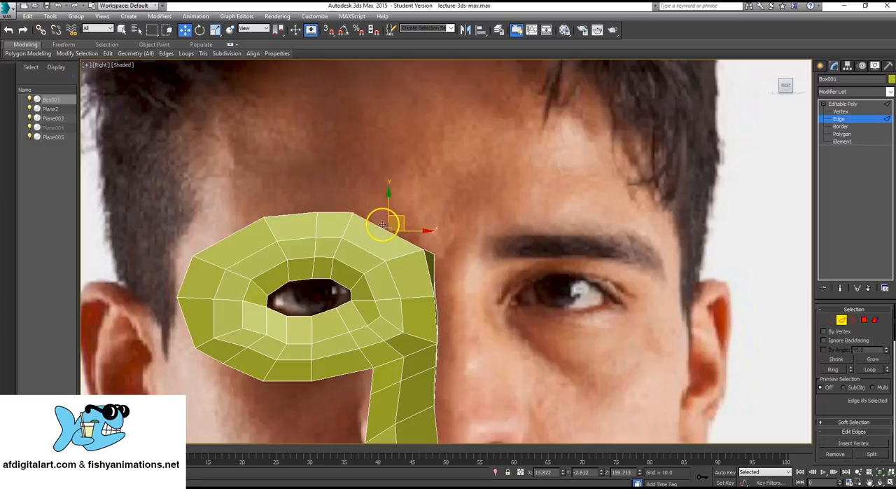
ctrl+click(342, 210)
scroll(355, 216, down, 6)
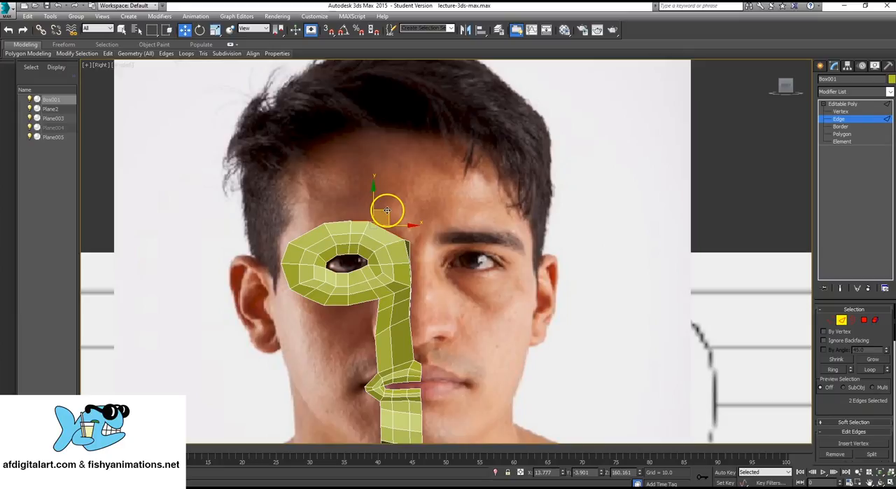
shift+drag(386, 210, 385, 176)
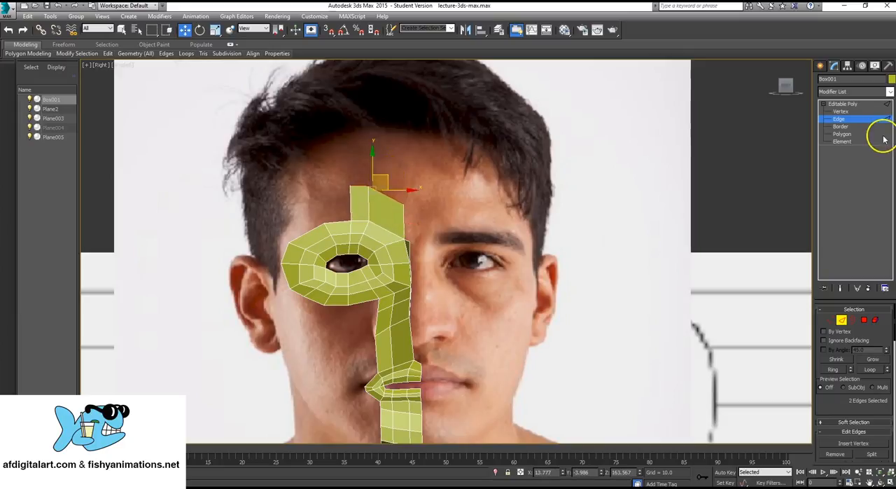
- Lower the two outer vertices of the new forehead row to nearly level with the inner vertex
click(841, 111)
drag(334, 166, 380, 197)
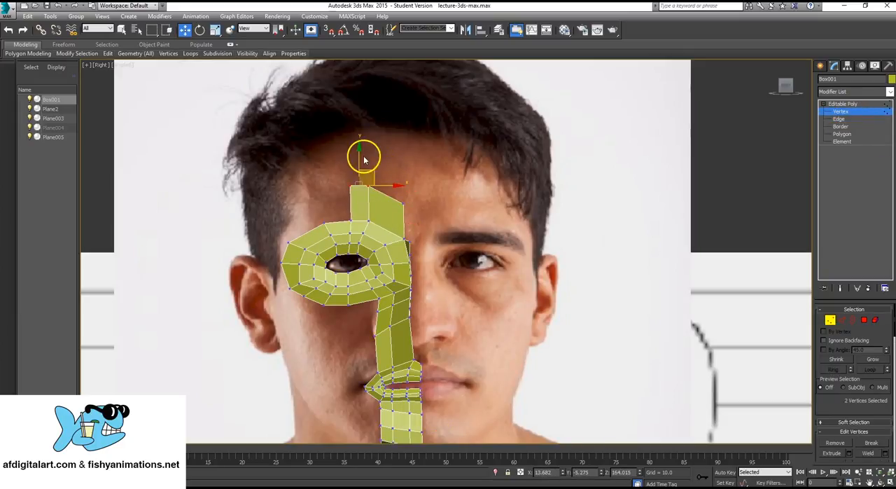
drag(359, 161, 376, 171)
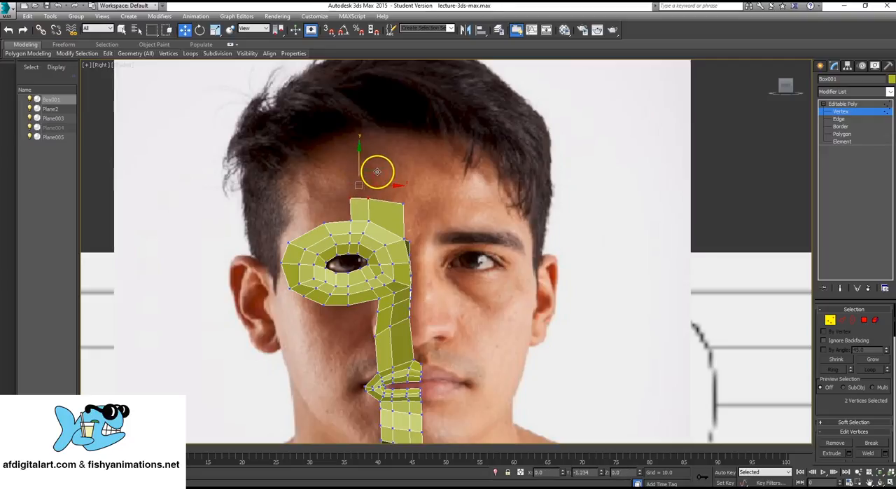
- Extend the forehead strip's two upper edges higher and lower the new row's two outer vertices until the row is level
key(2)
scroll(381, 184, up, 3)
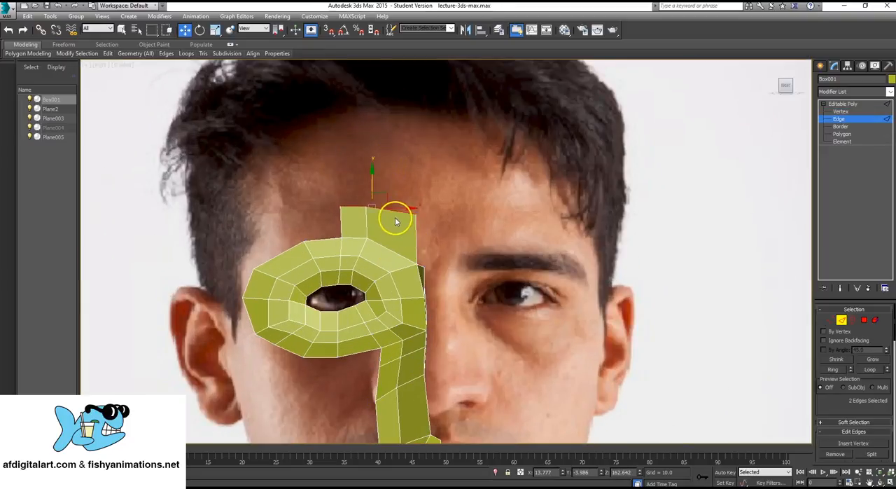
shift+drag(387, 197, 386, 142)
key(1)
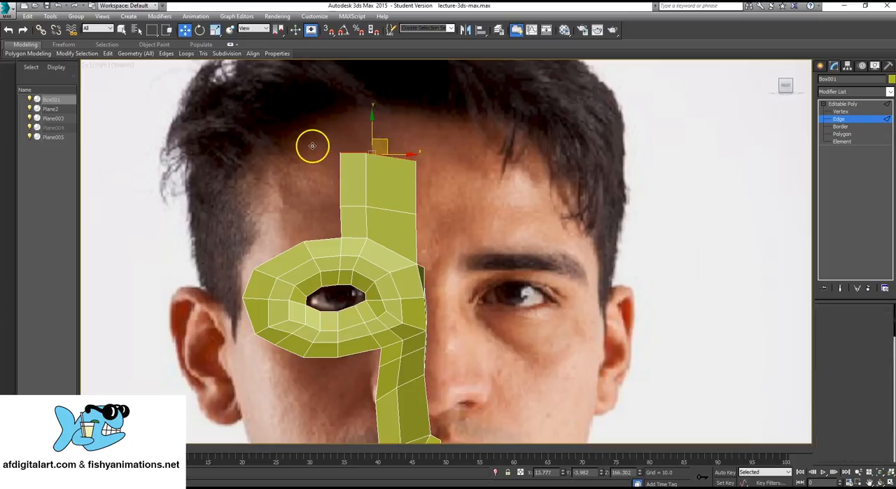
drag(314, 145, 372, 159)
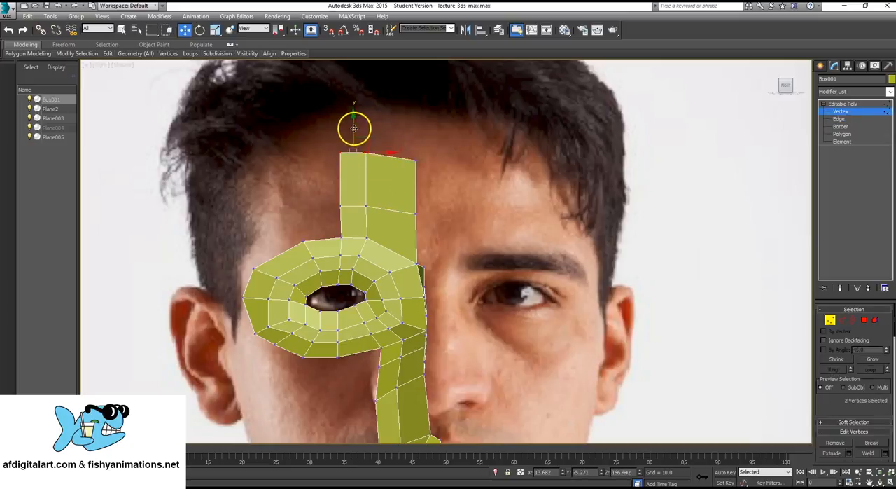
drag(354, 128, 357, 134)
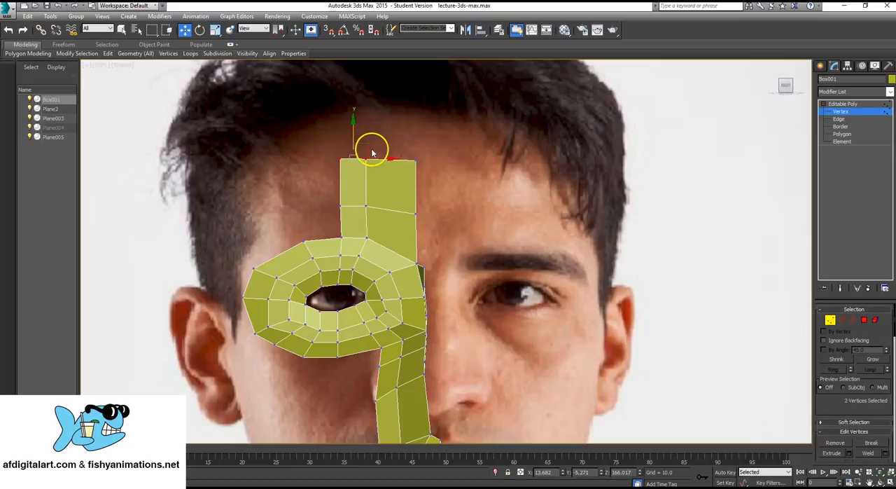
- Extend the forehead strip's two upper edges once more up to the hairline in the front photo
key(2)
shift+drag(366, 140, 384, 88)
scroll(348, 188, down, 3)
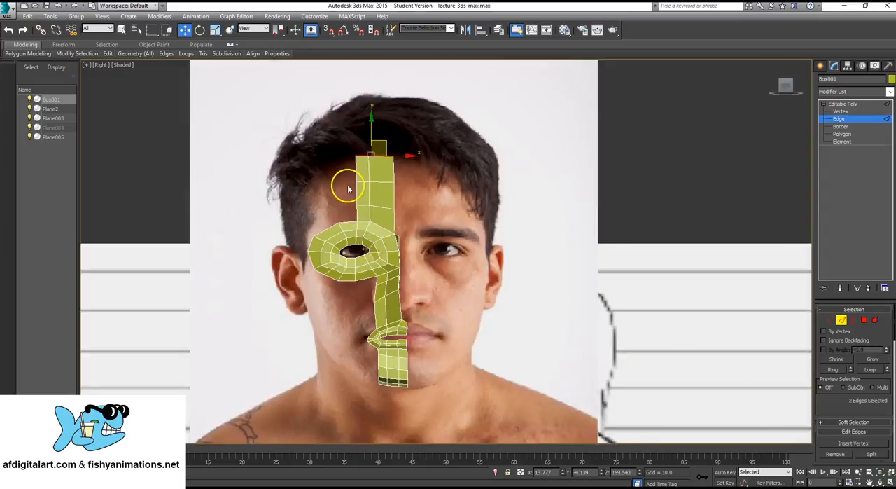
middle_drag(348, 187, 413, 189)
middle_drag(494, 362, 495, 357)
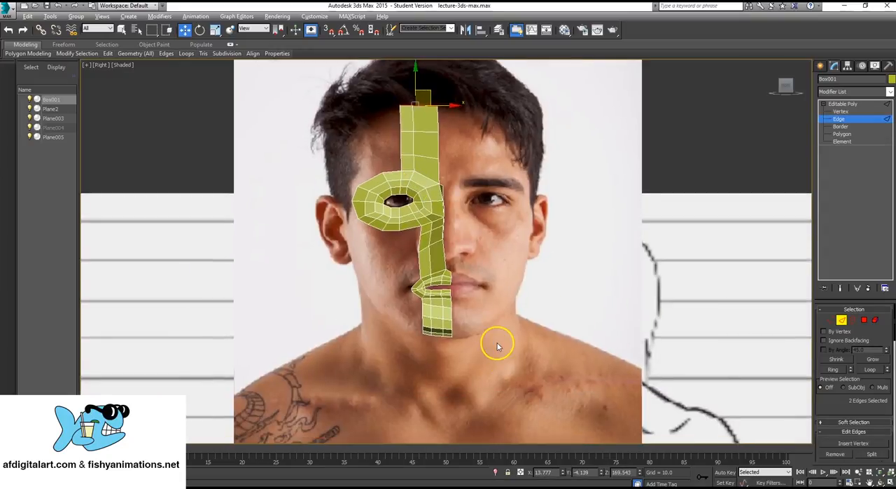
- Move the six vertices of the two lower forehead rows forward to the forehead outline in the profile photo
key(alt+w)
middle_drag(601, 93, 595, 120)
scroll(599, 170, down, 2)
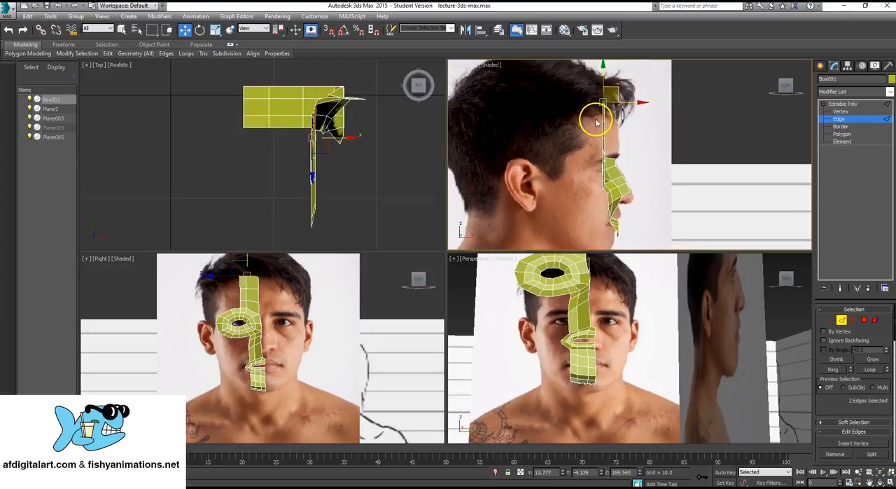
scroll(596, 122, up, 1)
click(840, 111)
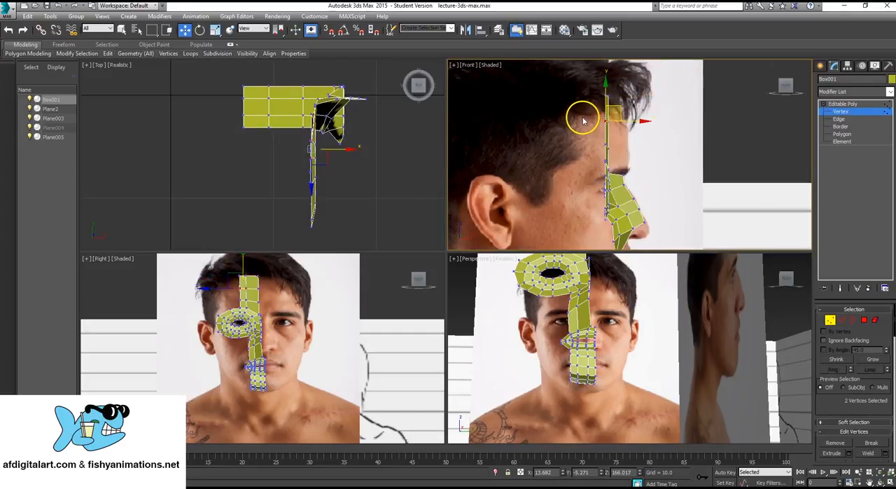
drag(621, 152, 620, 149)
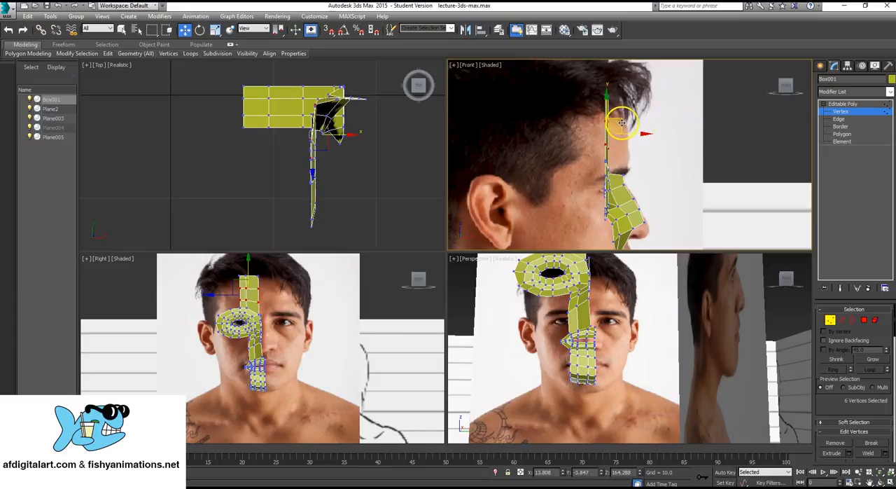
drag(621, 123, 644, 120)
- Examine the forehead strip's depth against the profile photo and inspect the deselected mesh in the perspective view
scroll(620, 88, up, 4)
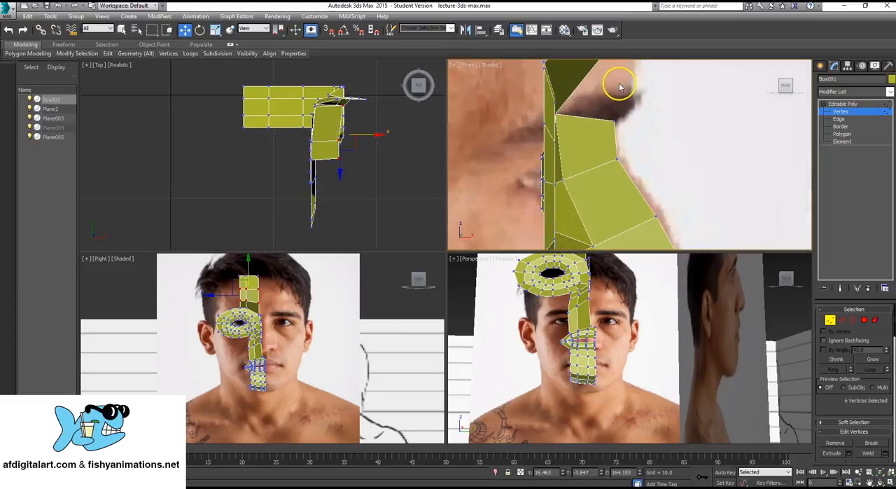
scroll(620, 88, up, 2)
middle_drag(620, 88, 598, 168)
scroll(598, 166, down, 2)
middle_drag(595, 109, 558, 221)
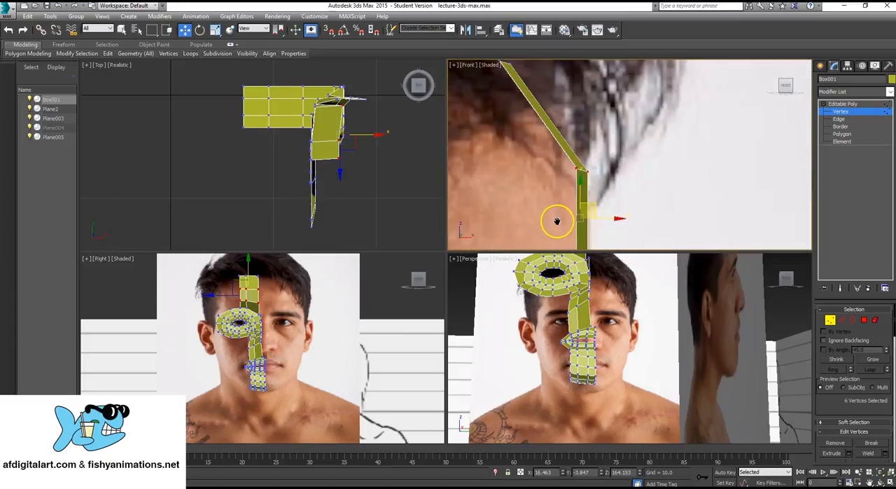
scroll(558, 216, down, 2)
middle_drag(553, 172, 576, 75)
scroll(576, 75, down, 3)
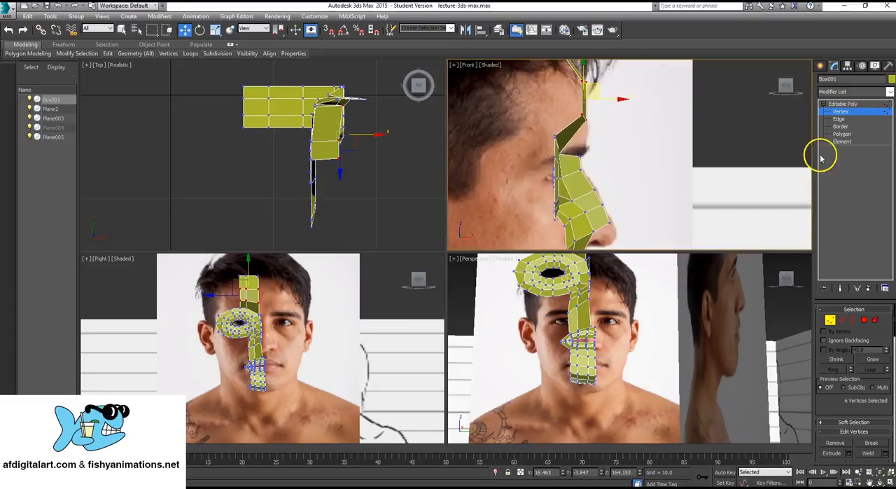
click(859, 105)
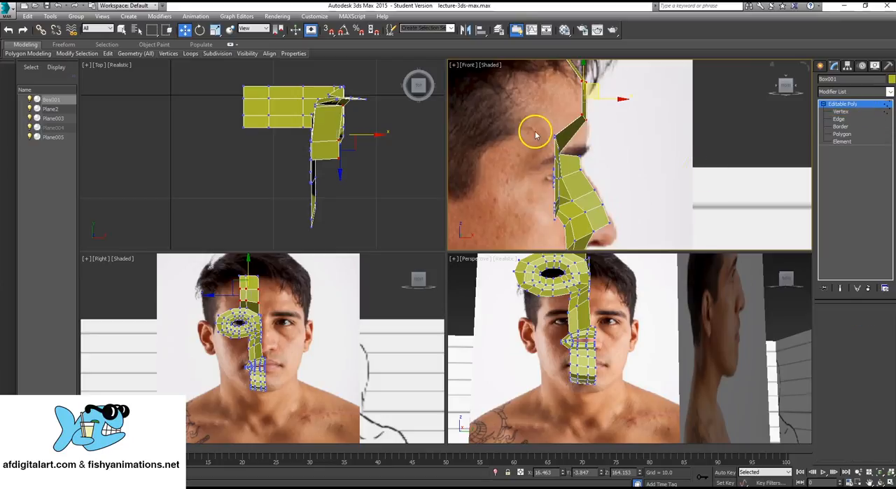
click(609, 126)
middle_drag(578, 166, 584, 184)
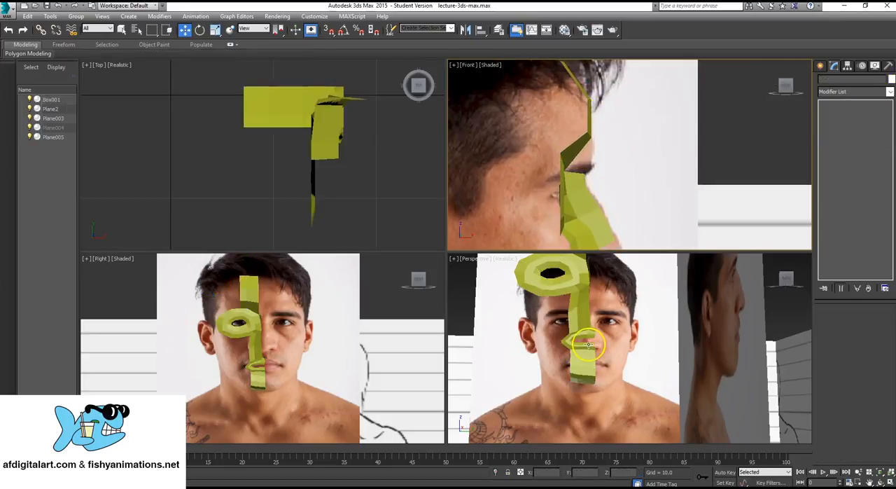
middle_drag(575, 296, 578, 326)
key(alt+w)
alt+middle_drag(361, 168, 466, 205)
scroll(379, 205, down, 5)
scroll(448, 214, up, 3)
alt+middle_drag(660, 186, 582, 192)
scroll(406, 186, up, 2)
- Extend the forehead strip's three outer side edges sideways toward the temple in the front photo view
key(alt+w)
middle_drag(295, 318, 325, 317)
key(alt+w)
middle_drag(413, 158, 408, 170)
scroll(530, 100, up, 5)
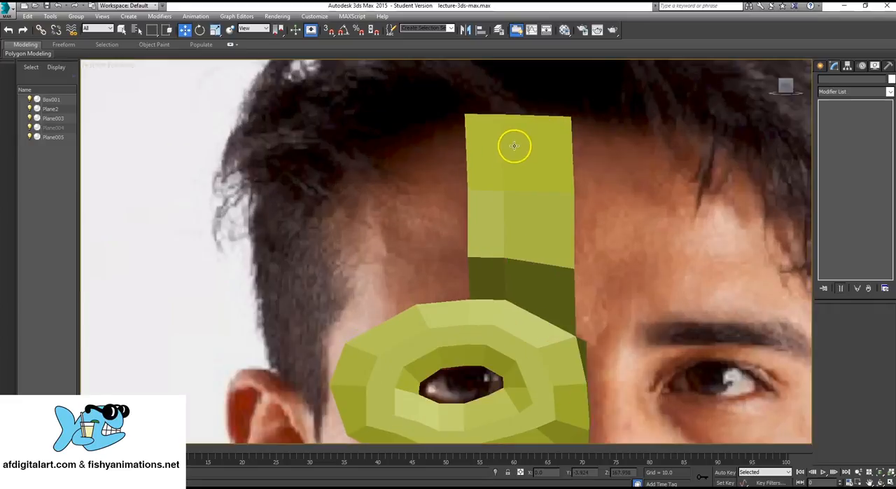
click(514, 145)
click(844, 119)
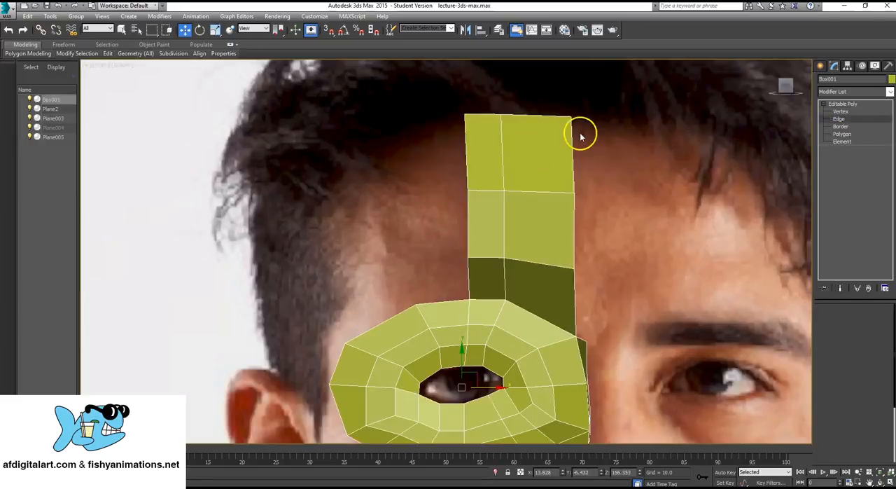
click(465, 152)
ctrl+click(467, 217)
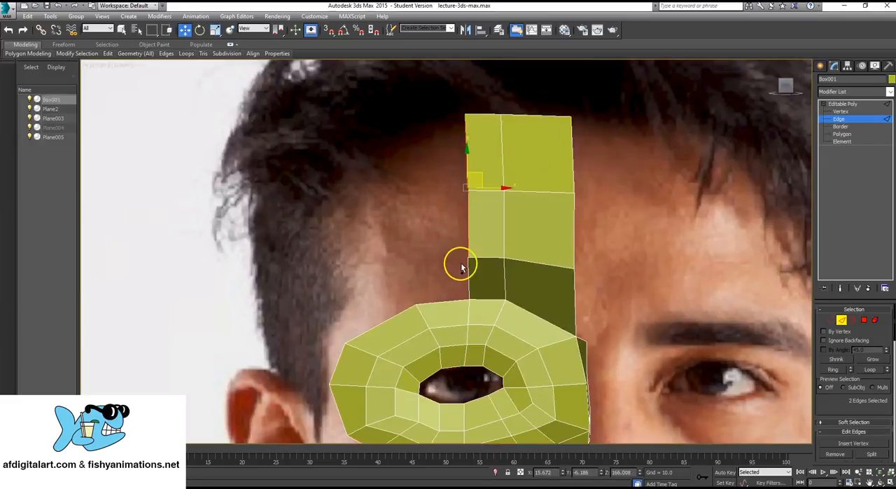
ctrl+click(466, 269)
drag(504, 215, 425, 206)
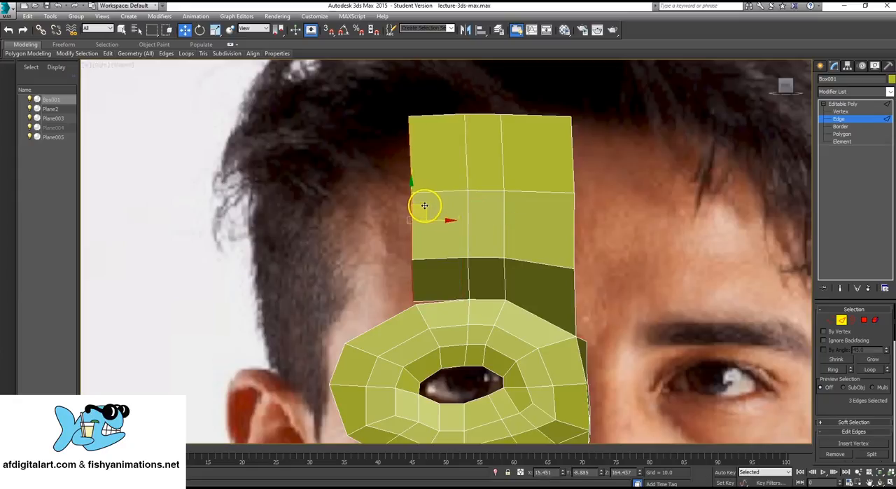
- Collapse the new column's lower outer corner vertex and the adjacent eye-ring vertex into one
click(850, 112)
drag(409, 293, 424, 309)
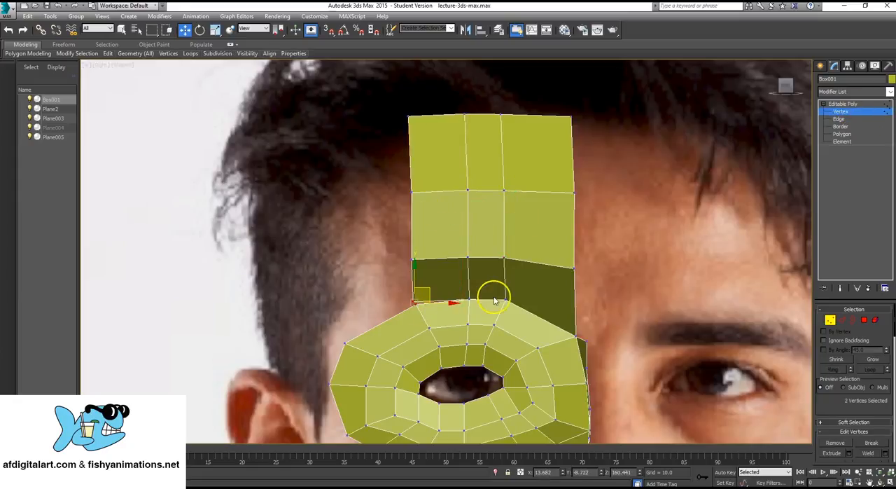
scroll(885, 367, down, 10)
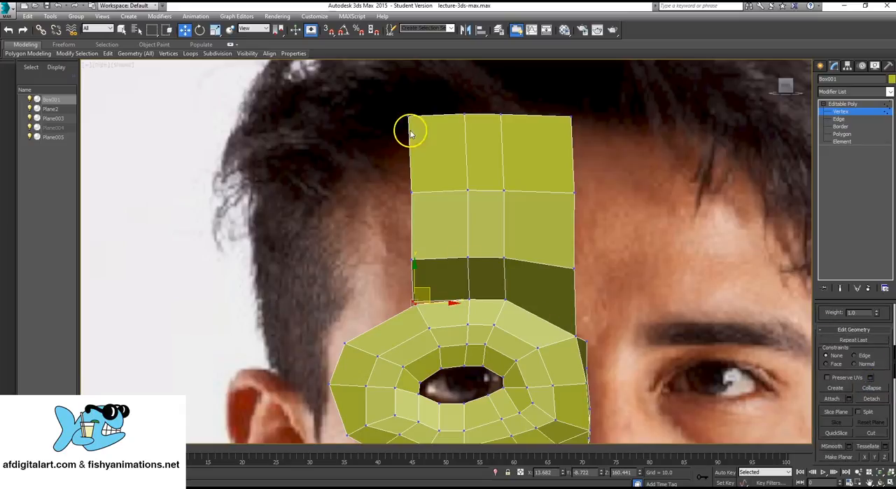
click(868, 388)
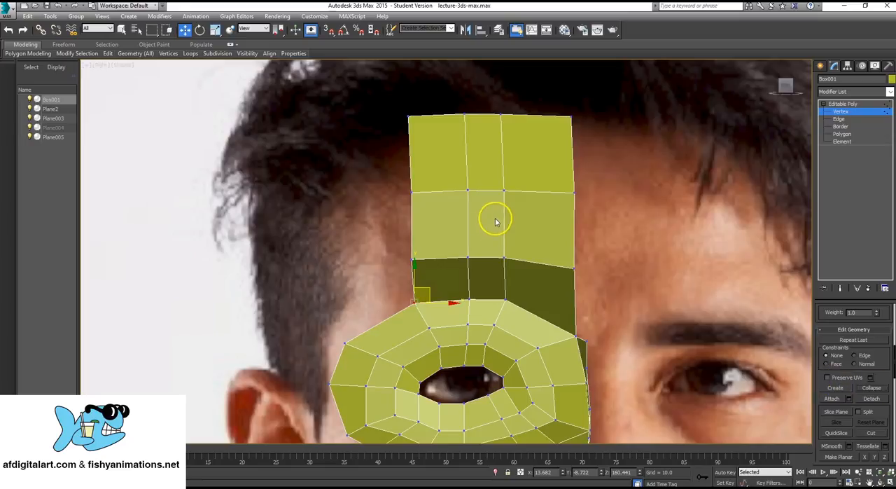
- Extend the forehead's three outer side edges farther outward and slightly down toward the outer eye-ring corner
middle_drag(410, 200, 394, 201)
key(2)
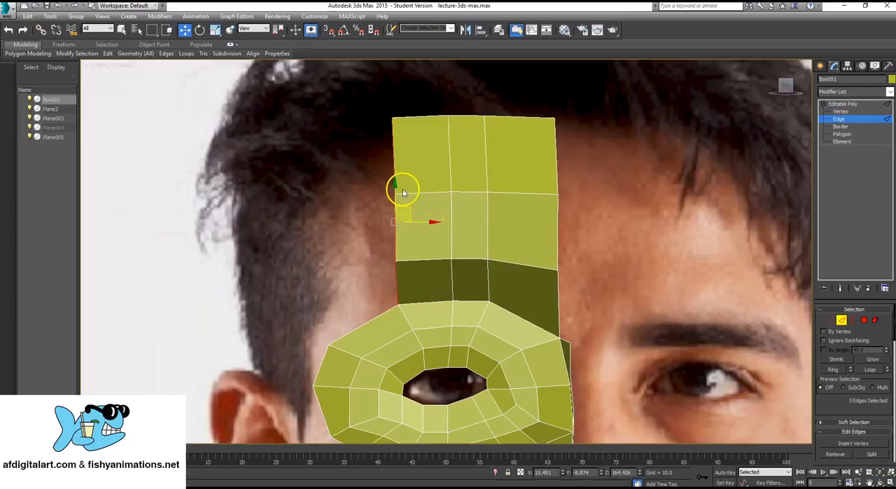
shift+drag(409, 207, 336, 241)
middle_drag(350, 292, 343, 180)
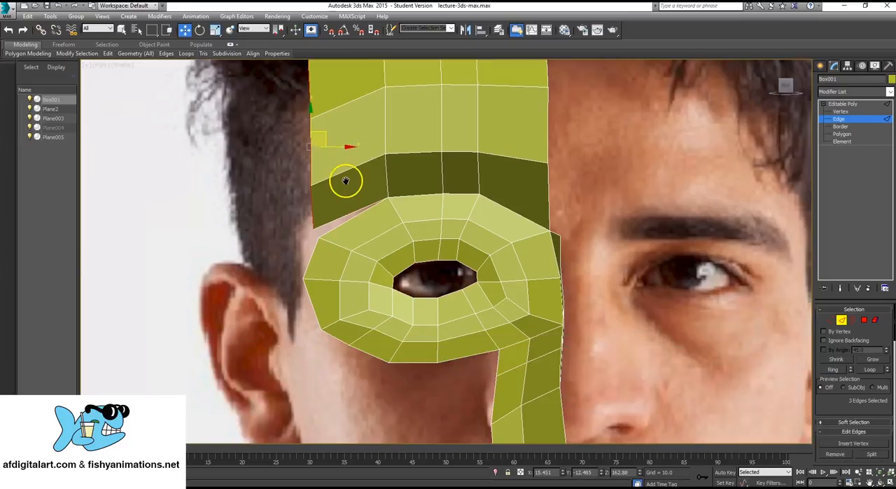
- Collapse the forehead column's lower outer corner vertex and the nearby outer eye-ring corner vertex into one
key(1)
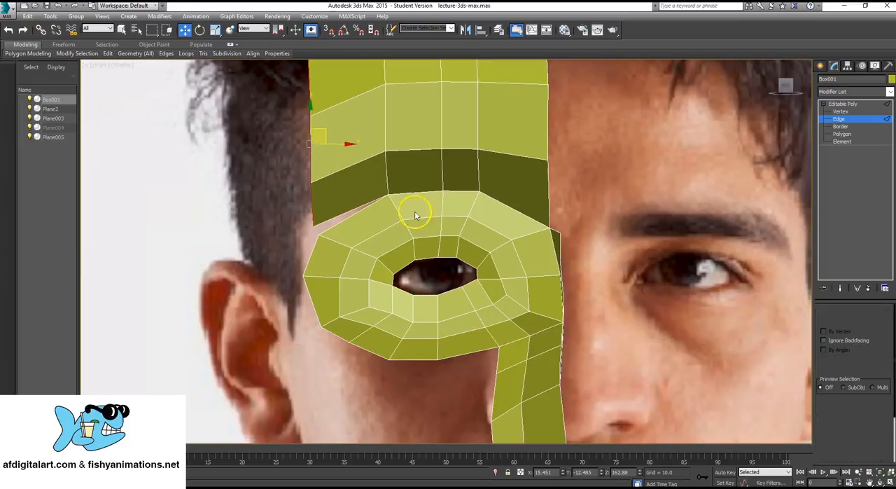
drag(296, 212, 325, 247)
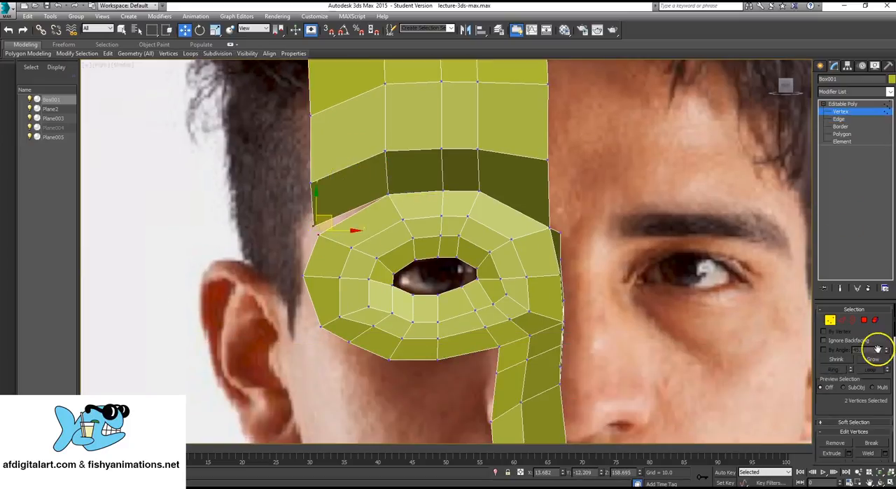
scroll(877, 348, down, 5)
scroll(869, 406, down, 4)
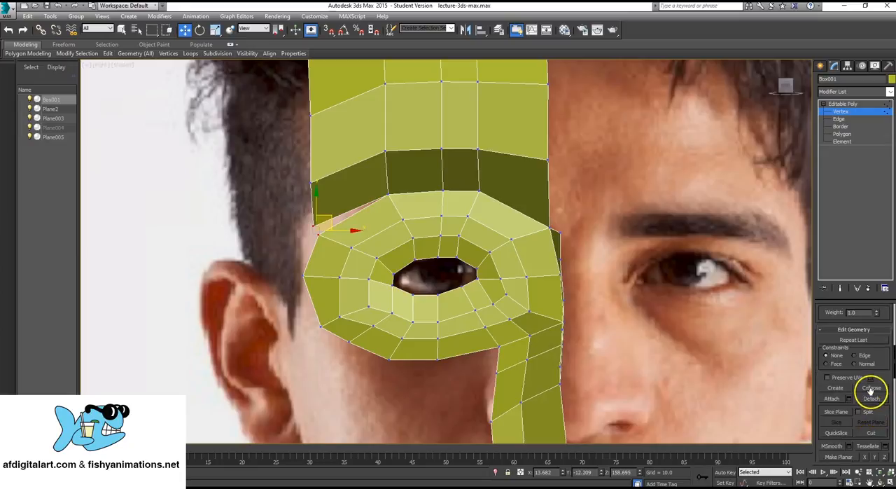
scroll(335, 190, up, 2)
- Lower the two outer vertices of the forehead's top edge and raise an inner one slightly to shape a curved hairline
middle_drag(335, 190, 329, 272)
middle_drag(313, 201, 318, 250)
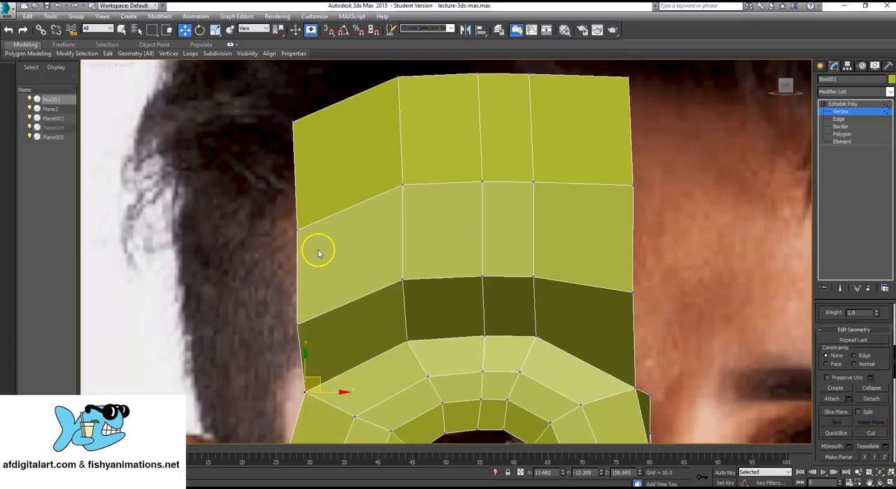
scroll(322, 175, down, 4)
drag(377, 139, 378, 140)
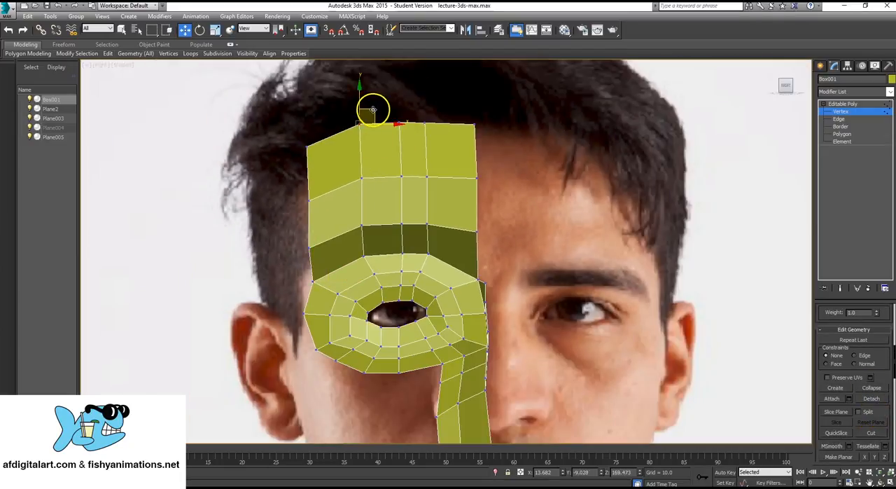
drag(373, 110, 372, 115)
click(309, 146)
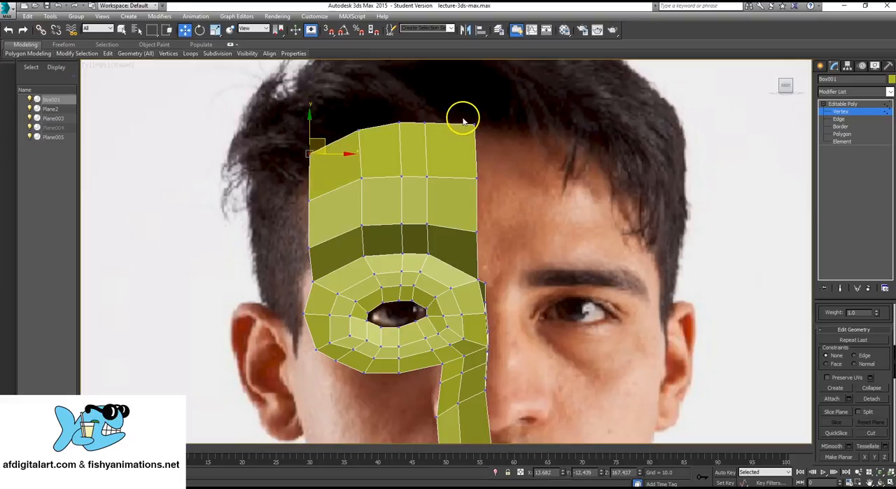
click(427, 121)
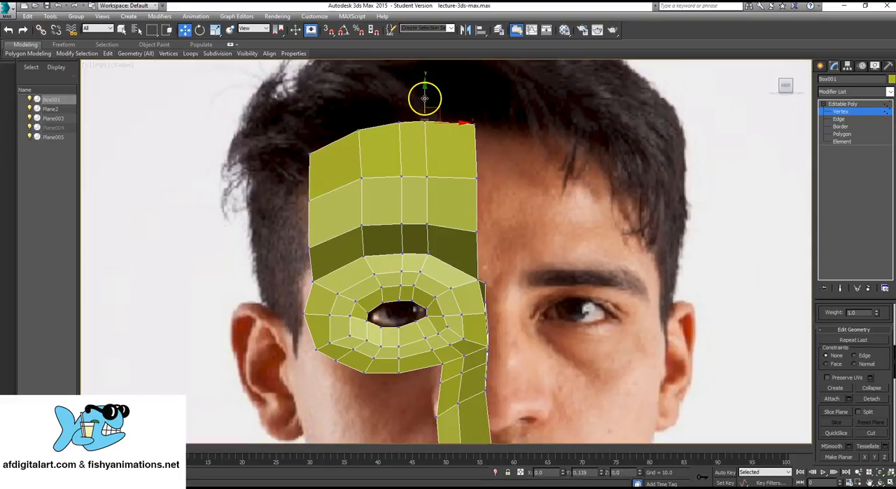
- Move the eye ring's outermost vertex inward and slightly up so the ring's side lines up with the forehead's outer edge
middle_drag(288, 260, 347, 205)
scroll(347, 205, up, 1)
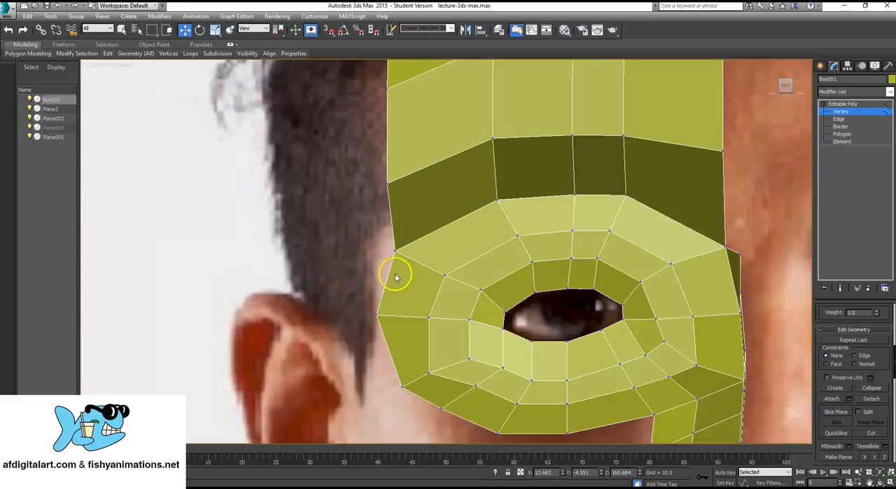
middle_drag(397, 276, 386, 182)
scroll(386, 182, down, 1)
middle_drag(454, 321, 443, 238)
scroll(443, 240, down, 1)
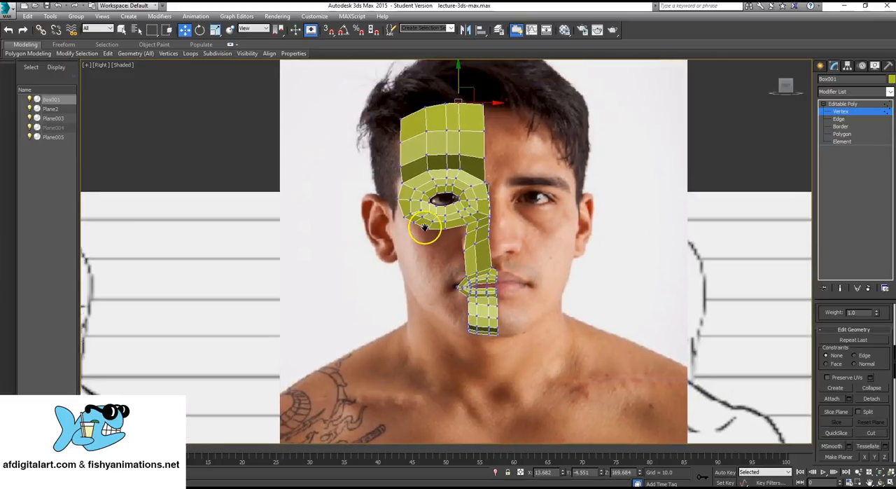
scroll(425, 224, up, 3)
scroll(551, 221, up, 1)
click(854, 120)
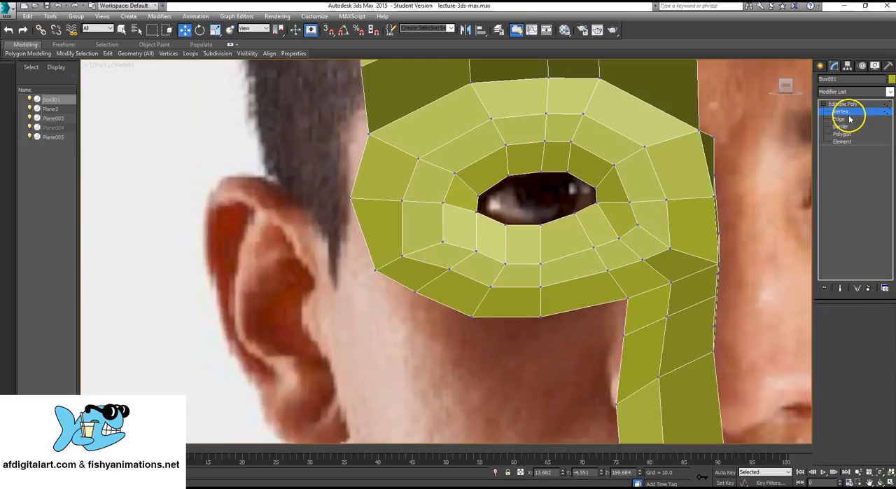
scroll(386, 199, down, 1)
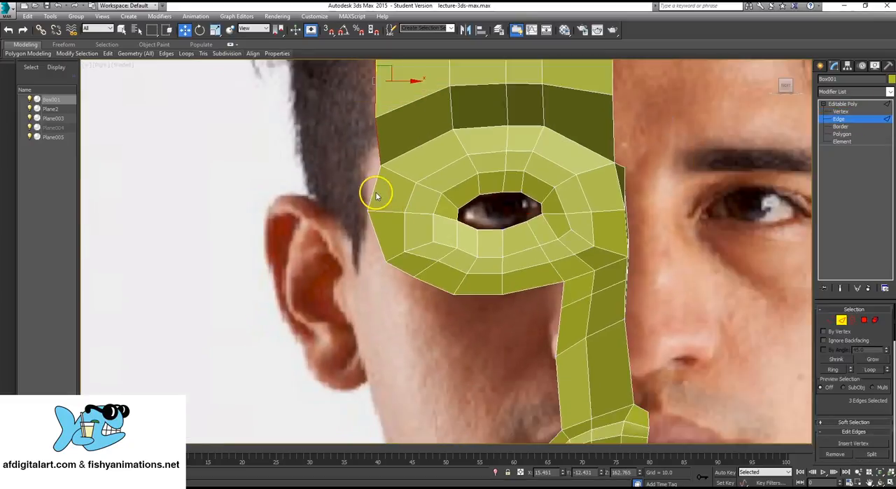
click(376, 191)
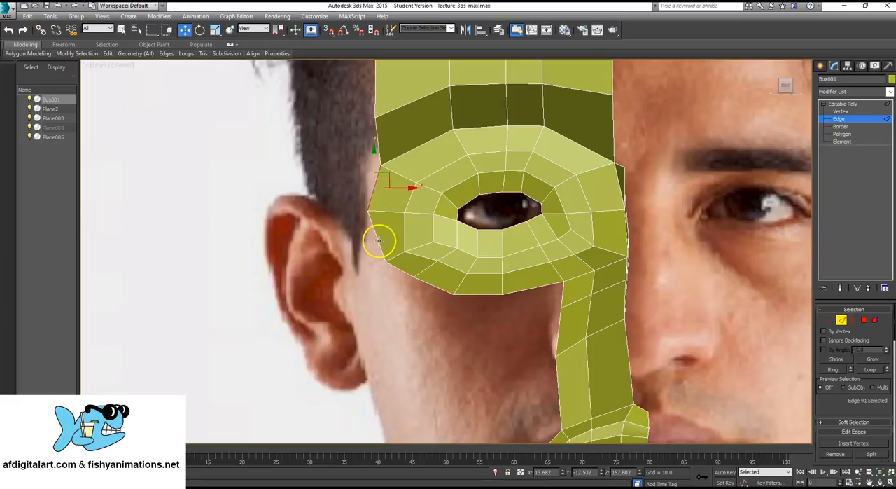
click(842, 111)
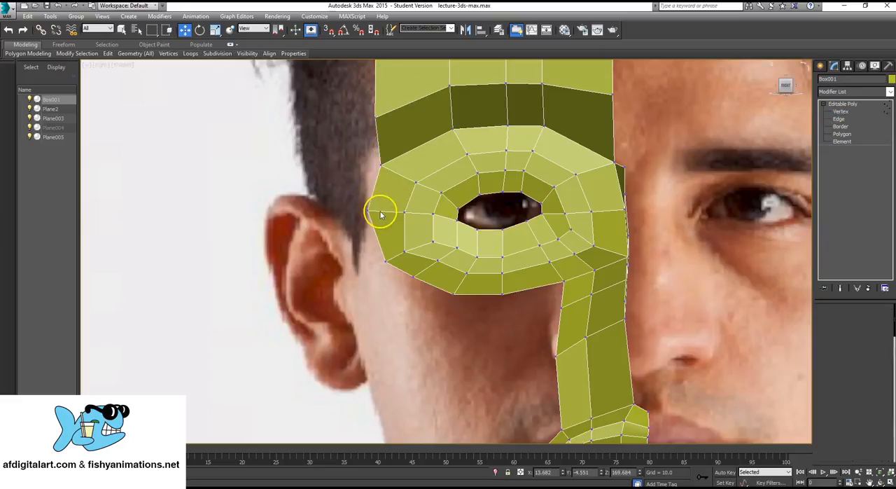
drag(380, 206, 398, 200)
- Extend the two outer side edges of the eye ring sideways toward the ear in the front photo view
click(842, 121)
ctrl+click(382, 186)
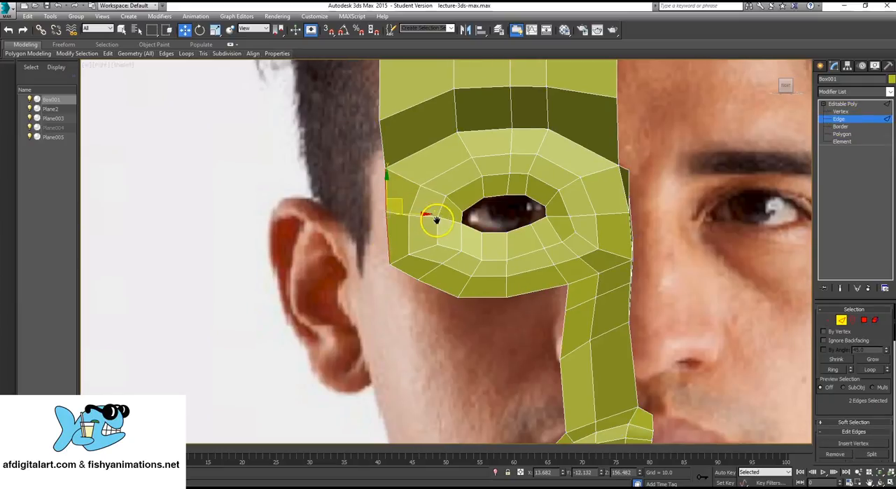
middle_drag(434, 220, 457, 245)
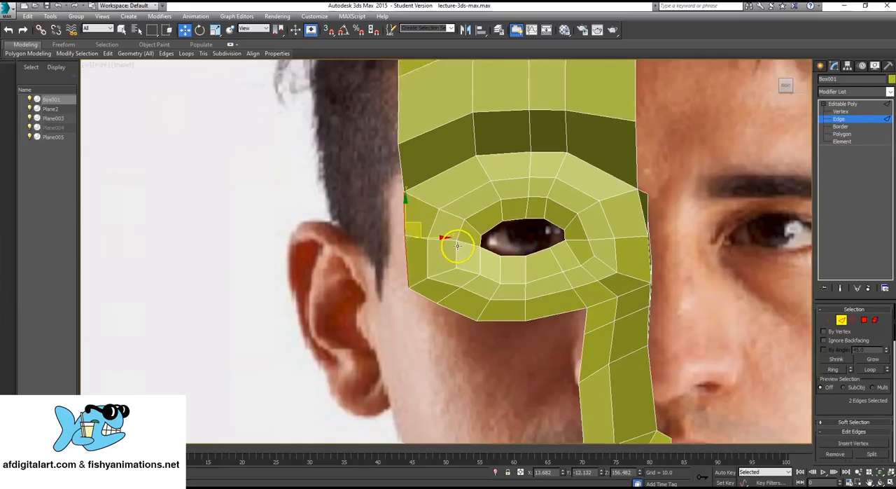
shift+drag(433, 238, 403, 240)
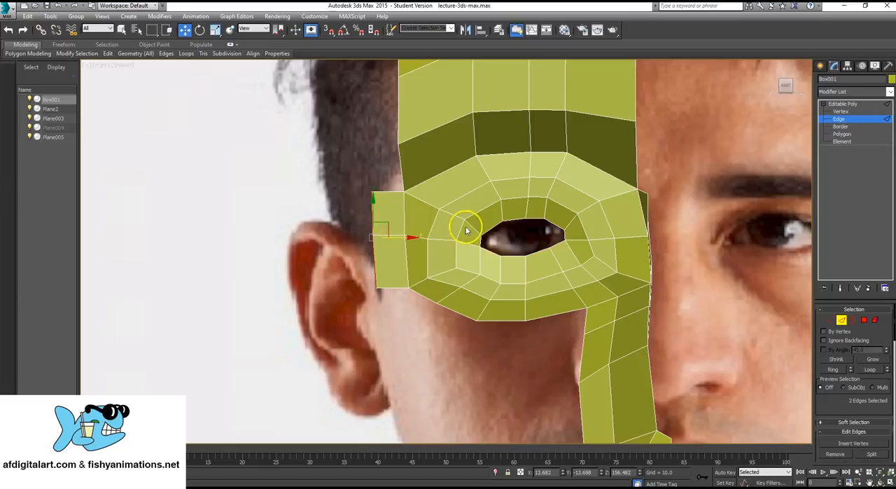
- Examine the mesh and the new eye-ring side strip in the four-view layout and the perspective view
middle_drag(571, 206, 500, 233)
scroll(500, 214, down, 2)
scroll(496, 204, up, 1)
click(849, 105)
key(alt+w)
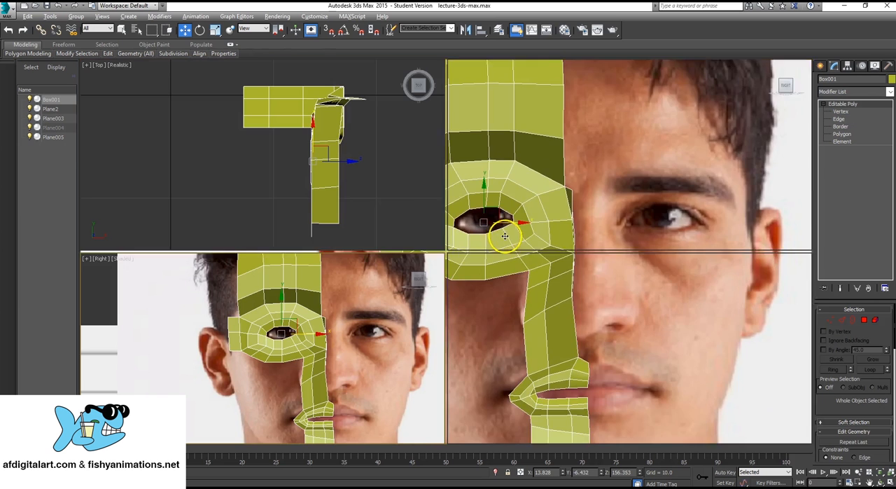
alt+middle_drag(611, 363, 428, 256)
key(alt+w)
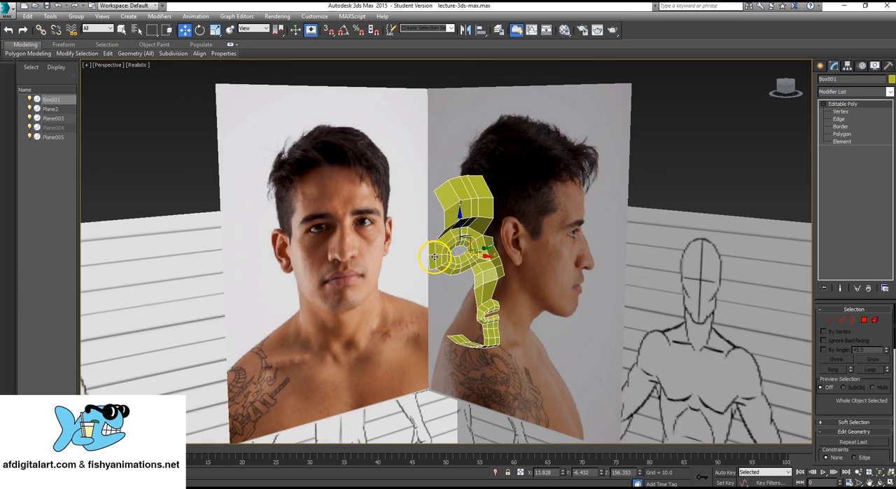
key(alt+w)
middle_drag(538, 154, 529, 124)
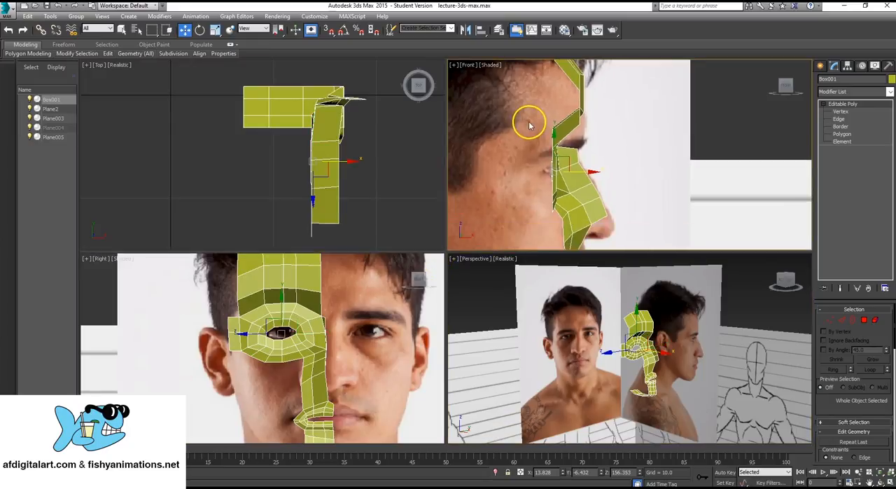
scroll(630, 365, up, 4)
scroll(597, 303, down, 1)
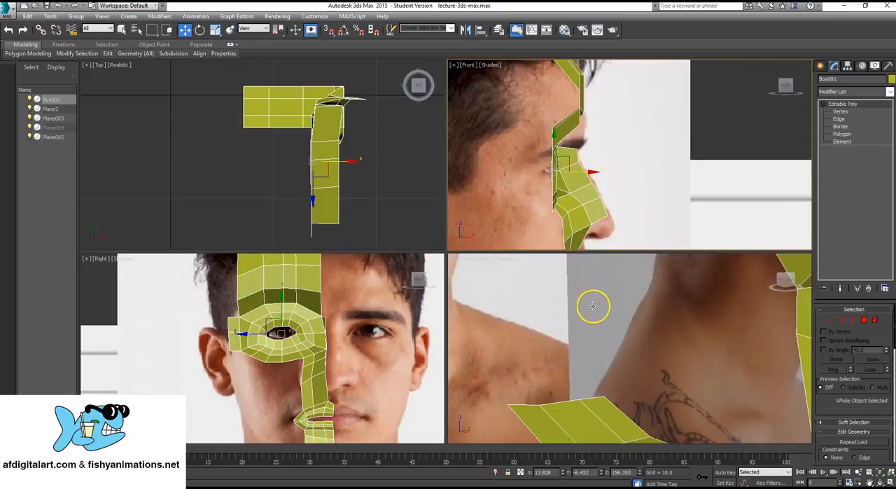
middle_drag(565, 364, 552, 411)
alt+middle_drag(532, 331, 668, 330)
scroll(595, 357, down, 2)
middle_drag(550, 368, 599, 341)
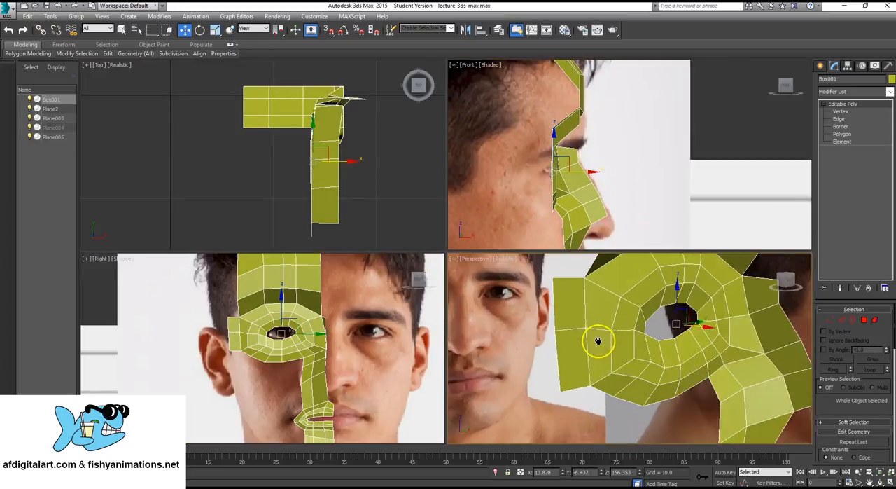
- Move the side strip's two outer edges backward toward the ear in the profile photo view
click(838, 119)
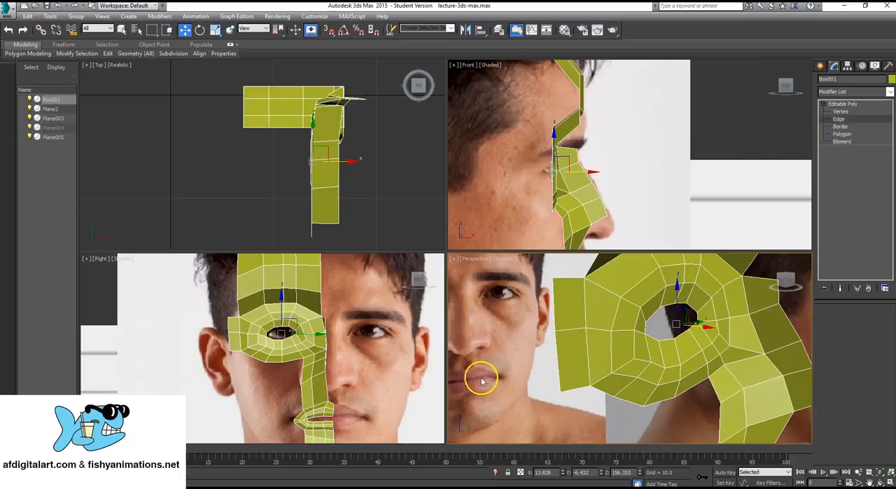
click(560, 308)
middle_drag(561, 168, 557, 174)
scroll(558, 175, up, 1)
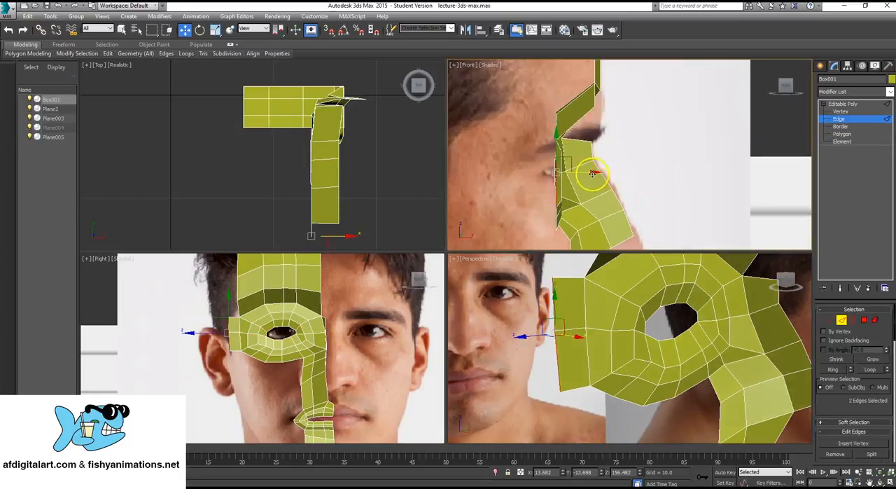
shift+drag(592, 171, 570, 172)
- Extend the side strip's two end edges backward over the ear to the back of the head in five segments
scroll(518, 145, down, 4)
middle_drag(518, 149, 569, 154)
scroll(573, 146, up, 1)
scroll(621, 177, up, 2)
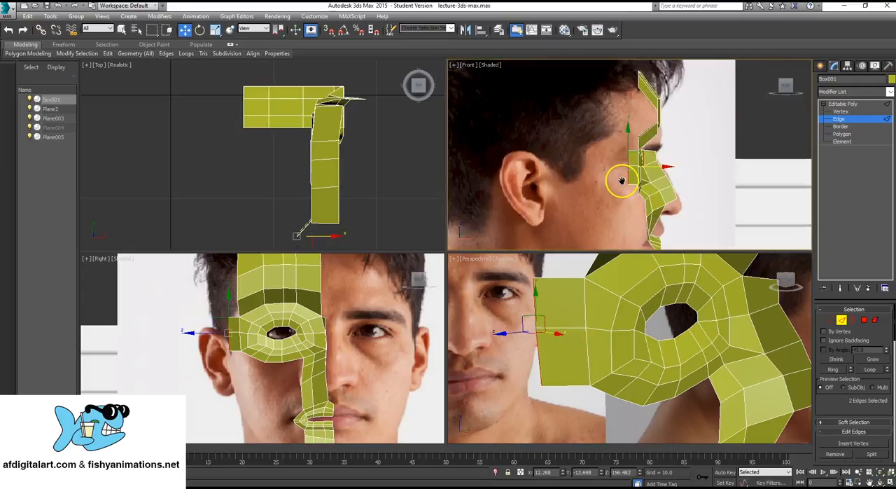
shift+drag(638, 145, 554, 150)
middle_drag(554, 150, 626, 191)
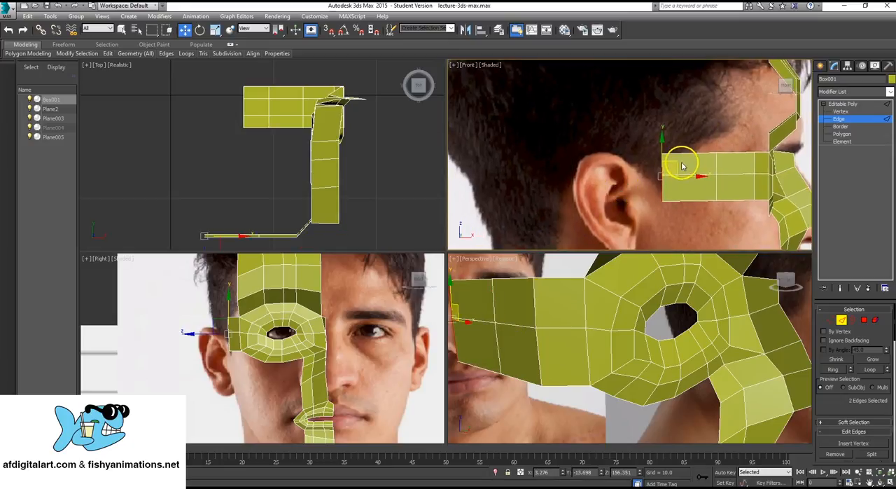
shift+drag(682, 165, 498, 168)
middle_drag(662, 170, 612, 163)
- Select the side strip's twelve intermediate vertices and move them outward in the top view to start rounding the head
click(848, 112)
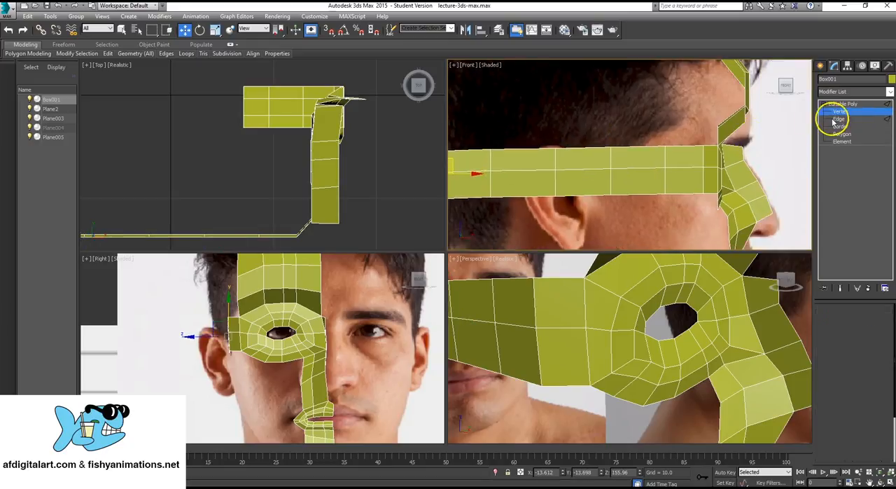
middle_drag(516, 143, 524, 145)
scroll(522, 142, down, 2)
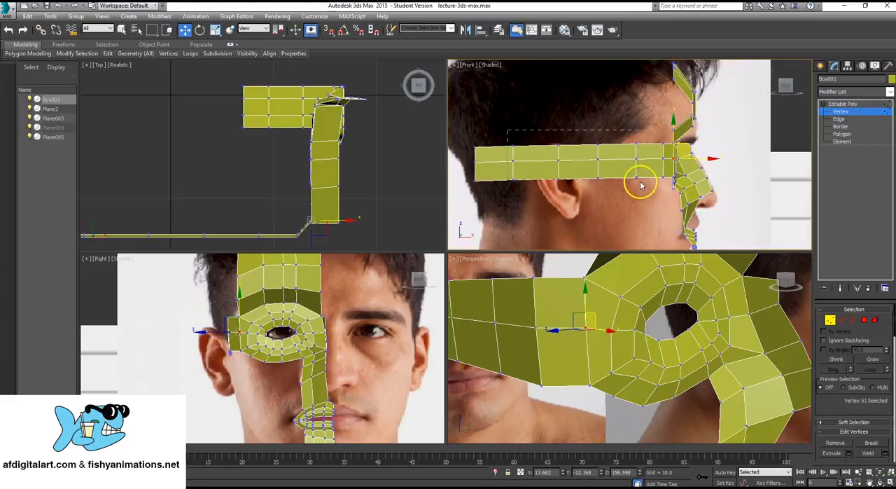
drag(649, 196, 648, 195)
scroll(336, 300, up, 1)
middle_drag(291, 278, 357, 278)
scroll(354, 279, down, 2)
mouse_move(383, 81)
middle_down()
mouse_move(371, 100)
mouse_move(377, 93)
middle_up()
scroll(378, 94, down, 3)
middle_drag(260, 171, 280, 170)
scroll(280, 170, up, 2)
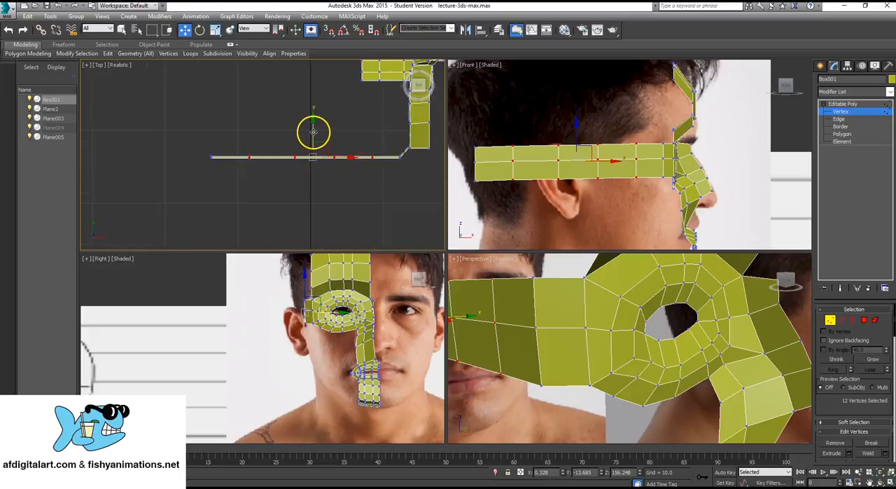
drag(313, 132, 358, 180)
- Push the strip's six middle vertices farther outward in the top view to curve the side of the head
drag(315, 128, 324, 140)
scroll(630, 147, down, 3)
middle_drag(602, 169, 597, 174)
- Select the four edges along the top of the forehead strip in the perspective view
scroll(642, 334, up, 3)
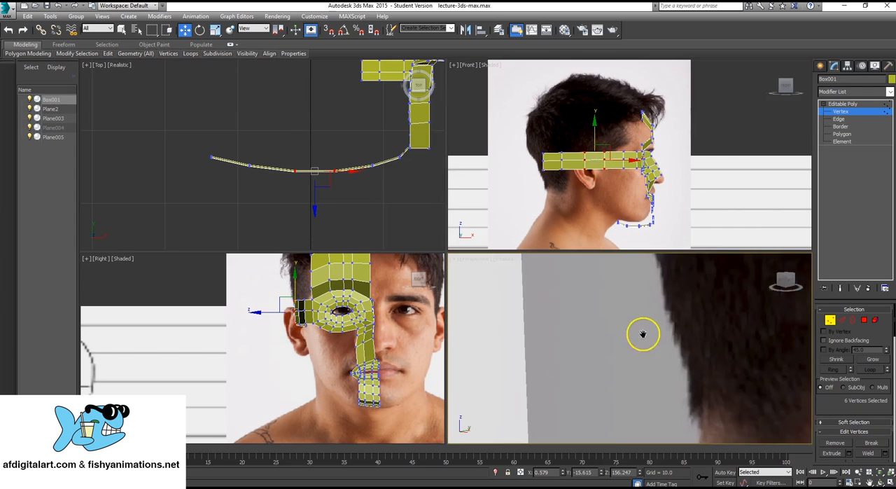
scroll(630, 334, down, 8)
alt+middle_drag(574, 339, 633, 347)
key(alt+w)
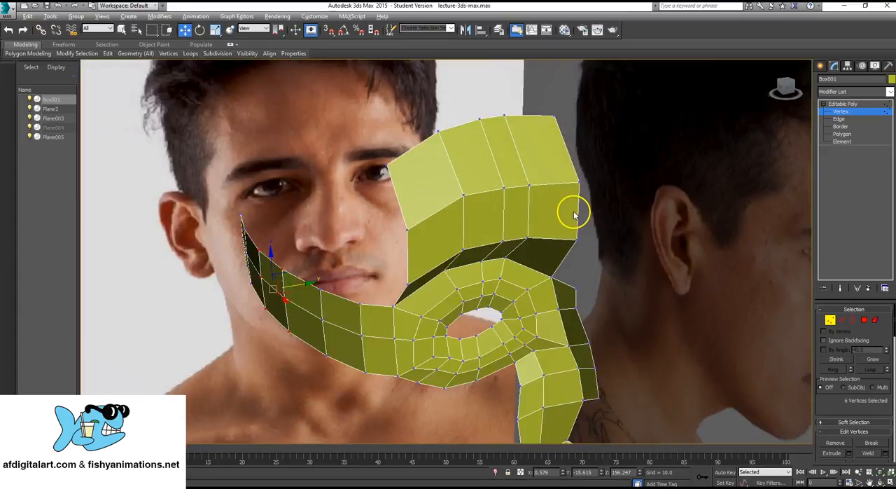
key(2)
click(536, 115)
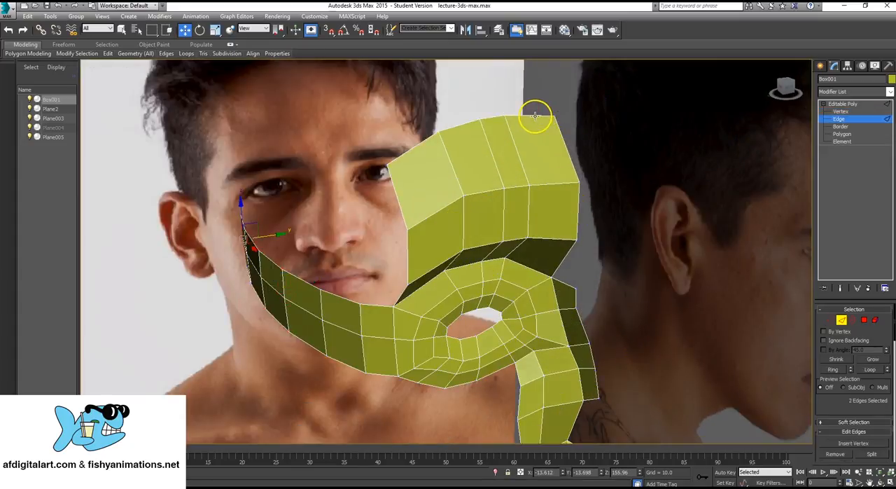
ctrl+click(493, 119)
ctrl+click(441, 134)
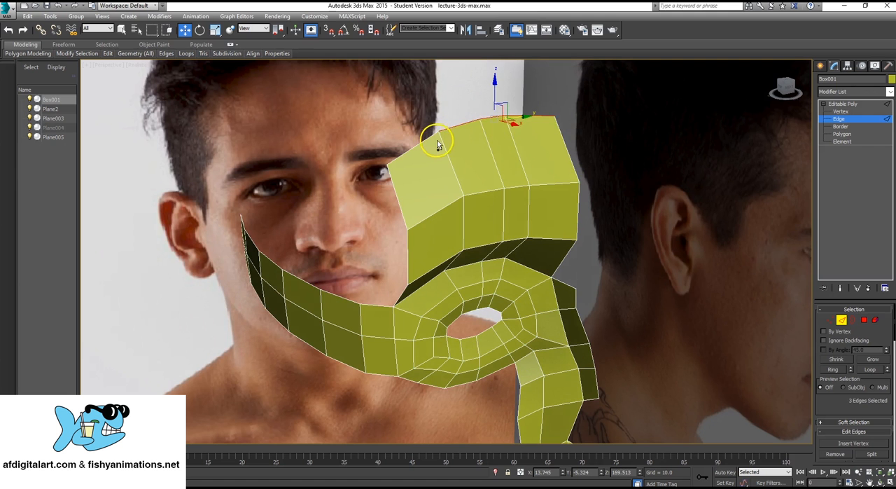
ctrl+click(428, 139)
- Extend the forehead strip's four top edges back over the hair in two segments, following the skull in the side-profile photo
alt+middle_drag(584, 242, 554, 255)
scroll(530, 232, down, 5)
scroll(580, 255, up, 3)
key(alt+w)
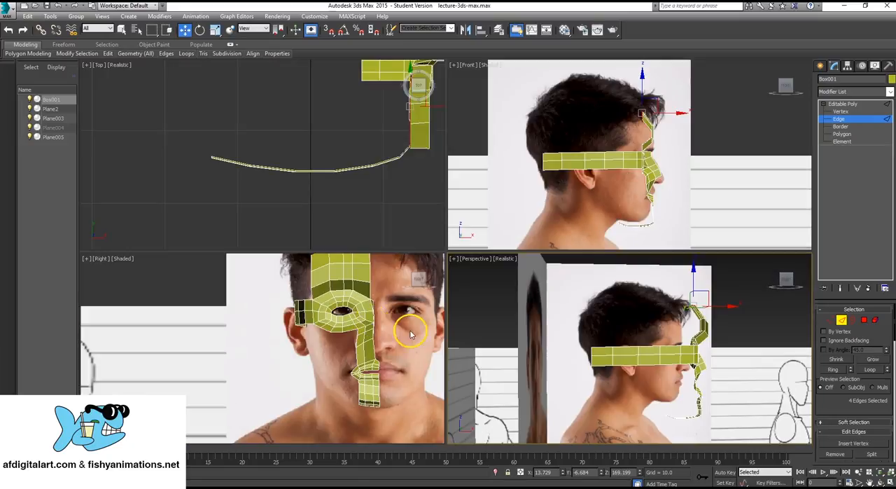
right_click(659, 127)
key(alt+w)
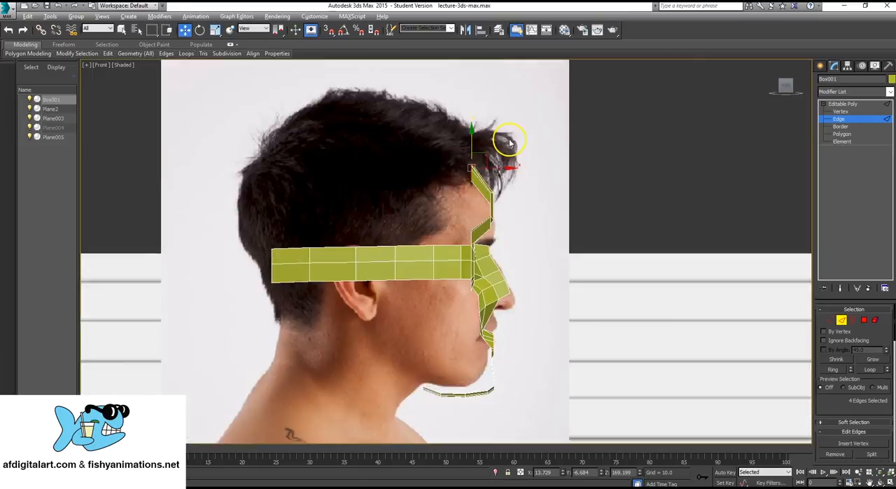
middle_drag(396, 161, 532, 148)
scroll(510, 244, down, 4)
scroll(510, 244, up, 5)
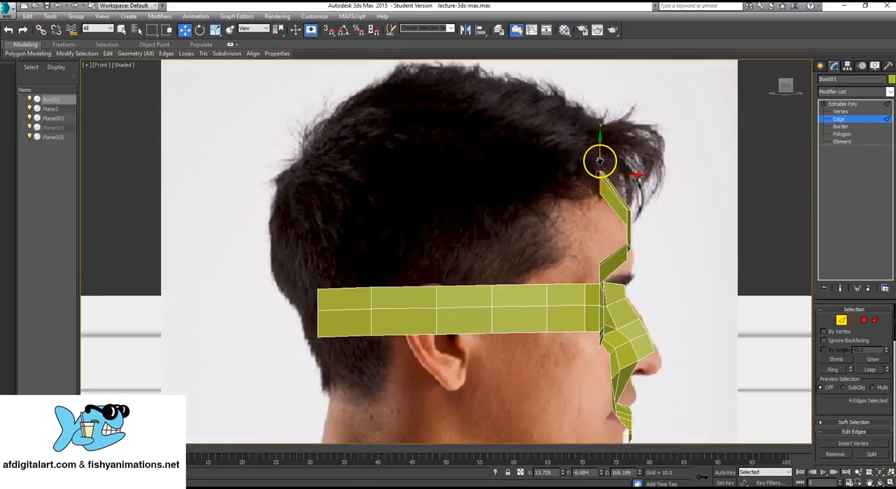
scroll(602, 169, up, 2)
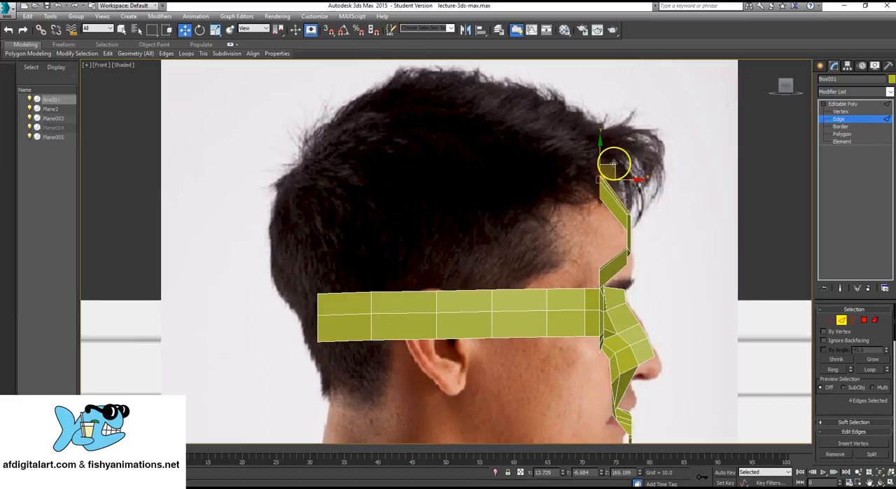
shift+drag(611, 160, 497, 97)
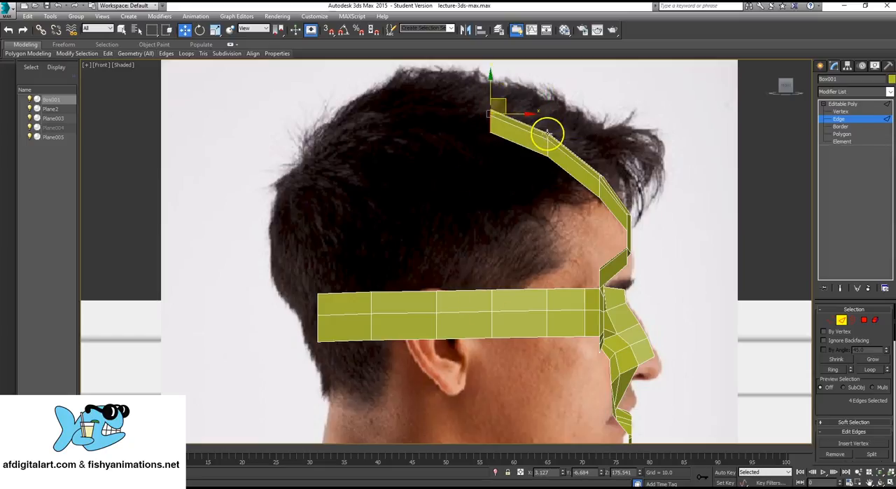
- Continue the top strip over the crown toward the back of the head in three segments, rotating its end edges to follow the curve
shift+drag(511, 110, 328, 138)
key(e)
key(w)
key(e)
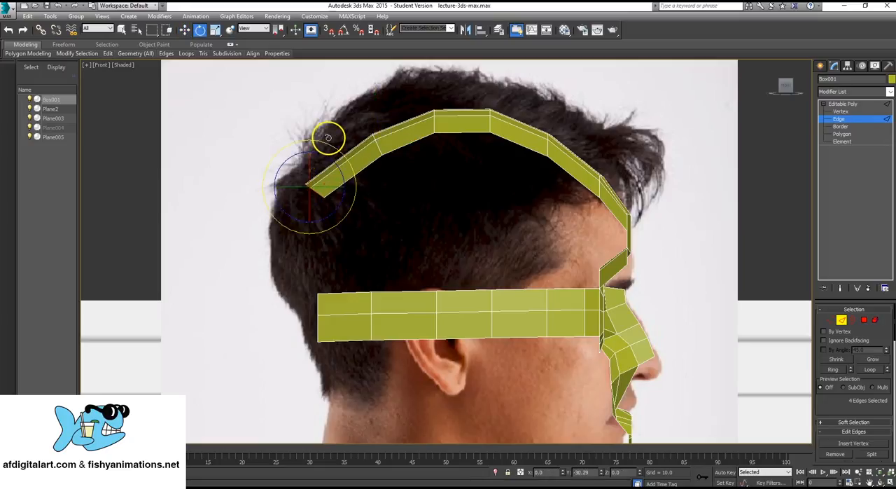
- Select the side strip's three end vertices at the back of the head and move them slightly forward in the profile view
click(844, 112)
drag(314, 278, 328, 361)
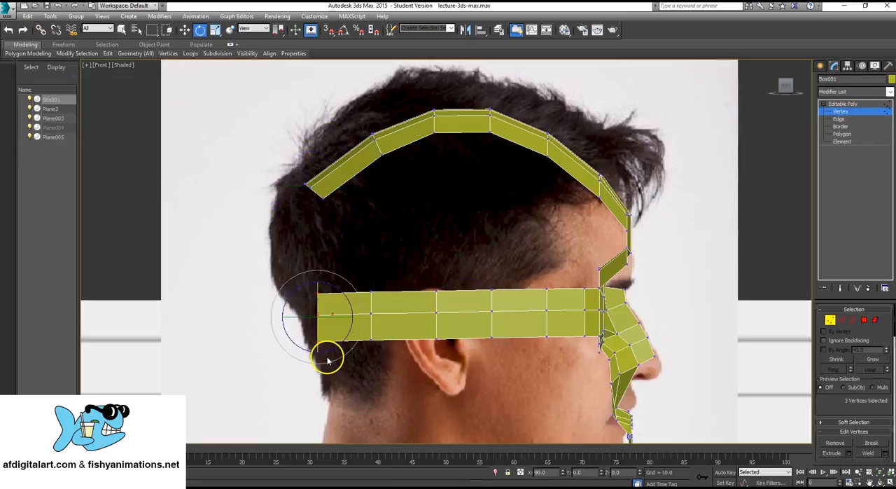
key(w)
drag(346, 316, 355, 312)
middle_drag(368, 272, 372, 250)
scroll(562, 287, down, 3)
middle_drag(562, 286, 468, 269)
scroll(392, 266, up, 2)
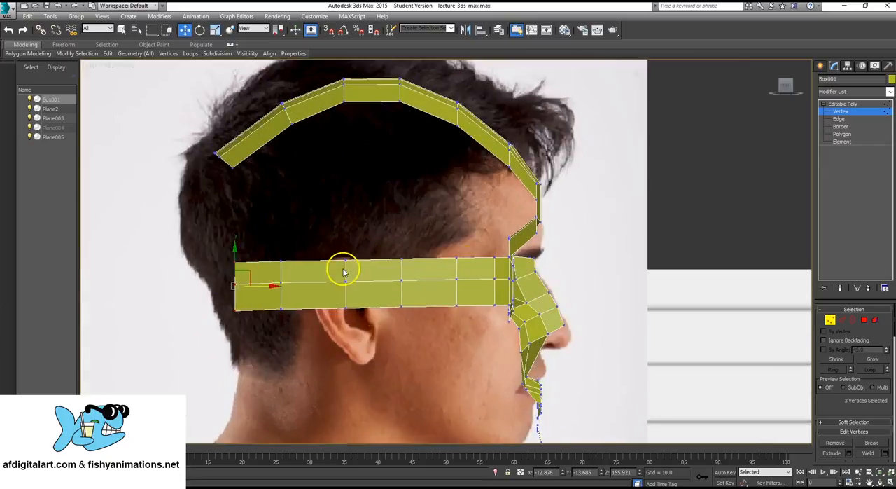
scroll(278, 262, up, 2)
scroll(320, 268, up, 2)
scroll(332, 280, up, 2)
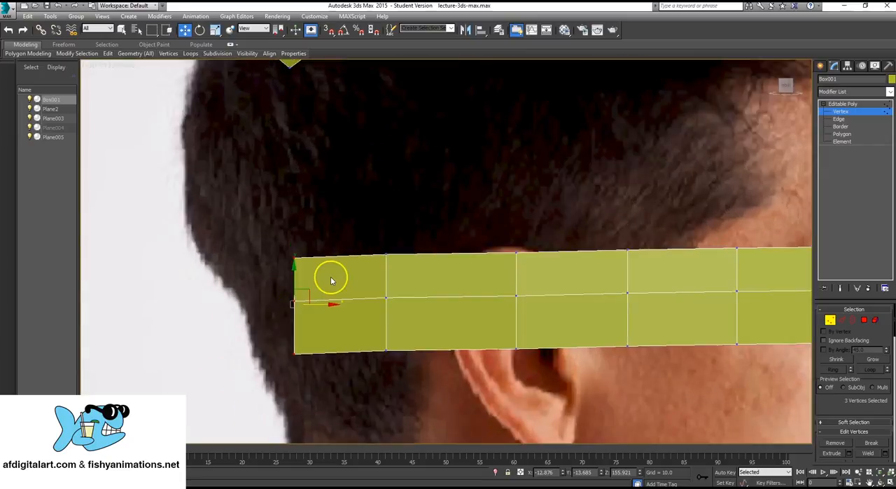
- Select only the two end edges of the side strip at the back of the head in the top view
key(alt+w)
scroll(325, 161, down, 3)
scroll(441, 133, up, 6)
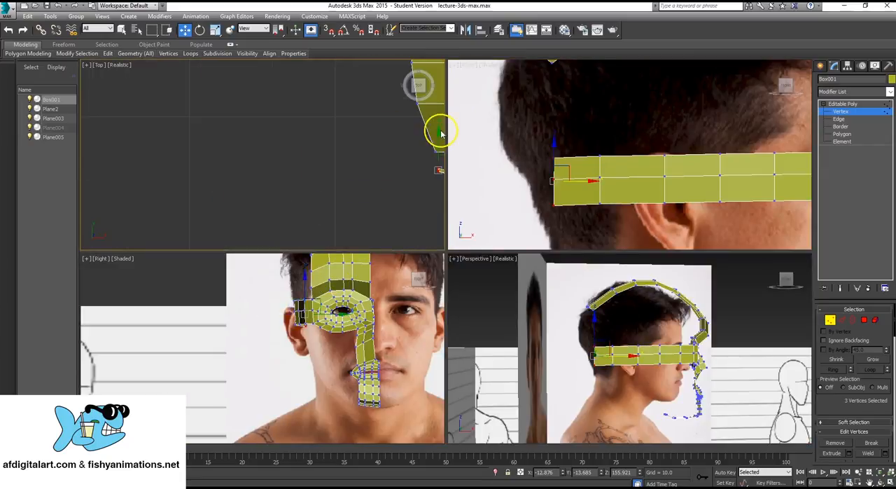
middle_drag(423, 123, 215, 190)
scroll(216, 191, down, 1)
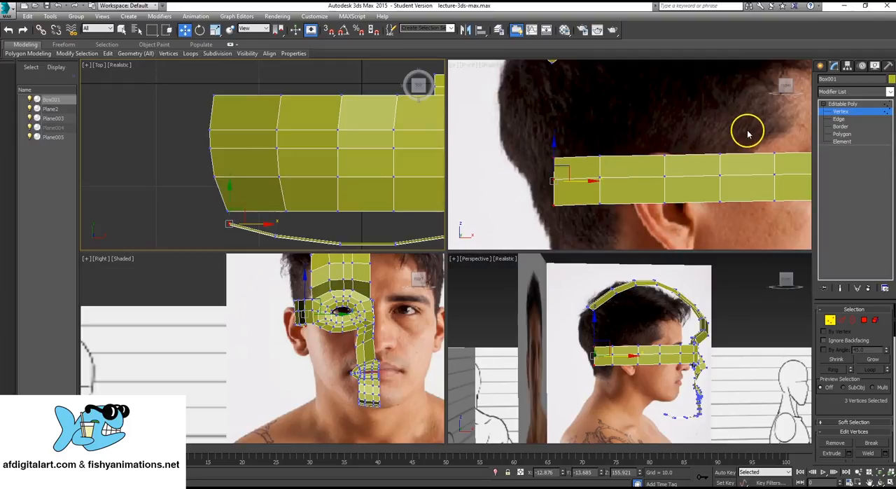
click(849, 121)
middle_drag(254, 213, 248, 212)
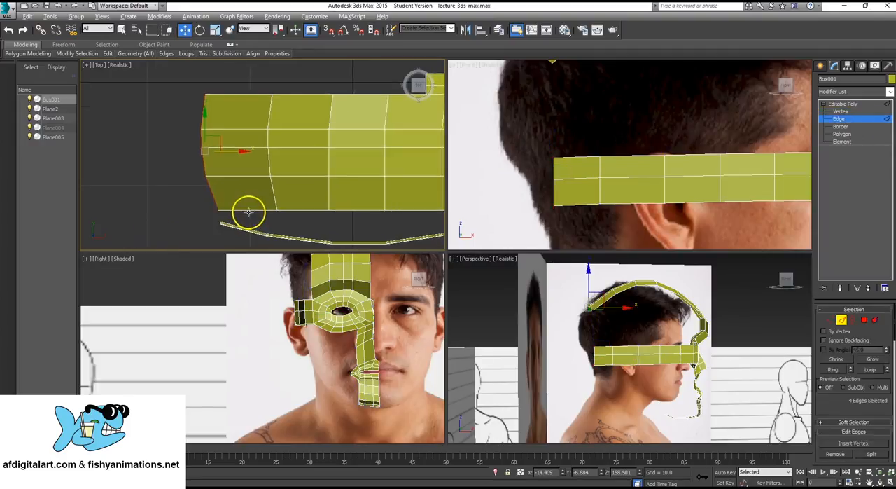
key(alt+w)
scroll(417, 276, up, 2)
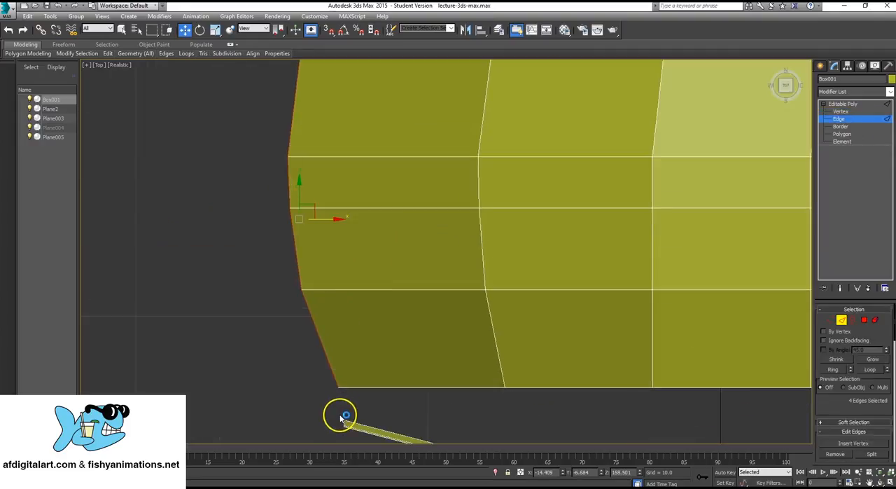
middle_drag(346, 417, 334, 315)
drag(334, 314, 362, 358)
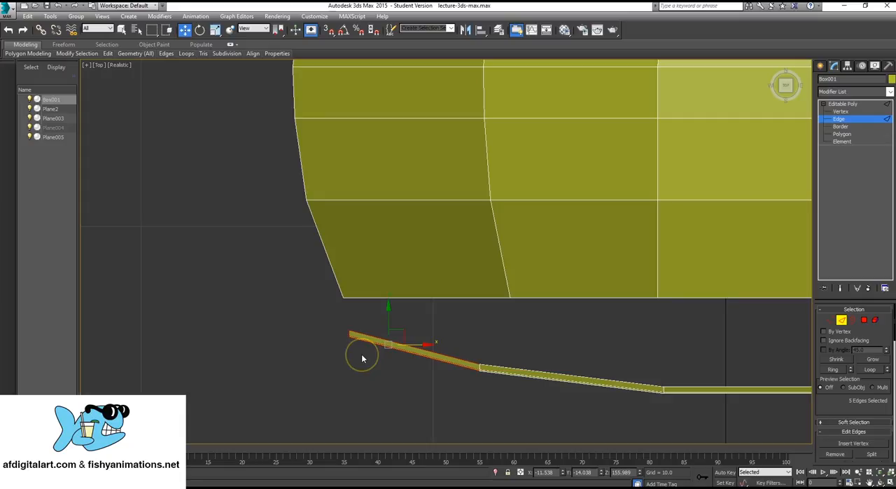
drag(322, 318, 359, 356)
scroll(429, 287, down, 5)
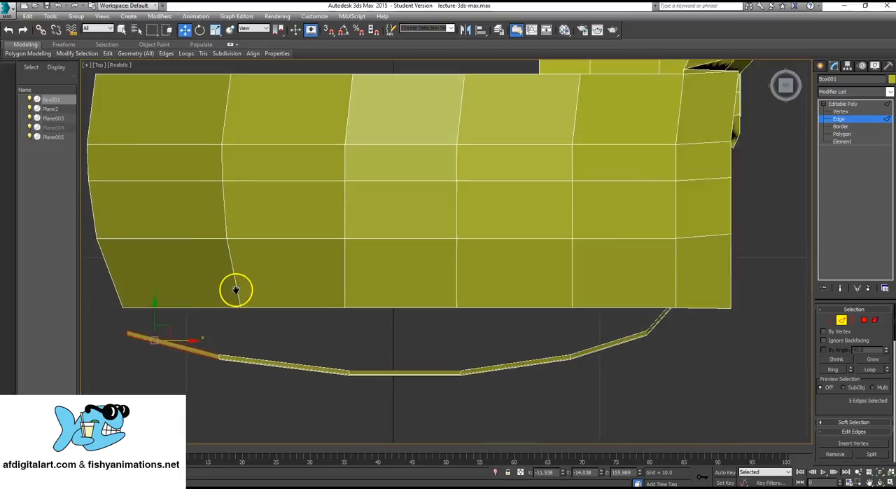
scroll(380, 273, up, 5)
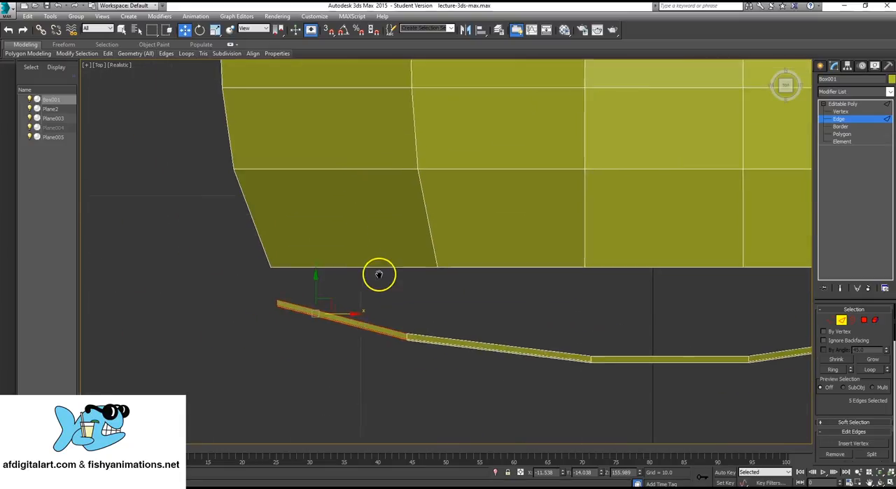
drag(347, 425, 347, 424)
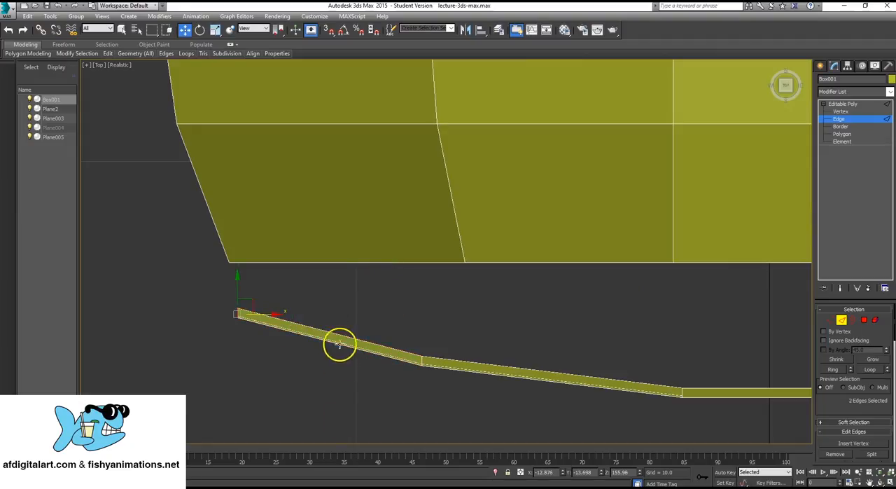
scroll(405, 354, down, 3)
middle_drag(399, 316, 407, 319)
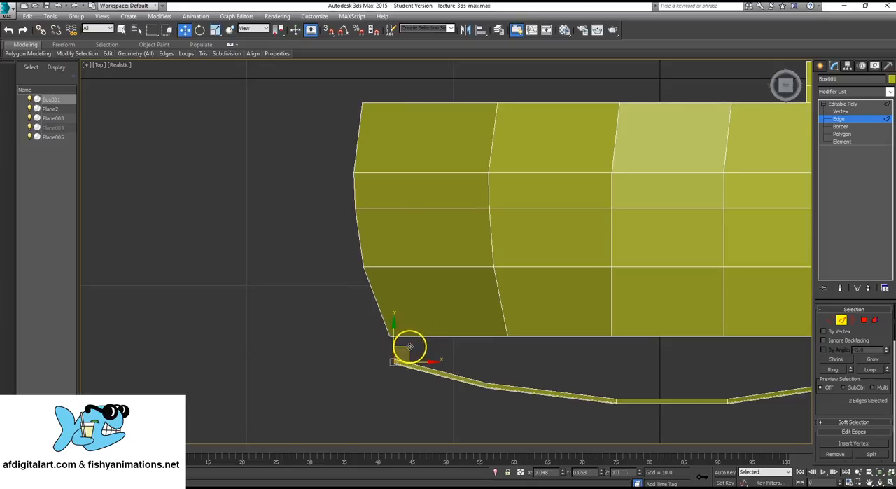
- Move the side strip's end edges up toward the skull and extend them around the back of the head to the midline in four segments
drag(410, 346, 401, 286)
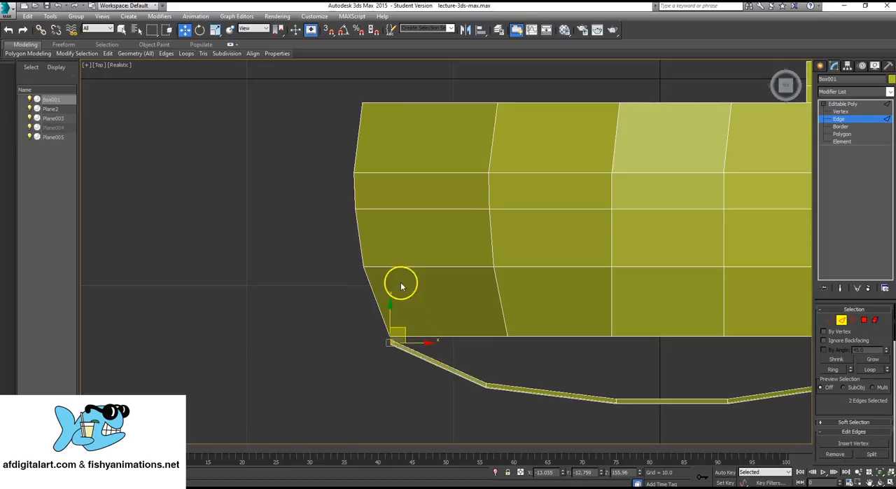
middle_drag(401, 286, 419, 339)
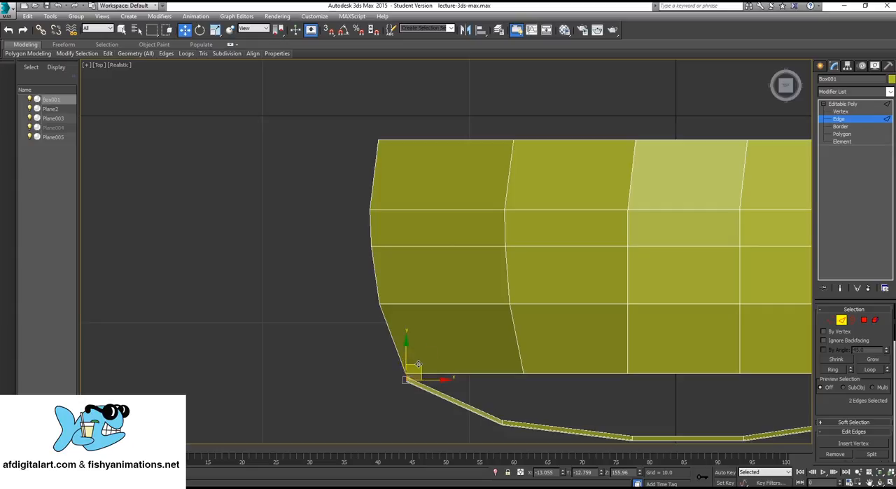
drag(418, 364, 433, 267)
key(e)
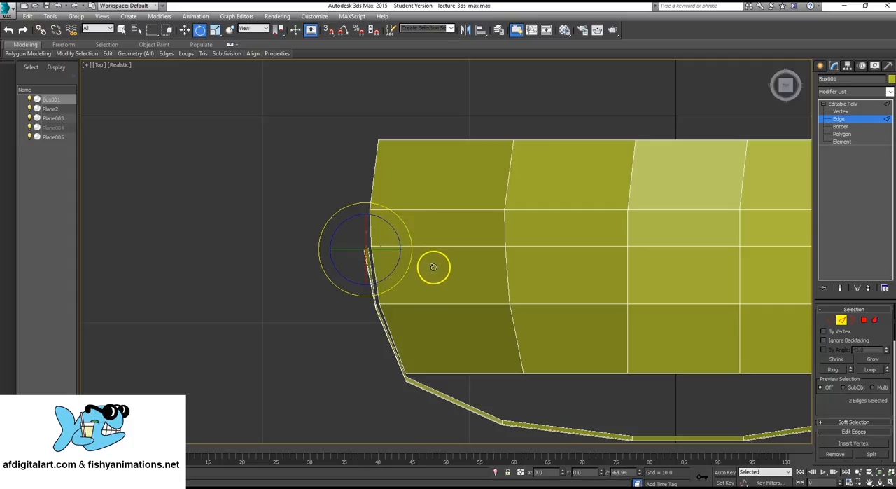
key(w)
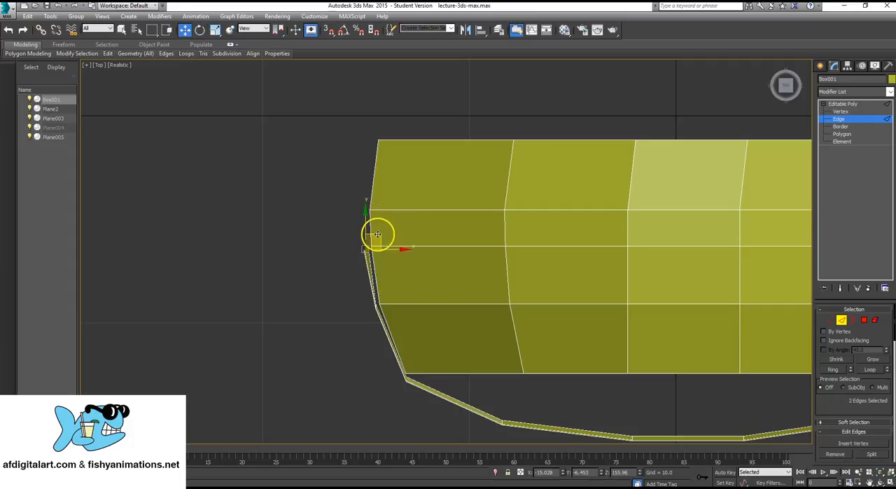
drag(378, 235, 374, 189)
middle_drag(373, 189, 367, 254)
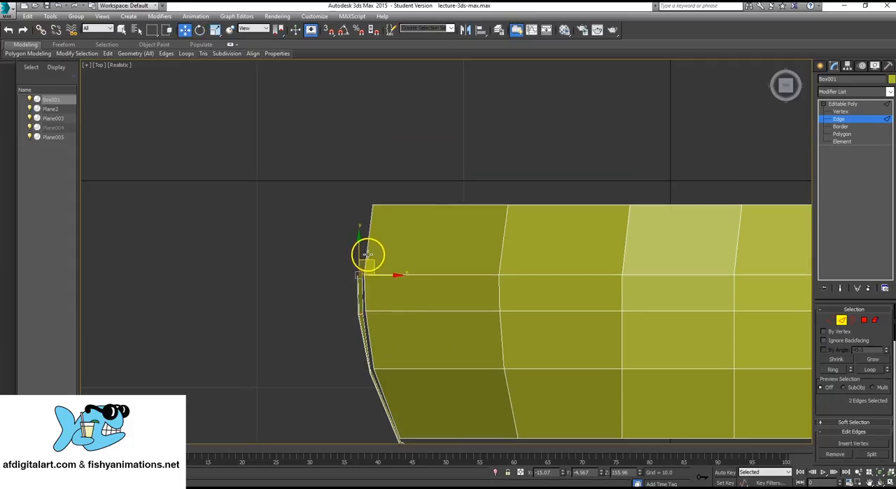
shift+drag(374, 261, 382, 193)
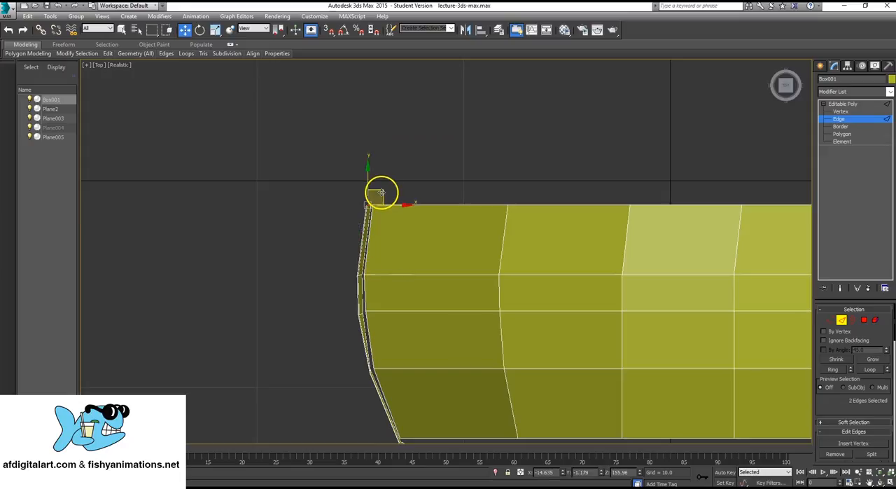
- Examine the side strip and top strip against the photo references in the top, profile and perspective views
middle_drag(463, 293, 400, 176)
scroll(400, 175, down, 5)
key(alt+w)
middle_drag(712, 162, 650, 150)
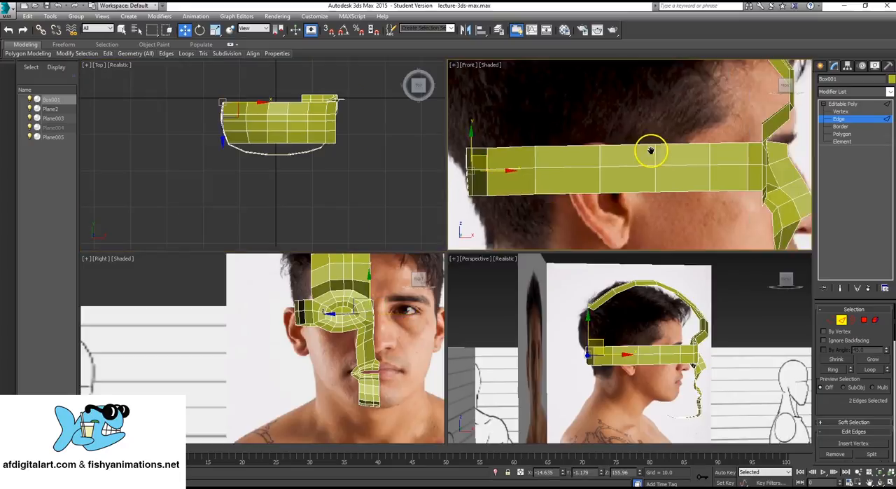
scroll(648, 152, down, 3)
scroll(256, 169, up, 3)
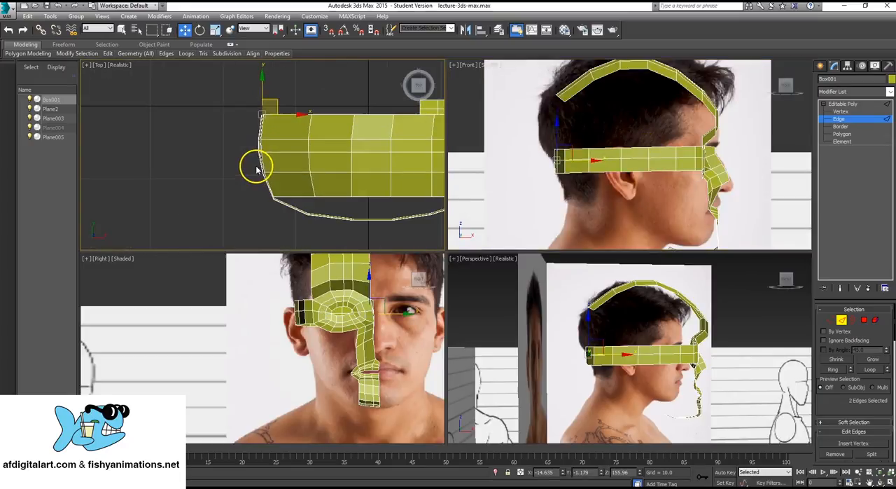
middle_drag(716, 168, 634, 180)
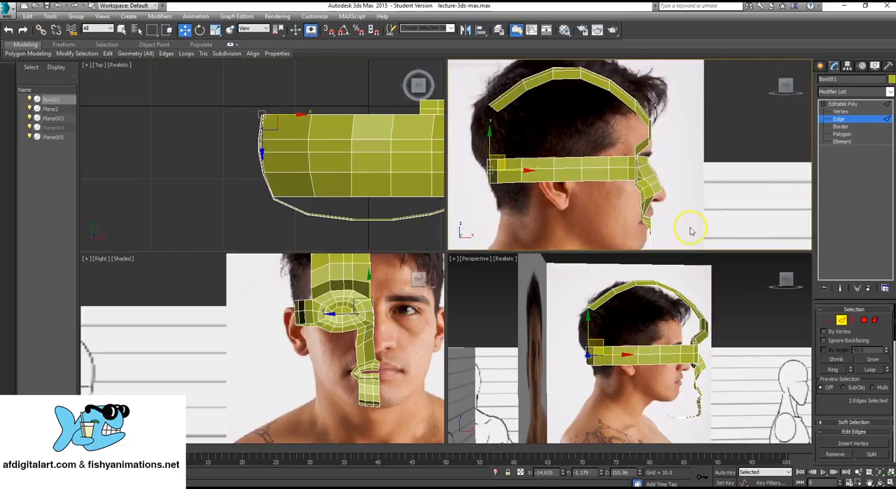
scroll(670, 170, up, 3)
scroll(653, 186, down, 1)
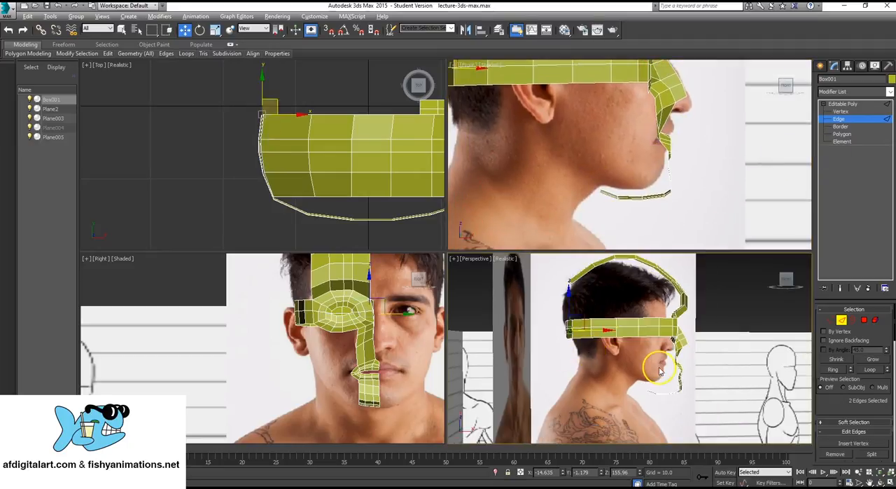
alt+middle_drag(660, 371, 624, 380)
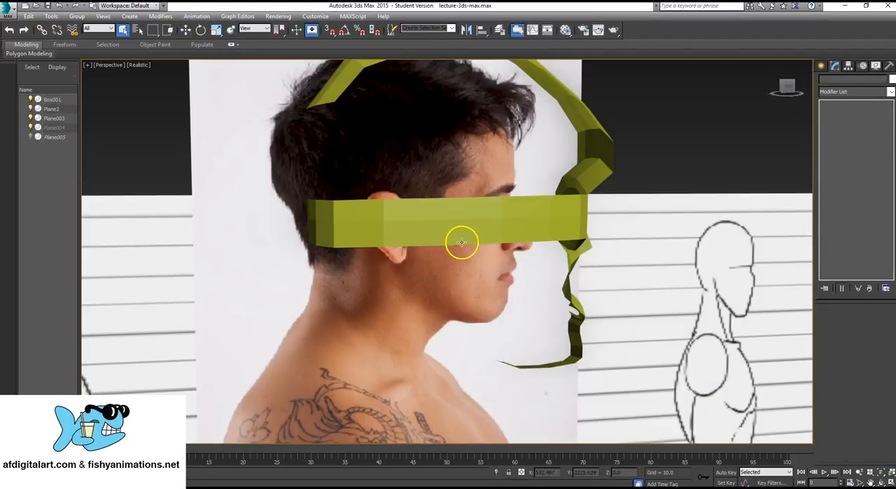
- Hide the front-face photo plane and select the top strip's four end edges at the back of the head
middle_drag(464, 241, 500, 186)
click(582, 126)
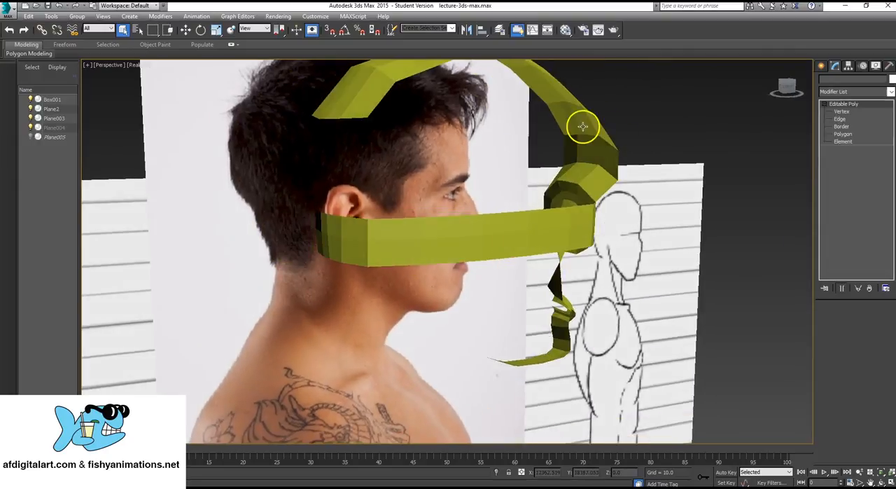
click(841, 119)
click(353, 119)
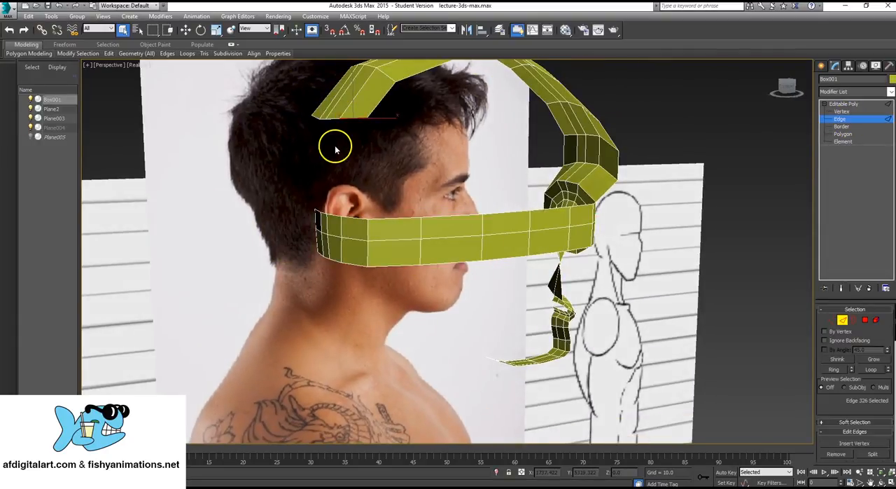
alt+middle_drag(336, 147, 378, 178)
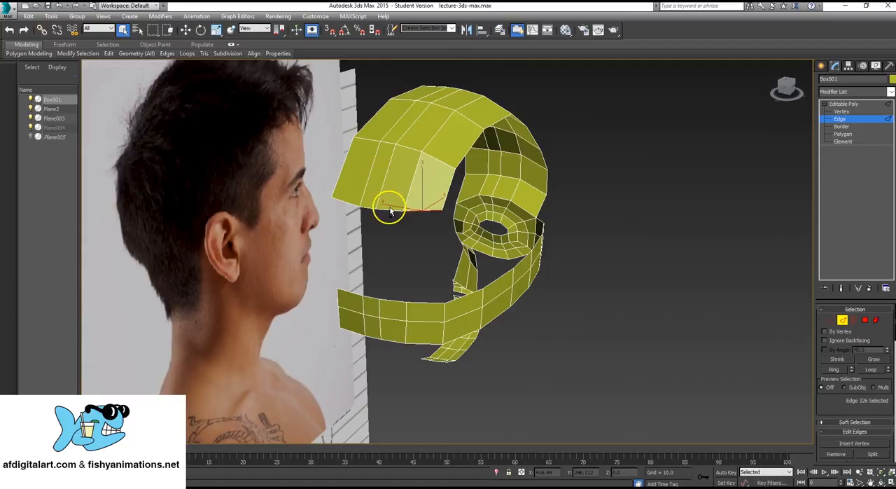
ctrl+click(366, 208)
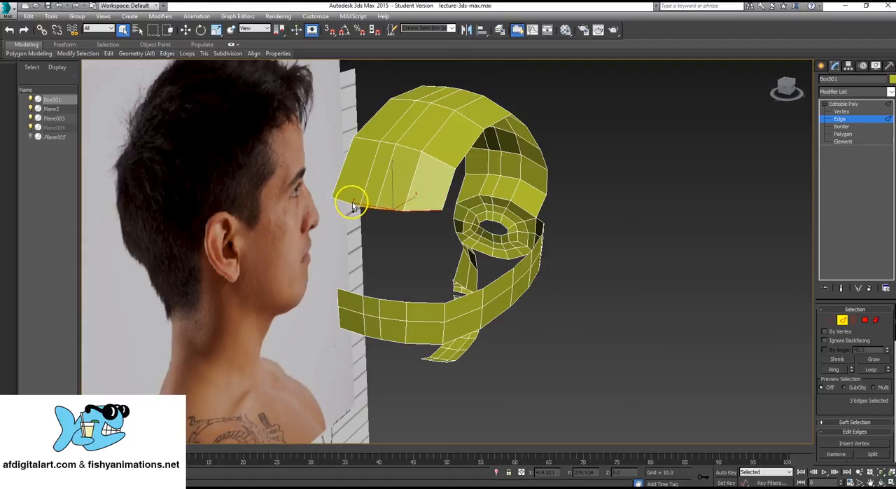
alt+middle_drag(489, 220, 464, 219)
- Extend the top strip's end edges down the back of the head in three segments, ending just above the side strip in the profile view
scroll(464, 220, up, 5)
key(alt+w)
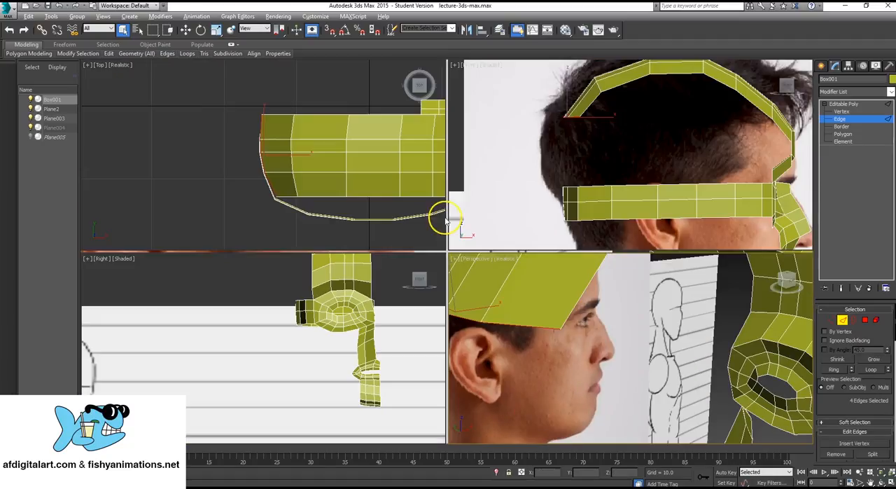
scroll(623, 144, up, 2)
key(alt+w)
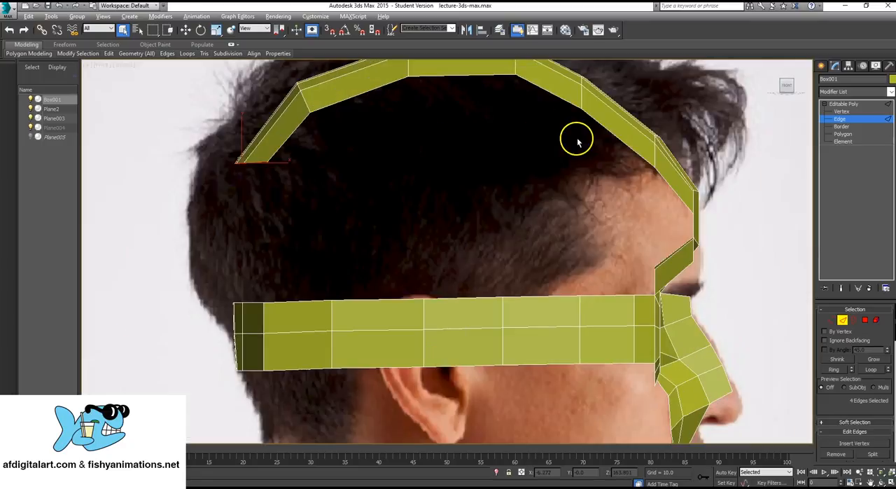
scroll(474, 156, up, 4)
middle_drag(512, 172, 546, 179)
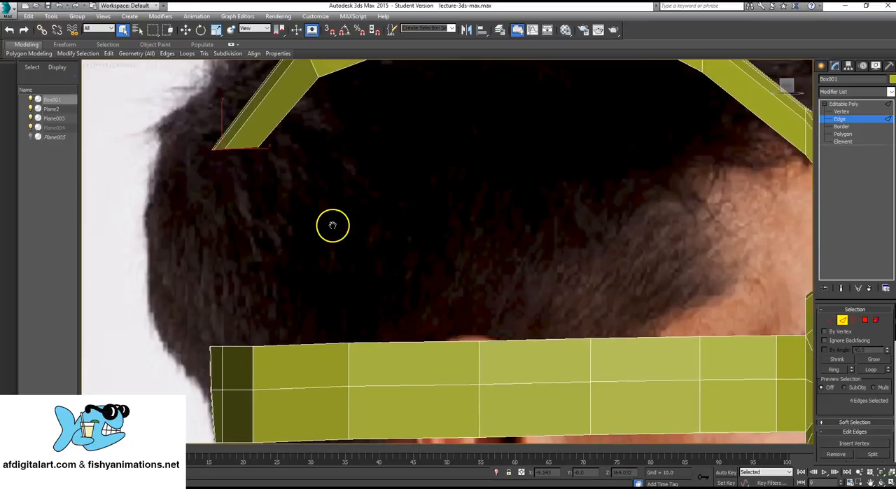
key(w)
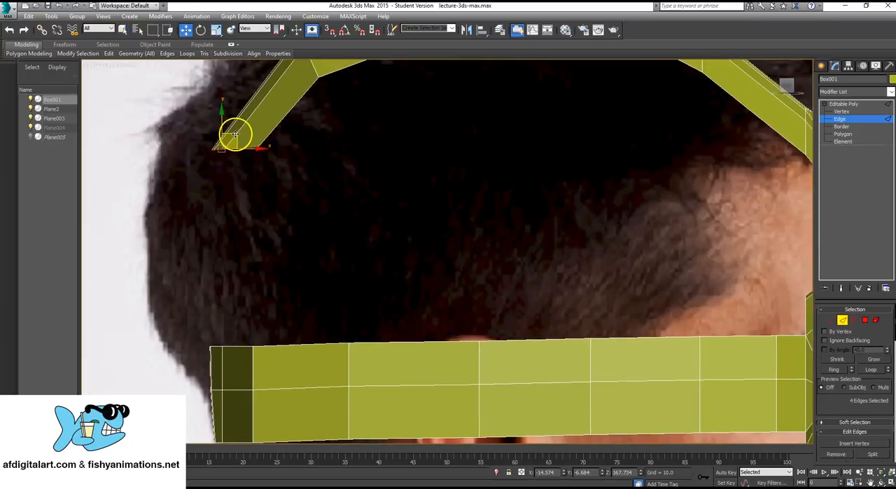
drag(235, 134, 239, 200)
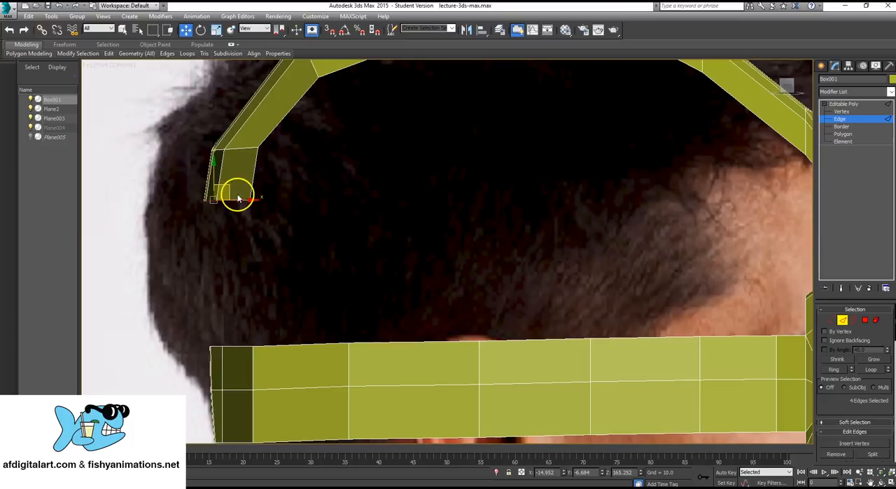
scroll(458, 192, down, 4)
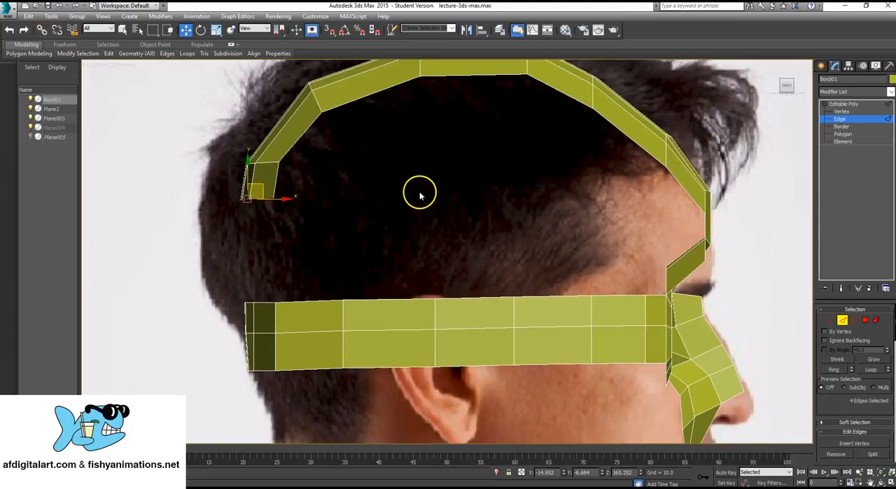
drag(262, 186, 260, 183)
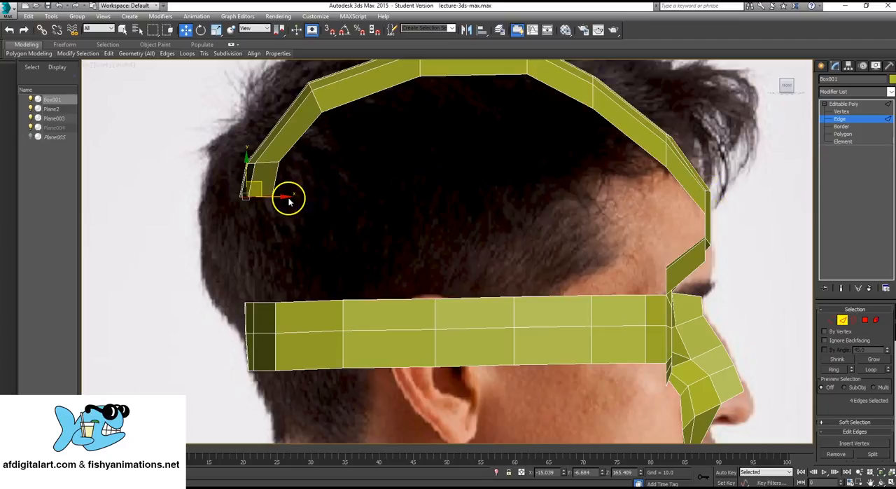
shift+drag(262, 185, 264, 298)
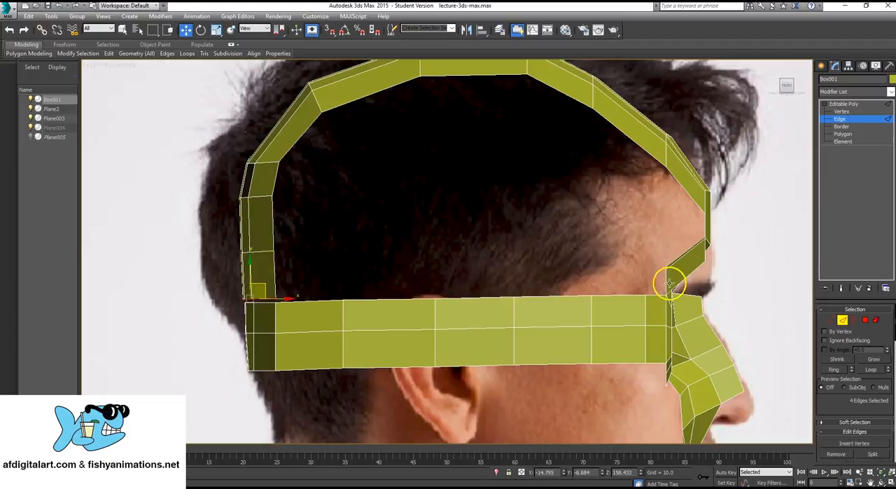
- Select the side strip's upper vertex facing the top strip's outer corner and bring the gap between the strips into view from behind
scroll(301, 280, up, 5)
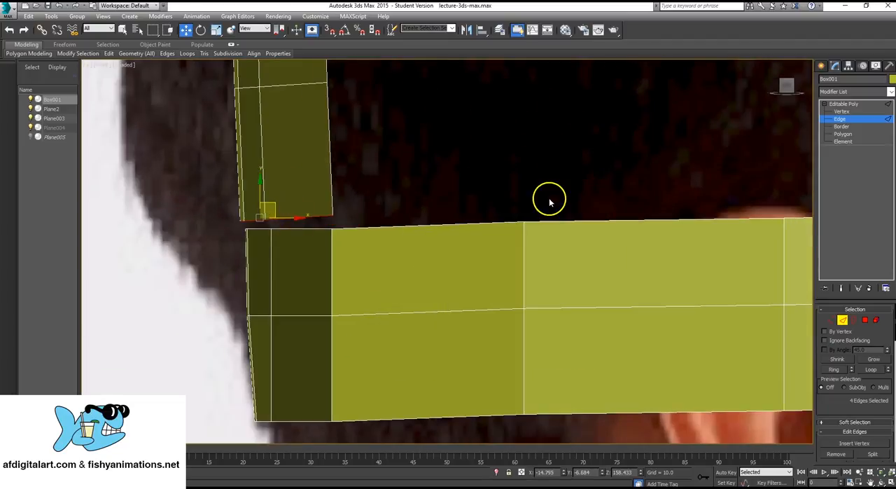
click(842, 112)
middle_drag(422, 210, 411, 208)
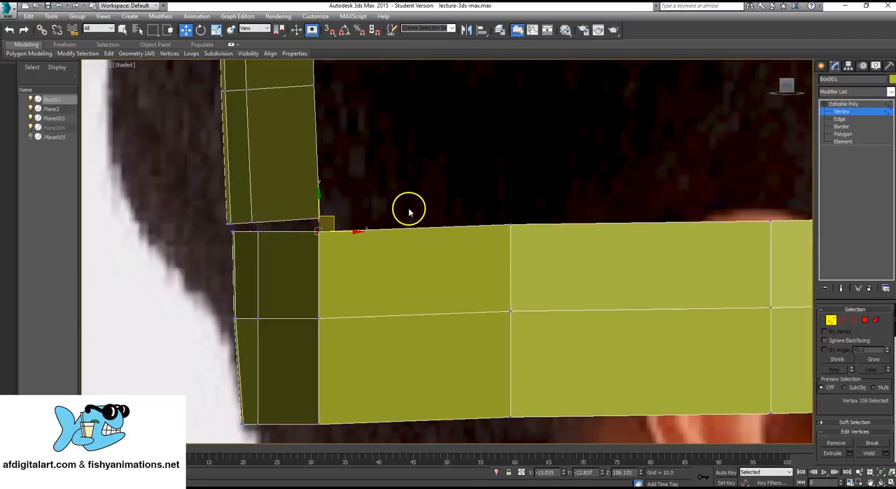
key(alt+w)
key(alt+w)
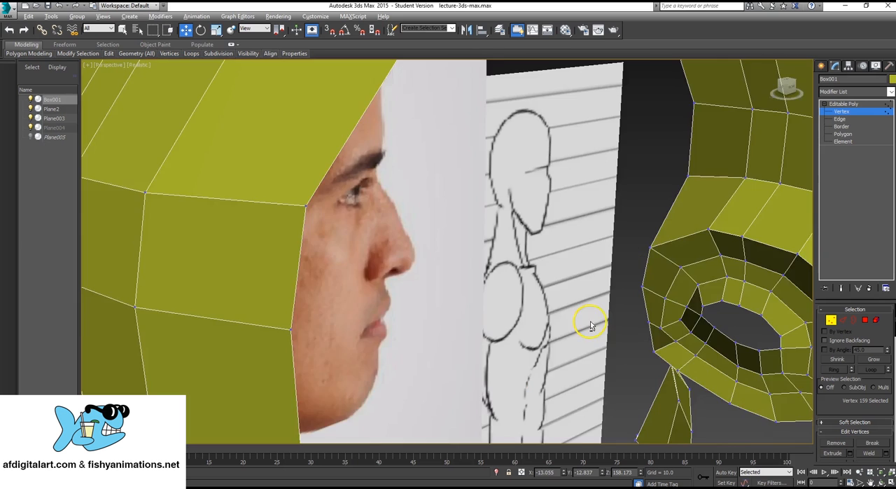
alt+middle_drag(390, 269, 483, 220)
scroll(420, 262, down, 5)
alt+middle_drag(483, 221, 455, 267)
scroll(456, 267, up, 5)
middle_drag(446, 232, 454, 192)
scroll(420, 238, up, 2)
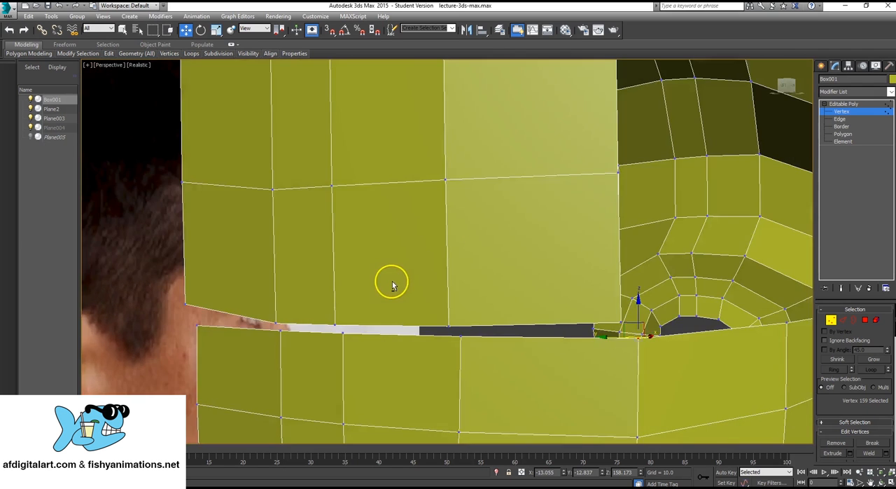
middle_drag(392, 283, 353, 257)
alt+middle_drag(634, 270, 619, 276)
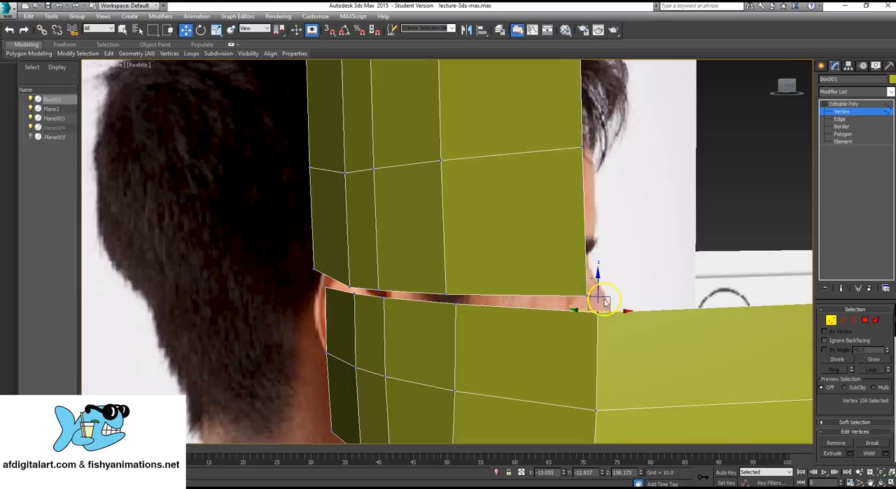
- Select the top strip's outer corner vertex together with the side strip vertex below it and collapse them into one
drag(605, 299, 616, 324)
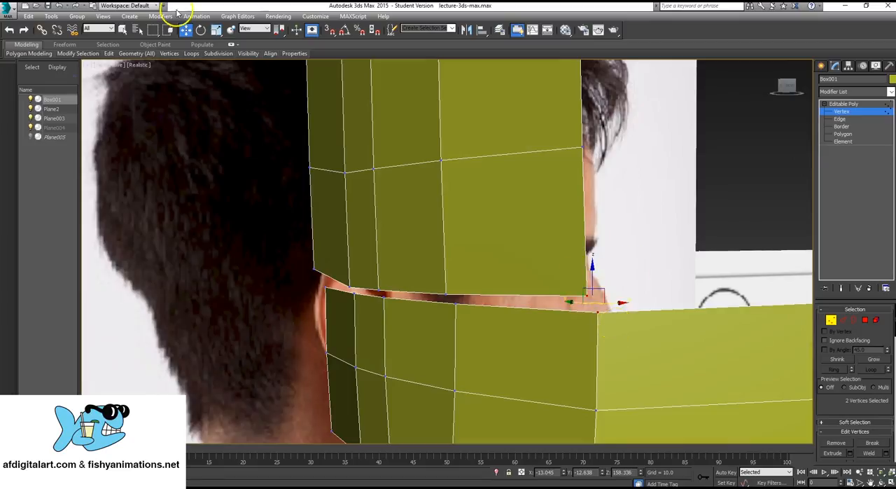
click(123, 29)
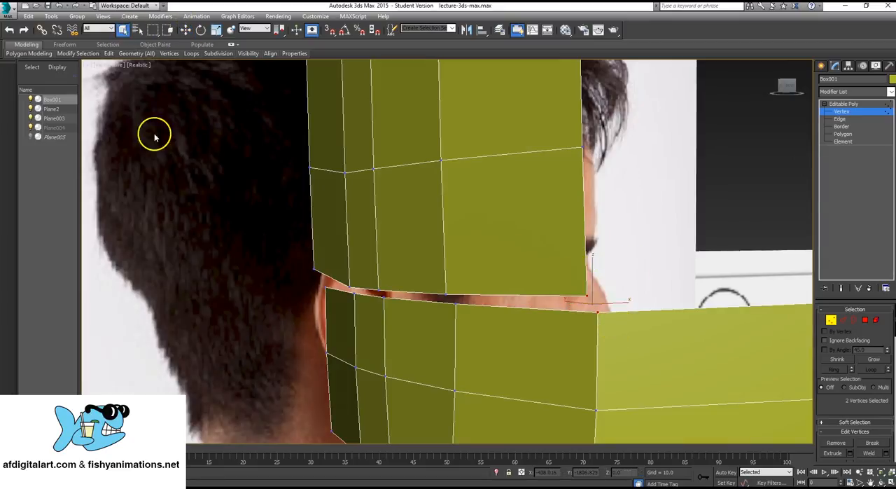
drag(588, 296, 624, 345)
middle_drag(635, 274, 652, 283)
key(q)
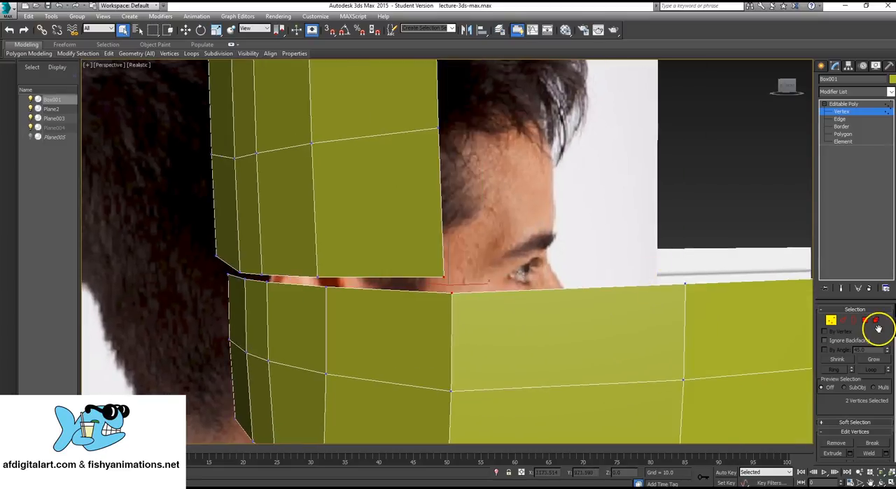
scroll(854, 329, down, 10)
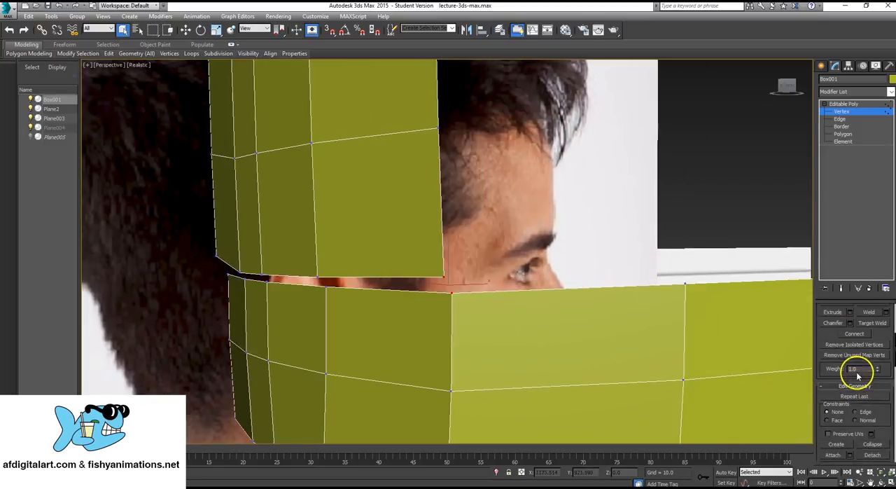
click(873, 430)
- Collapse the second pair of facing vertices, next to the joined outer corner between the top and side strips, into one
scroll(425, 294, up, 2)
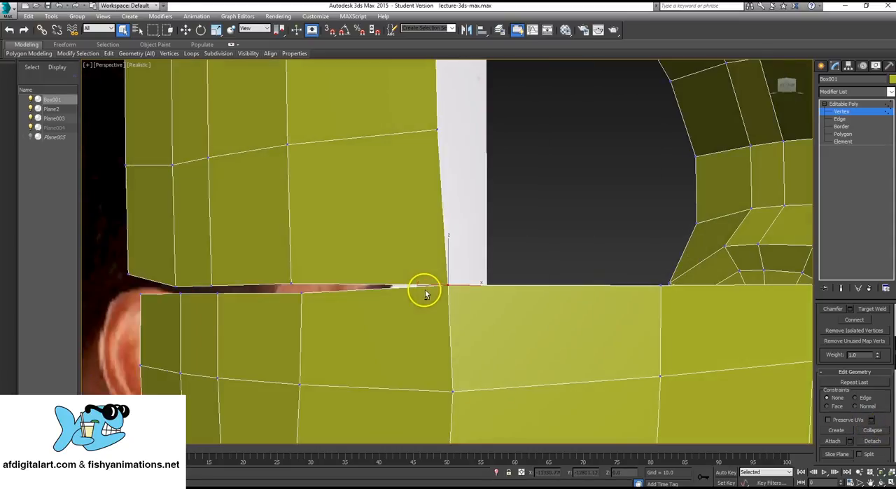
scroll(381, 296, down, 6)
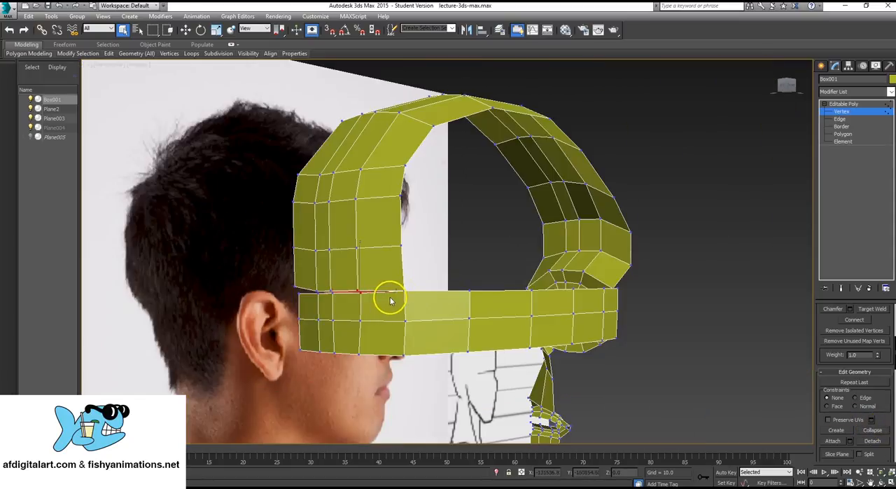
scroll(392, 294, up, 3)
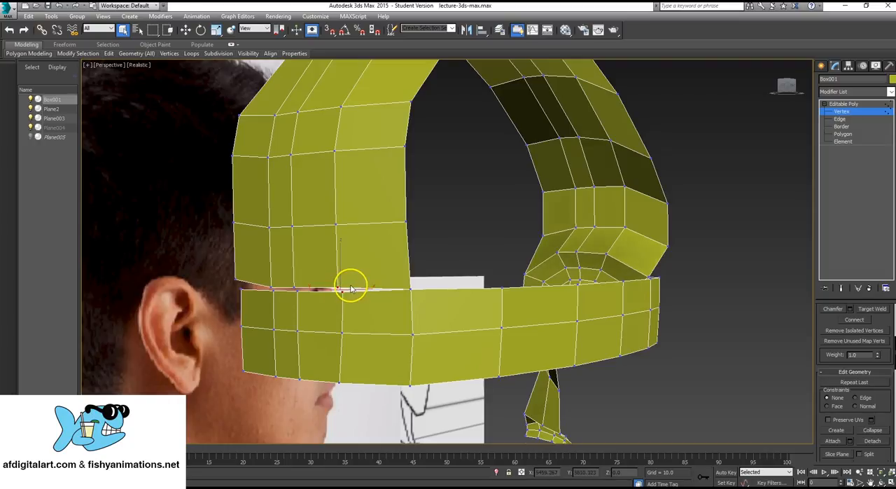
click(442, 250)
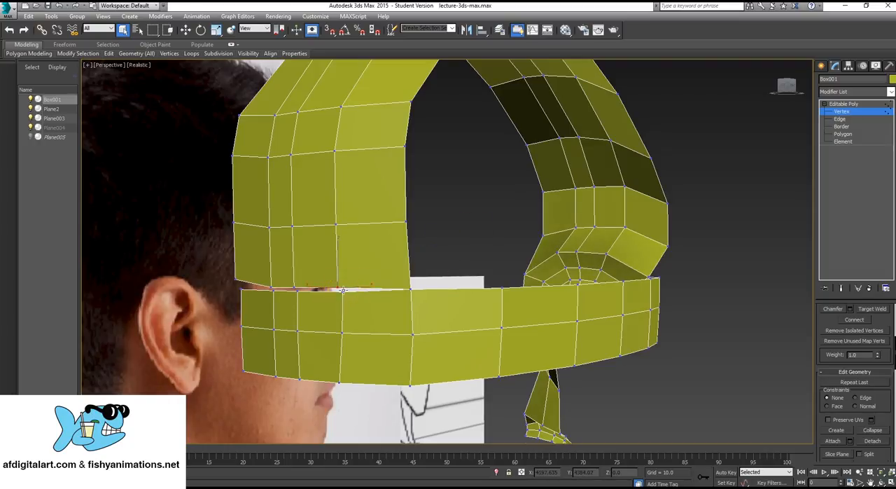
click(872, 430)
- Select the third pair of facing vertices along the gap at the back of the head and collapse them into one
mouse_move(351, 296)
alt+middle_down()
mouse_move(400, 296)
mouse_move(314, 283)
mouse_move(324, 283)
alt+middle_up()
key(F3)
key(F3)
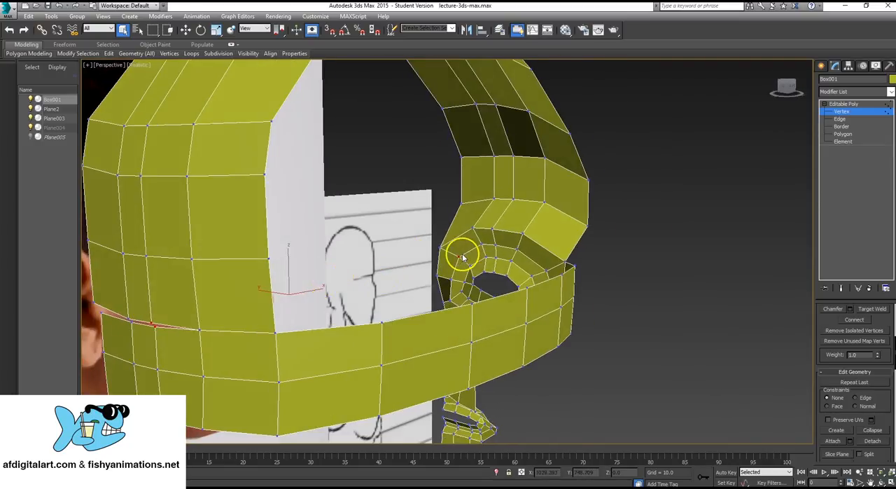
alt+middle_drag(450, 256, 242, 261)
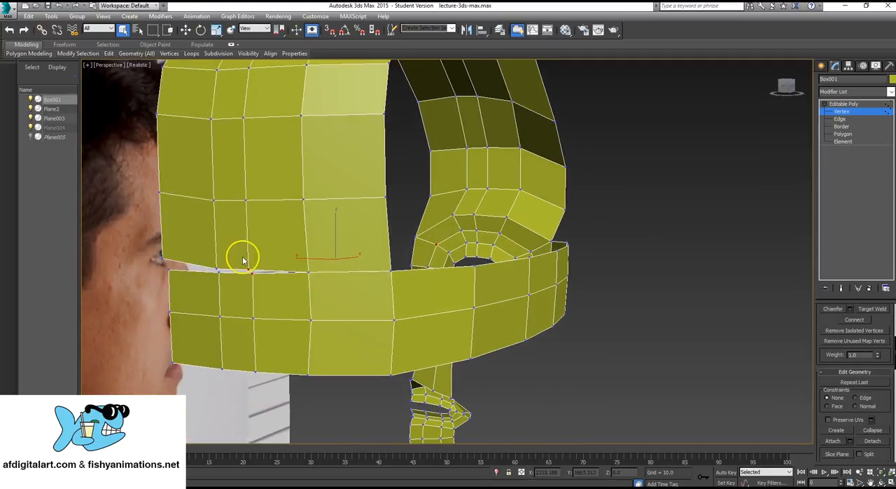
click(249, 268)
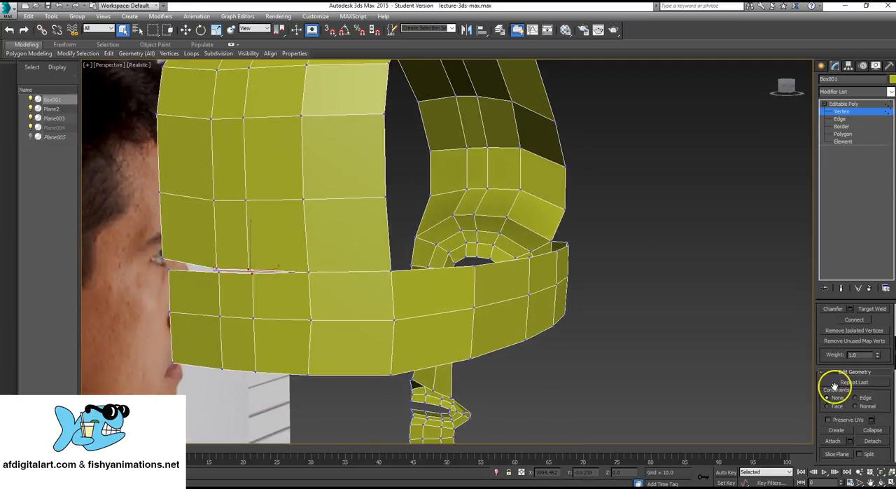
click(871, 432)
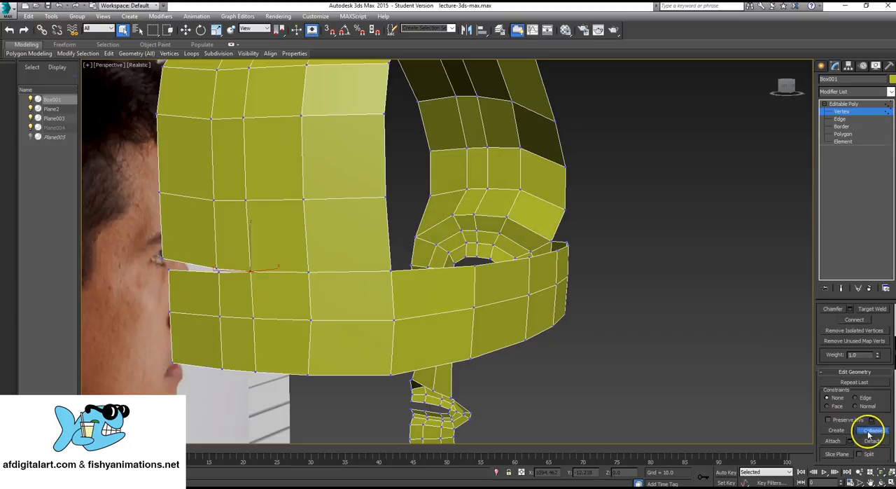
- Collapse the last two vertex pairs between the top and side strips, closing the gap up to the head's centre line
ctrl+click(219, 272)
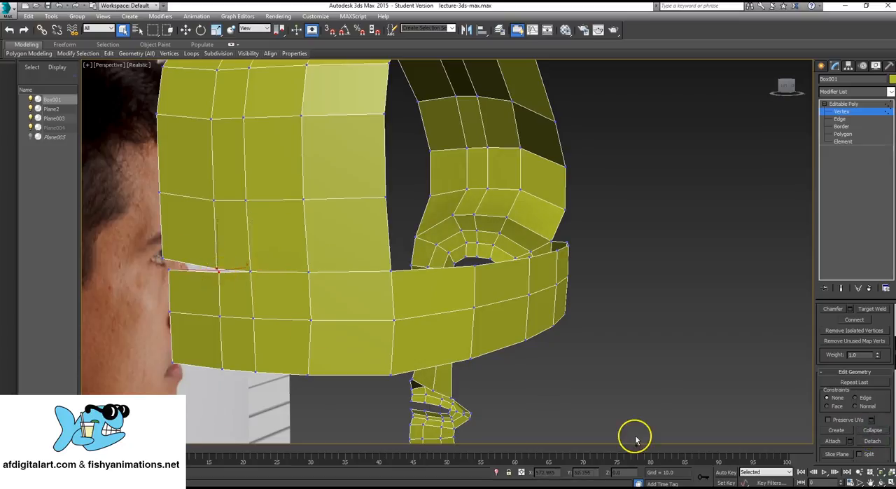
click(873, 431)
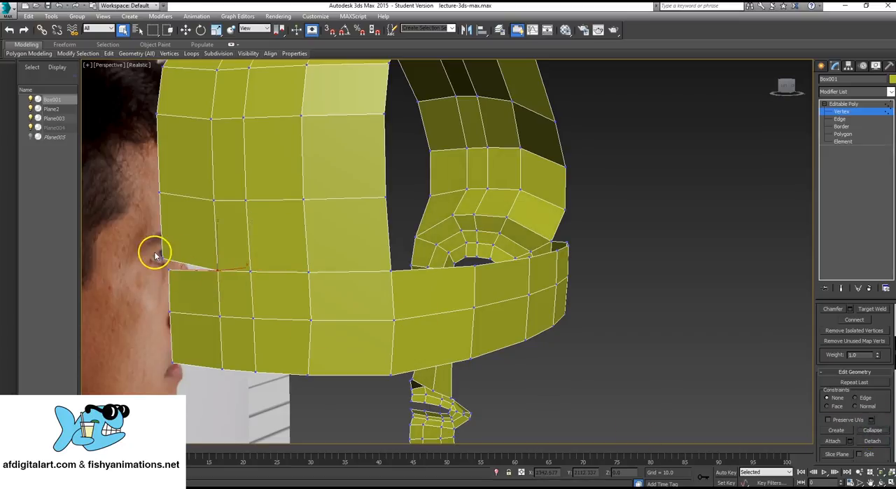
click(156, 257)
click(872, 431)
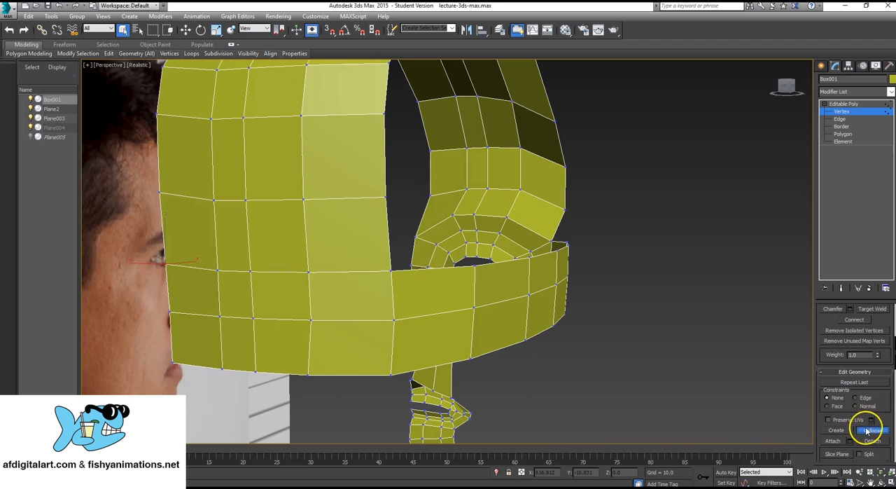
- Switch to edge editing and select the three open end edges of the chin strip under the jaw
alt+middle_drag(567, 236, 524, 296)
scroll(486, 249, down, 10)
scroll(486, 253, up, 10)
scroll(530, 285, up, 2)
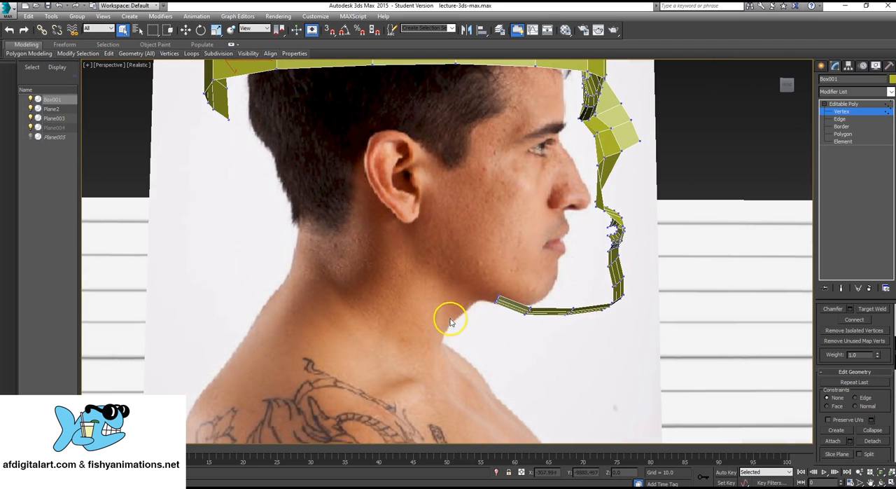
scroll(493, 182, down, 4)
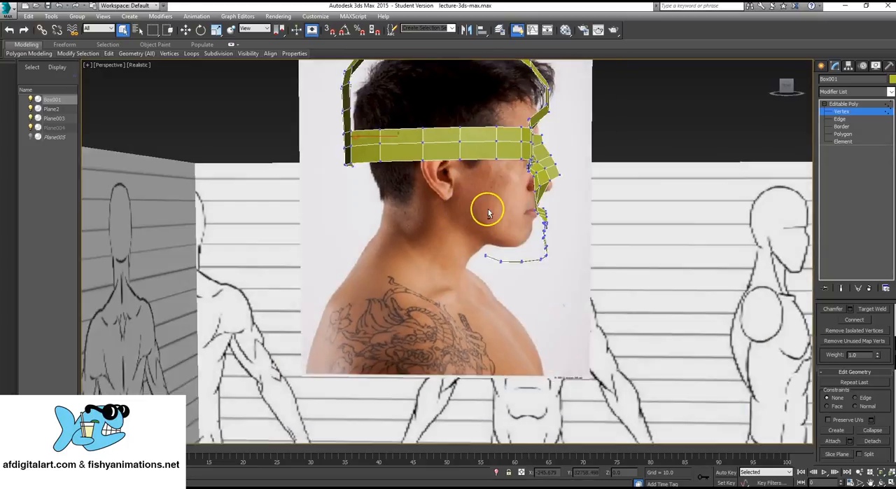
alt+middle_drag(488, 210, 488, 209)
key(alt+w)
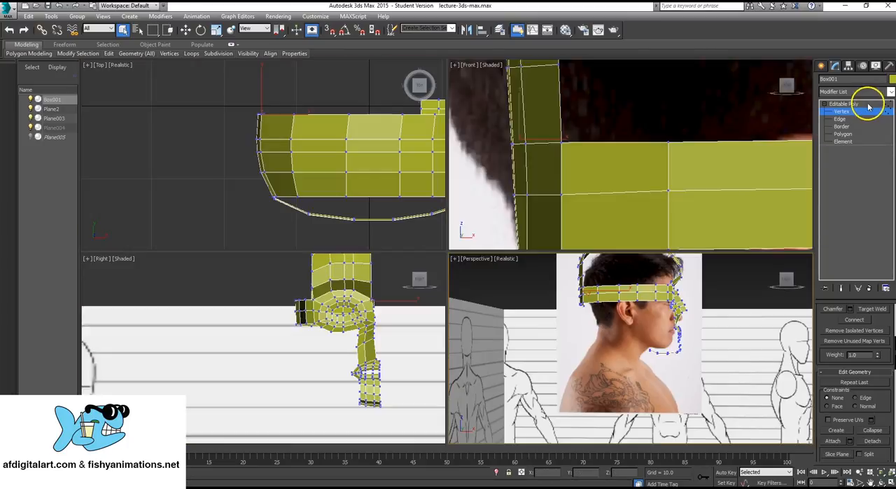
click(842, 121)
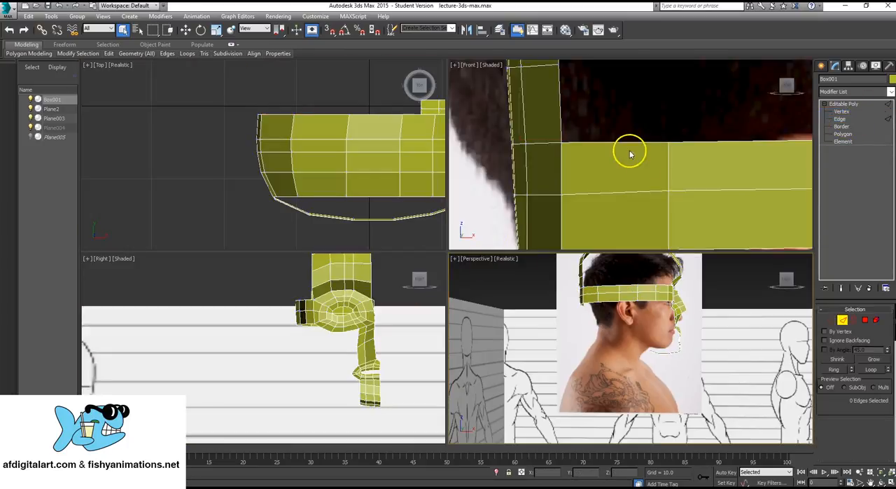
scroll(629, 150, down, 5)
scroll(620, 152, up, 5)
scroll(633, 344, up, 8)
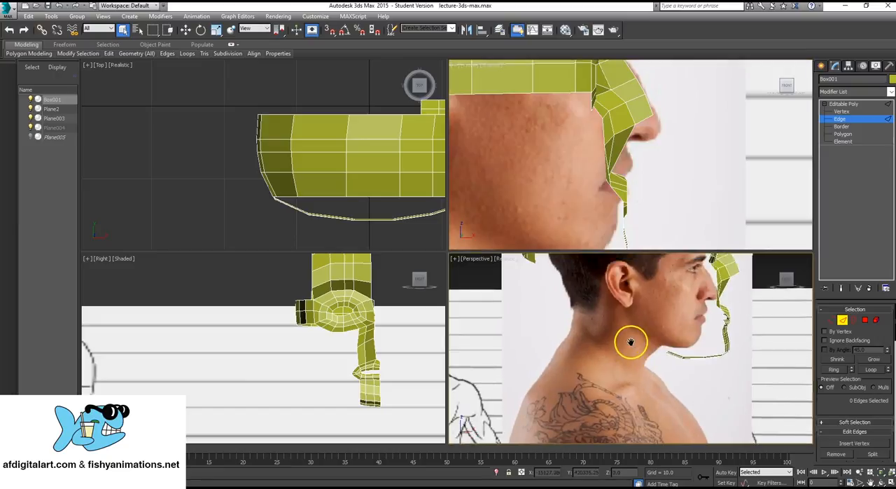
alt+middle_drag(650, 297, 635, 300)
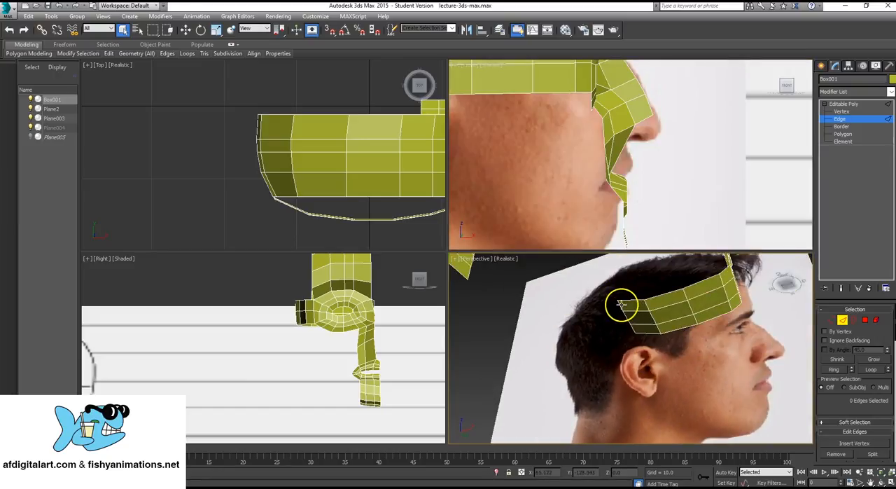
ctrl+click(626, 315)
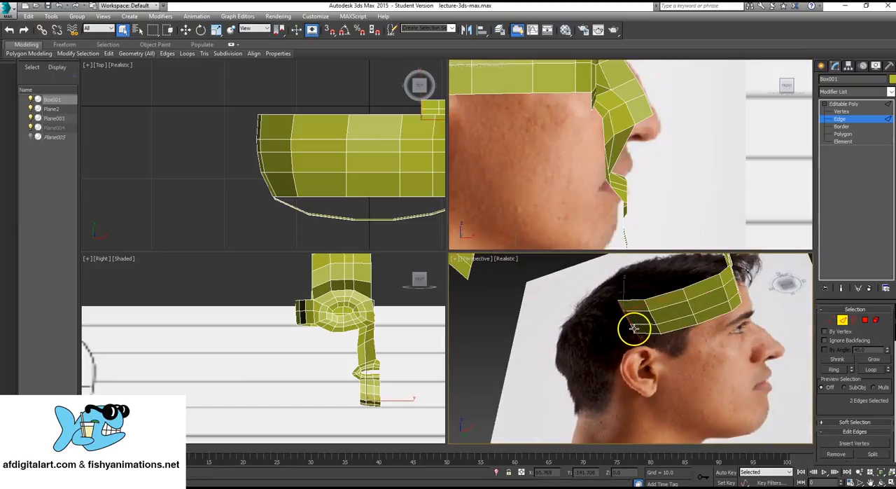
ctrl+click(633, 331)
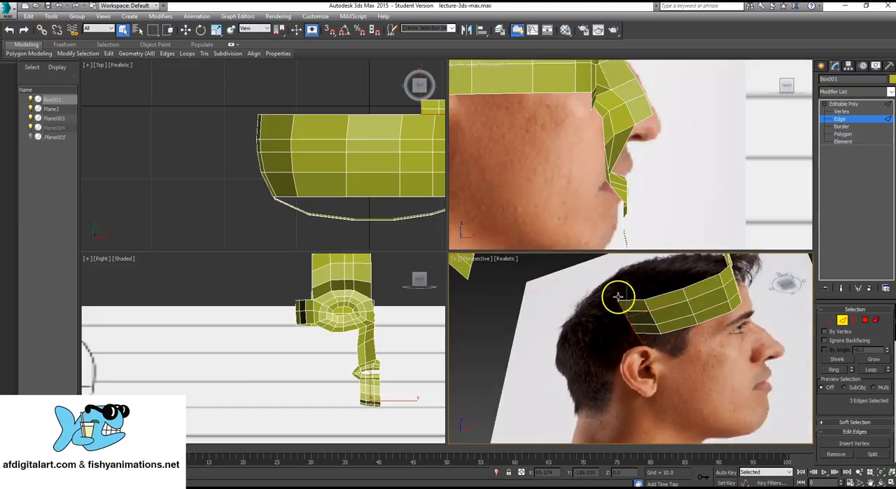
- Extend the chin strip's end edges in two segments along the upper throat contour in the profile view
mouse_move(624, 296)
alt+middle_down()
mouse_move(640, 330)
mouse_move(662, 344)
mouse_move(624, 357)
mouse_move(659, 345)
alt+middle_up()
scroll(620, 200, down, 4)
scroll(646, 161, up, 3)
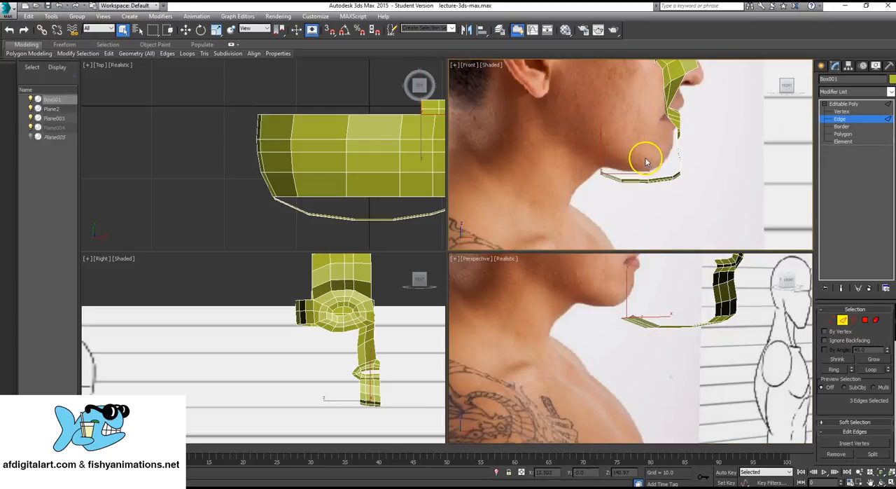
key(alt+w)
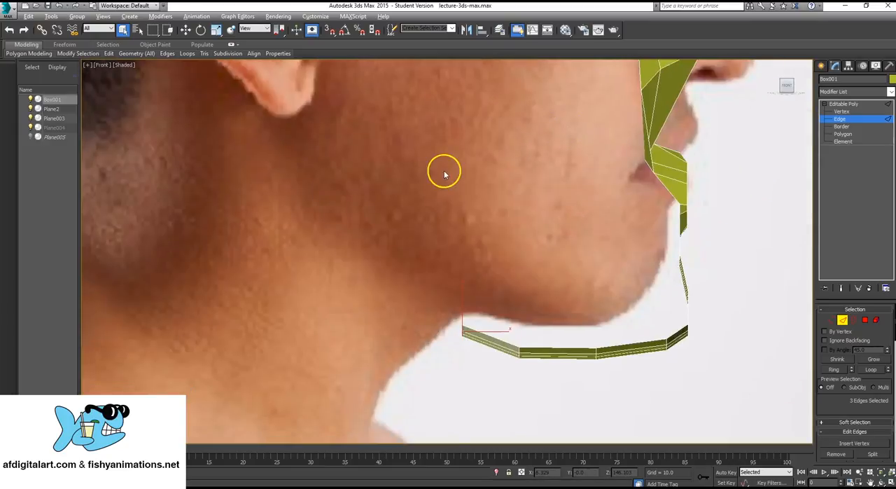
scroll(488, 249, down, 2)
scroll(507, 231, up, 3)
scroll(476, 204, up, 2)
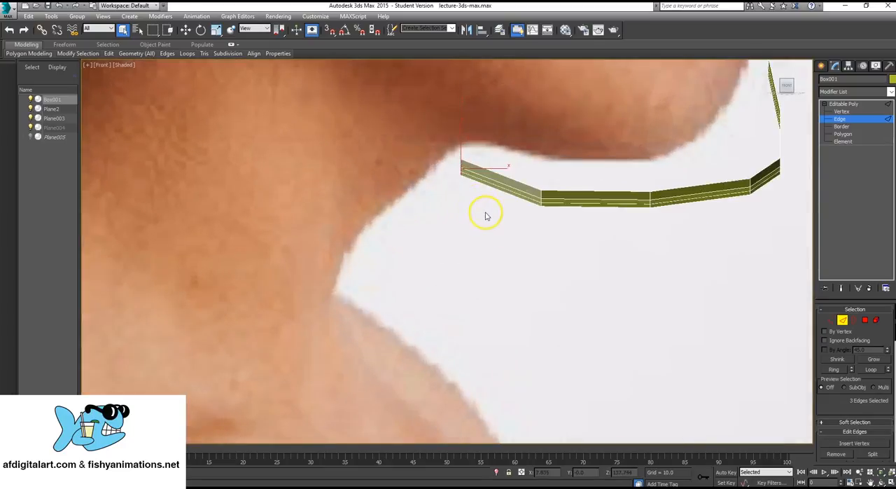
key(w)
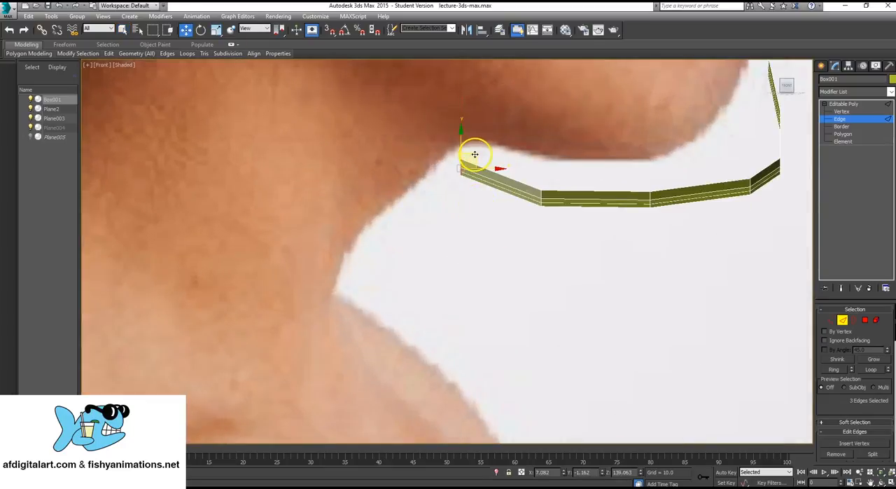
shift+drag(474, 154, 377, 224)
scroll(394, 262, up, 2)
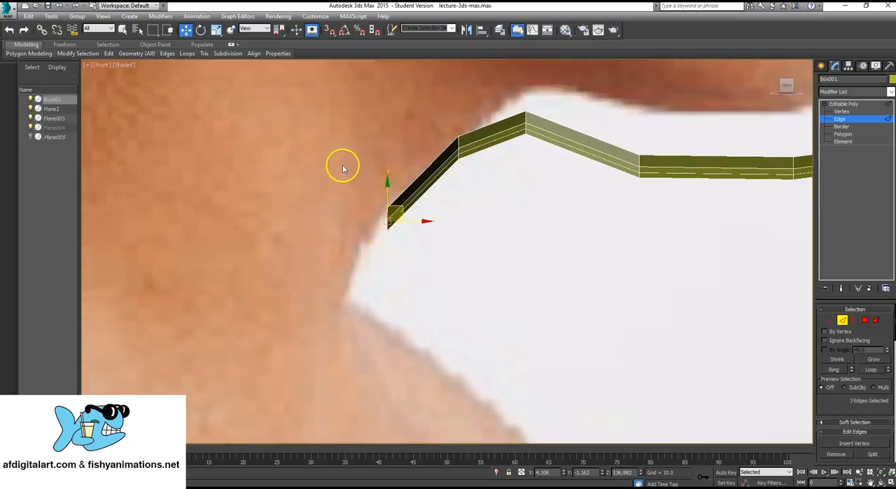
- Rotate the end edges to follow the throat's slope, extend them one segment to the base of the neck, and leave edge editing
key(e)
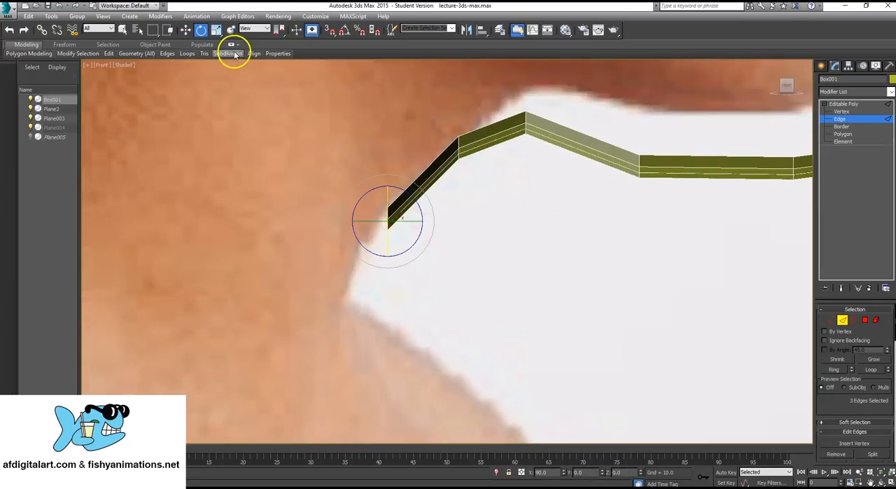
mouse_move(409, 202)
mouse_down()
mouse_move(412, 144)
mouse_move(423, 209)
mouse_up()
middle_drag(376, 233, 354, 236)
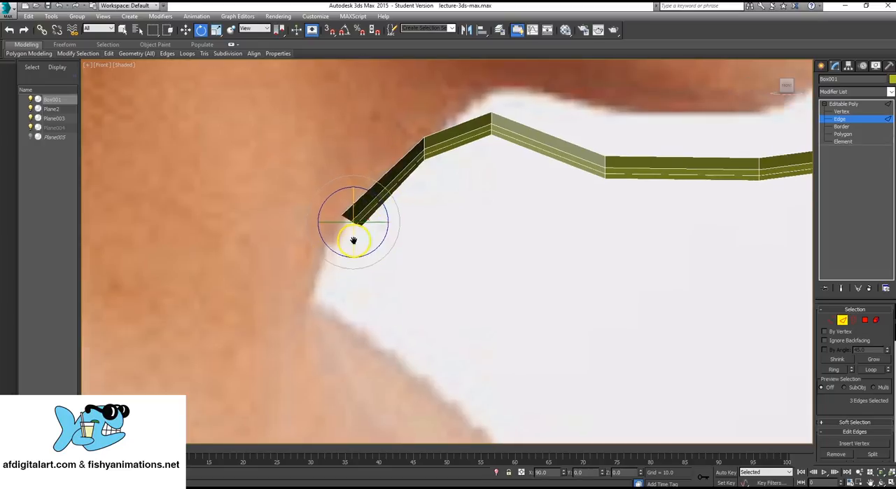
key(w)
shift+drag(365, 210, 339, 294)
scroll(412, 256, down, 8)
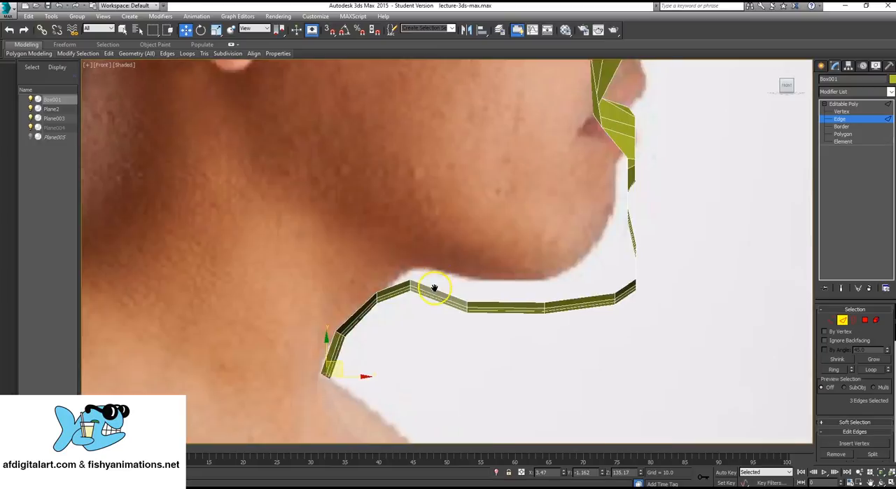
scroll(358, 276, up, 4)
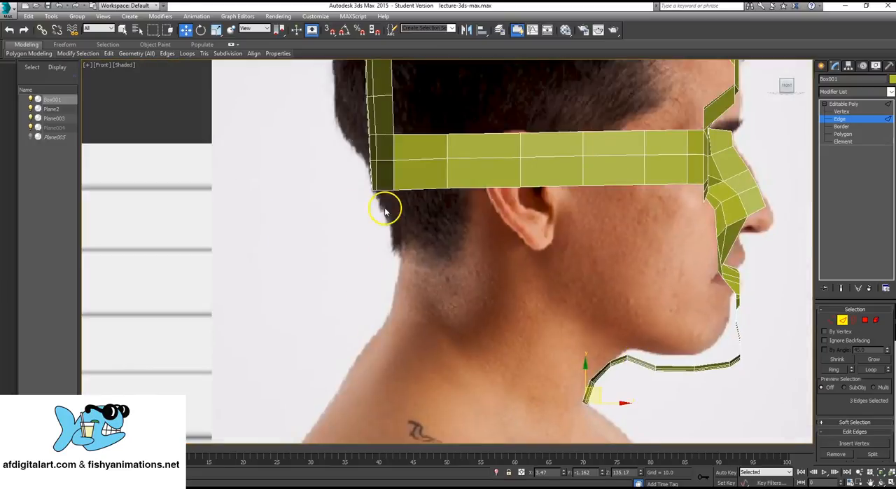
click(852, 104)
- Examine the whole head mesh against the profile photo and from behind in perspective, including the new throat strip
scroll(430, 214, down, 6)
scroll(435, 203, up, 4)
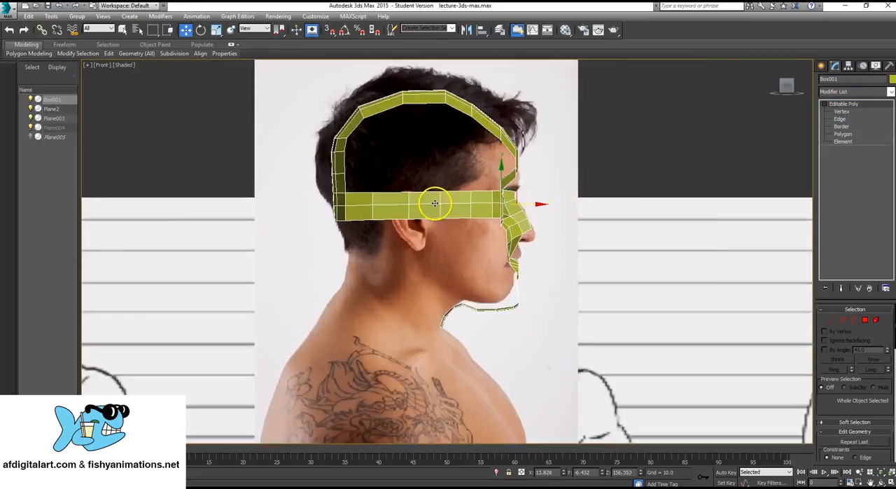
scroll(435, 203, up, 4)
key(alt+w)
middle_drag(592, 343, 595, 350)
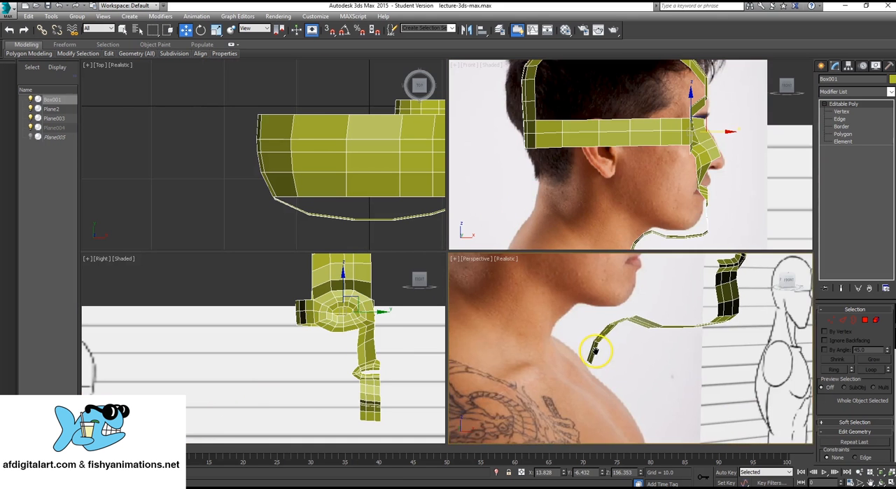
scroll(592, 351, down, 4)
alt+middle_drag(534, 323, 566, 320)
key(alt+w)
middle_drag(382, 220, 455, 294)
alt+middle_drag(455, 294, 504, 272)
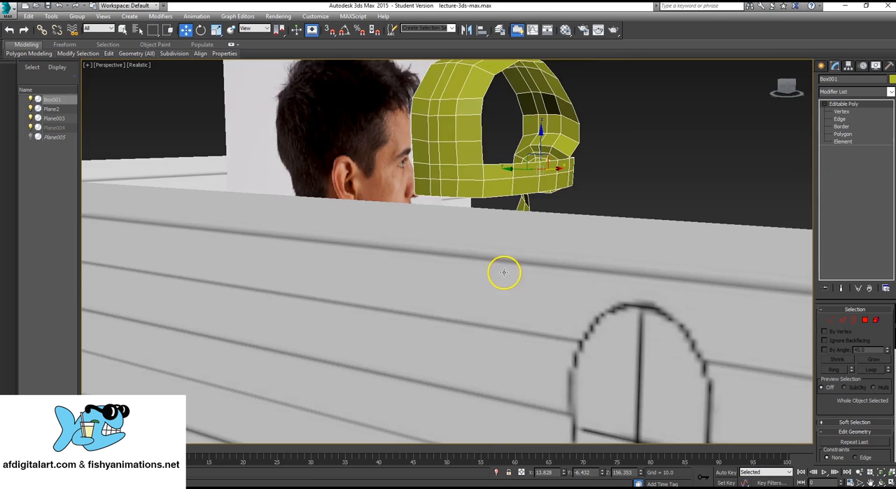
scroll(504, 271, up, 6)
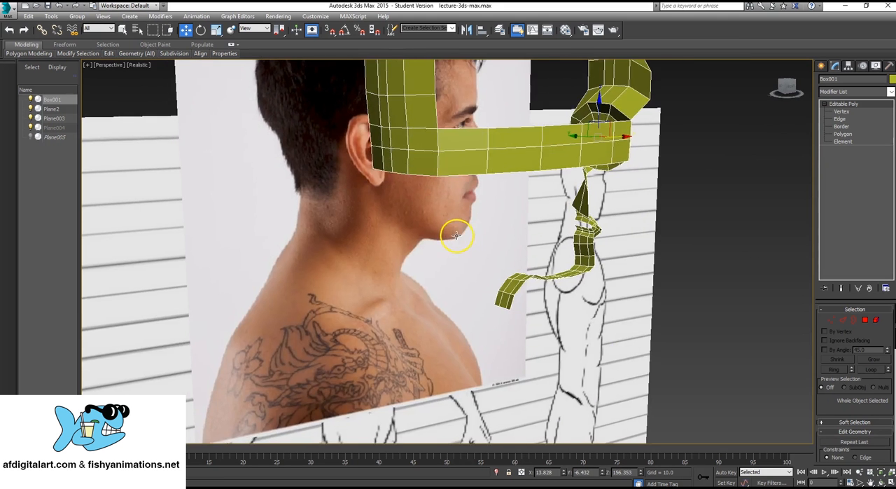
- Hide the Plane2 body-drawing reference plane standing beside the head mesh
scroll(456, 236, down, 6)
alt+middle_drag(474, 206, 392, 252)
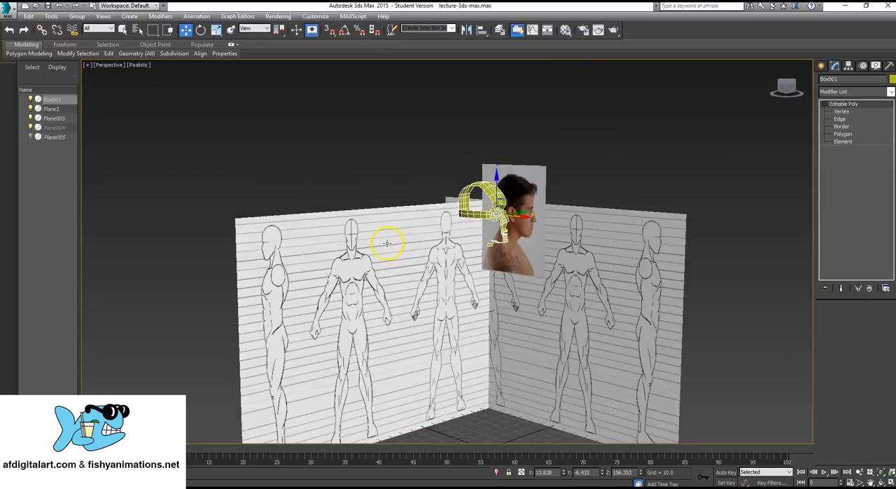
click(390, 247)
right_click(390, 248)
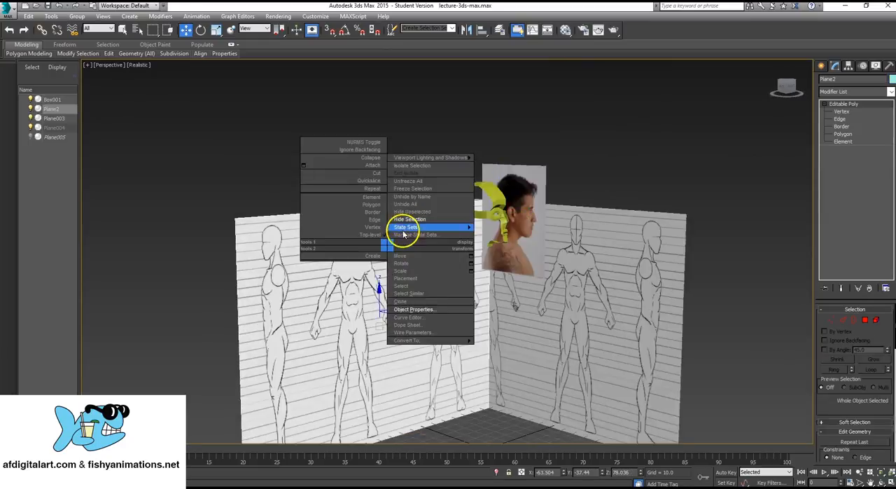
click(420, 219)
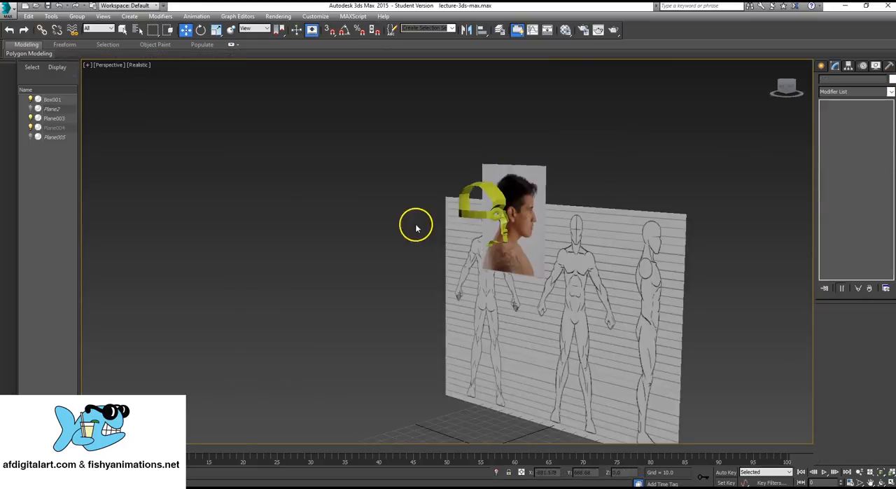
- Switch the head mesh to edge editing and select the four open lower edges of the strip at the back of the skull
alt+middle_drag(414, 224, 515, 261)
scroll(486, 271, up, 5)
alt+middle_drag(552, 176, 458, 234)
scroll(448, 236, up, 5)
scroll(576, 180, down, 5)
middle_drag(576, 180, 434, 244)
click(560, 147)
scroll(536, 210, up, 4)
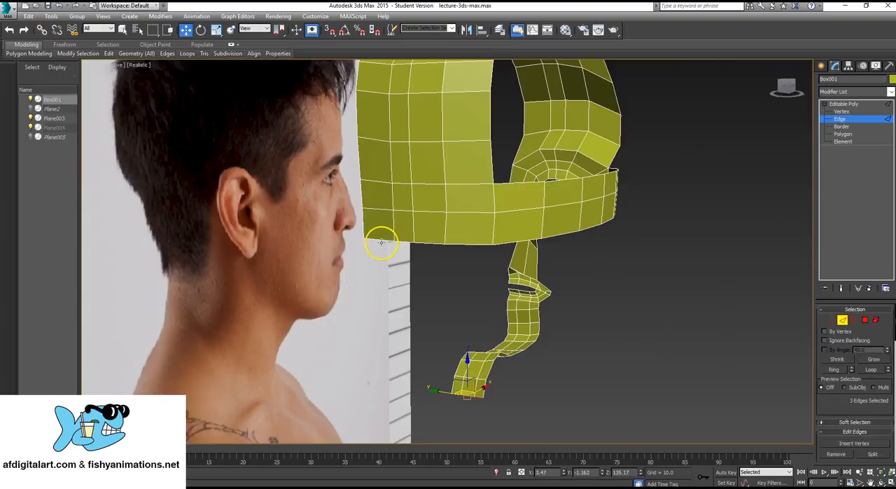
click(380, 240)
ctrl+click(403, 242)
ctrl+click(434, 242)
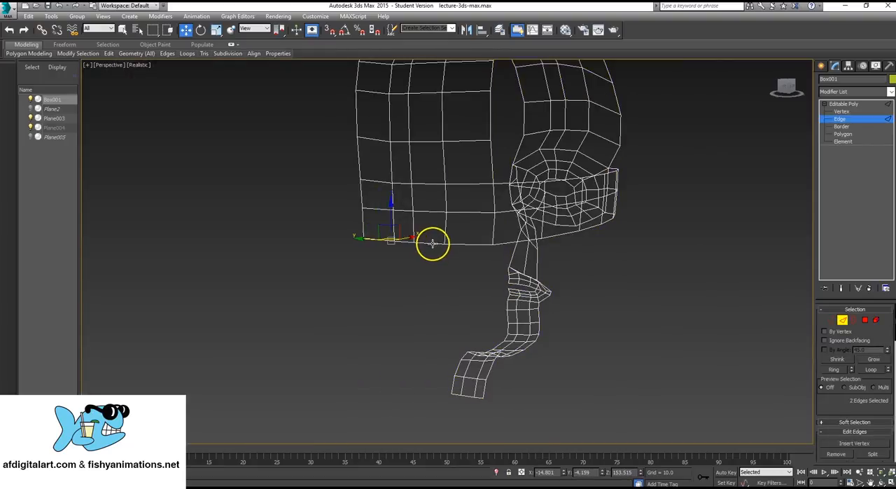
ctrl+click(456, 244)
mouse_move(457, 246)
alt+middle_down()
mouse_move(480, 235)
mouse_move(444, 236)
mouse_move(450, 240)
alt+middle_up()
- Extend the selected back edges one segment down along the nape to the hairline in the profile view
key(alt+w)
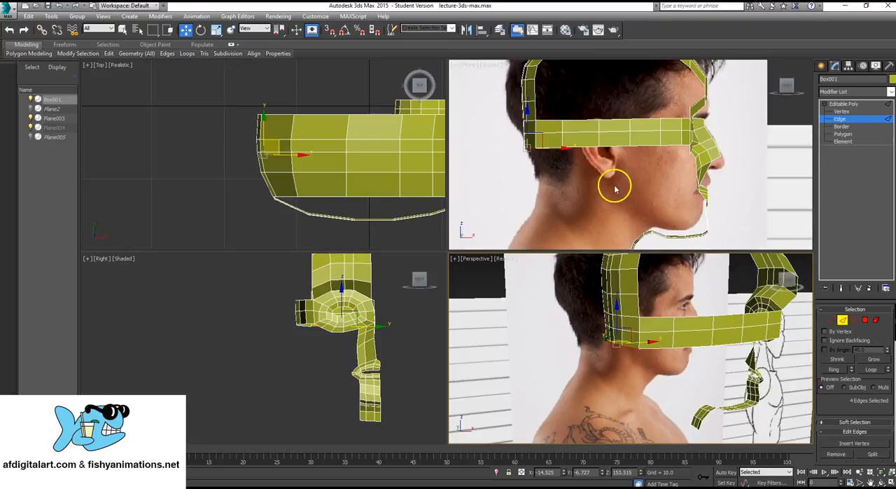
middle_drag(615, 187, 549, 184)
key(alt+w)
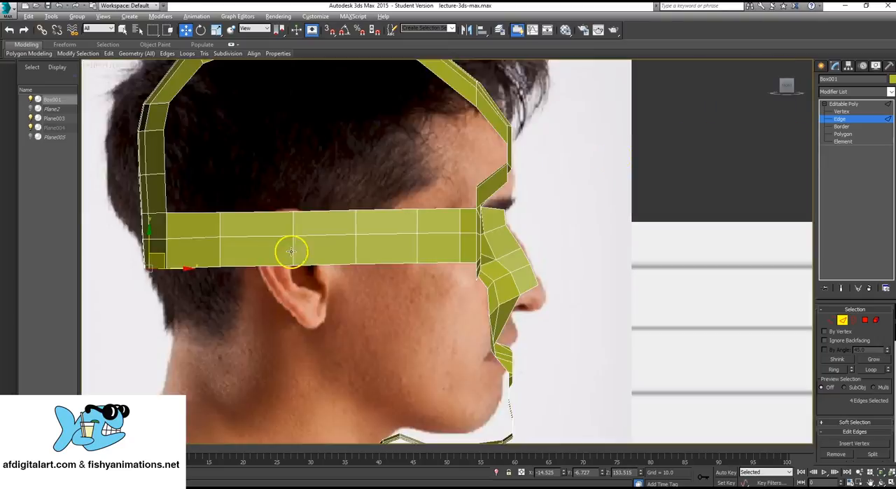
scroll(416, 200, up, 5)
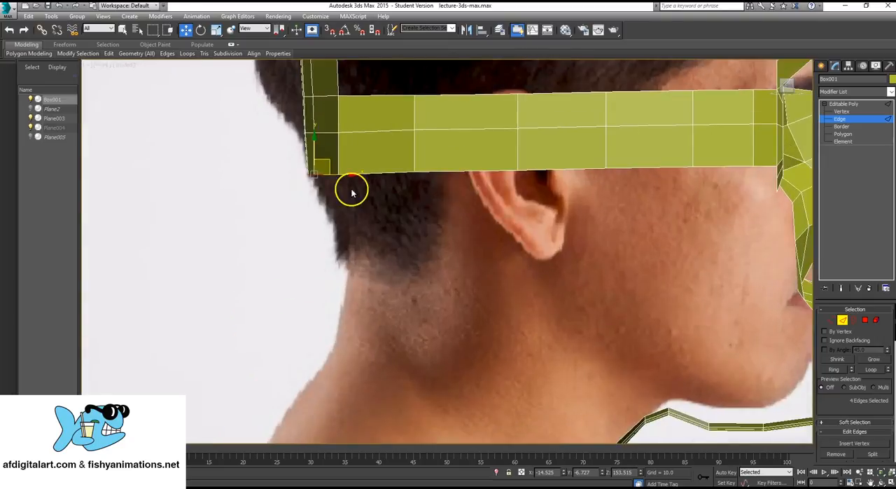
shift+drag(327, 161, 360, 230)
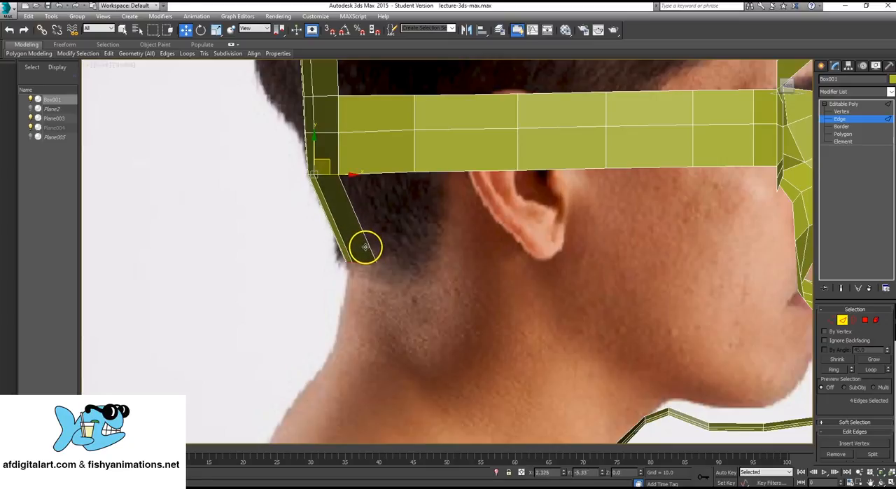
- Extend the back strip two more segments down the neck to the shoulder and rotate its end edges to follow the slope
scroll(382, 253, down, 2)
scroll(382, 253, up, 1)
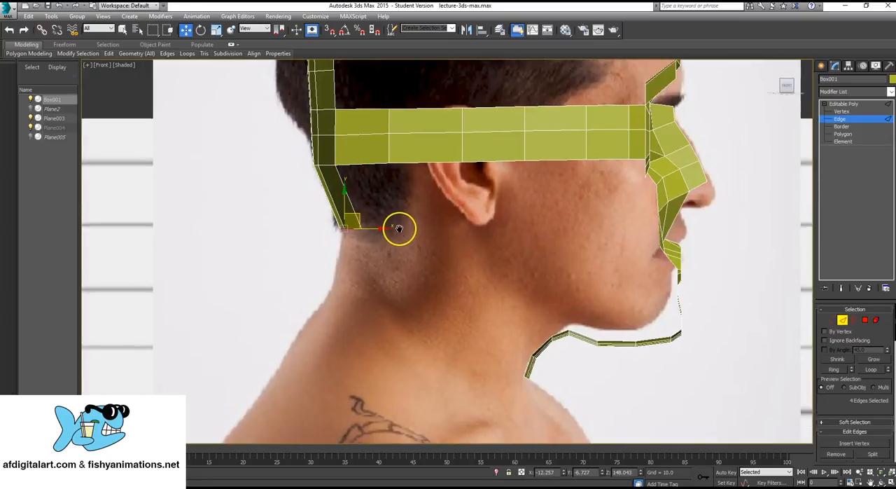
shift+drag(362, 212, 312, 322)
middle_drag(306, 339, 316, 325)
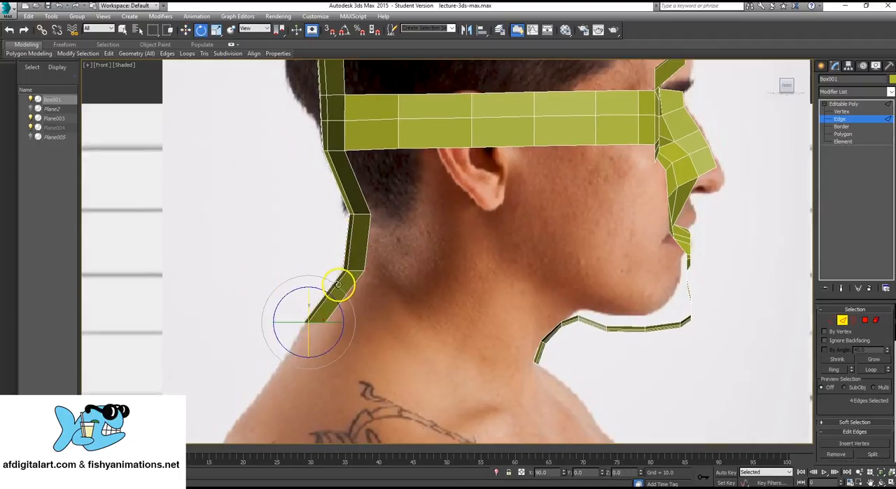
drag(338, 284, 372, 325)
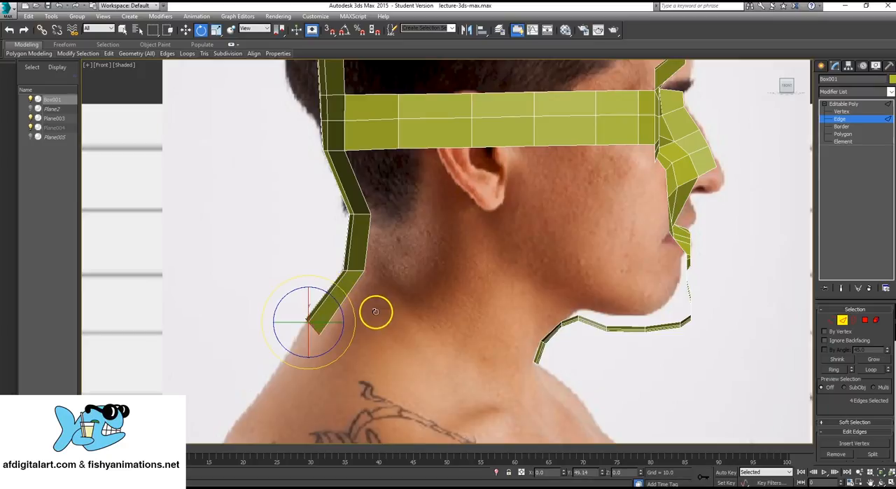
- Examine the whole strip outline, including the new neck strip, against the profile photo
scroll(616, 222, up, 2)
middle_drag(616, 222, 457, 268)
scroll(478, 273, down, 4)
scroll(456, 269, up, 2)
middle_drag(621, 292, 619, 269)
scroll(428, 257, down, 5)
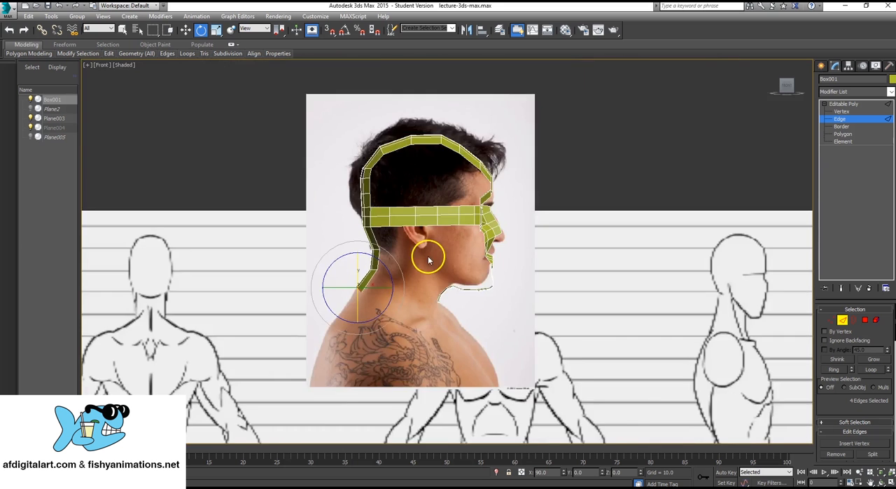
scroll(429, 258, up, 5)
middle_drag(459, 201, 448, 278)
scroll(462, 216, down, 4)
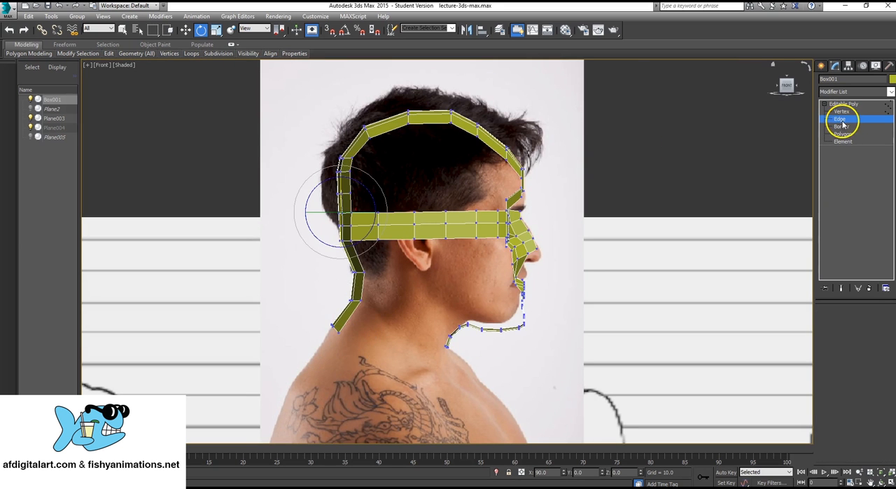
- Select three upper edges of the side band above the ear and extend them straight up in four segments toward the crown strip
scroll(434, 186, up, 3)
scroll(434, 187, up, 2)
middle_drag(419, 121, 428, 210)
scroll(433, 210, down, 2)
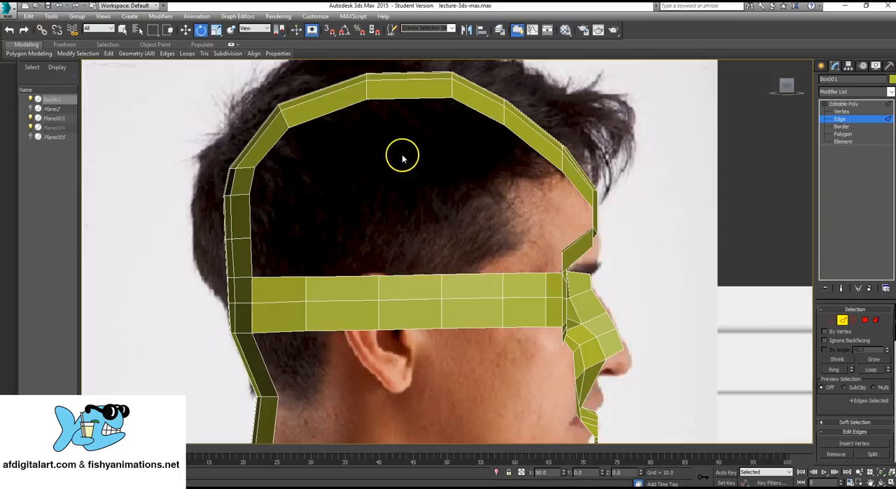
click(471, 273)
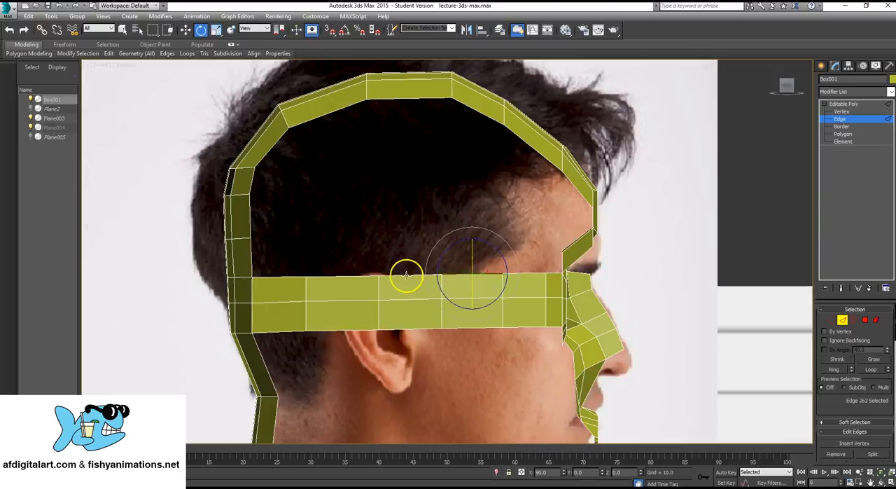
ctrl+click(398, 274)
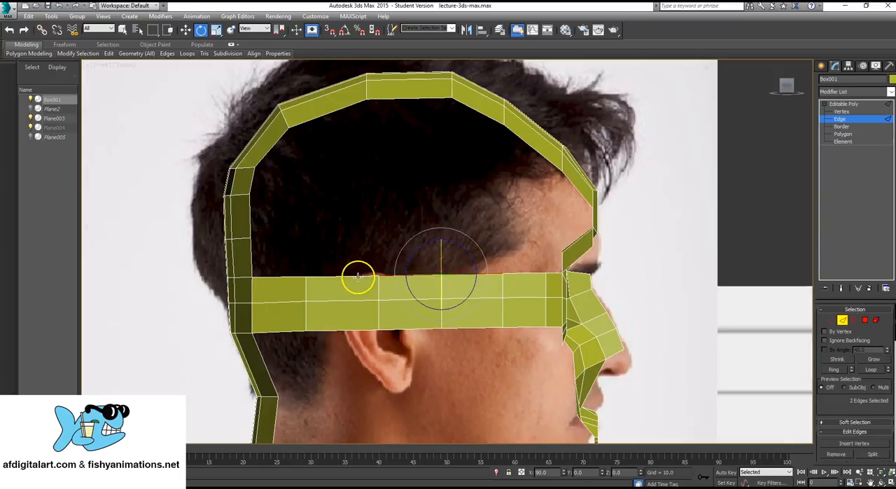
ctrl+click(358, 277)
middle_drag(412, 254, 400, 264)
key(w)
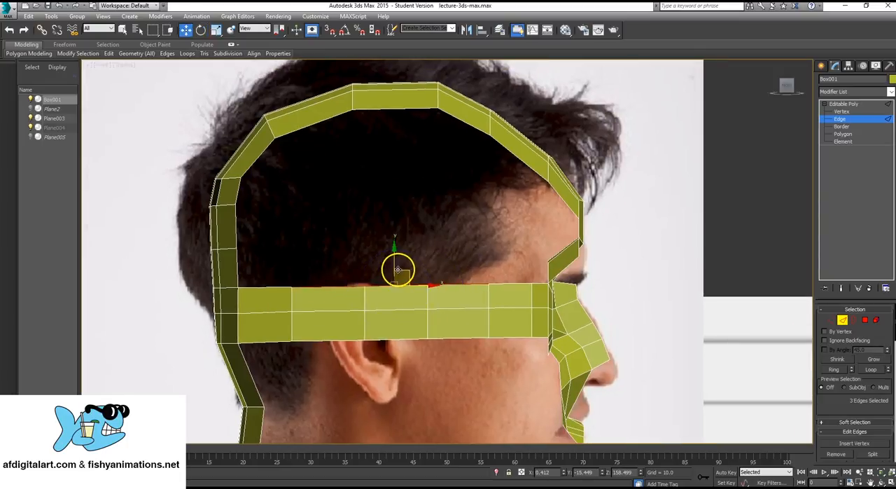
shift+drag(397, 270, 420, 112)
- Select the two lower new vertex rows of the side wall and move them slightly outward in the Right view
click(831, 126)
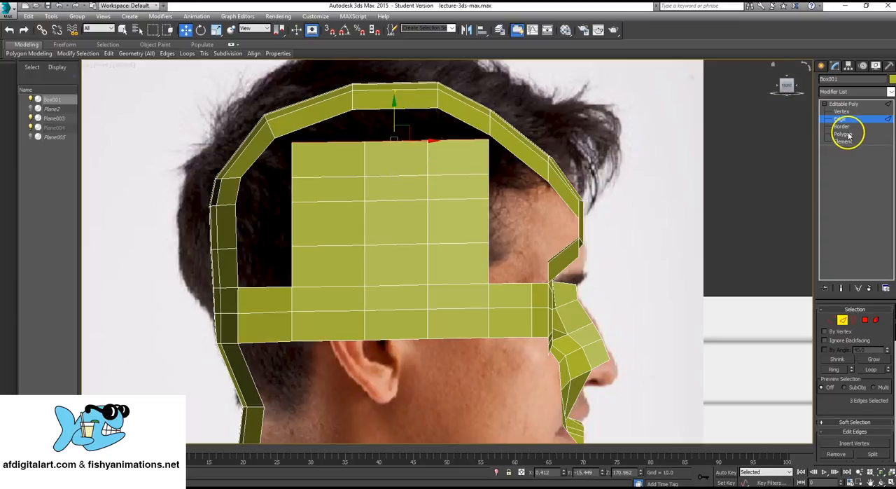
click(844, 110)
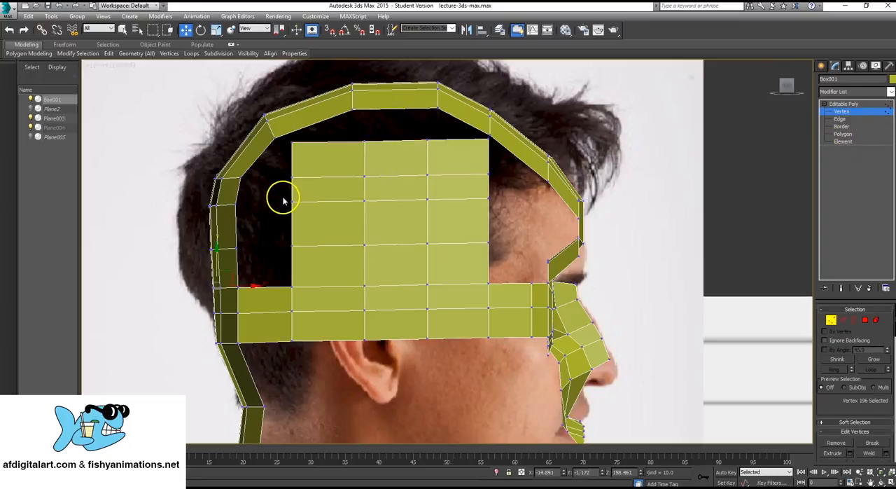
drag(519, 245, 518, 244)
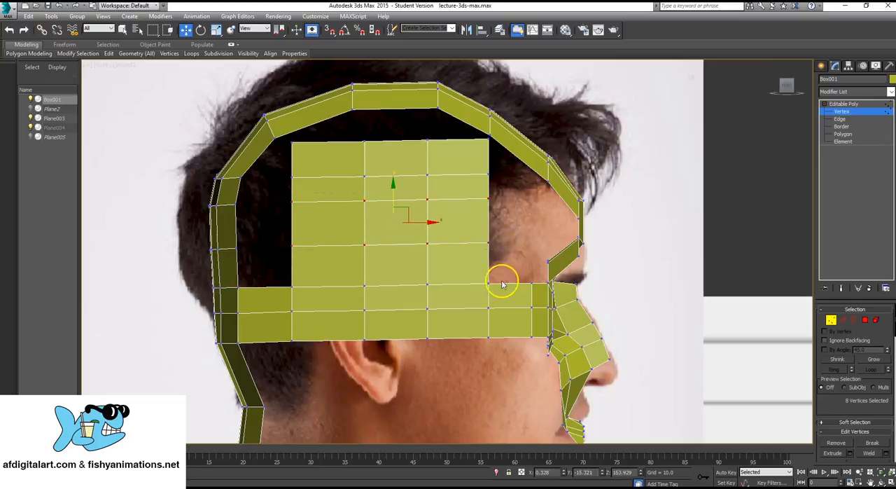
scroll(420, 224, up, 1)
key(alt+w)
scroll(350, 323, up, 1)
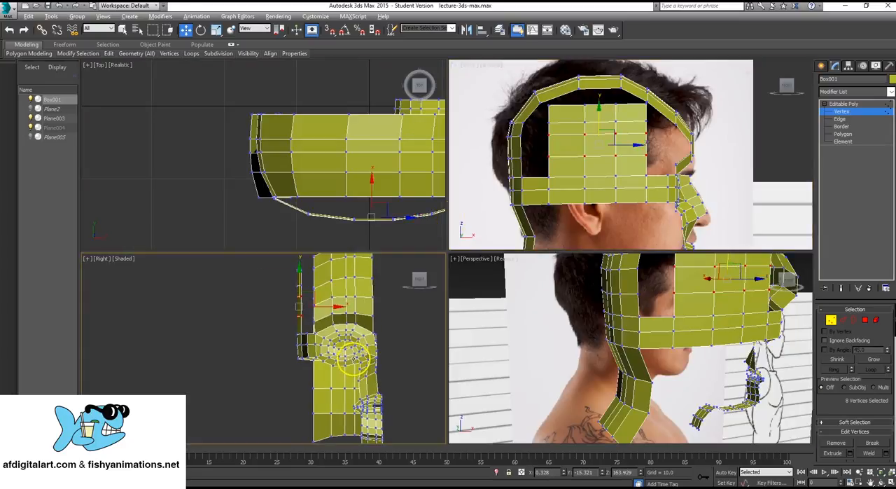
key(alt+w)
scroll(418, 297, up, 3)
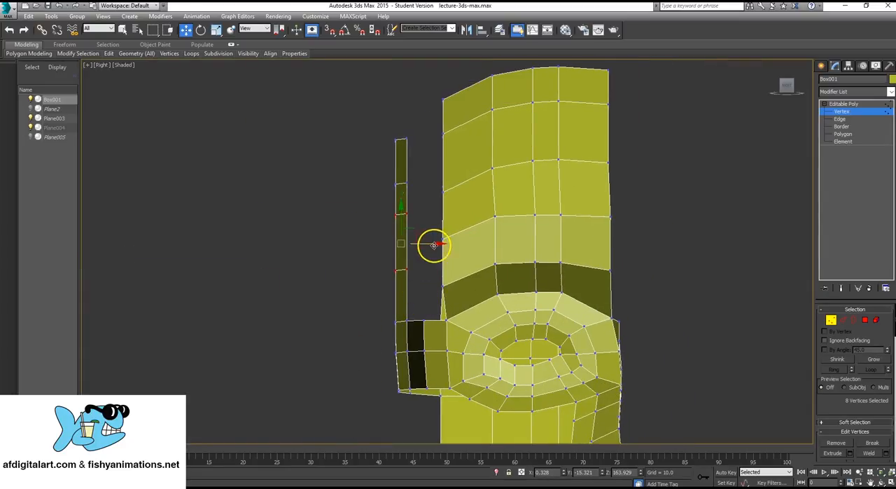
drag(434, 245, 427, 243)
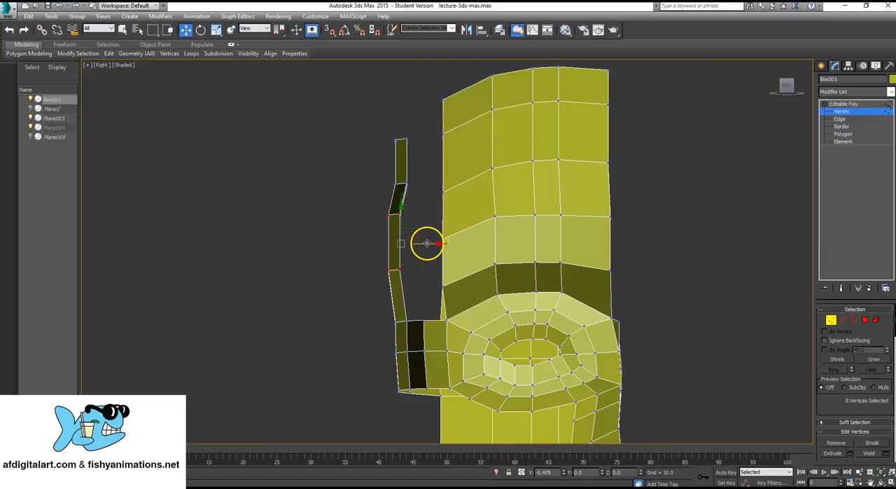
- Move the side wall's next vertex row slightly outward and its top row inward to round the skull, then leave vertex editing
drag(378, 170, 428, 185)
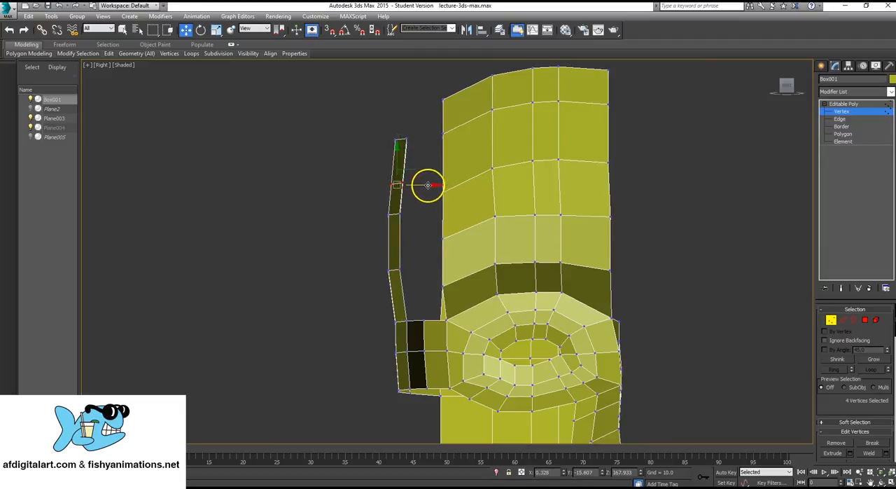
drag(382, 137, 427, 142)
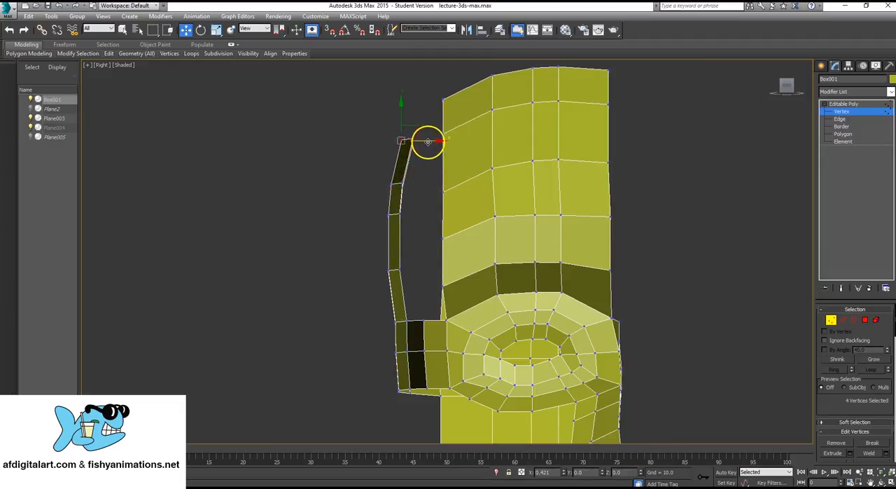
click(847, 104)
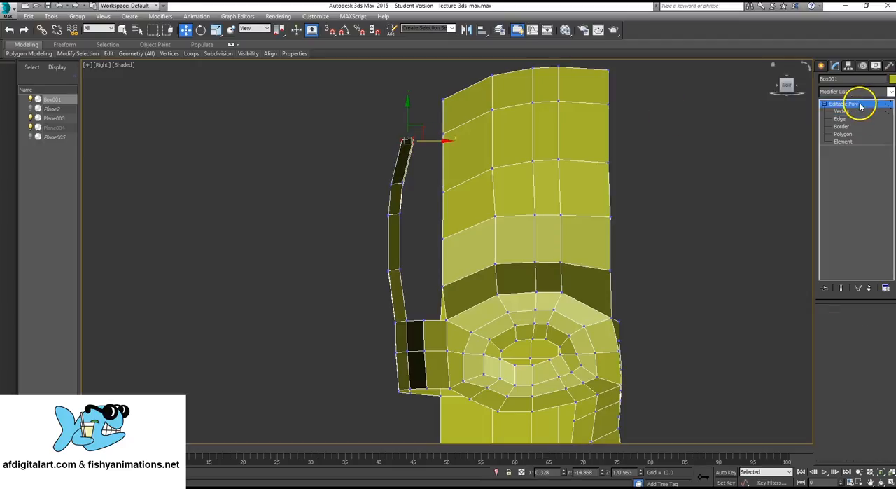
- Examine the new side wall of the skull and the surrounding strips in profile and perspective
scroll(504, 264, down, 5)
key(alt+w)
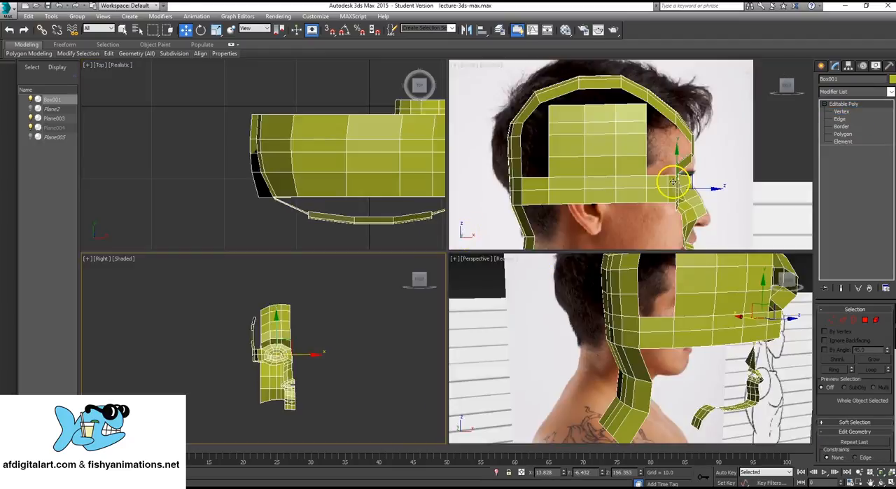
middle_drag(662, 157, 634, 160)
middle_click(649, 348)
key(alt+w)
alt+middle_drag(674, 339, 498, 311)
scroll(641, 336, down, 6)
scroll(498, 311, up, 4)
alt+middle_drag(534, 263, 535, 290)
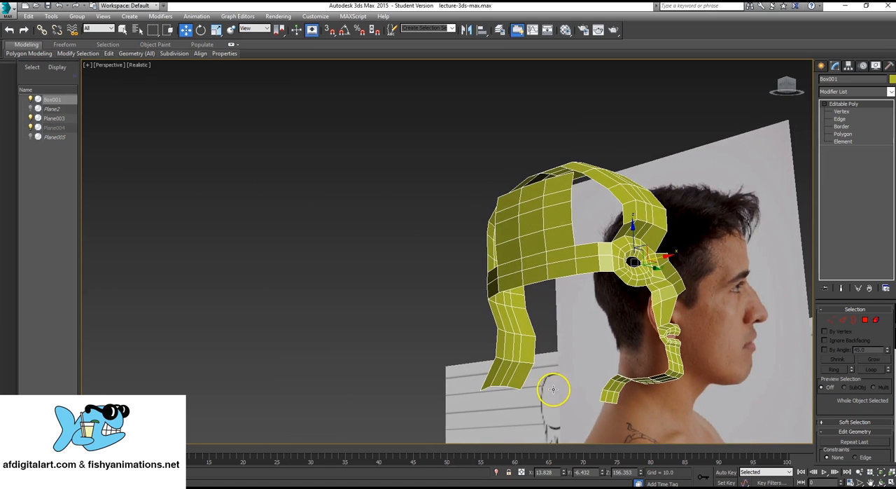
alt+middle_drag(553, 389, 586, 297)
scroll(609, 284, up, 10)
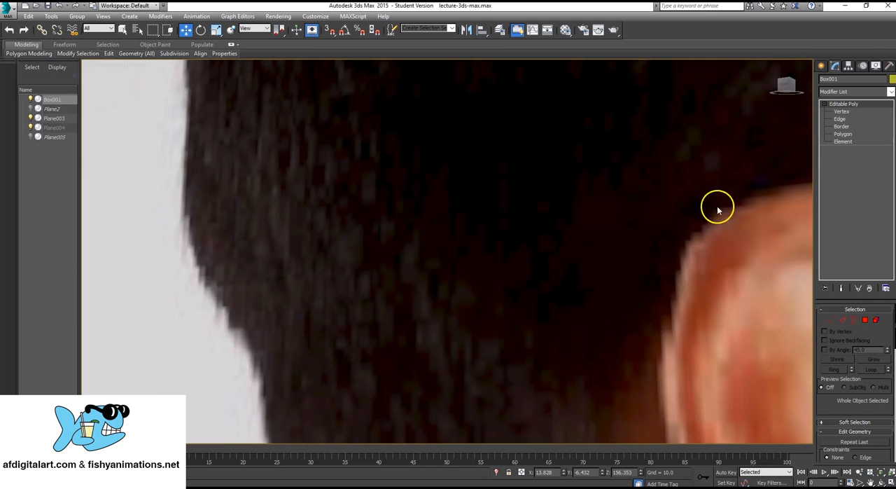
- Switch to edge editing and select three lower edges of the side band above the ear
scroll(718, 210, down, 8)
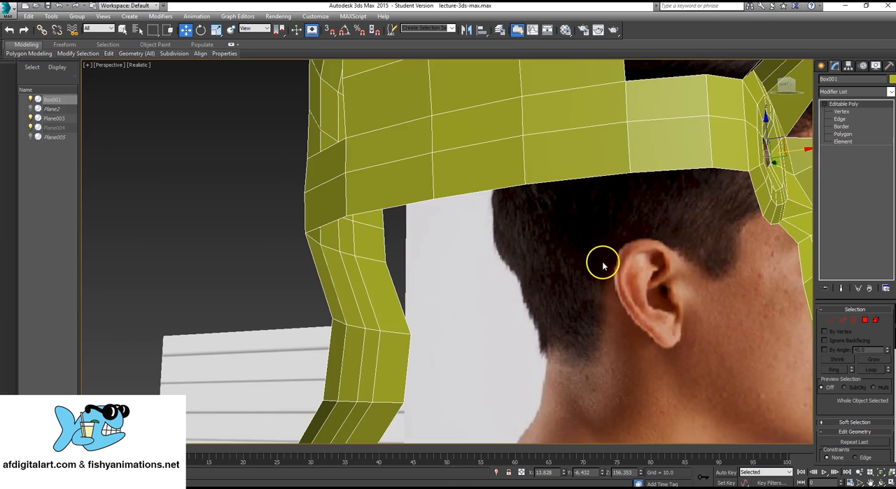
click(840, 119)
alt+middle_drag(511, 203, 555, 203)
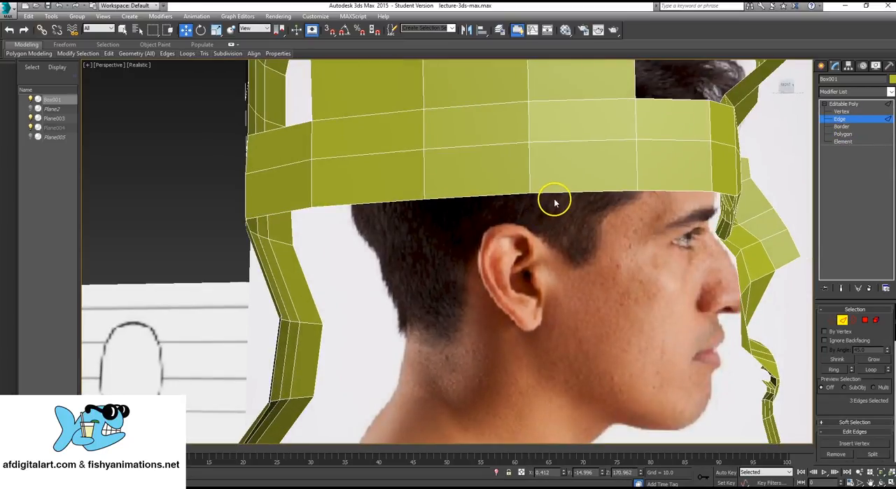
ctrl+click(487, 196)
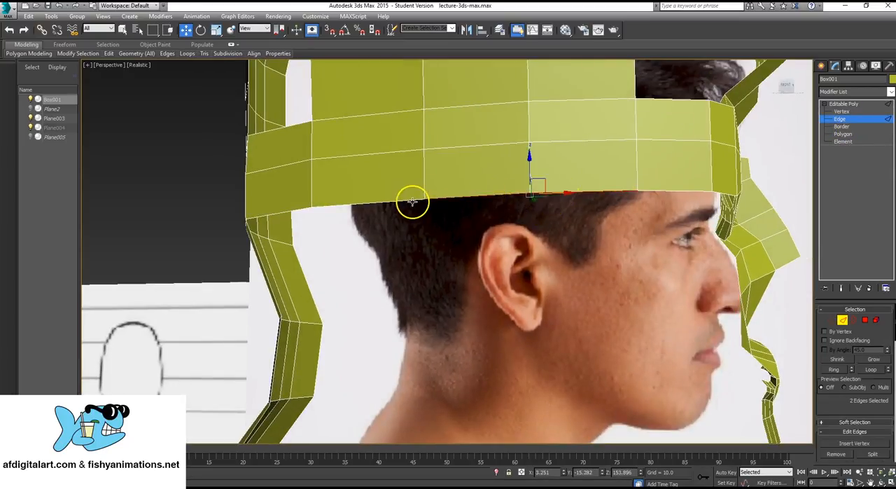
ctrl+click(413, 201)
- Add the third lower side band edge to the selection and unhide all objects to compare with the front photo in the Right view
alt+middle_drag(448, 234, 370, 244)
scroll(504, 245, down, 5)
key(alt+w)
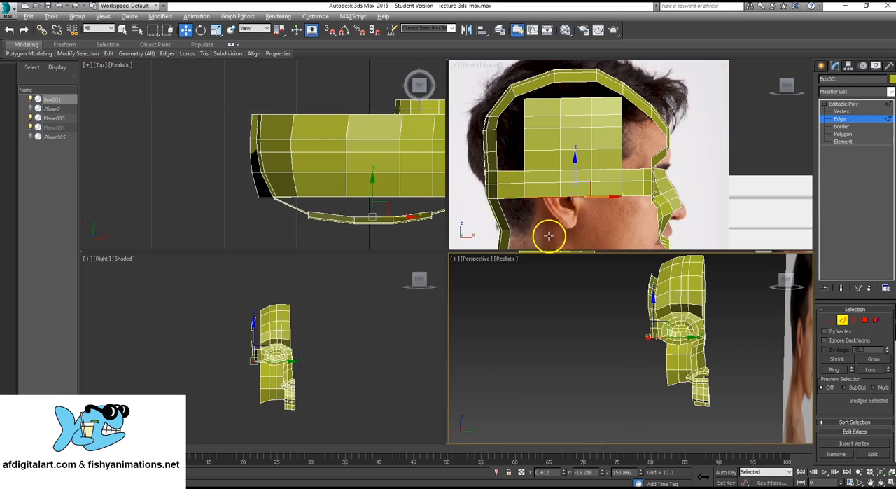
right_click(276, 361)
right_click(356, 314)
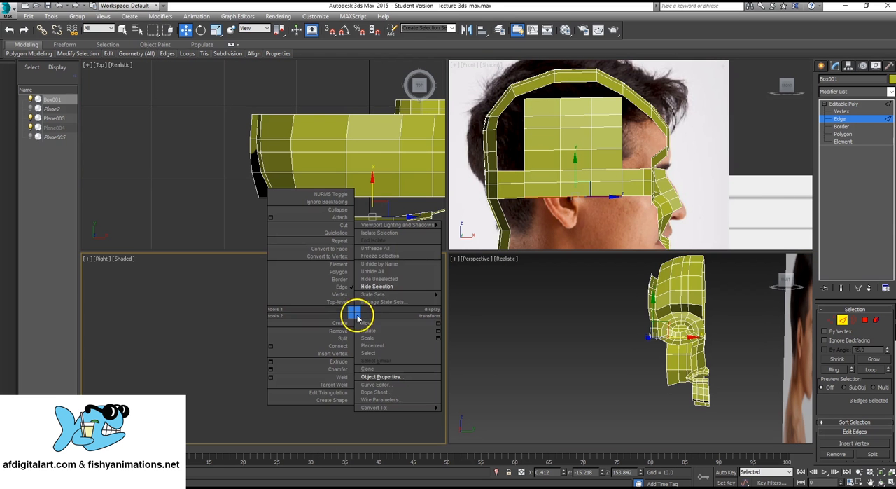
click(382, 273)
scroll(310, 333, up, 5)
key(alt+w)
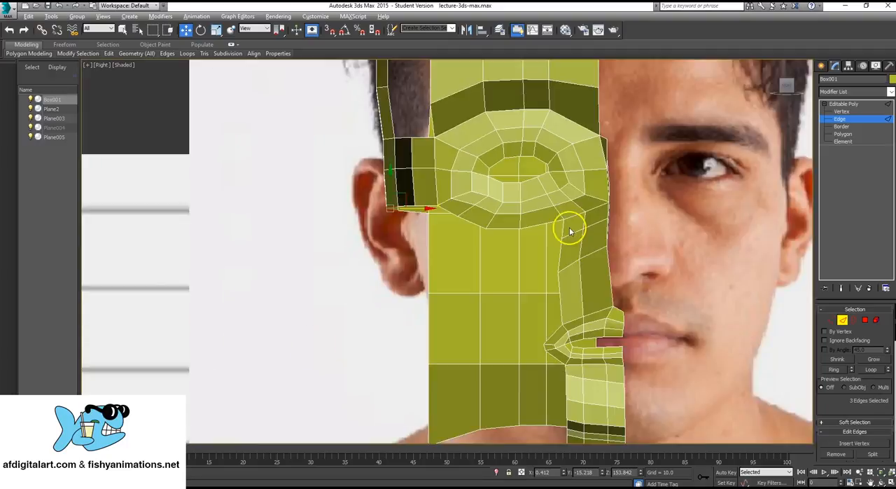
scroll(461, 179, down, 3)
scroll(399, 254, up, 4)
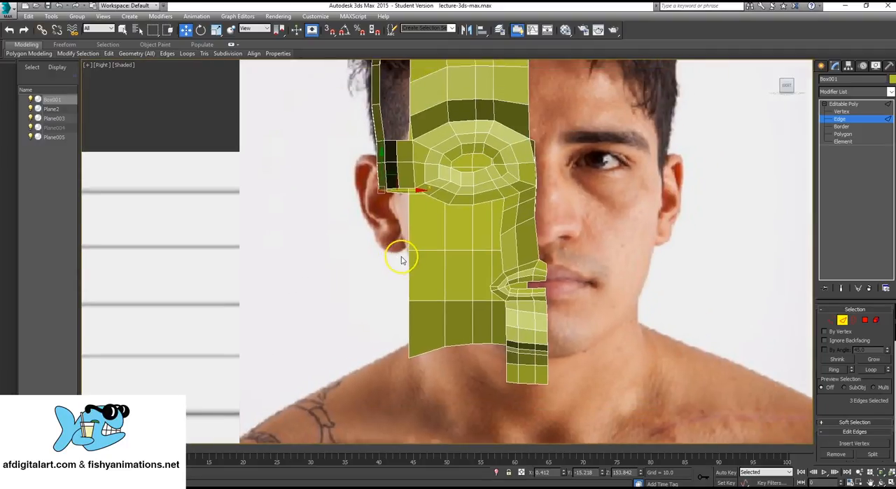
- Switch to vertex editing and move the neck strip's three outer vertices inward to follow the jaw and neck outline in the front photo
click(842, 112)
middle_drag(416, 274, 397, 265)
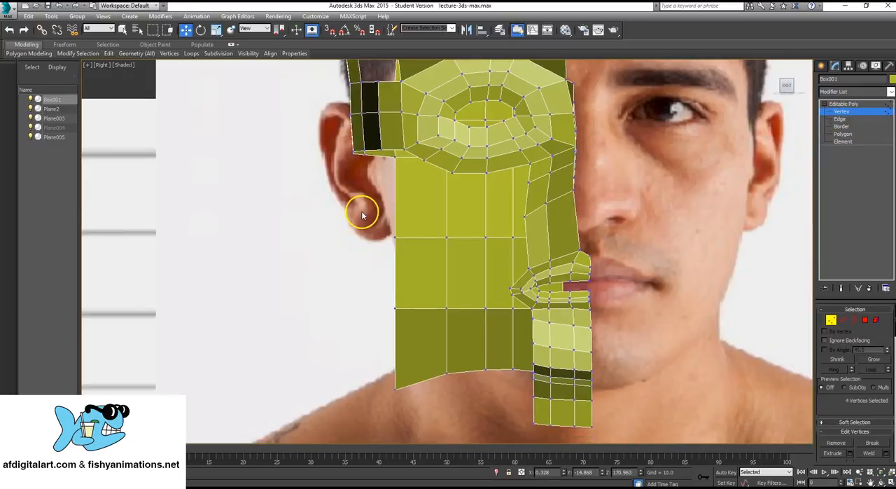
drag(407, 257, 409, 246)
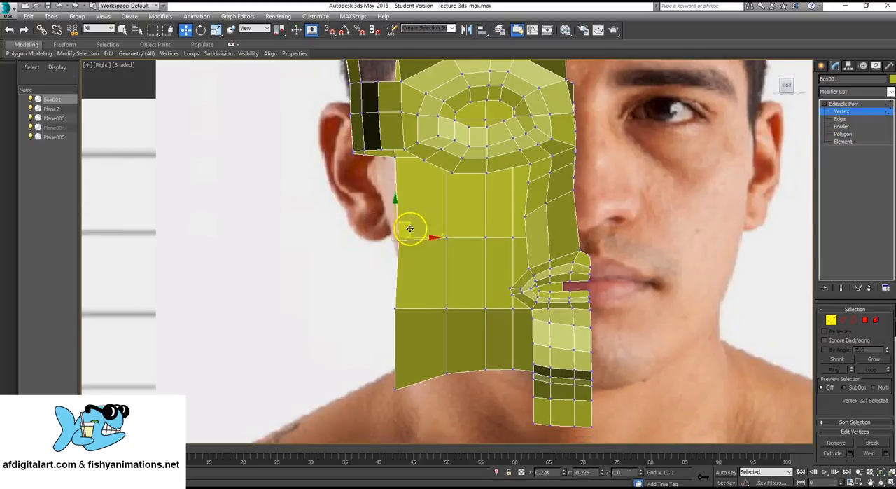
drag(425, 336, 423, 334)
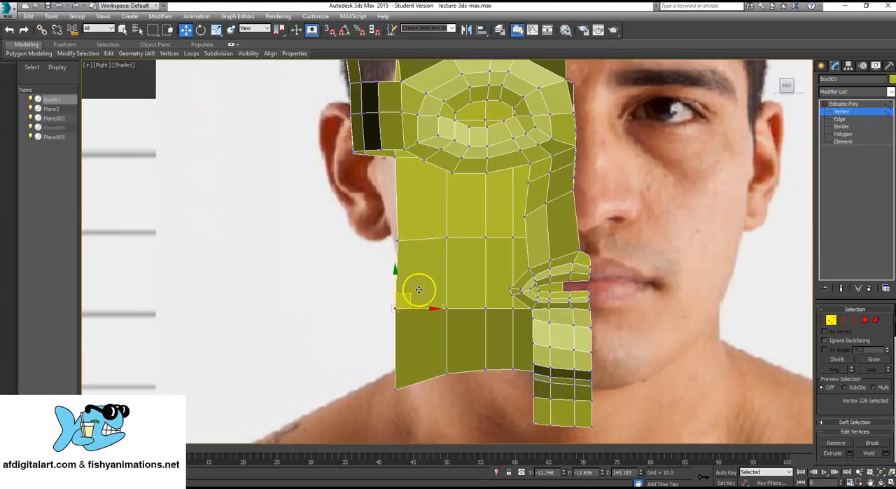
drag(419, 289, 434, 283)
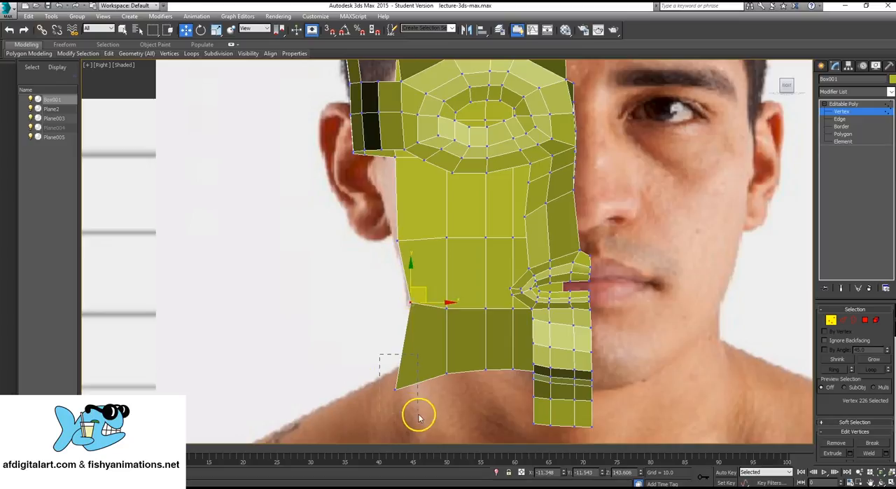
drag(419, 418, 418, 416)
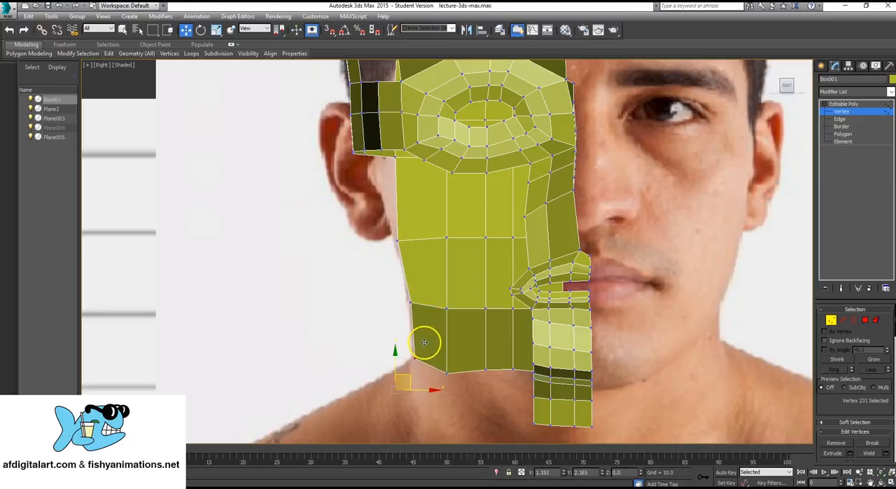
drag(424, 341, 445, 312)
- Even out the neck strip's inner vertices in the Right view, raising the bottom ones to line up with the outer corner
drag(453, 252, 419, 256)
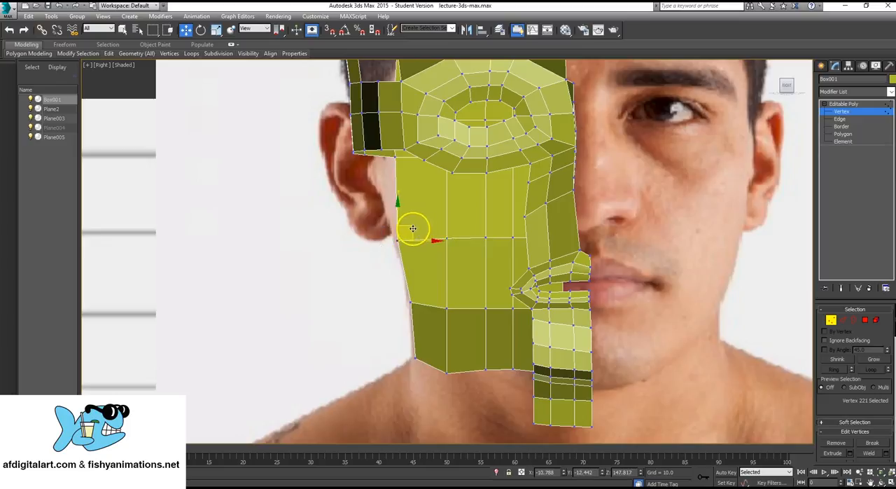
drag(459, 327, 460, 326)
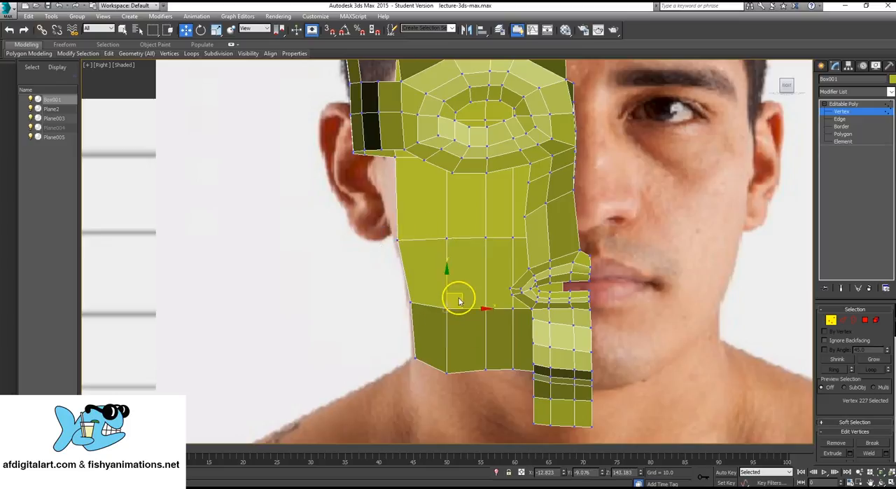
drag(457, 294, 456, 292)
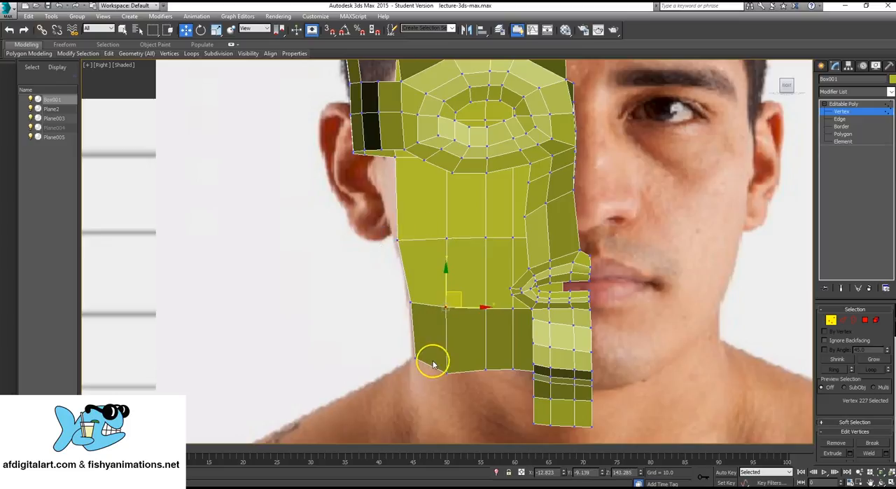
drag(433, 362, 467, 399)
drag(460, 360, 491, 348)
drag(481, 291, 497, 299)
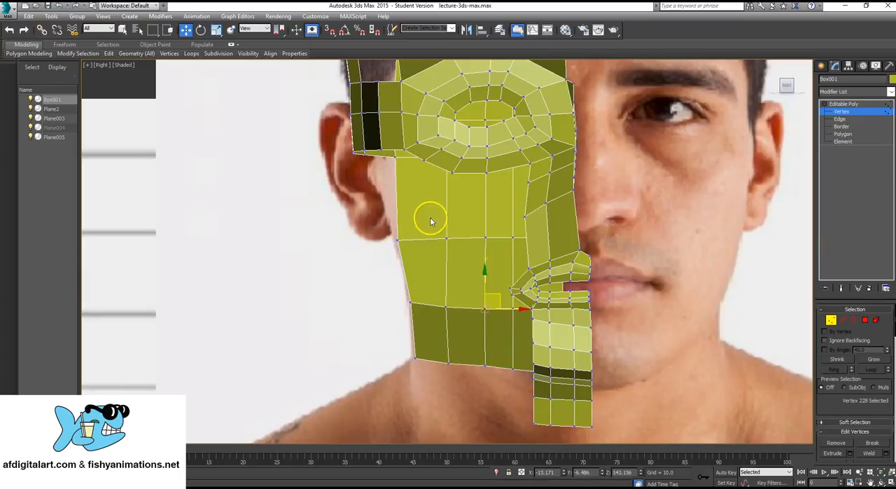
middle_drag(430, 221, 426, 233)
- Return to edge editing and extend the three selected side band edges downward in three segments along the jaw to the neck
key(2)
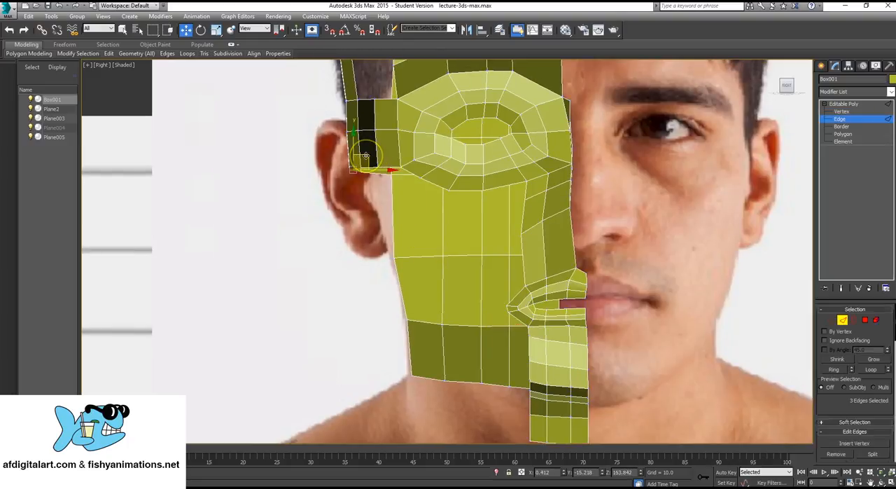
drag(364, 155, 414, 360)
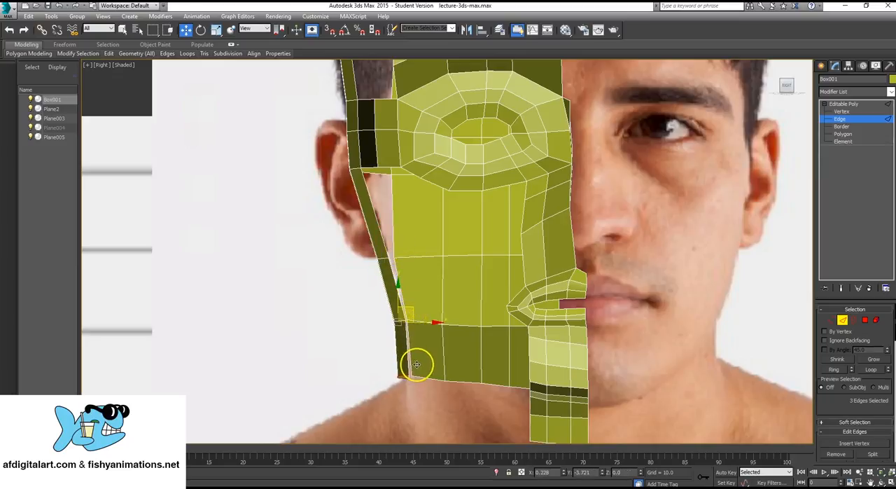
- Select the second-lowest vertex row of the new side extension and move it slightly outward in the Perspective view
click(842, 111)
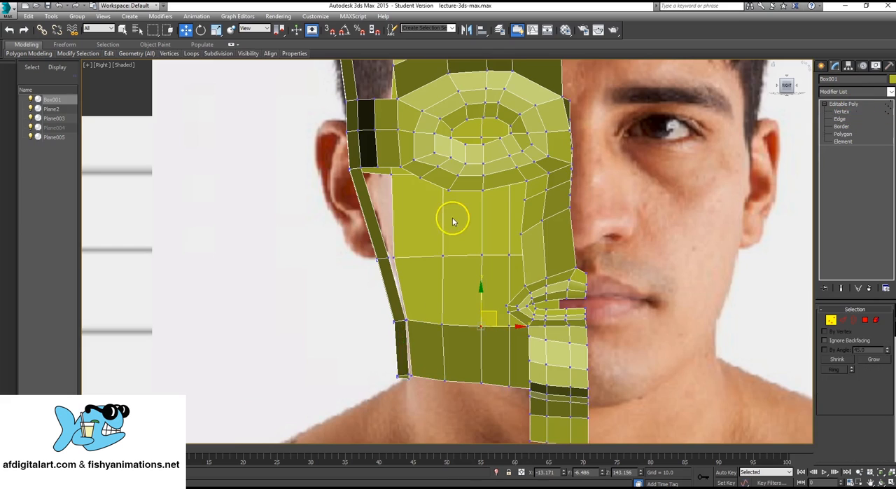
middle_drag(453, 222, 438, 238)
key(alt+w)
scroll(712, 338, up, 2)
middle_click(658, 328)
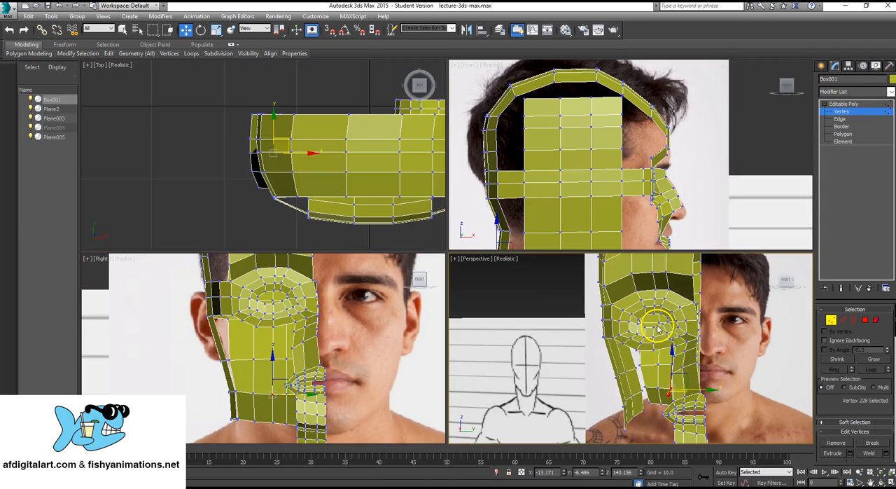
key(alt+w)
alt+middle_drag(582, 316, 534, 293)
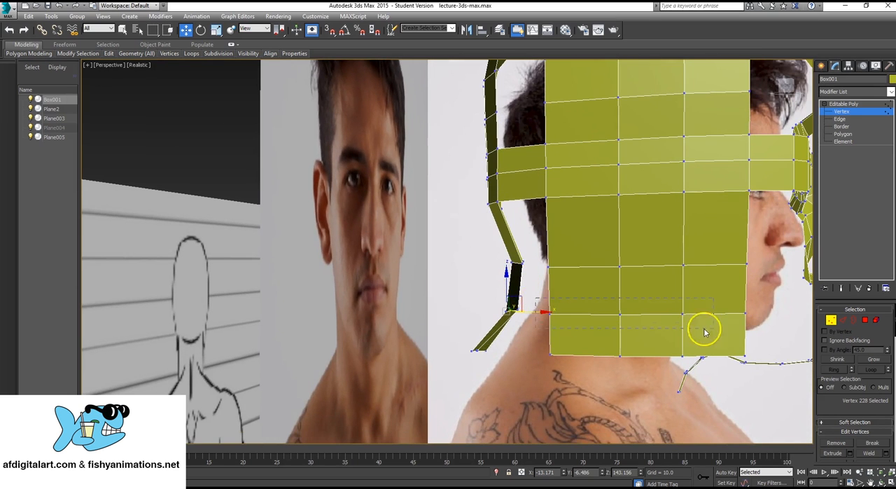
drag(756, 323, 758, 322)
alt+middle_drag(757, 322, 664, 300)
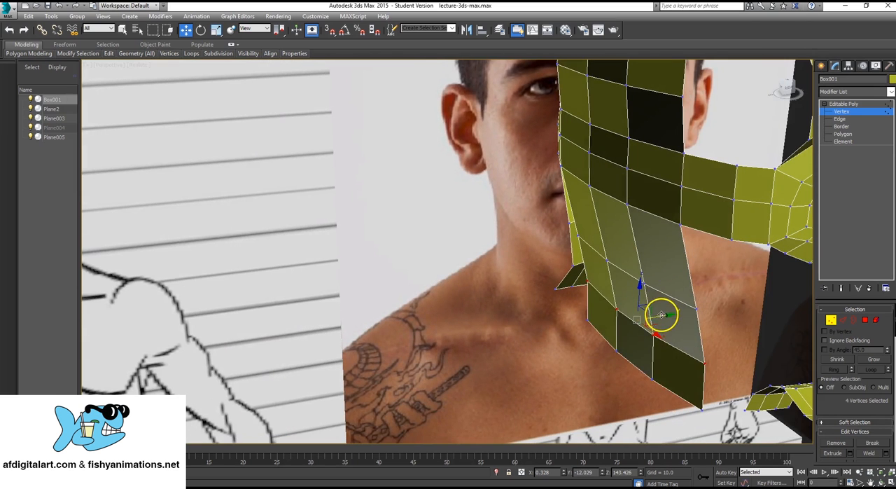
drag(661, 315, 658, 316)
- Raise the lower side edge of the forehead strip slightly, and raise the side vertex above it as well
alt+middle_drag(733, 336, 462, 202)
scroll(525, 148, up, 5)
alt+middle_drag(526, 147, 519, 227)
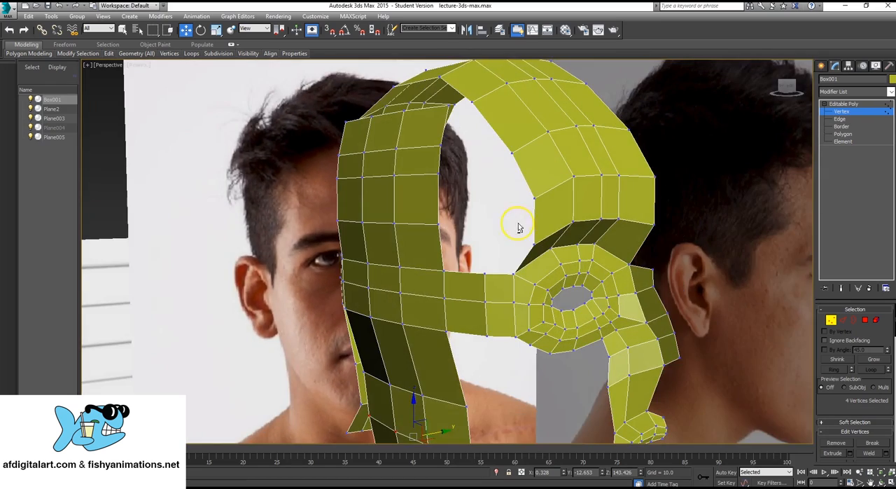
click(845, 119)
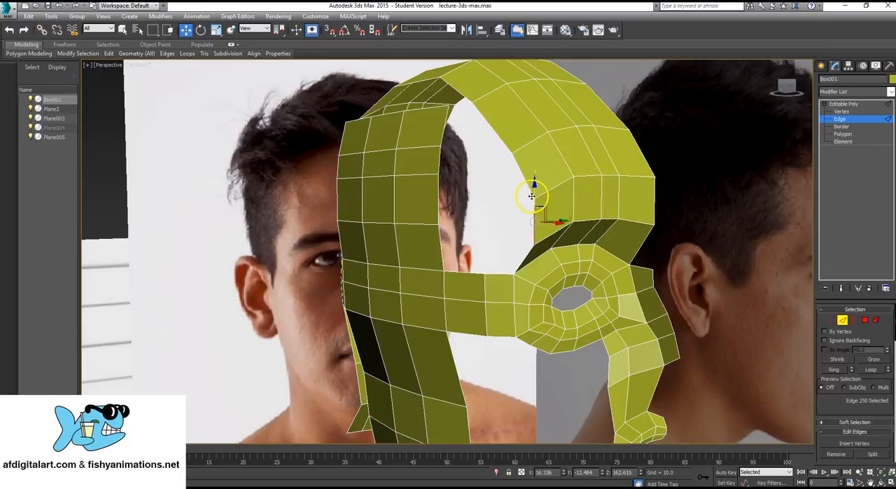
drag(534, 194, 543, 171)
alt+middle_drag(406, 169, 417, 178)
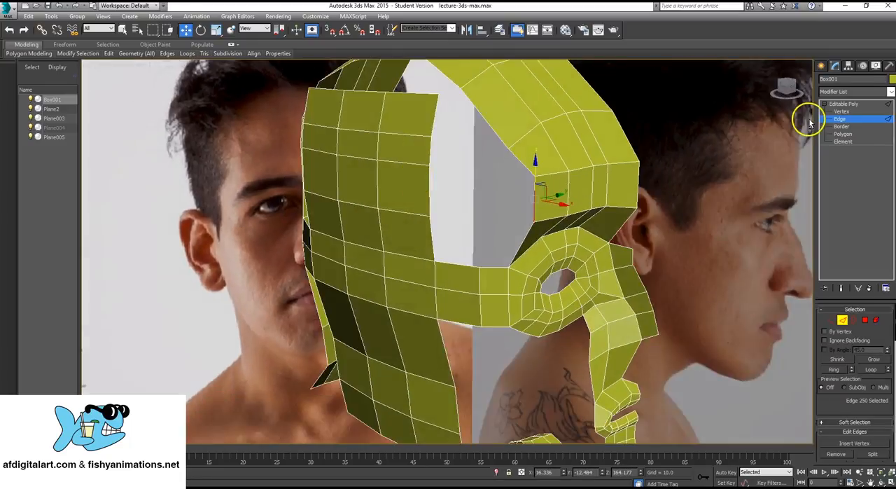
click(839, 112)
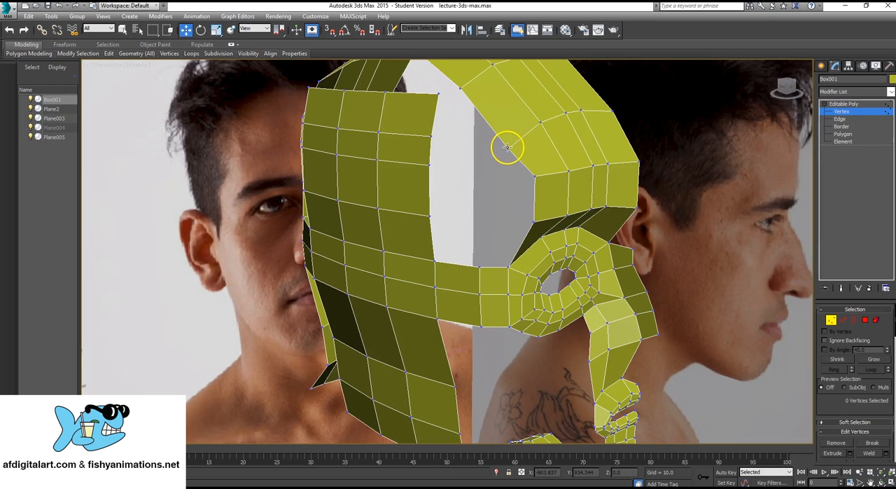
click(509, 149)
drag(509, 119, 516, 108)
- Examine the open areas around the cheek, nose side and jaw in perspective and the forehead shape from above
scroll(503, 335, up, 3)
alt+middle_drag(503, 336, 561, 273)
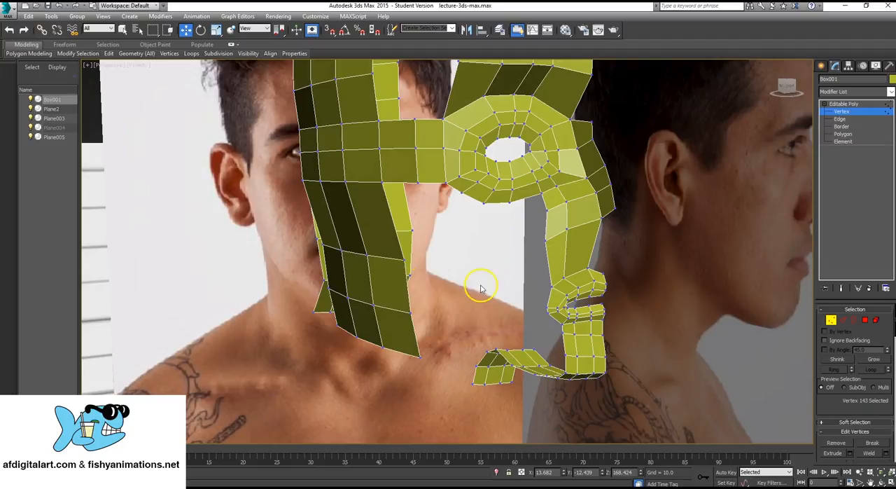
mouse_move(481, 273)
alt+middle_down()
mouse_move(454, 260)
mouse_move(504, 255)
mouse_move(488, 268)
alt+middle_up()
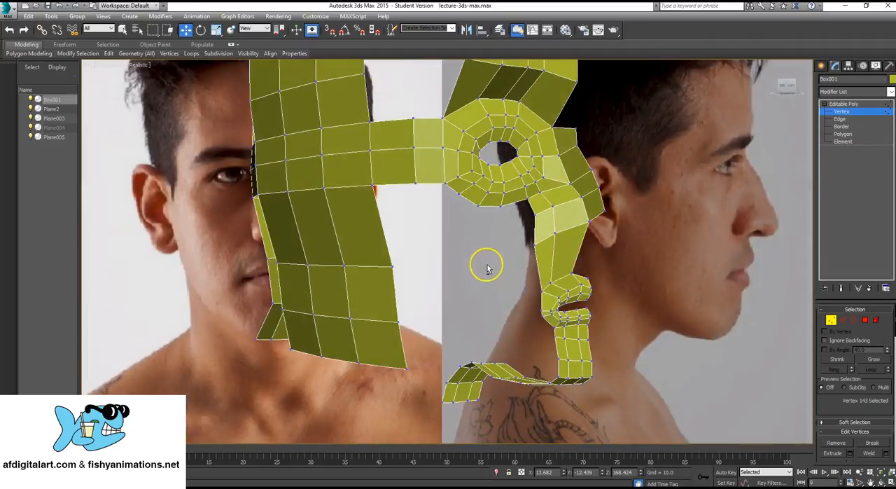
click(839, 119)
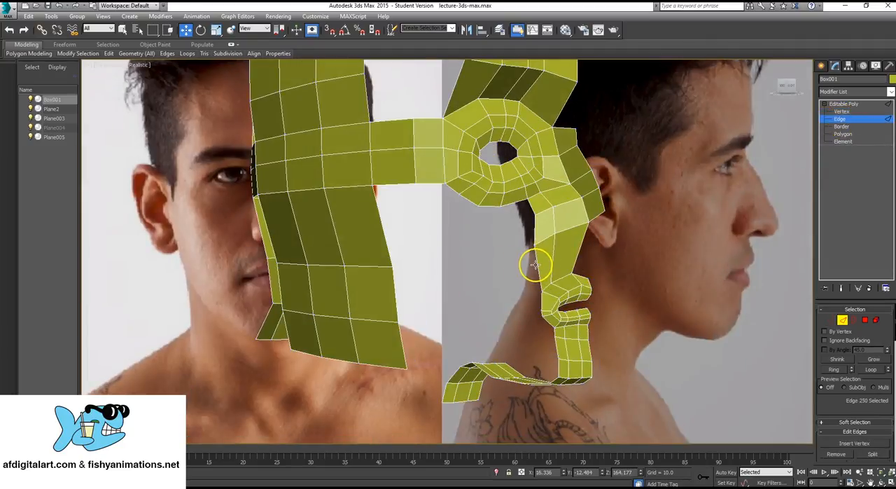
key(alt+w)
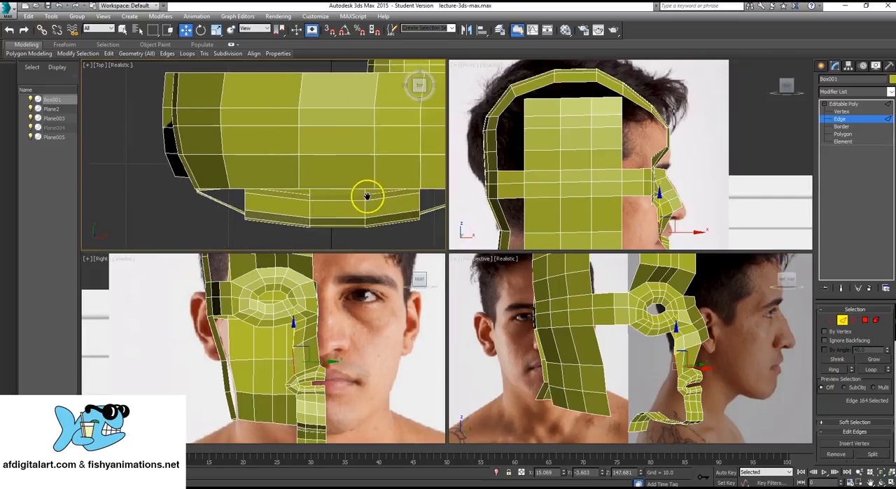
middle_drag(226, 147, 285, 168)
scroll(293, 171, up, 2)
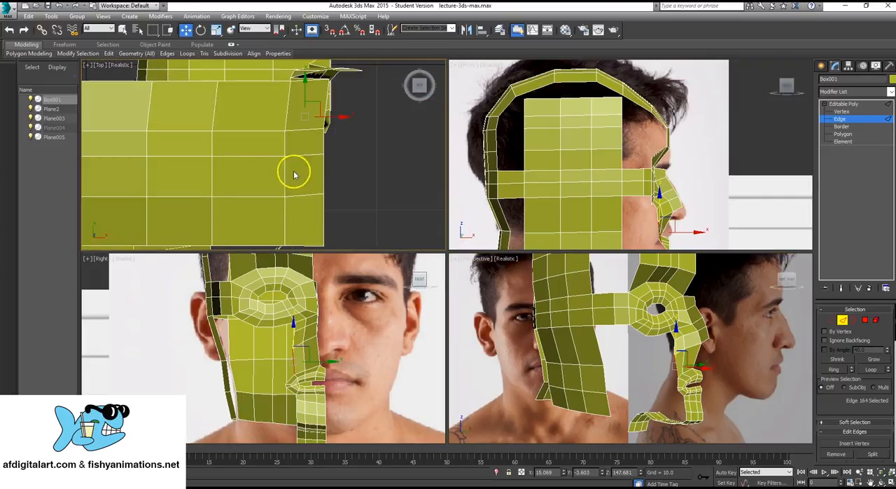
scroll(334, 181, down, 2)
middle_drag(334, 182, 348, 166)
alt+middle_drag(669, 339, 649, 360)
middle_drag(295, 211, 356, 186)
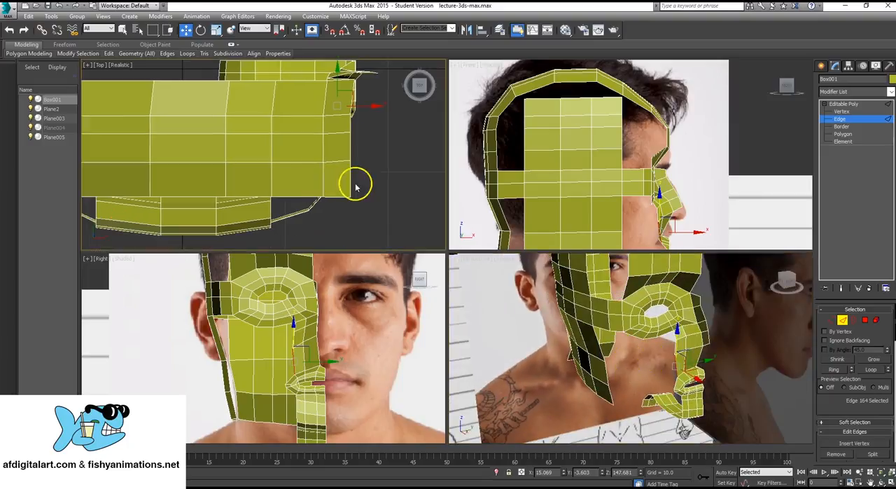
- Leave edge editing, select the front outer corner vertex of the forehead strip in vertex mode, and move it back to about X 14.8
click(843, 118)
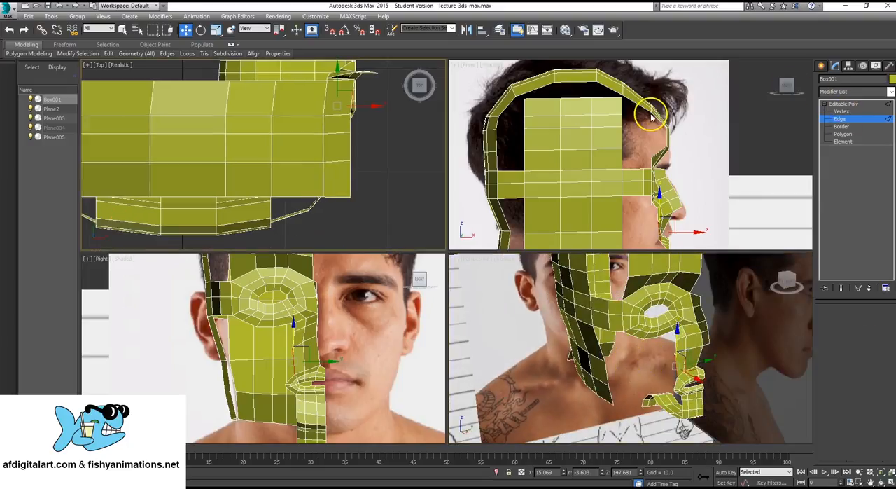
click(369, 195)
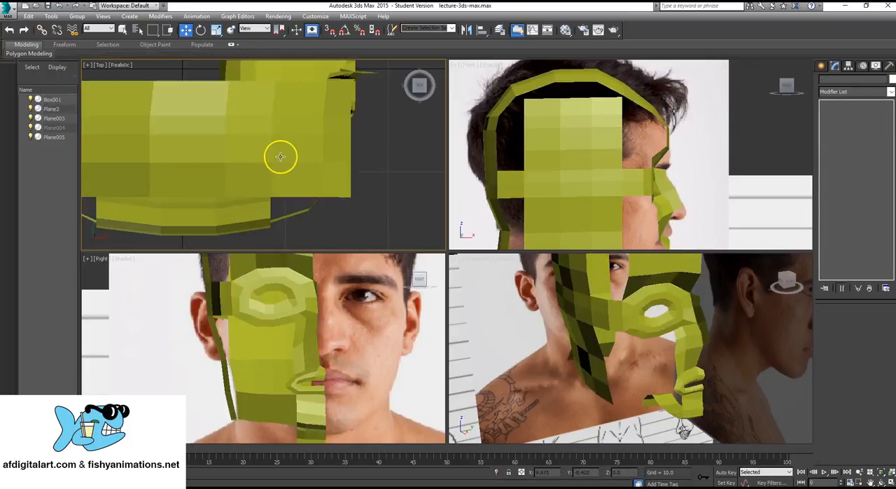
click(474, 140)
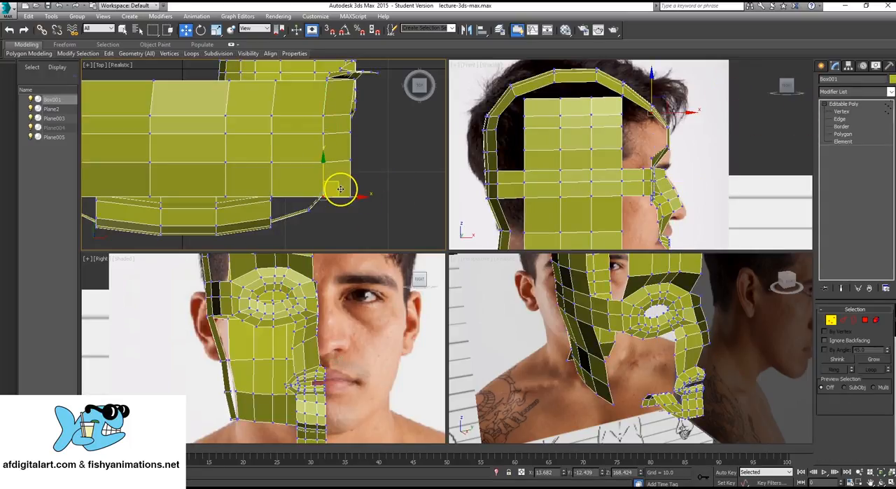
key(1)
click(351, 200)
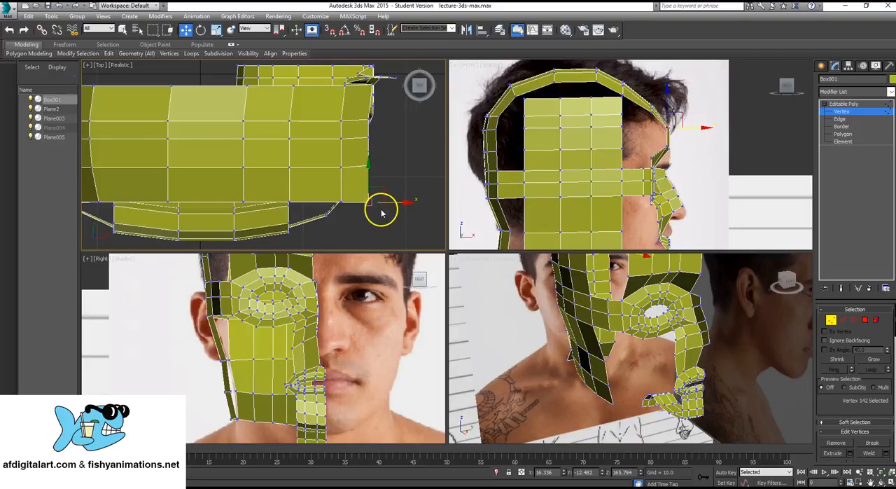
scroll(384, 204, up, 2)
drag(384, 196, 352, 185)
scroll(350, 176, down, 3)
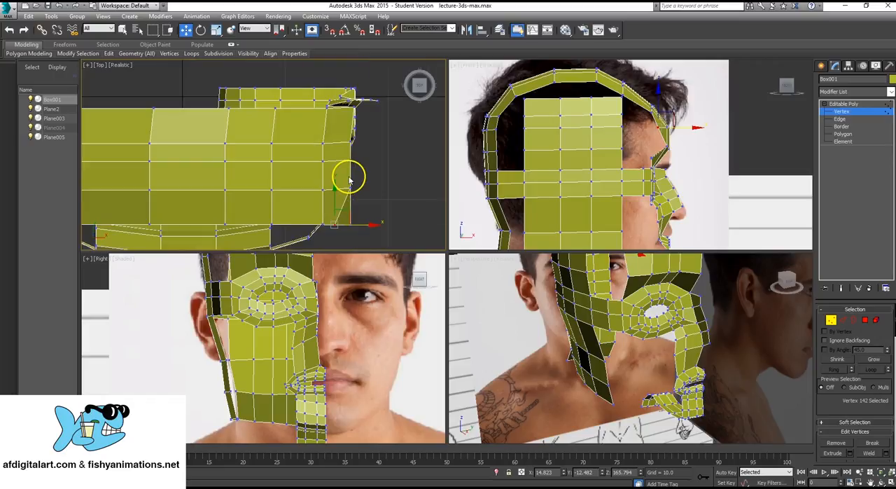
- Move the vertex below it on the forehead's outer corner back to about X 14.9 and leave vertex editing
drag(342, 147, 360, 198)
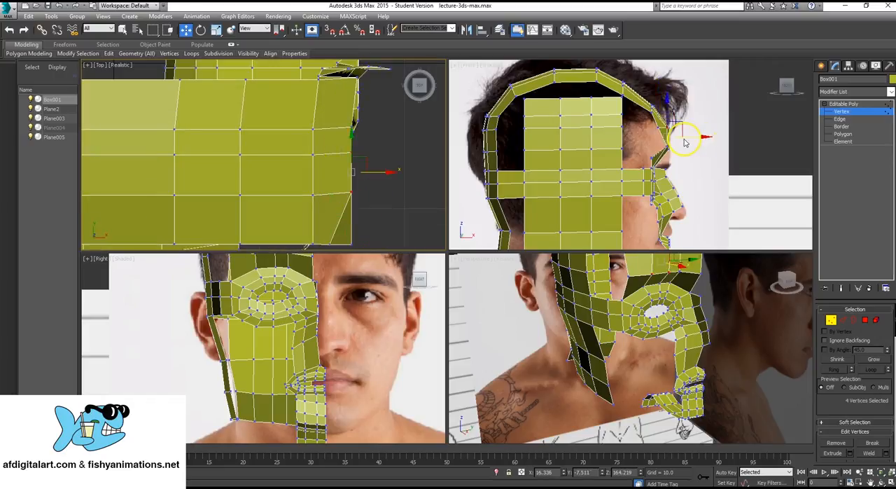
scroll(670, 207, up, 2)
middle_drag(652, 329, 636, 367)
scroll(620, 329, up, 3)
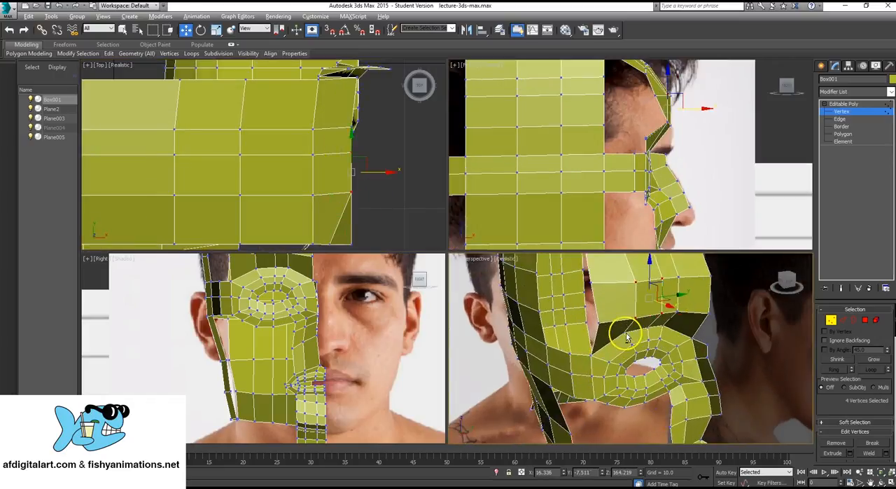
mouse_move(627, 337)
alt+middle_down()
mouse_move(666, 318)
mouse_move(666, 326)
mouse_move(631, 327)
alt+middle_up()
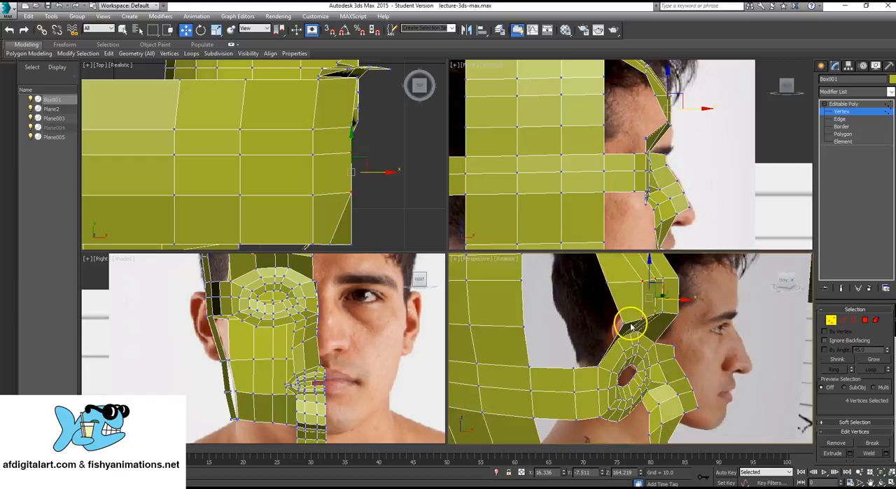
click(648, 322)
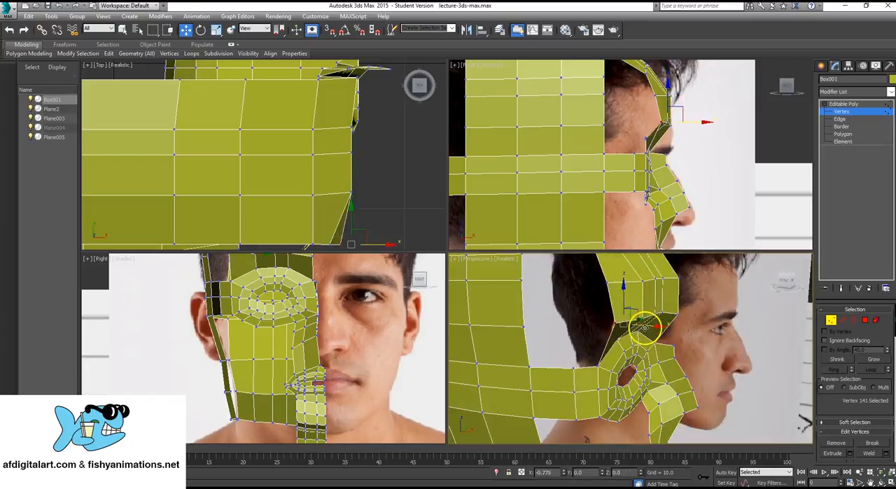
drag(644, 327, 615, 346)
alt+middle_drag(615, 345, 671, 319)
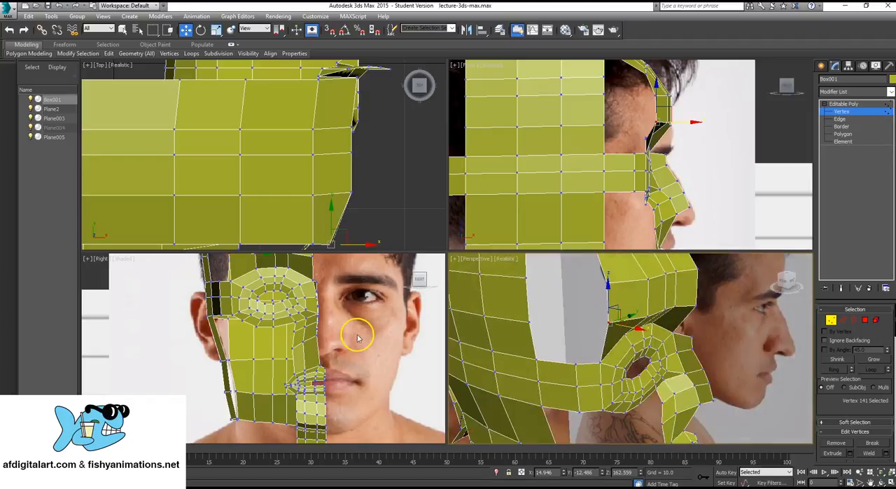
click(843, 103)
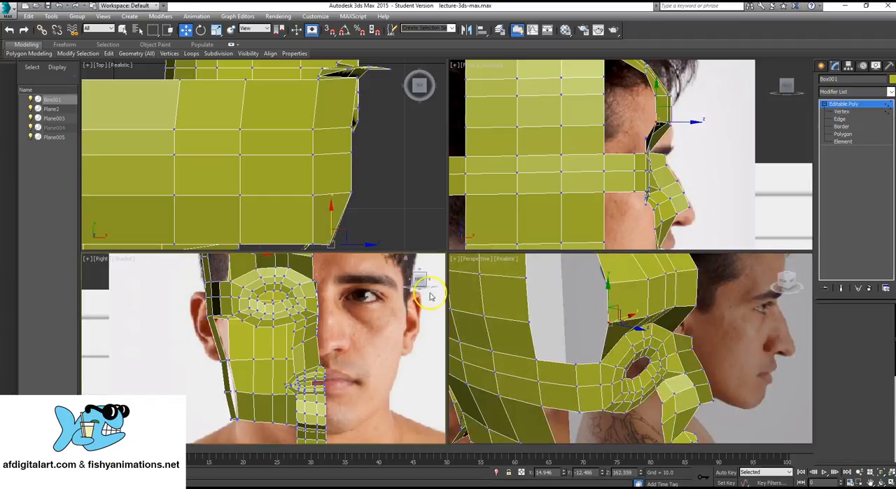
- Deselect the head and examine its shape around the forehead, eye and side in front and perspective views, with and without edges displayed
click(174, 330)
middle_drag(336, 304, 361, 328)
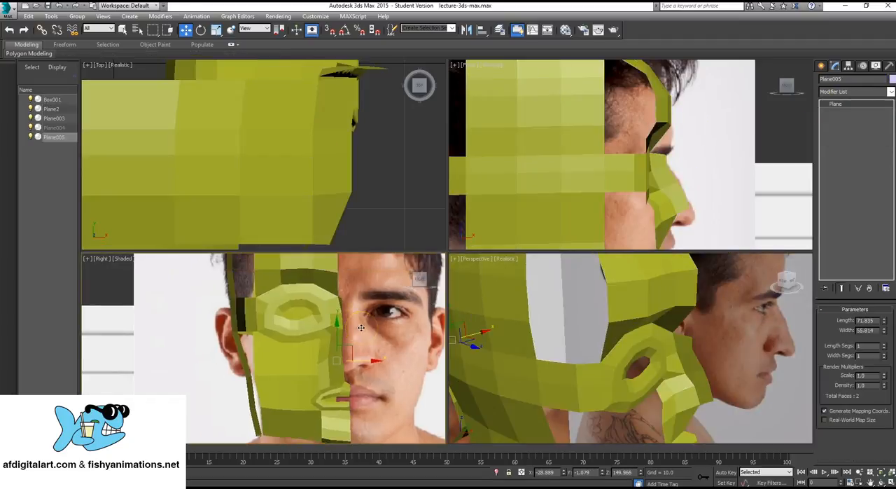
key(F3)
key(F3)
key(F3)
key(F3)
key(F3)
key(F3)
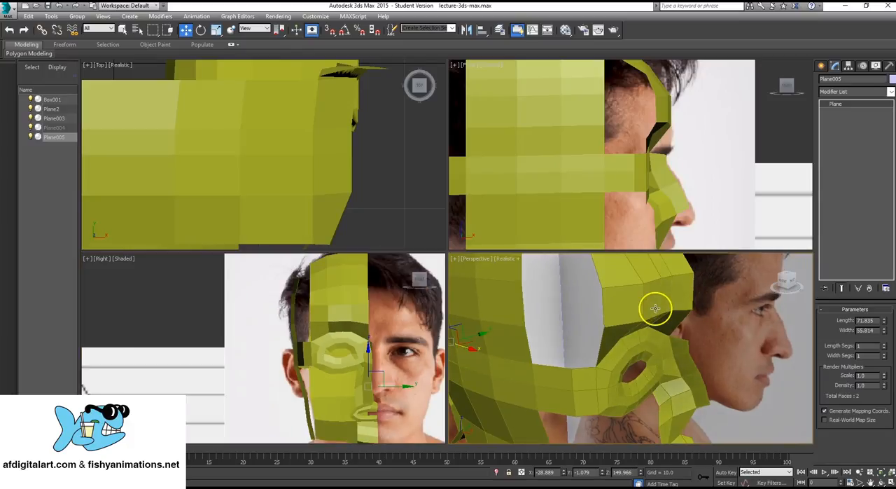
middle_drag(654, 308, 654, 311)
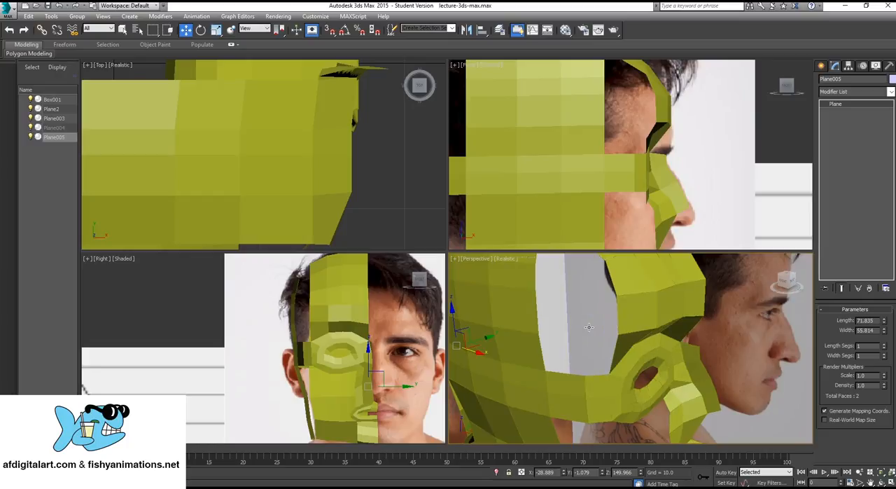
alt+middle_drag(598, 327, 637, 331)
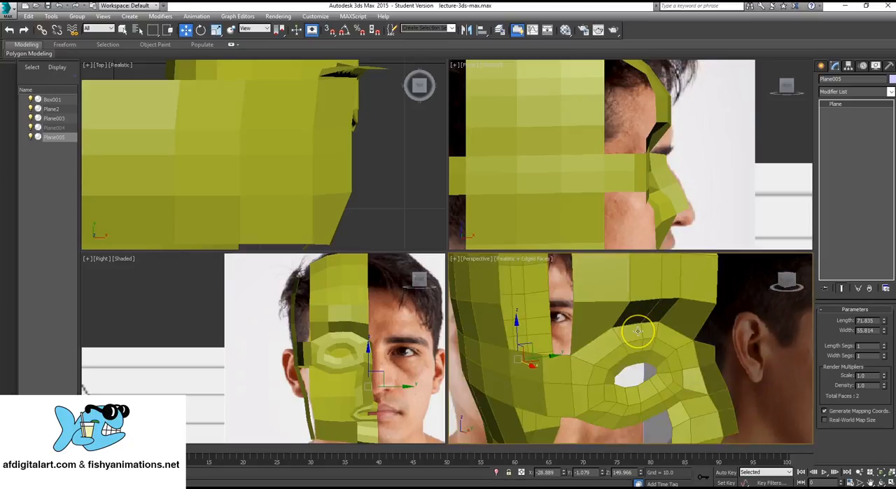
key(F4)
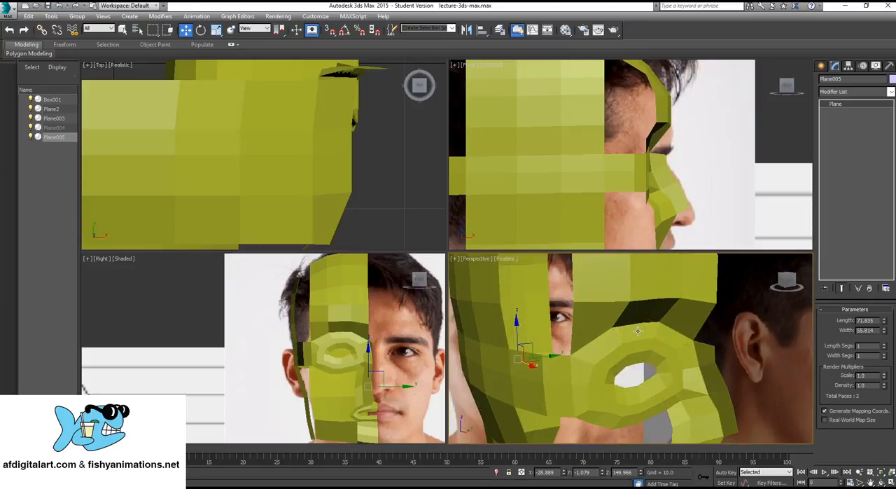
key(F4)
alt+middle_drag(600, 347, 573, 362)
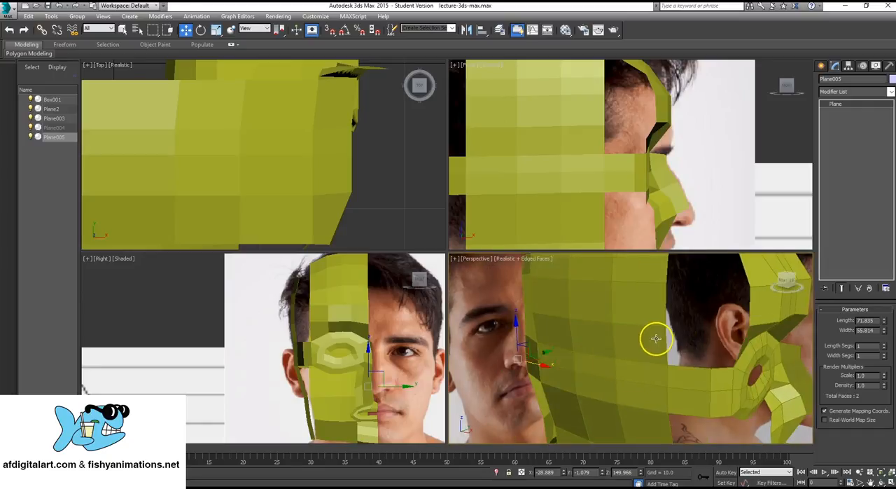
alt+middle_drag(652, 336, 648, 346)
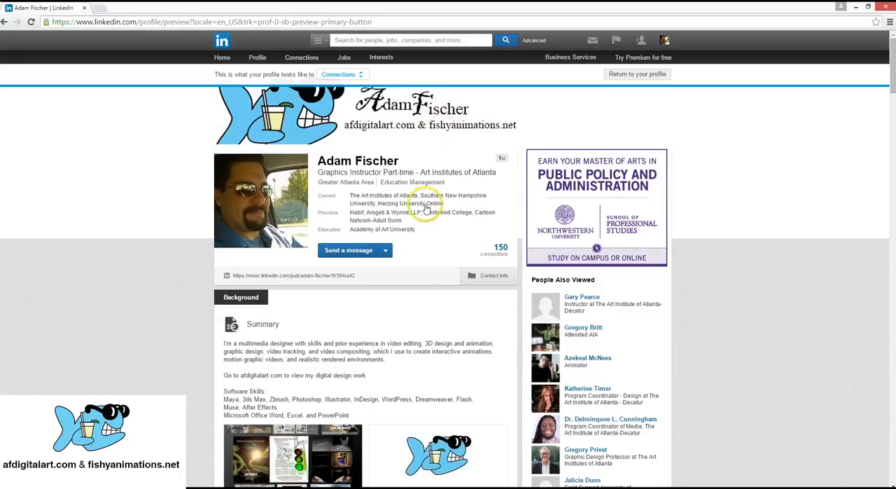
click(353, 256)
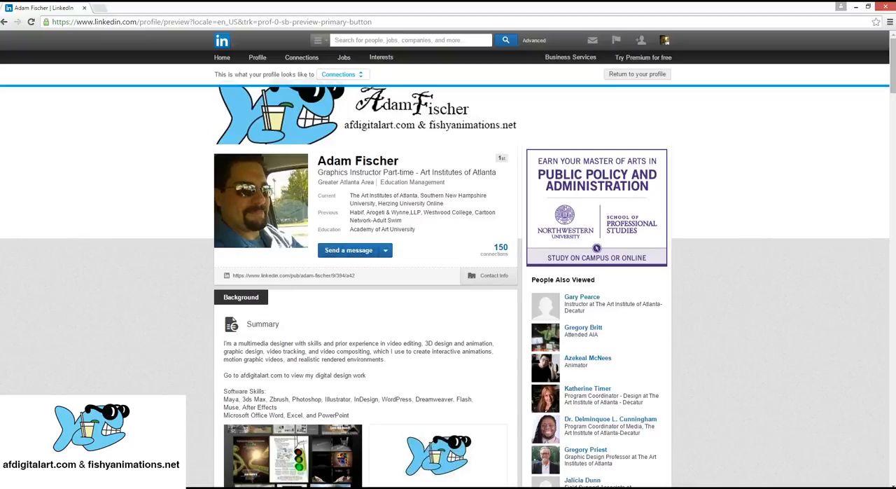